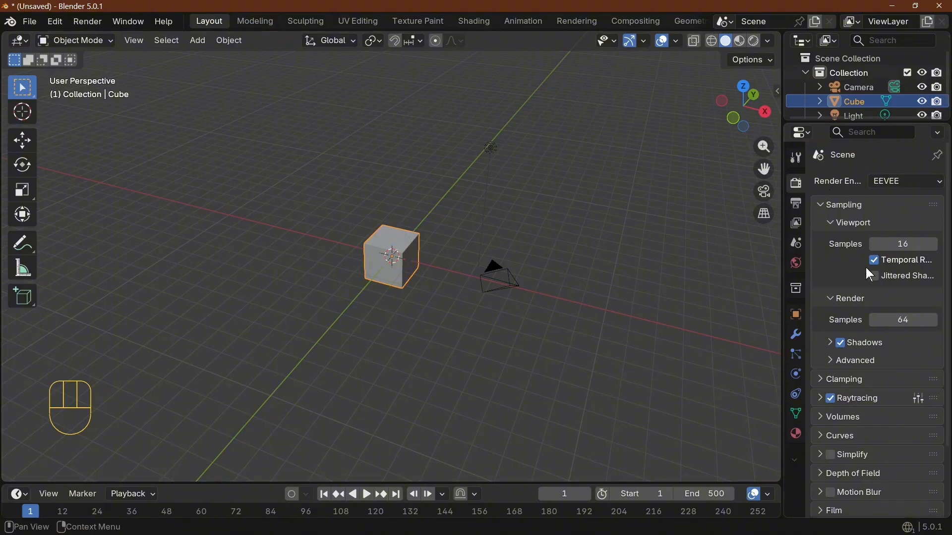
# Step: Set the New value of the output frame range's time stretching to 500
pyautogui.scroll(-4, 881, 283)
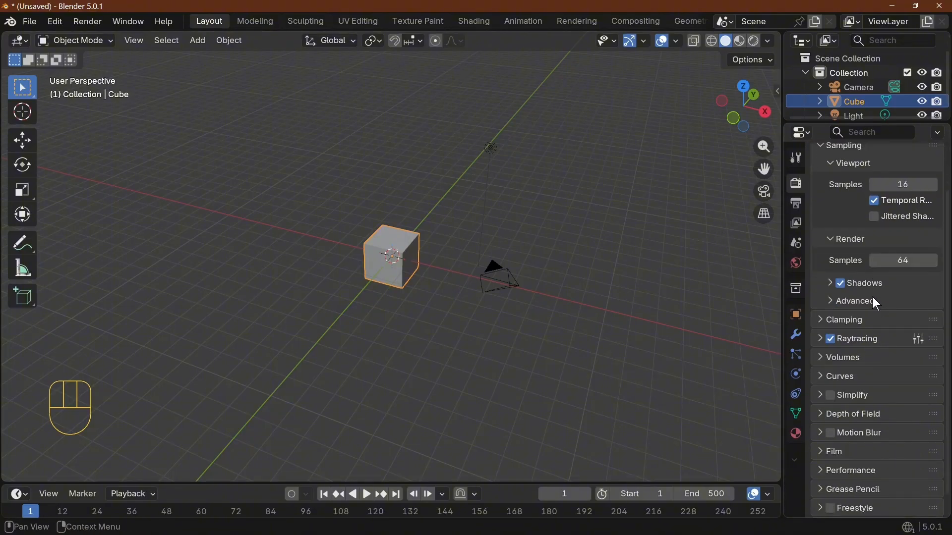
pyautogui.scroll(4, 864, 409)
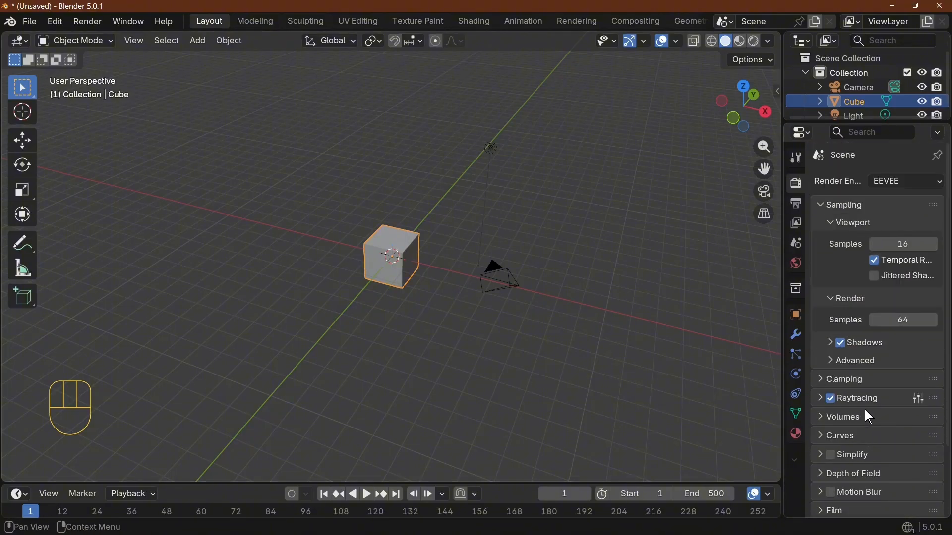
pyautogui.click(792, 205)
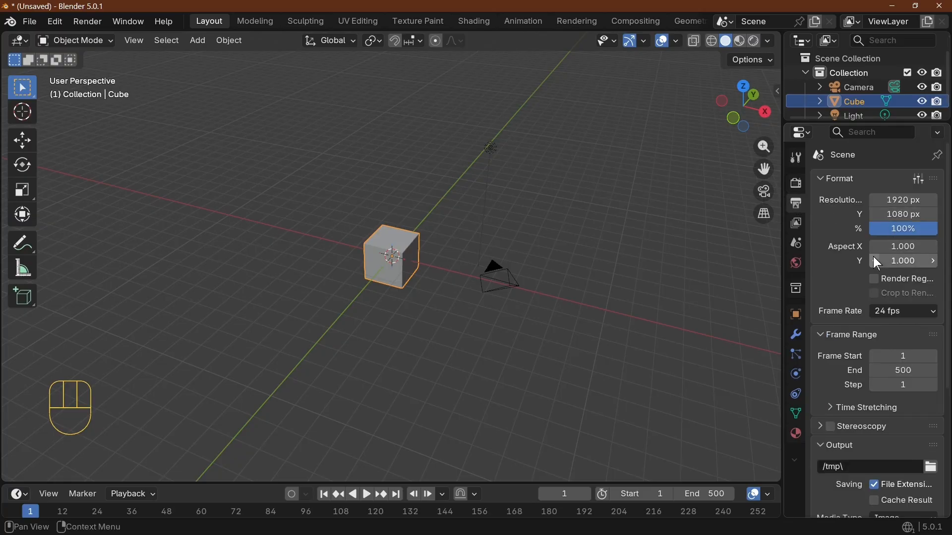
pyautogui.click(856, 407)
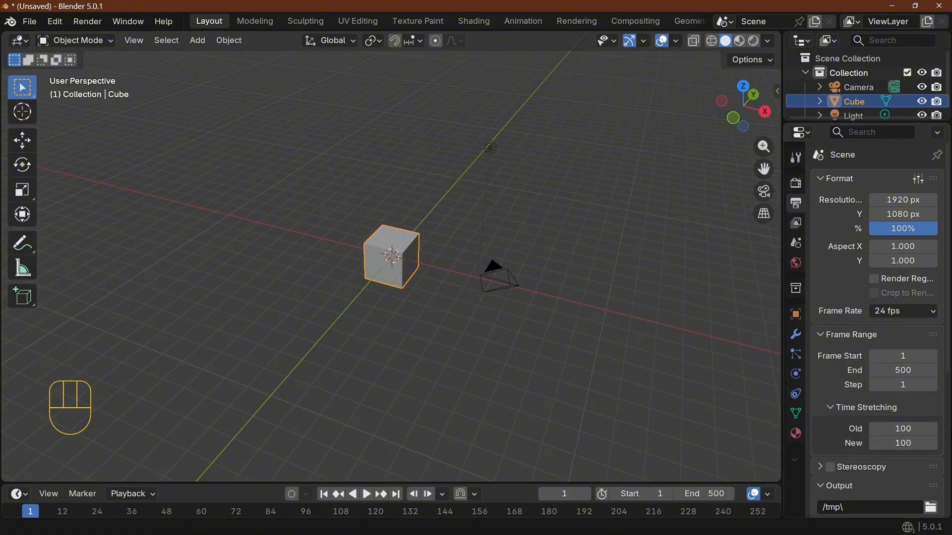
pyautogui.click(895, 443)
pyautogui.write('500')
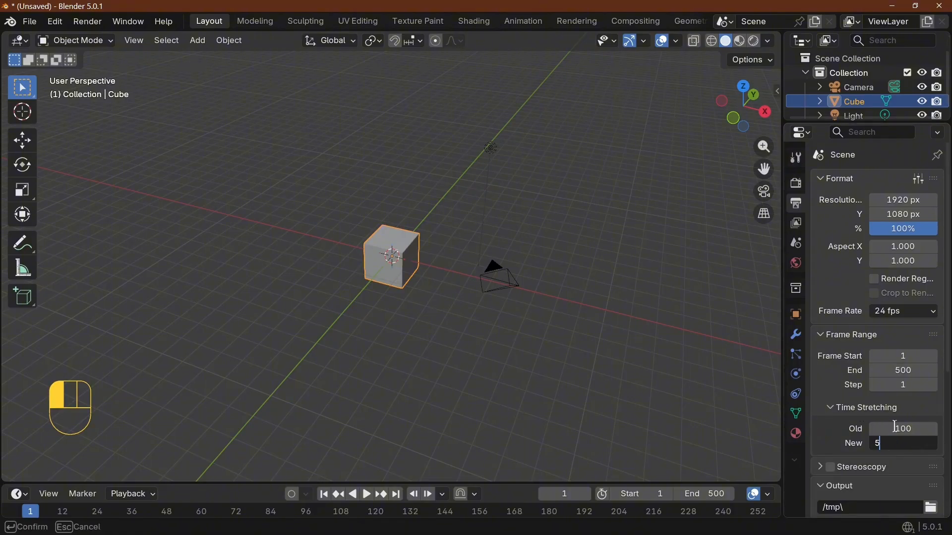
pyautogui.press('Return')
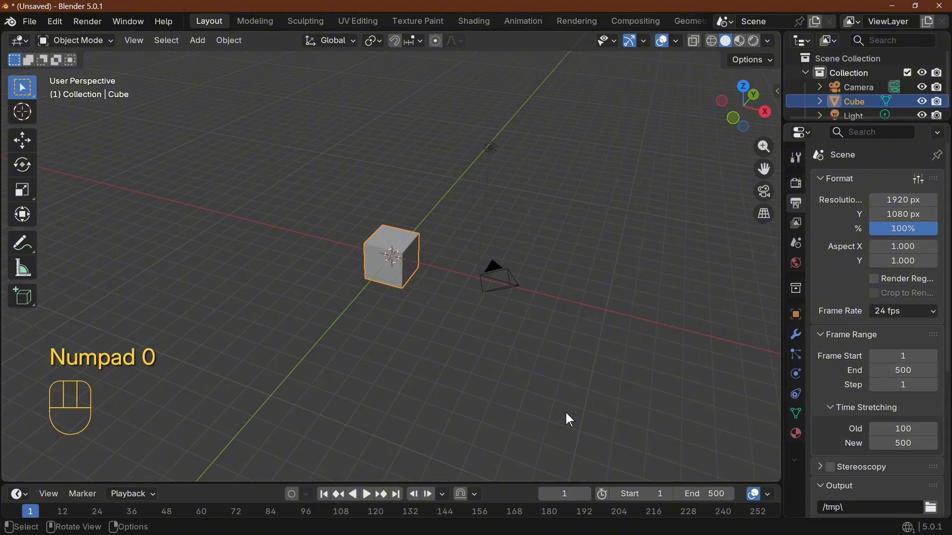
# Step: Set the end frame of the cube's motion path range to 500
pyautogui.click(797, 394)
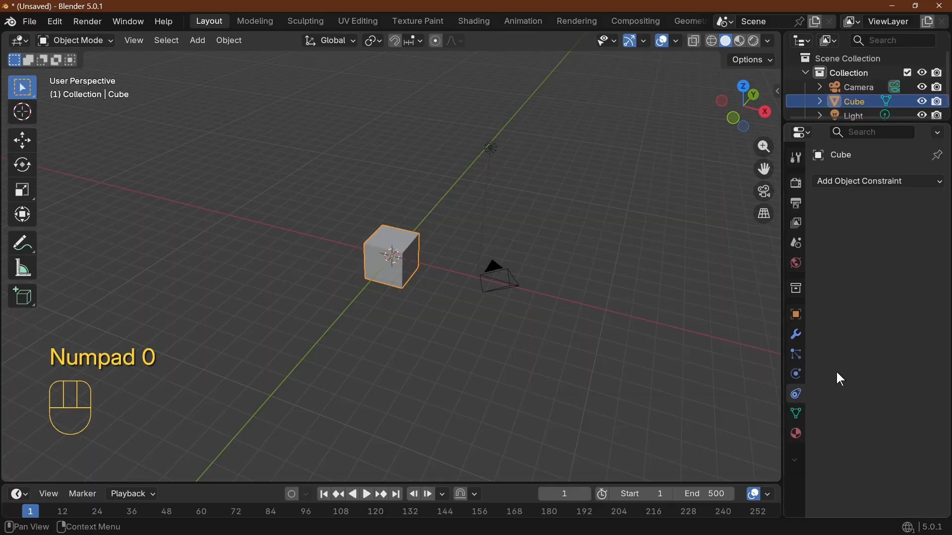
pyautogui.click(798, 320)
pyautogui.scroll(-3, 829, 338)
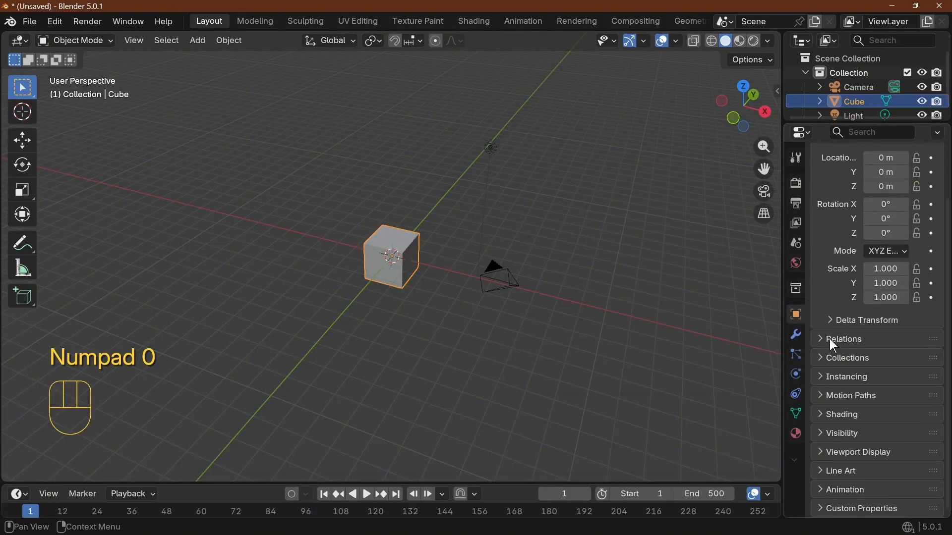
pyautogui.click(863, 397)
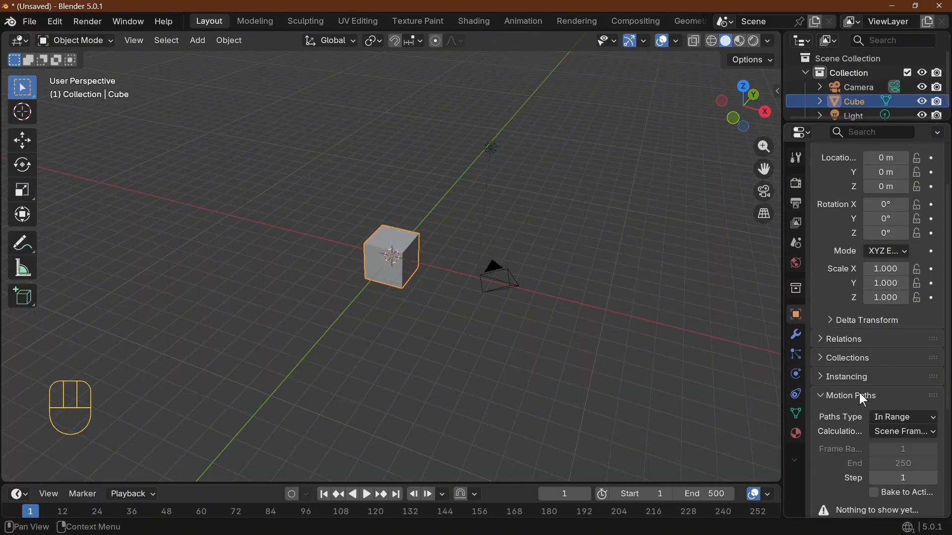
pyautogui.click(909, 464)
pyautogui.write('500')
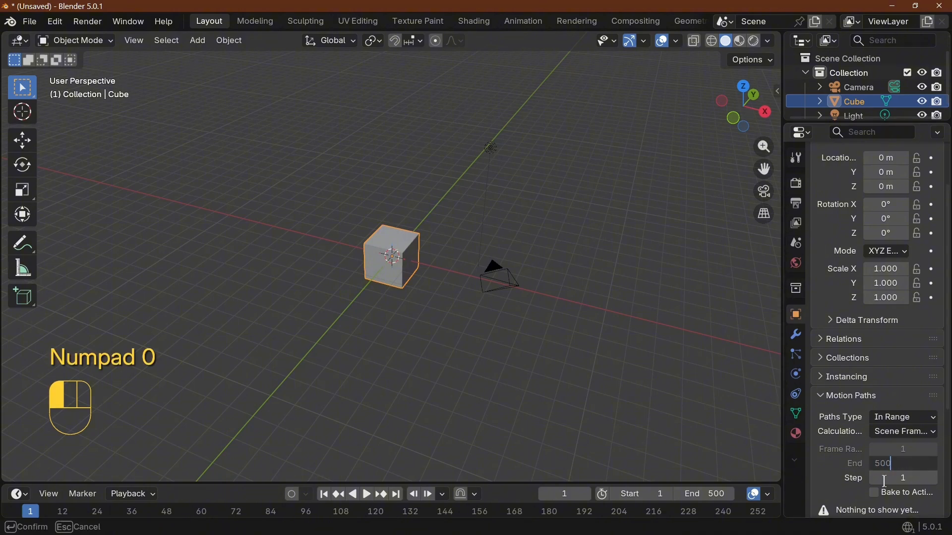
pyautogui.press('Return')
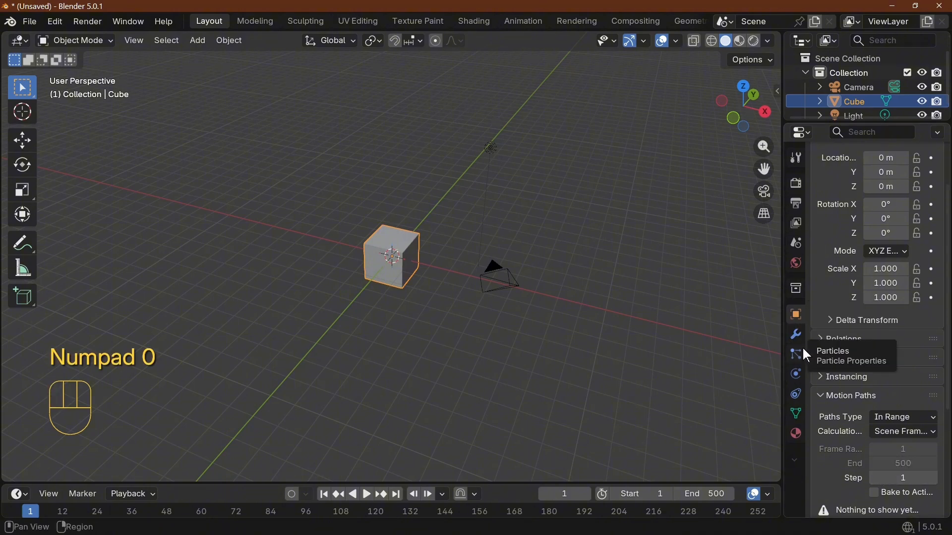
# Step: Add a Bézier circle curve to the scene
pyautogui.moveTo(633, 414); pyautogui.dragTo(609, 386, button='middle')
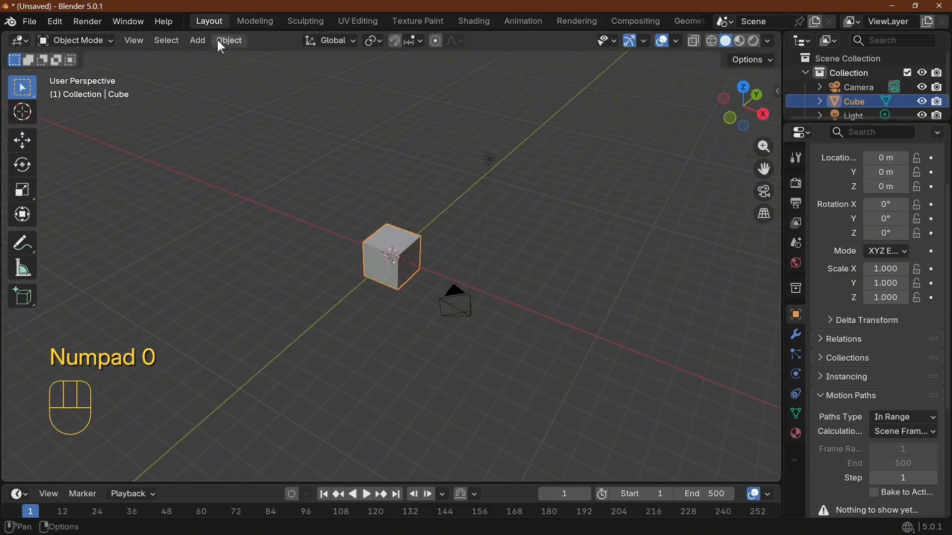
pyautogui.click(198, 41)
pyautogui.moveTo(227, 56)
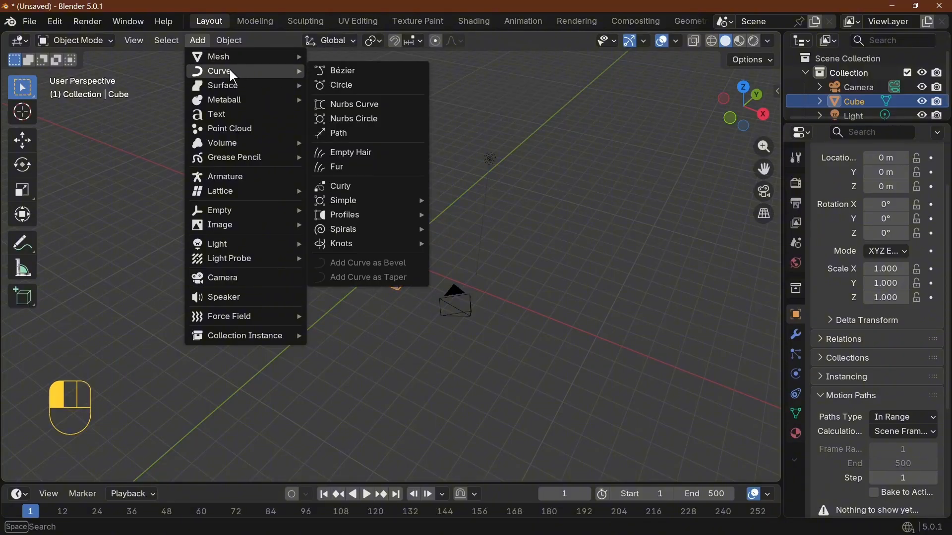
pyautogui.click(360, 87)
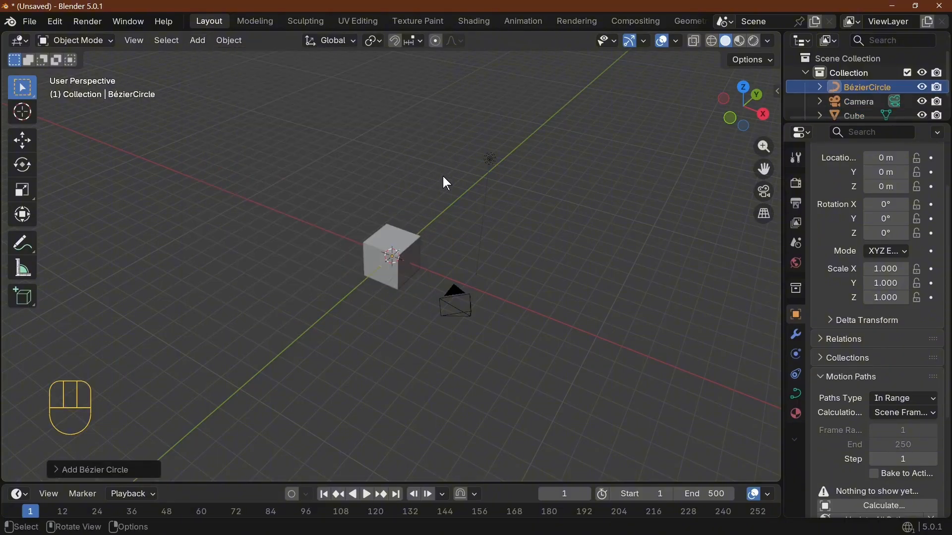
# Step: Enlarge the Bézier circle uniformly in stages to a scale of about 82.2 on all axes
pyautogui.press('s')
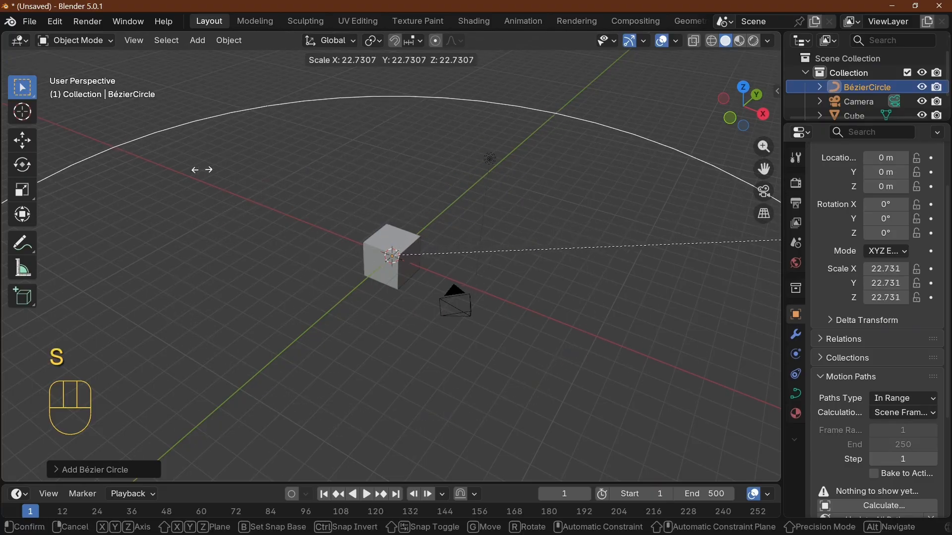
pyautogui.click(696, 176)
pyautogui.scroll(-5, 645, 191)
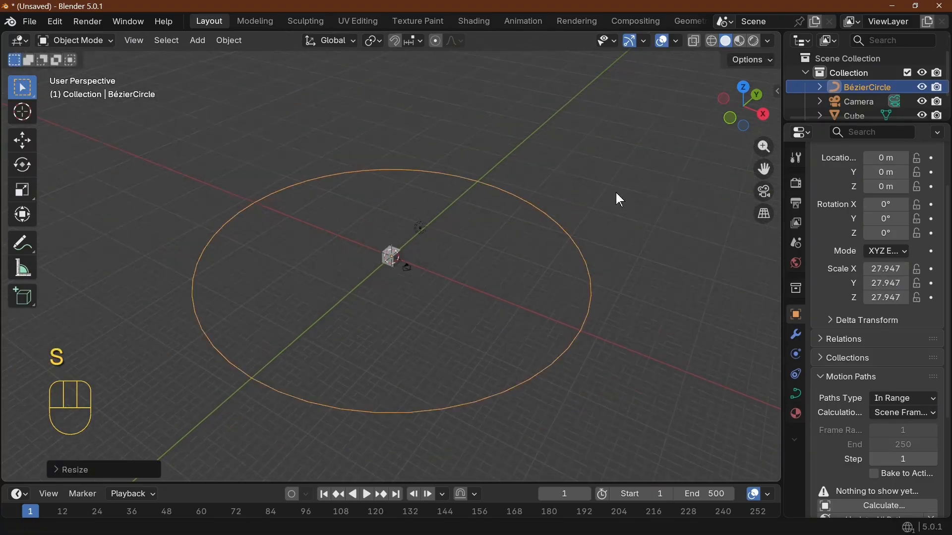
pyautogui.press('s')
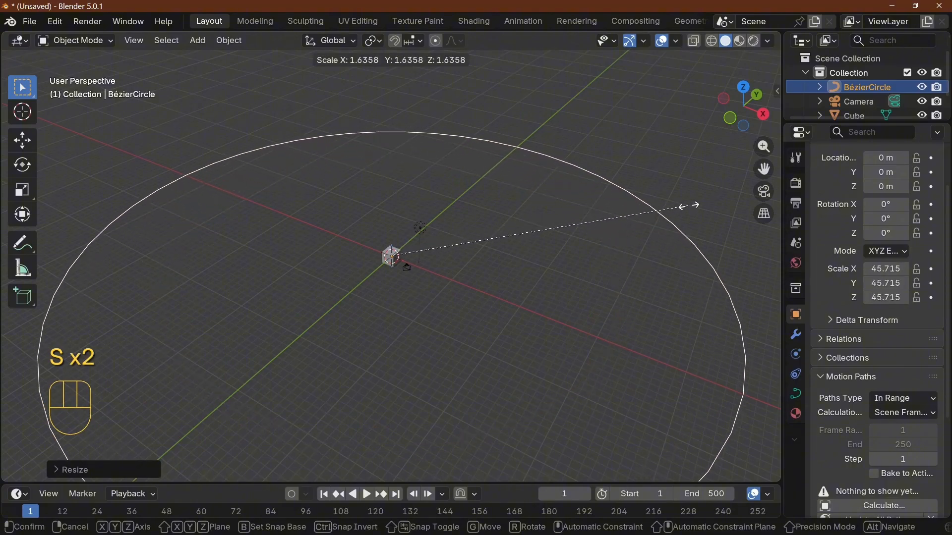
pyautogui.click(688, 205)
pyautogui.scroll(-4, 693, 213)
pyautogui.press('s')
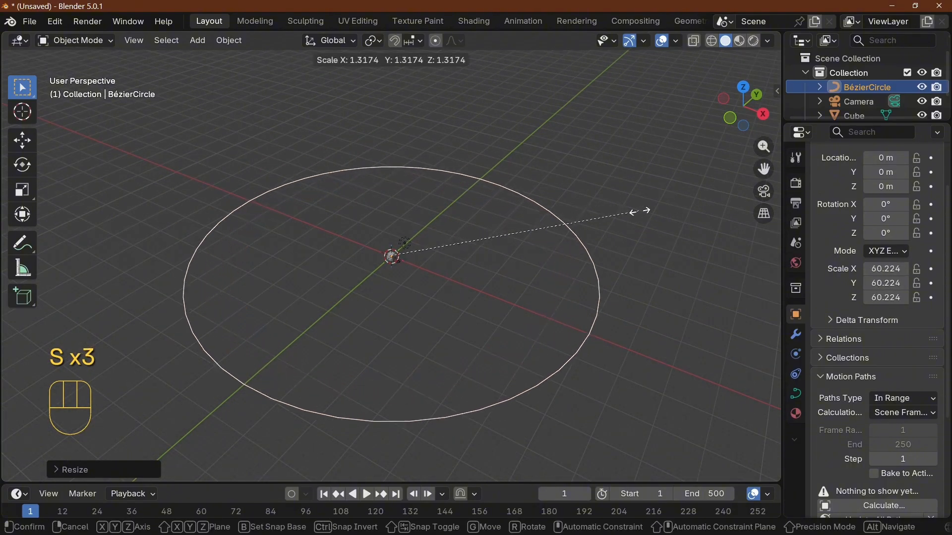
pyautogui.click(734, 209)
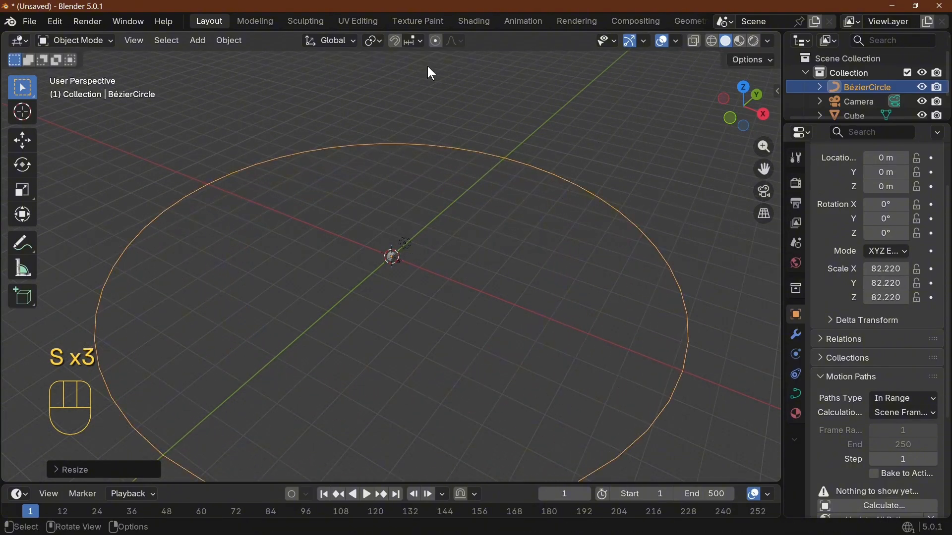
# Step: Subdivide the whole Bézier circle repeatedly in Edit Mode to give it many closely spaced control points
pyautogui.press('Tab')
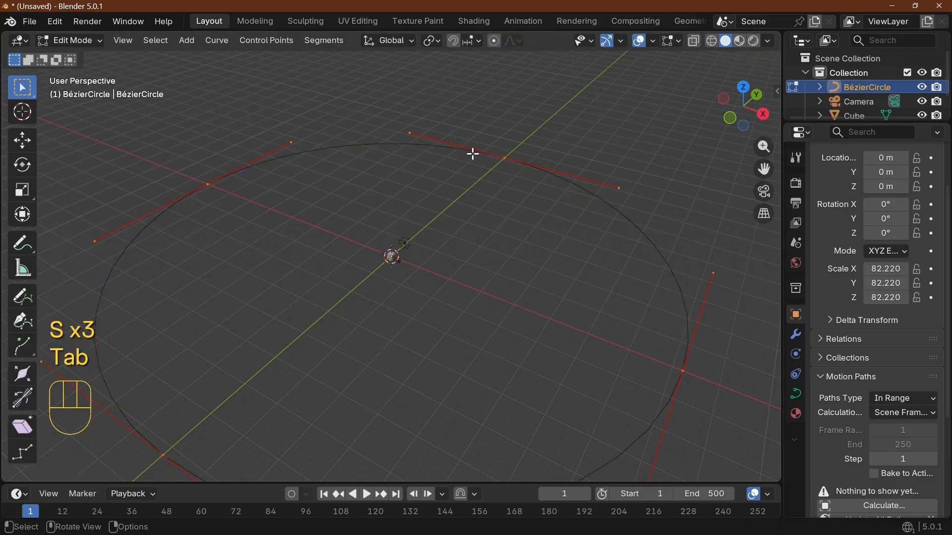
pyautogui.scroll(-5, 472, 153)
pyautogui.rightClick(470, 216)
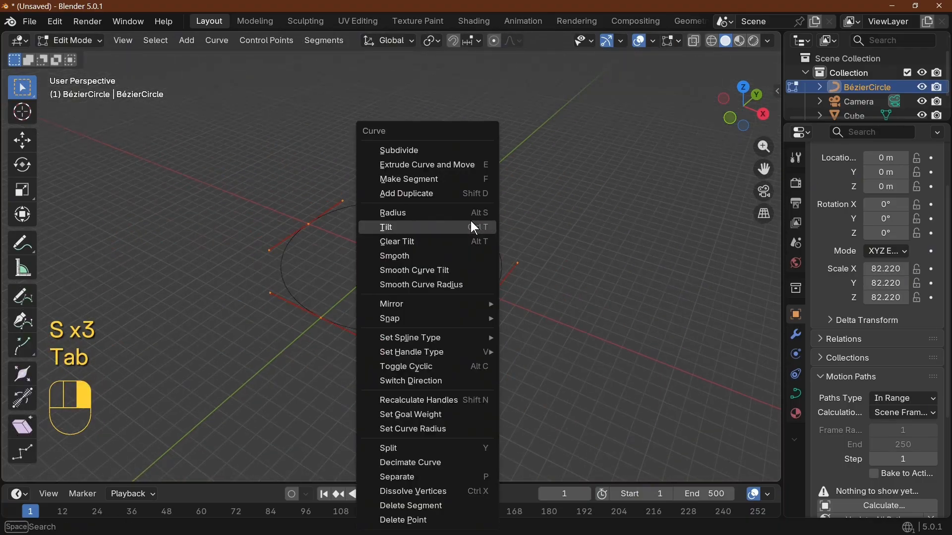
pyautogui.click(435, 150)
pyautogui.rightClick(432, 150)
pyautogui.click(432, 150)
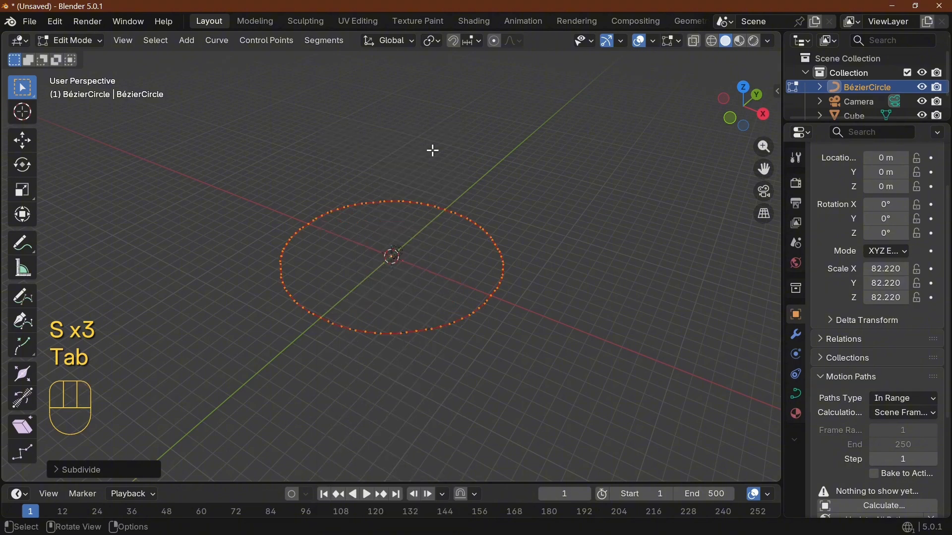
pyautogui.rightClick(432, 150)
pyautogui.click(433, 152)
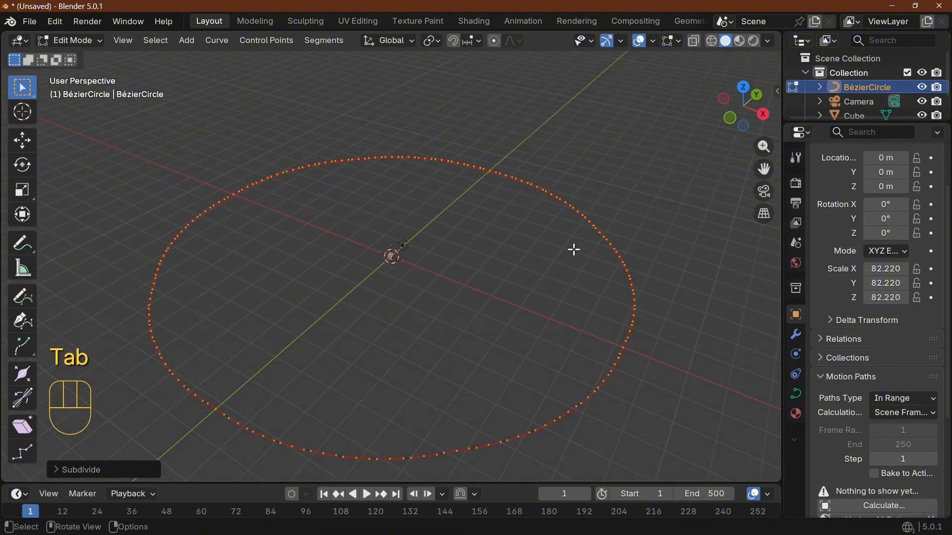
# Step: Select one control point on the circle near the positive X axis and enable proportional editing
pyautogui.moveTo(574, 249); pyautogui.dragTo(322, 222, button='middle')
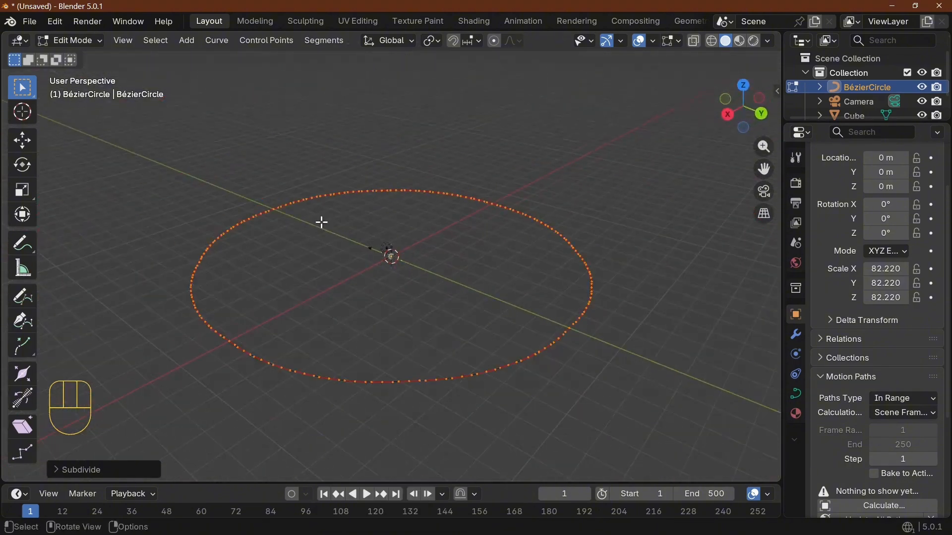
pyautogui.click(242, 346)
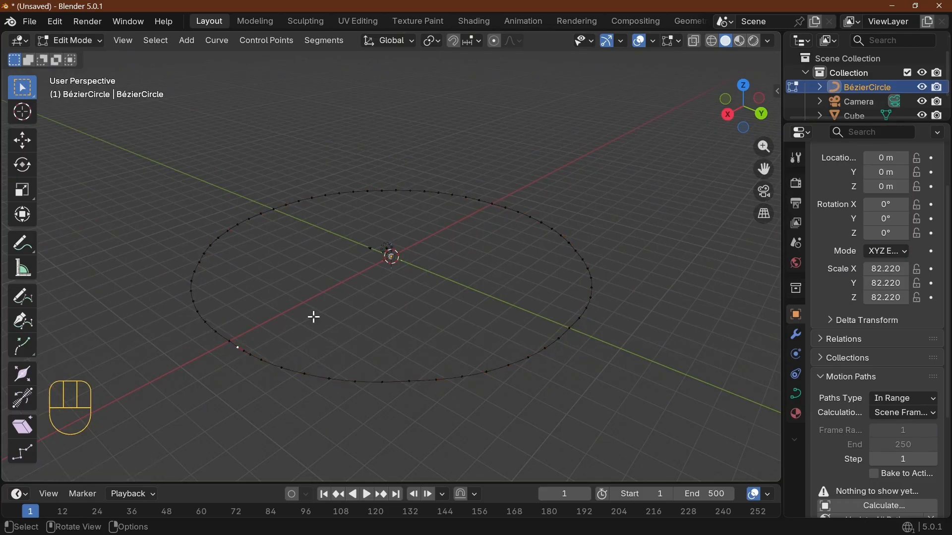
pyautogui.click(494, 41)
pyautogui.press('g')
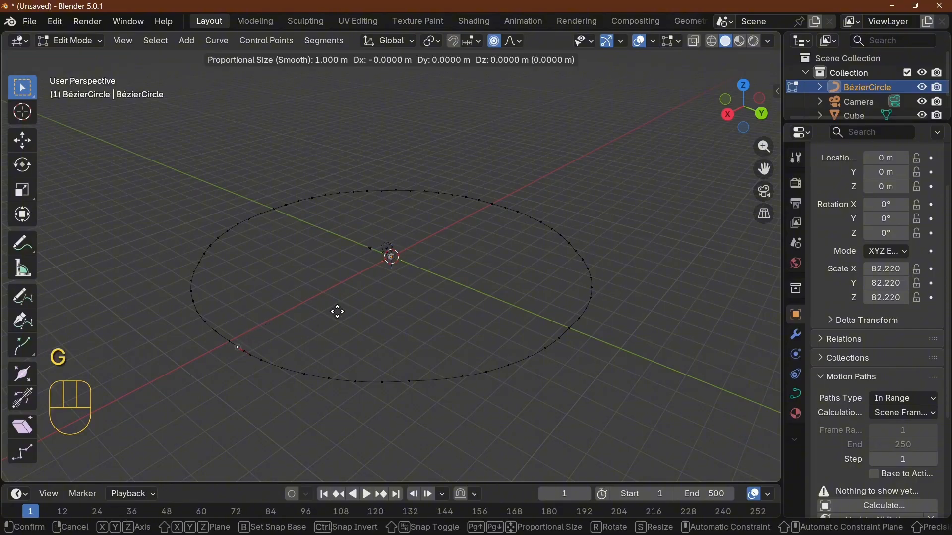
pyautogui.click(347, 305)
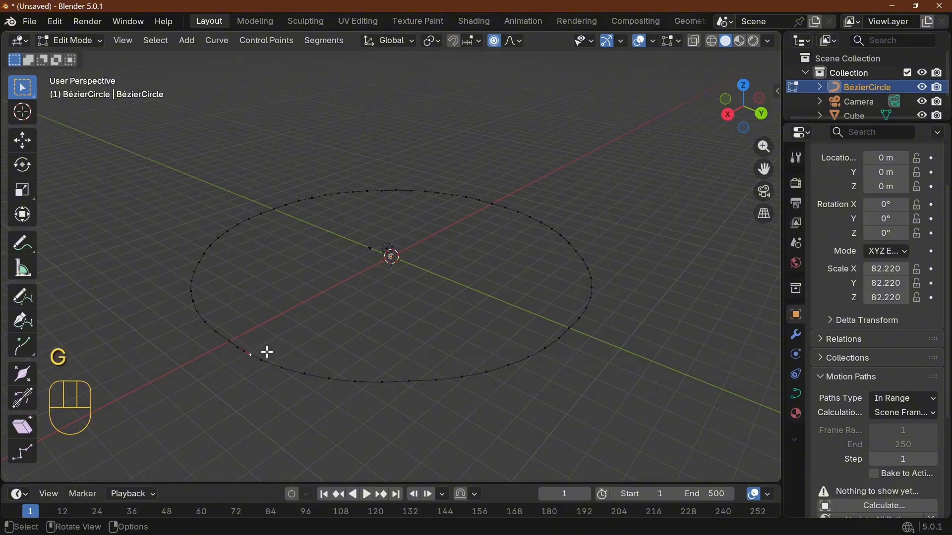
pyautogui.press('Tab')
pyautogui.press('Tab')
pyautogui.press('g')
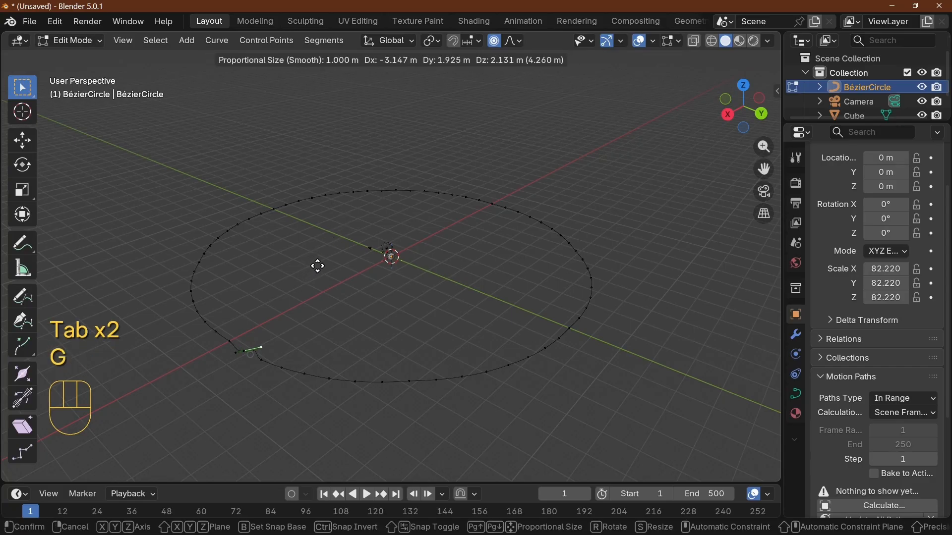
pyautogui.click(287, 267)
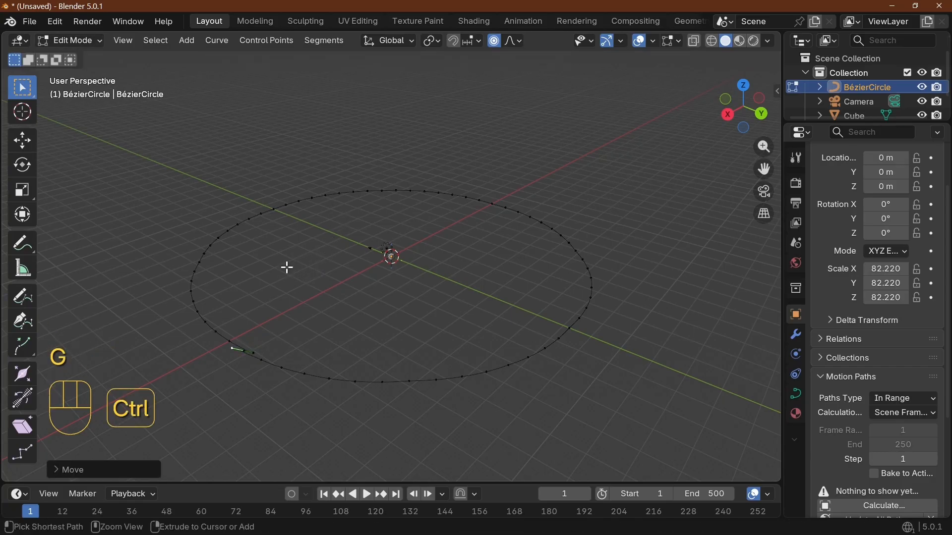
pyautogui.hotkey('ctrl', 'z')
# Step: Move the selected point near the positive X axis inward and upward, using a smooth proportional size of 60.24 m
pyautogui.press('g')
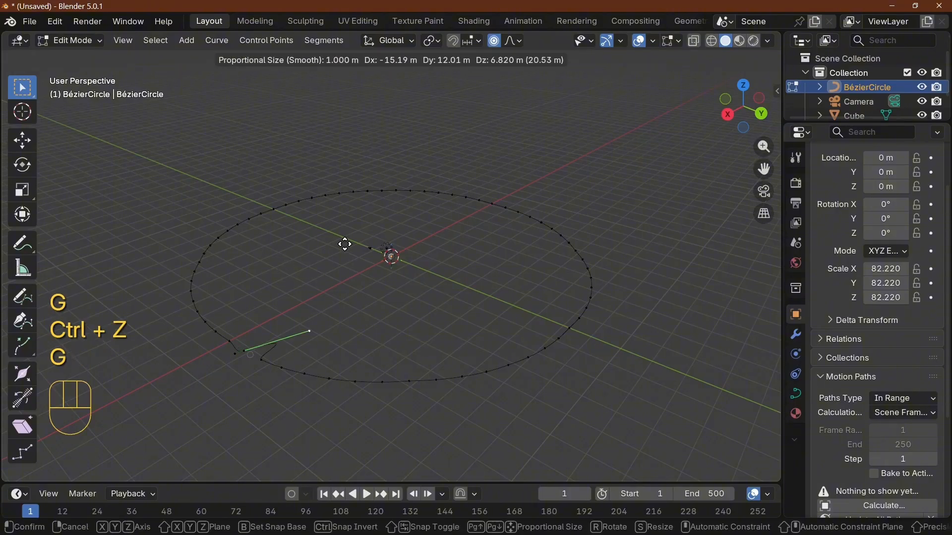
pyautogui.scroll(-20, 344, 240)
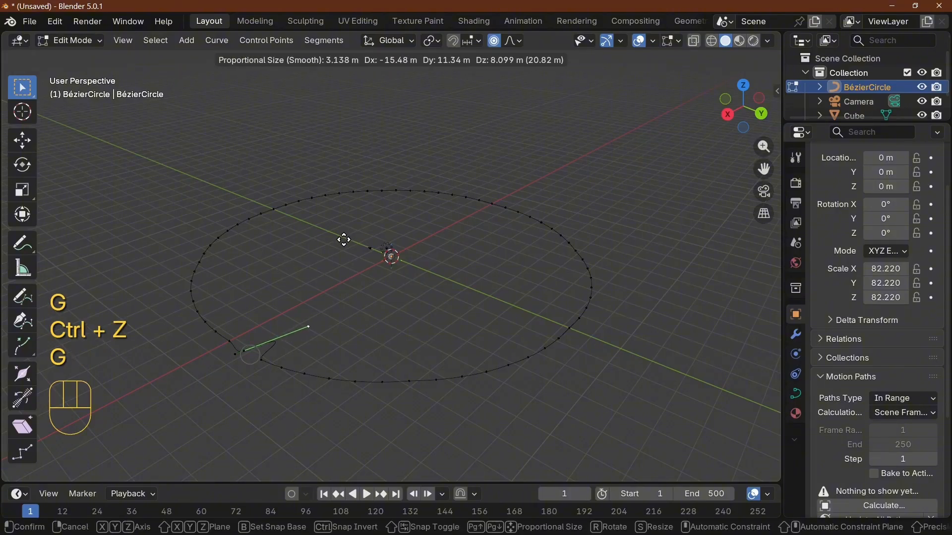
pyautogui.scroll(-7, 344, 240)
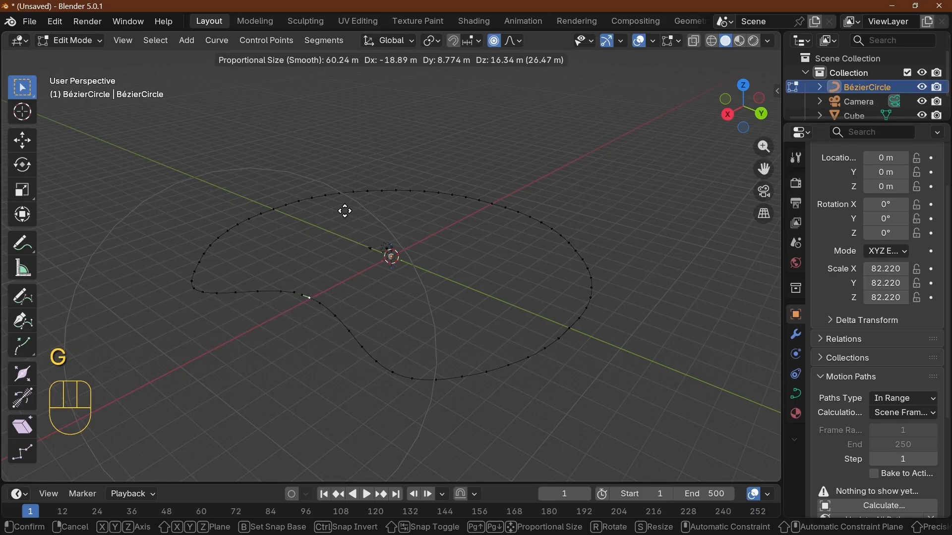
pyautogui.click(327, 198)
# Step: Pull a control point near the positive Y axis outward and downward with smooth proportional editing
pyautogui.moveTo(434, 238); pyautogui.dragTo(481, 286, button='middle')
pyautogui.click(521, 342)
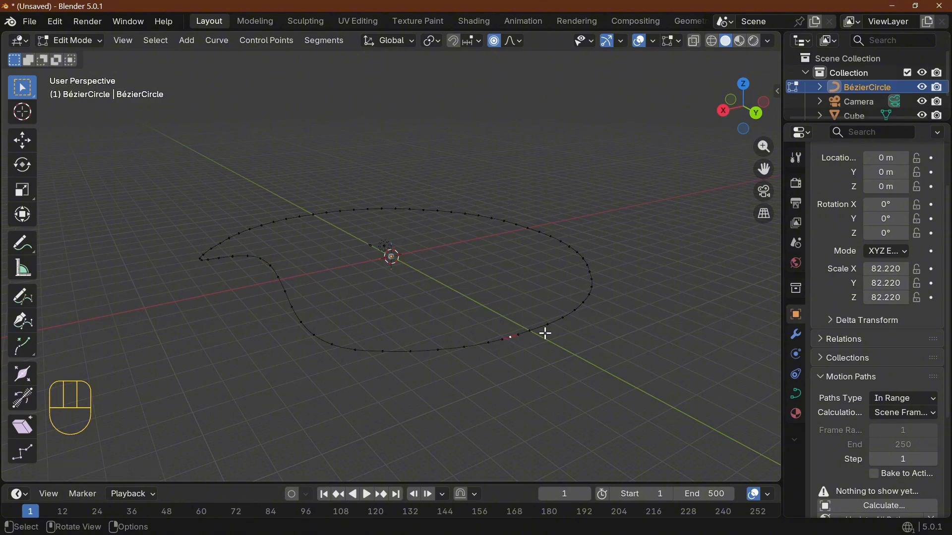
pyautogui.press('g')
pyautogui.click(557, 366)
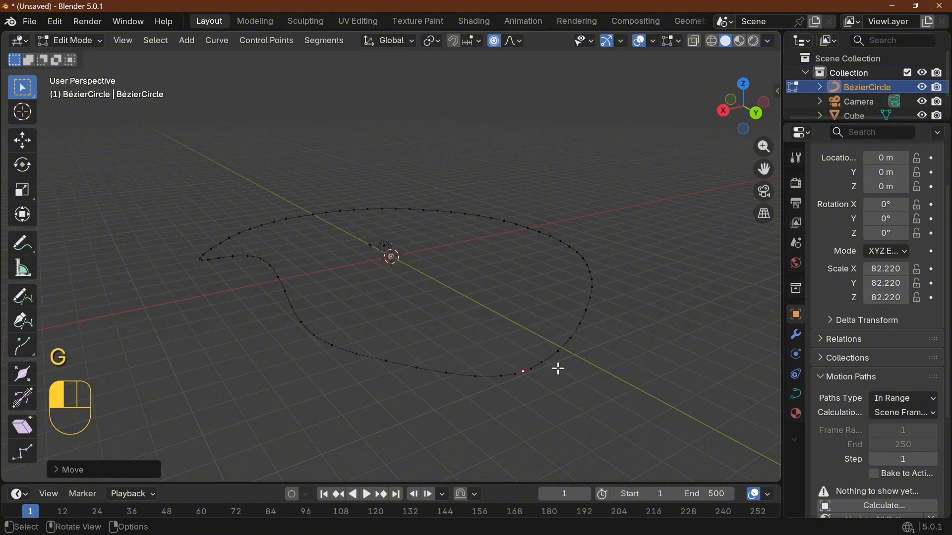
# Step: Move a control point near the negative X axis outward and upward, using a smooth proportional size of 60.24 m
pyautogui.click(537, 230)
pyautogui.press('g')
pyautogui.press('g')
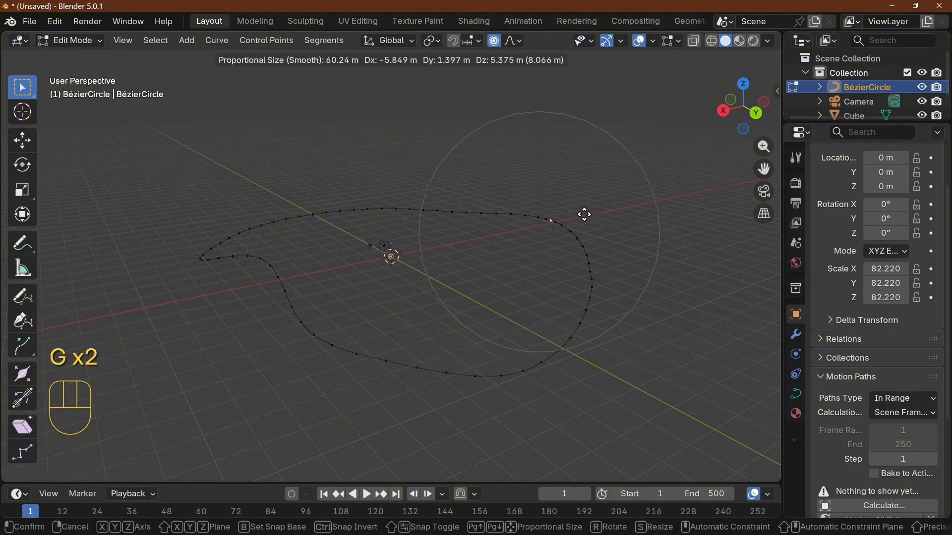
pyautogui.click(604, 170)
# Step: Pull a control point near the negative Y axis outward and downward, using a smooth proportional size of 88.20 m
pyautogui.moveTo(486, 238); pyautogui.dragTo(624, 258, button='middle')
pyautogui.click(238, 310)
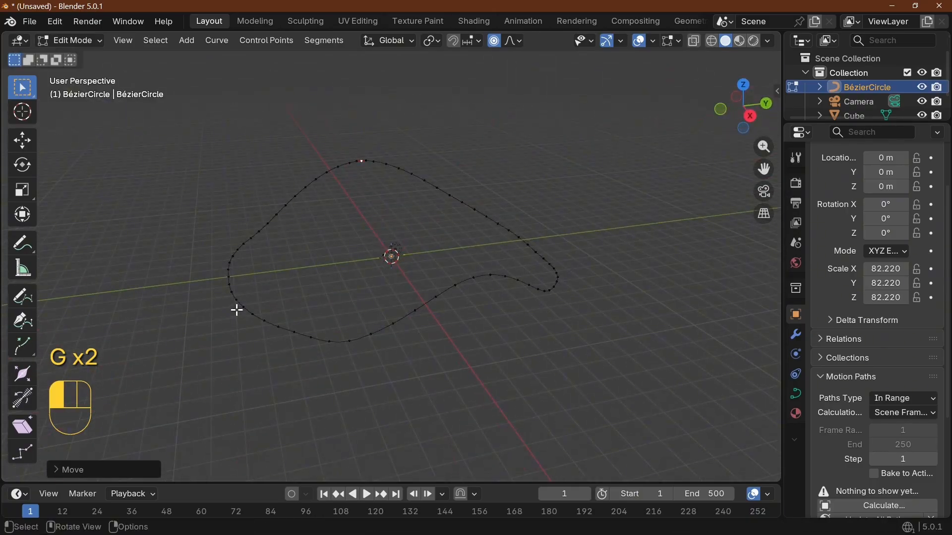
pyautogui.press('g')
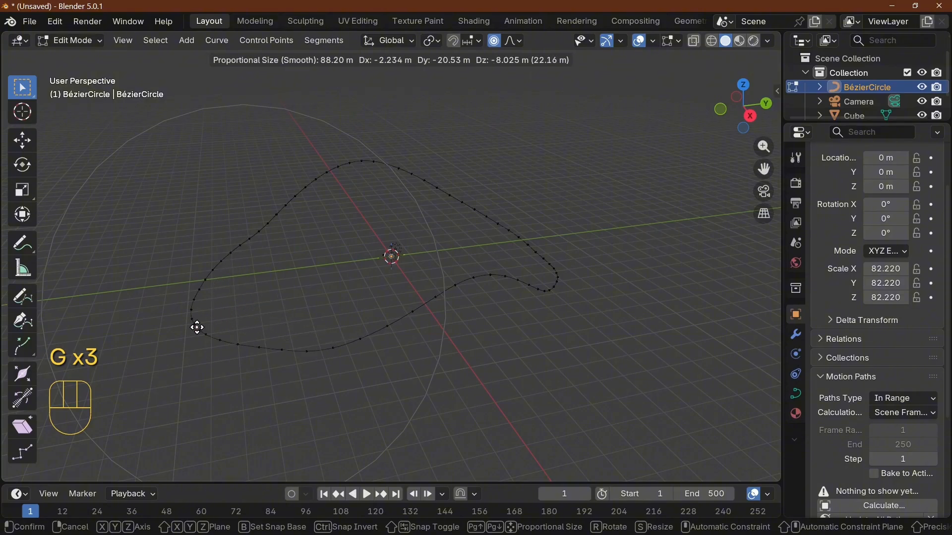
pyautogui.click(129, 345)
# Step: Lower a control point on the raised part of the curve near the negative X axis with smooth proportional editing
pyautogui.moveTo(219, 302); pyautogui.dragTo(446, 279, button='middle')
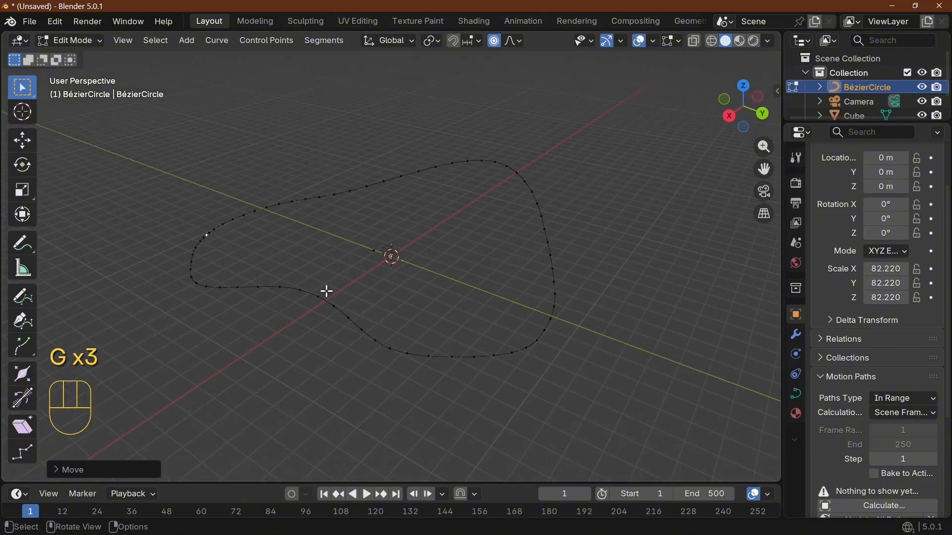
pyautogui.press('g')
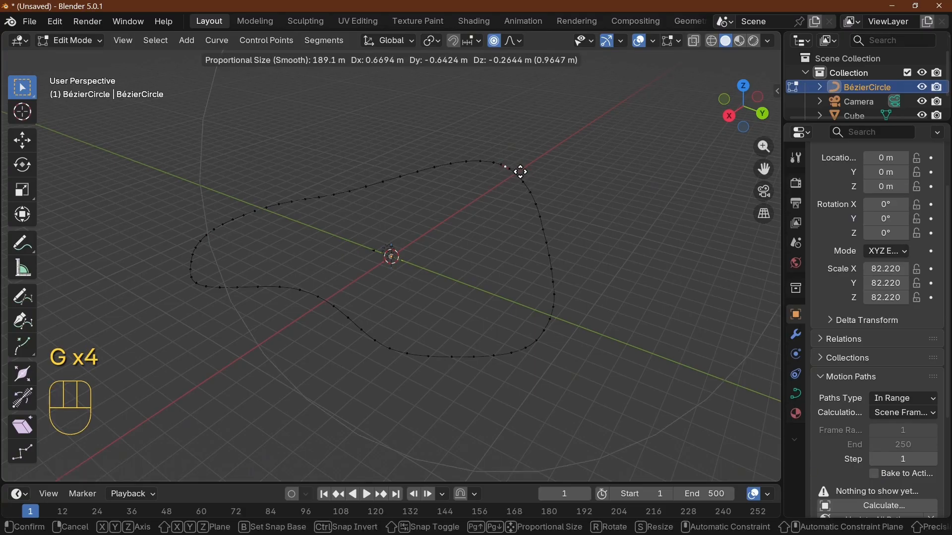
pyautogui.click(523, 241)
# Step: Move a control point between the negative X and negative Y axes inward and upward, using a smooth proportional size of 72.89 m
pyautogui.moveTo(523, 241); pyautogui.dragTo(386, 374, button='middle')
pyautogui.click(397, 378)
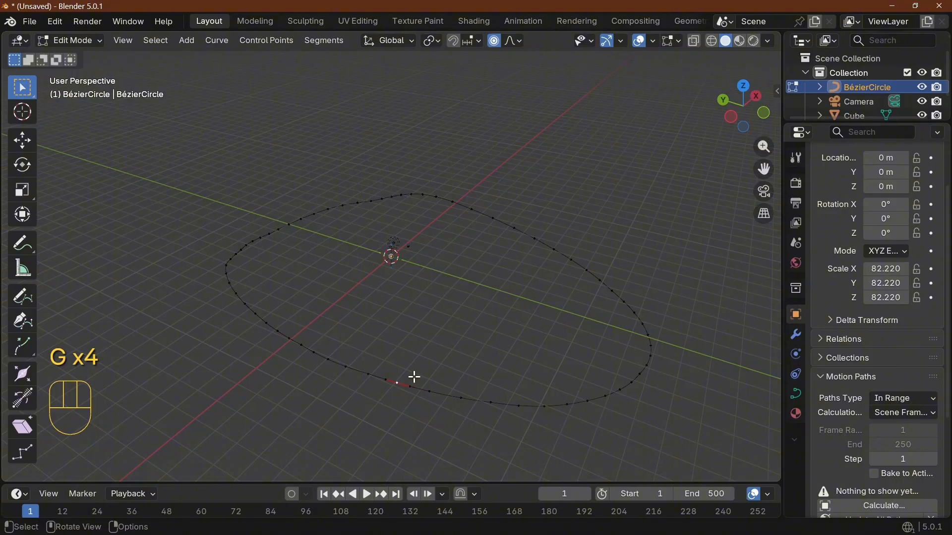
pyautogui.press('g')
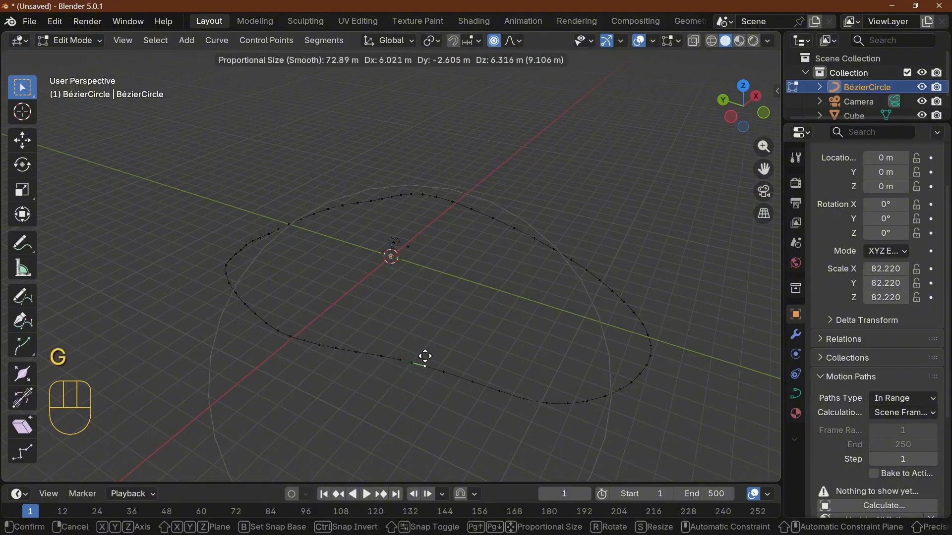
pyautogui.click(422, 350)
# Step: Subdivide the whole curve once more and return to Object Mode
pyautogui.moveTo(423, 349); pyautogui.dragTo(416, 309, button='middle')
pyautogui.rightClick(308, 338)
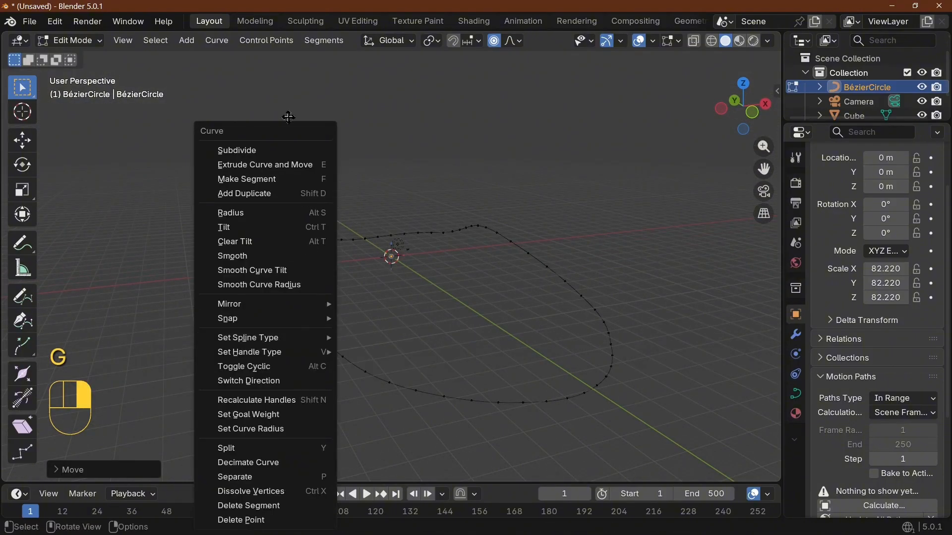
pyautogui.click(243, 145)
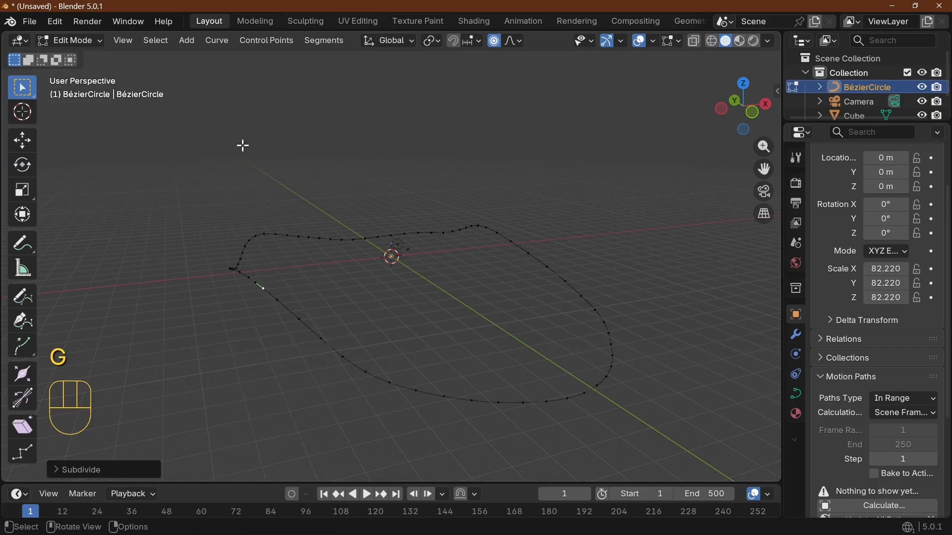
pyautogui.press('a')
pyautogui.rightClick(294, 317)
pyautogui.click(280, 150)
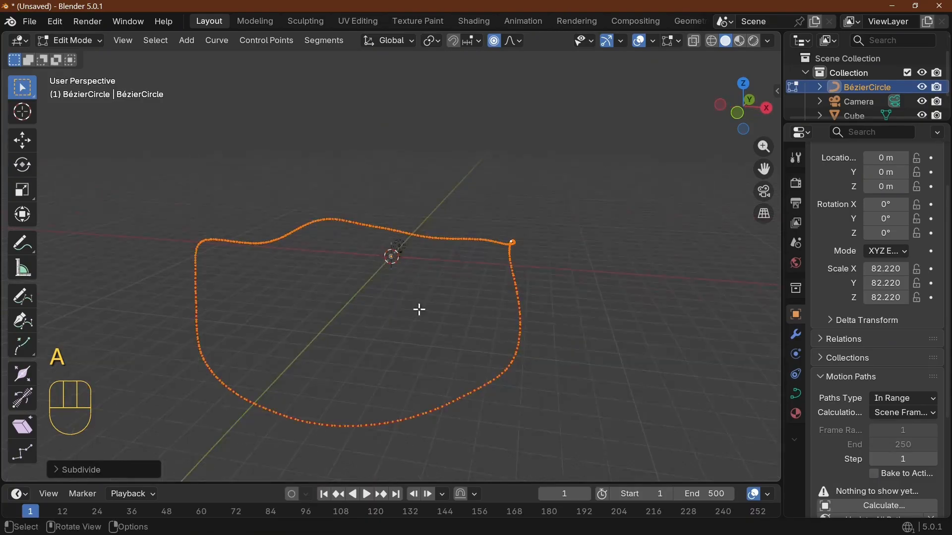
pyautogui.press('Tab')
pyautogui.moveTo(420, 320); pyautogui.dragTo(412, 299, button='middle')
pyautogui.scroll(5, 409, 270)
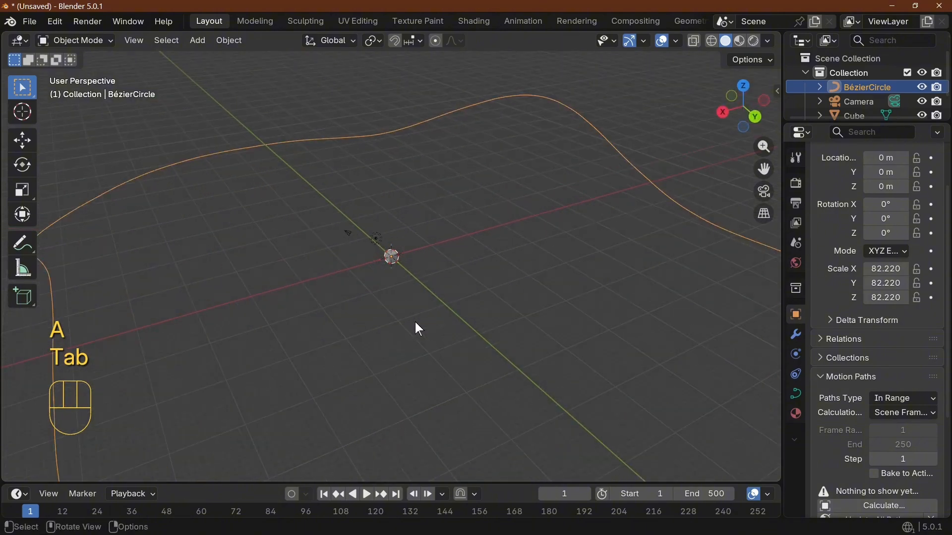
# Step: Rename the collection to MAIN and the Bézier circle to PATH
pyautogui.doubleClick(838, 73)
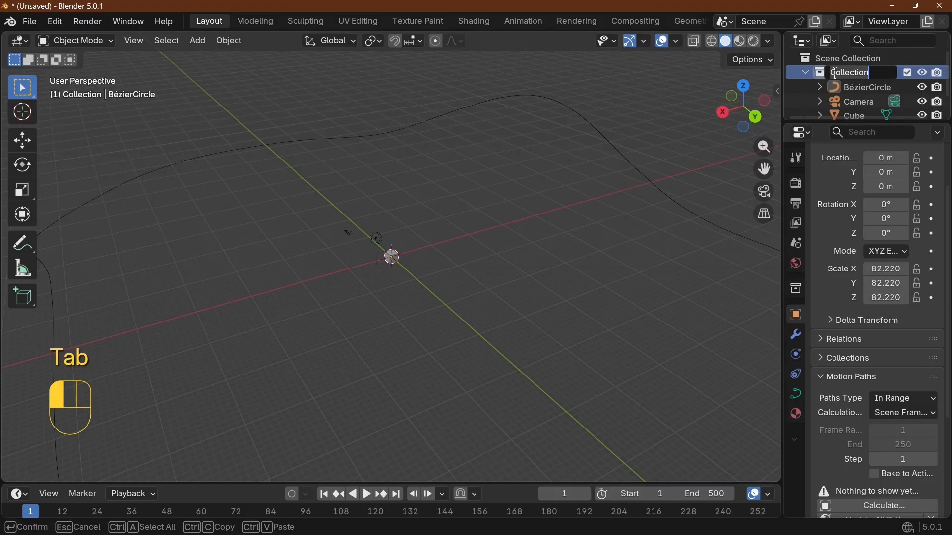
pyautogui.write('MAIN')
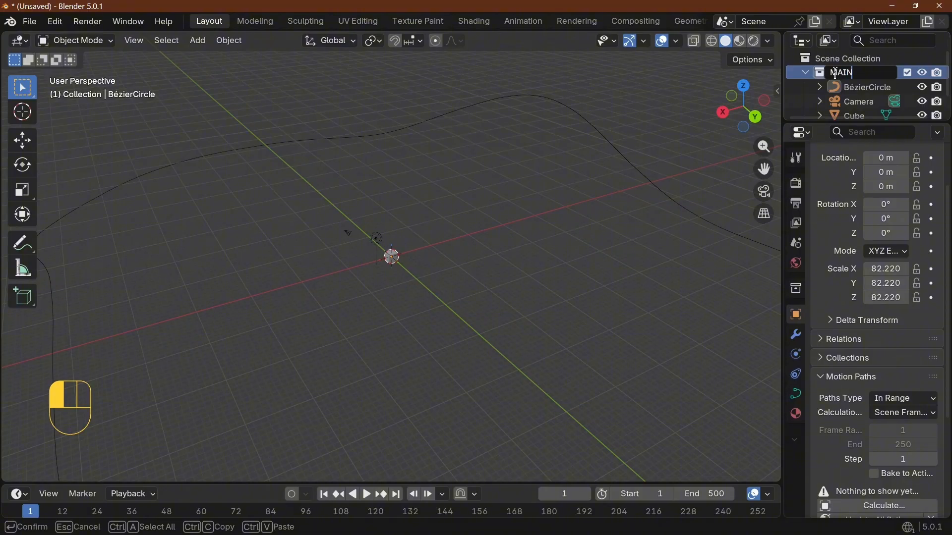
pyautogui.press('Return')
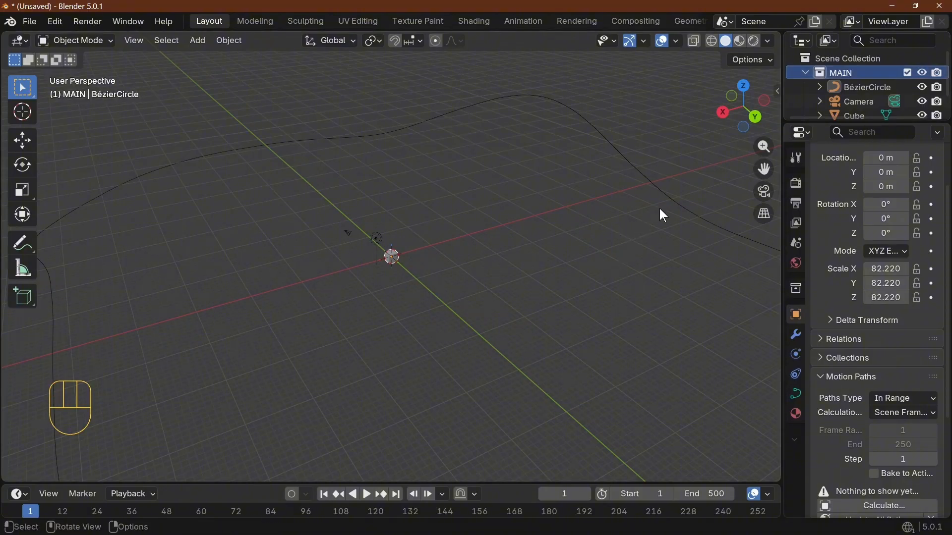
pyautogui.doubleClick(860, 91)
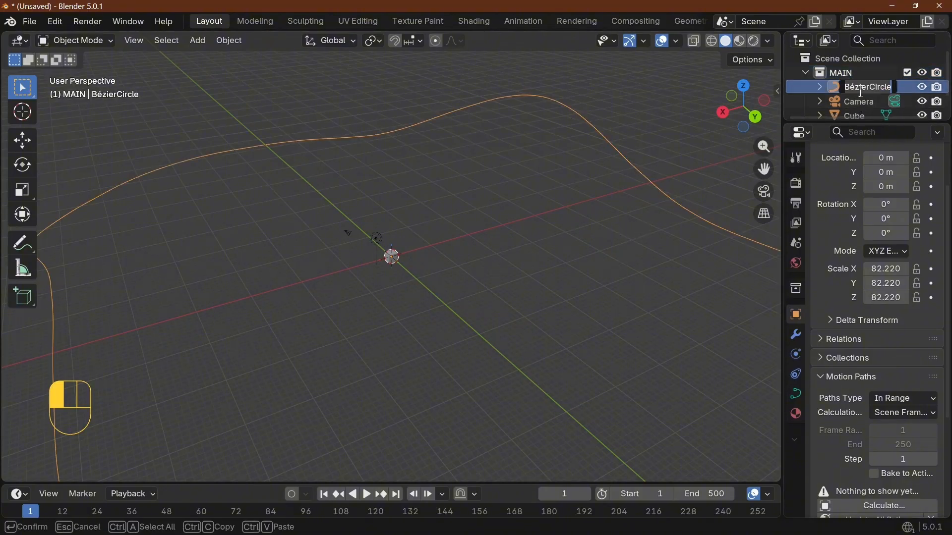
pyautogui.write('PATH')
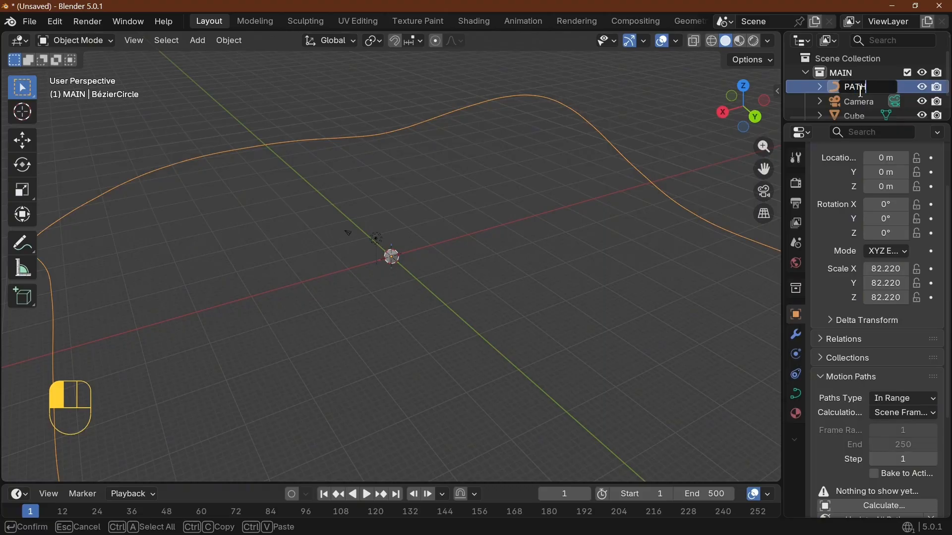
pyautogui.press('Return')
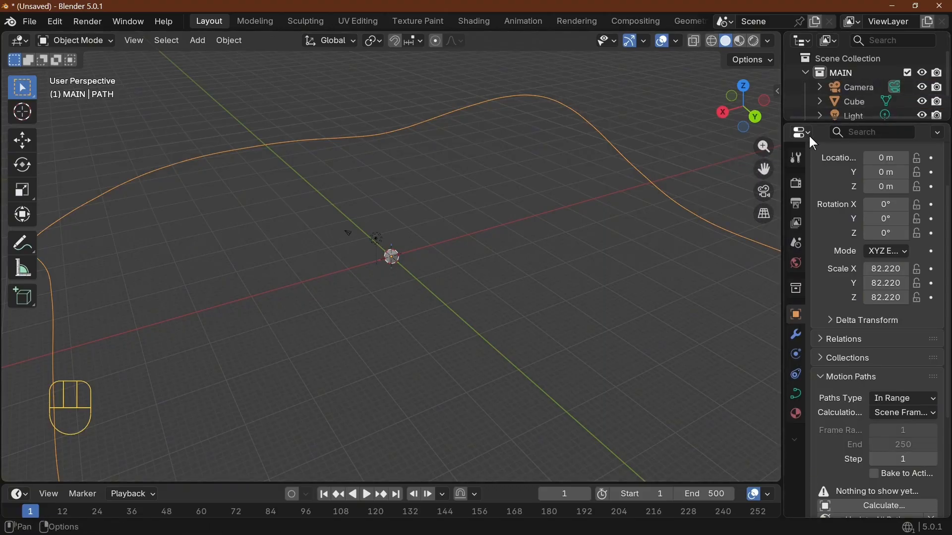
pyautogui.scroll(-2, 844, 91)
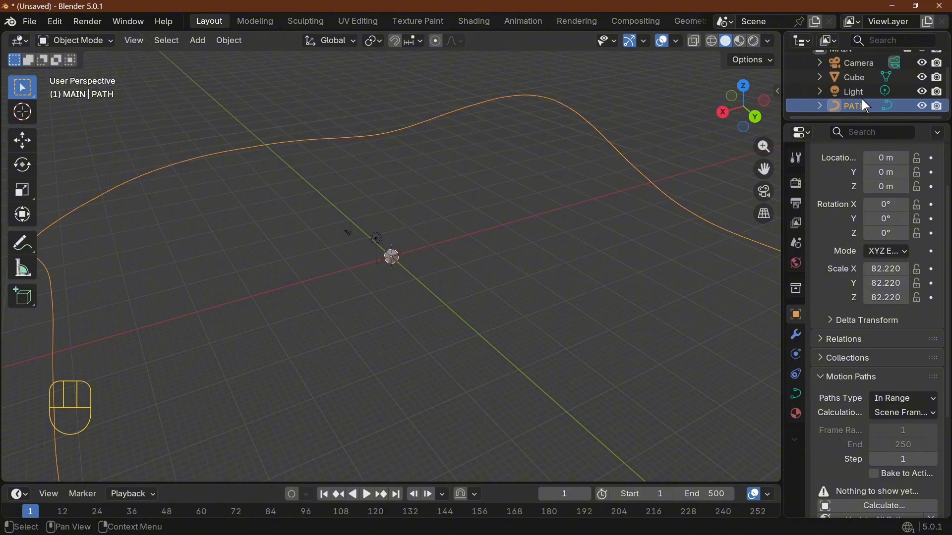
pyautogui.click(856, 91)
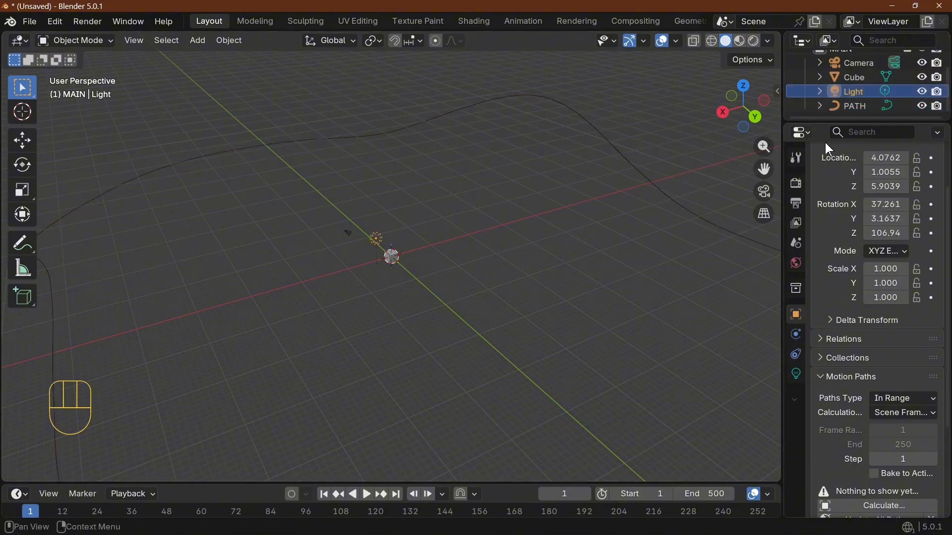
pyautogui.scroll(2, 859, 105)
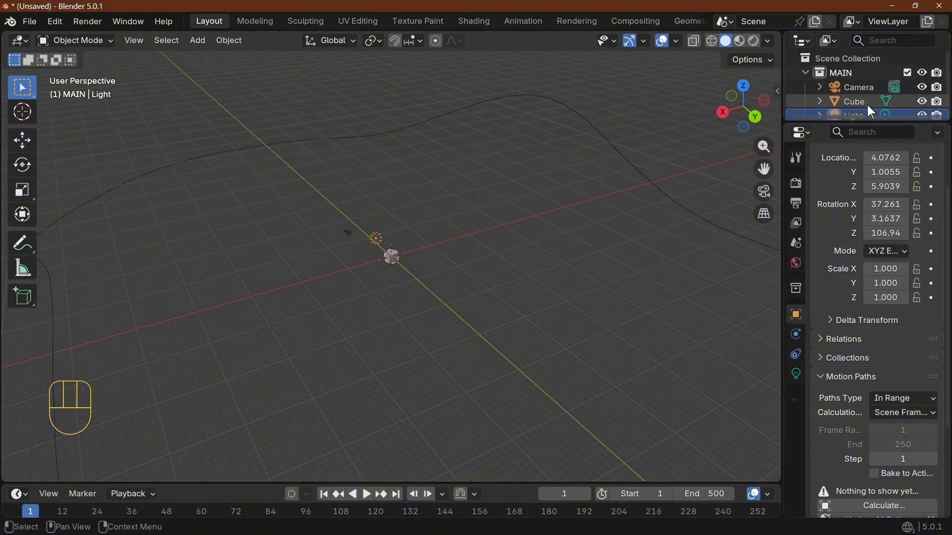
pyautogui.click(862, 101)
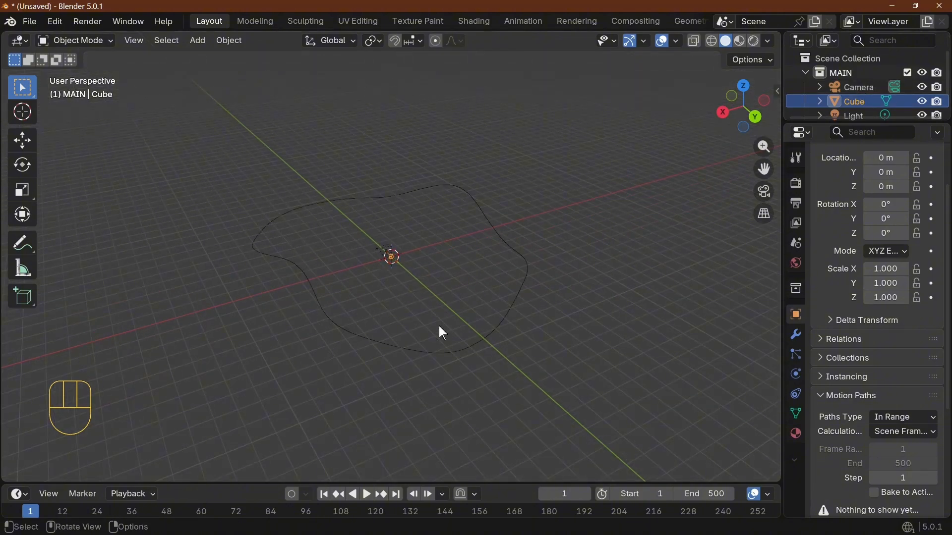
# Step: Add a Follow Path object constraint to the camera
pyautogui.click(852, 87)
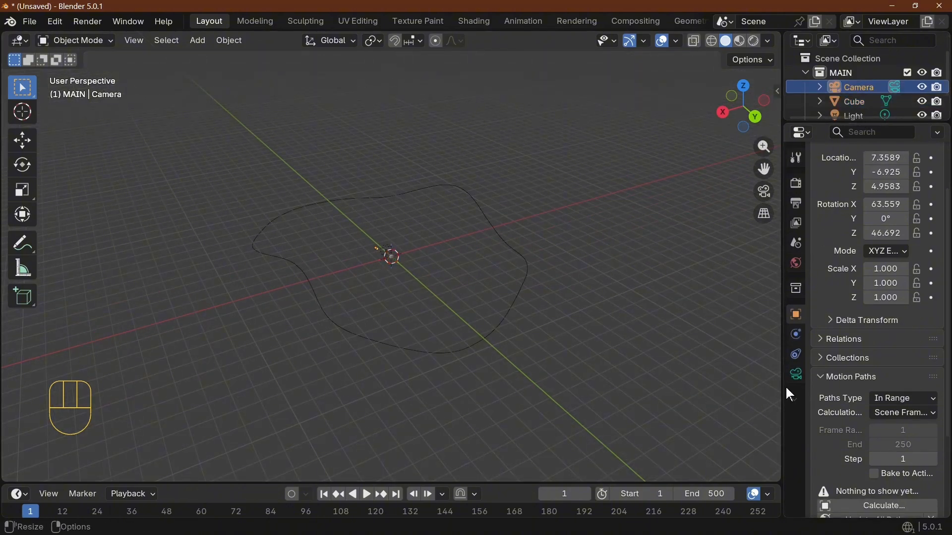
pyautogui.click(796, 355)
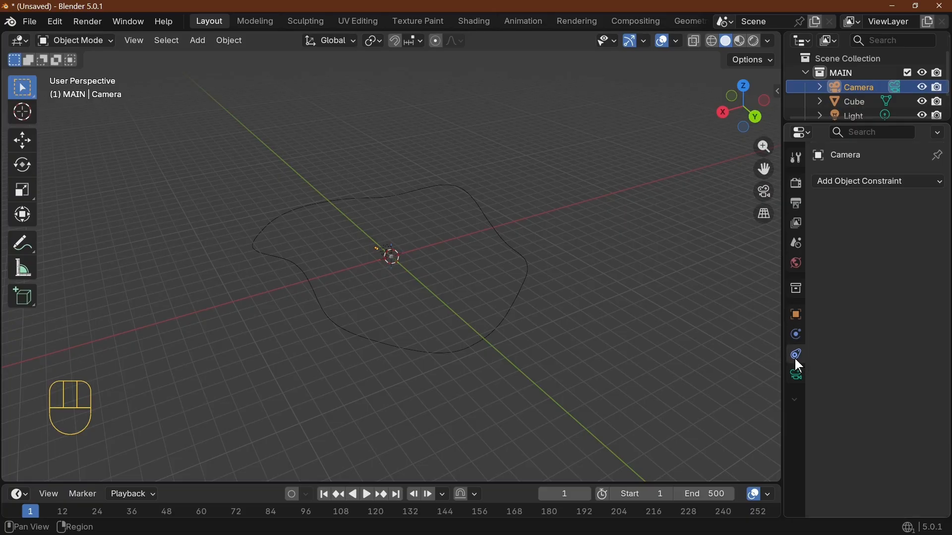
pyautogui.click(870, 177)
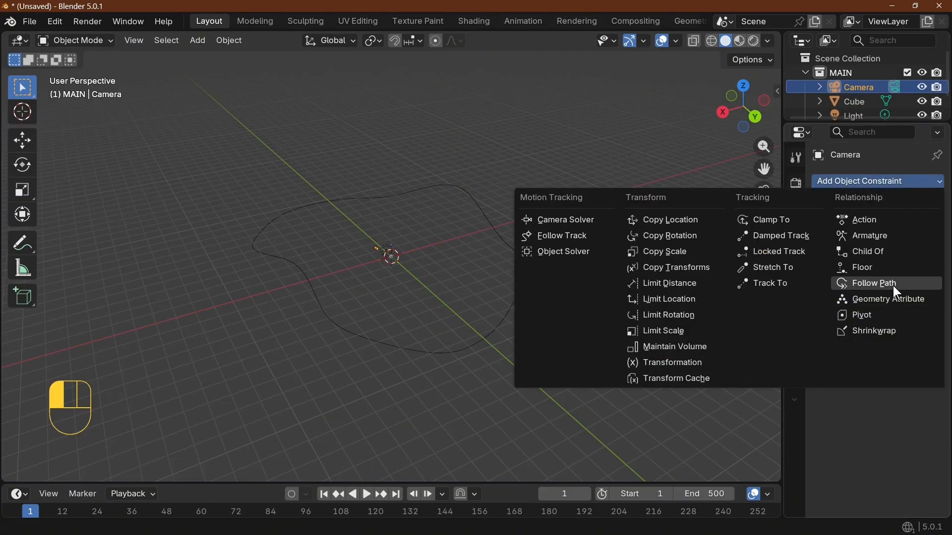
pyautogui.click(892, 286)
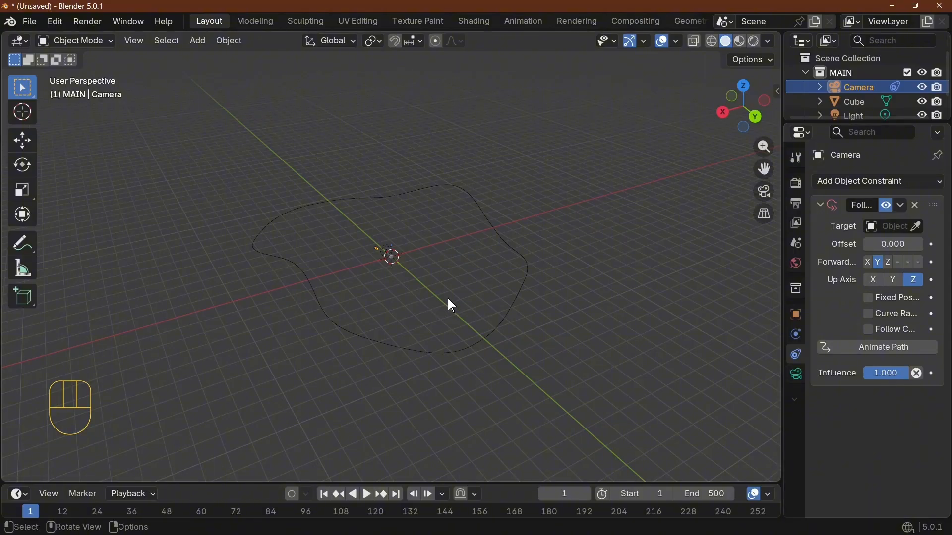
# Step: Animate the path in the camera's Follow Path constraint and set its target to PATH
pyautogui.press('space')
pyautogui.press('space')
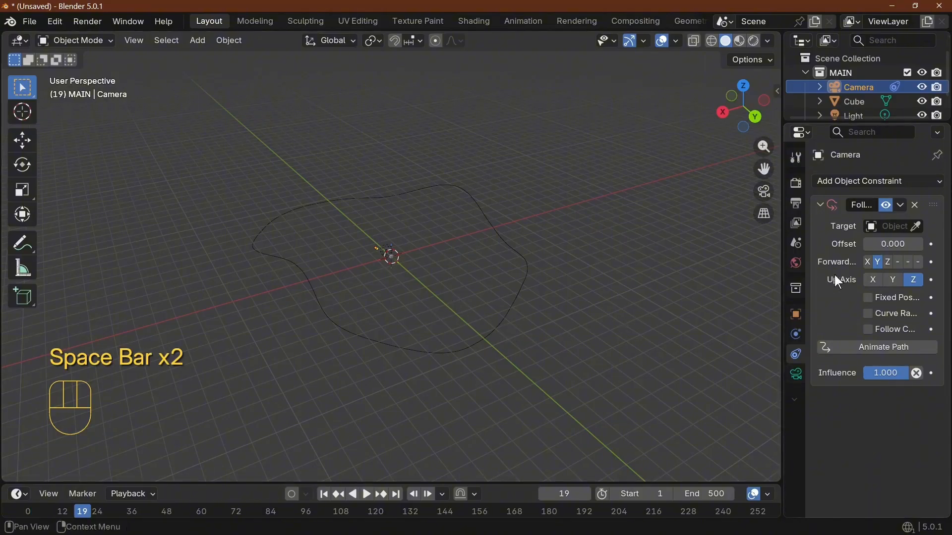
pyautogui.click(865, 353)
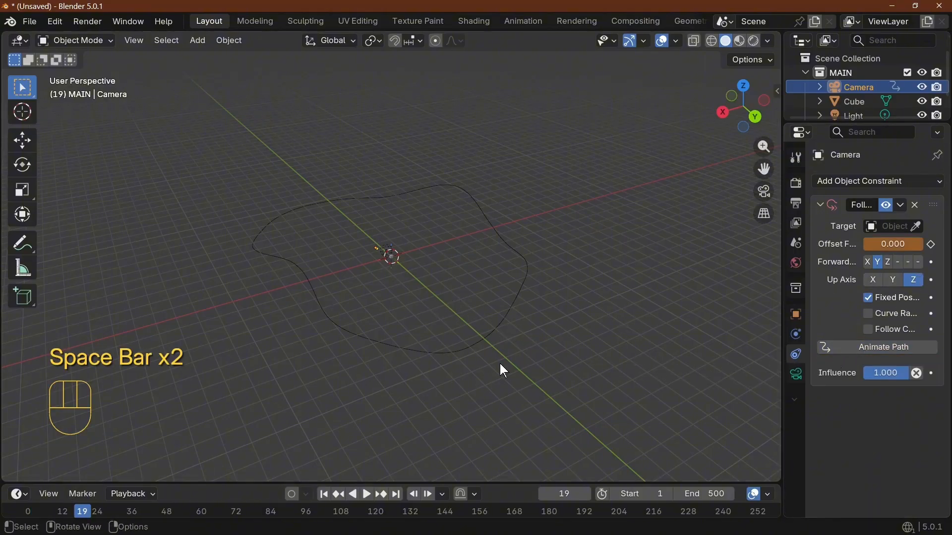
pyautogui.press('space')
pyautogui.press('space')
pyautogui.click(887, 227)
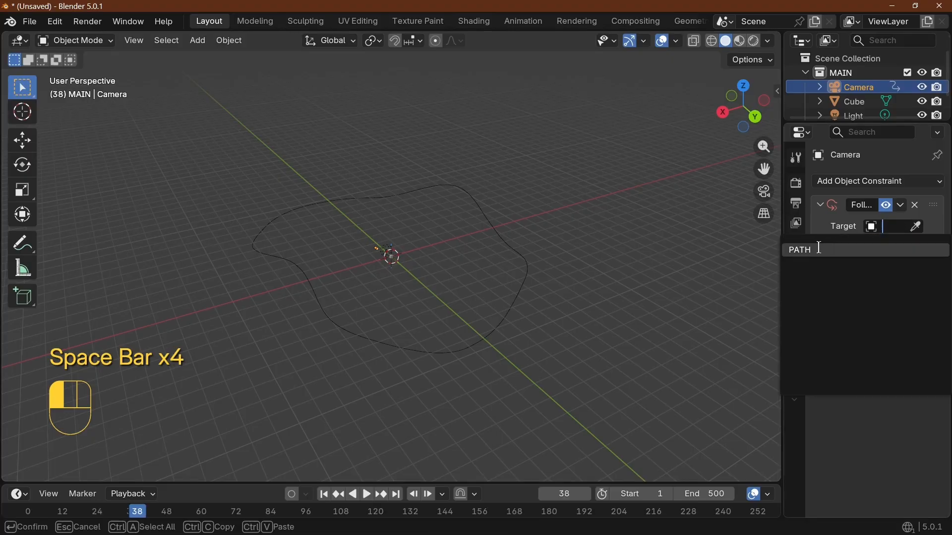
pyautogui.click(820, 249)
# Step: Play back the animation and examine where the camera travels relative to the curve
pyautogui.press('space')
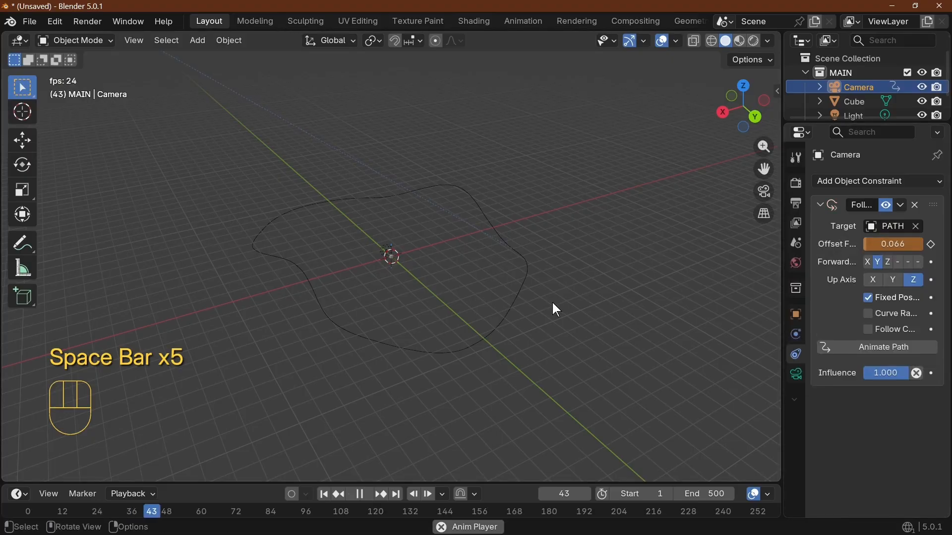
pyautogui.press('space')
pyautogui.press('space')
pyautogui.press('space')
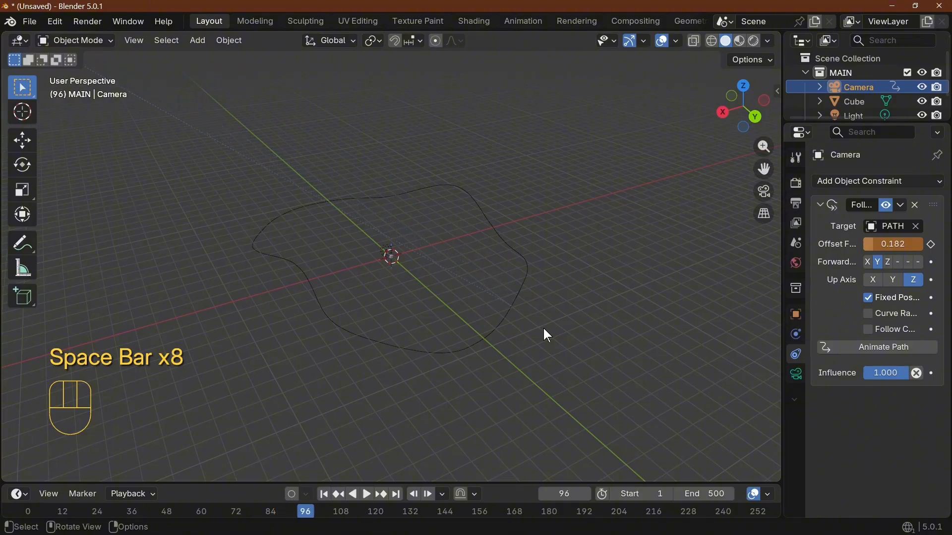
pyautogui.scroll(-8, 544, 329)
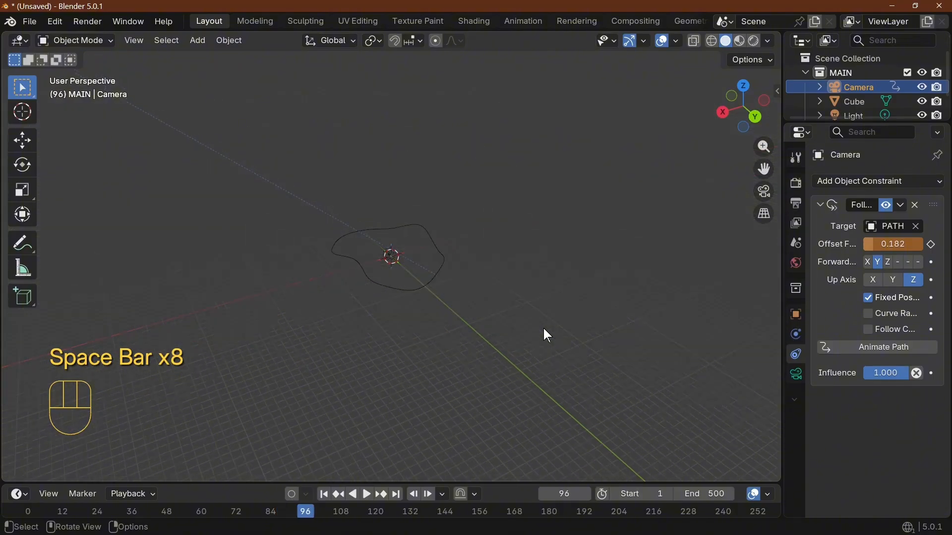
pyautogui.scroll(8, 543, 329)
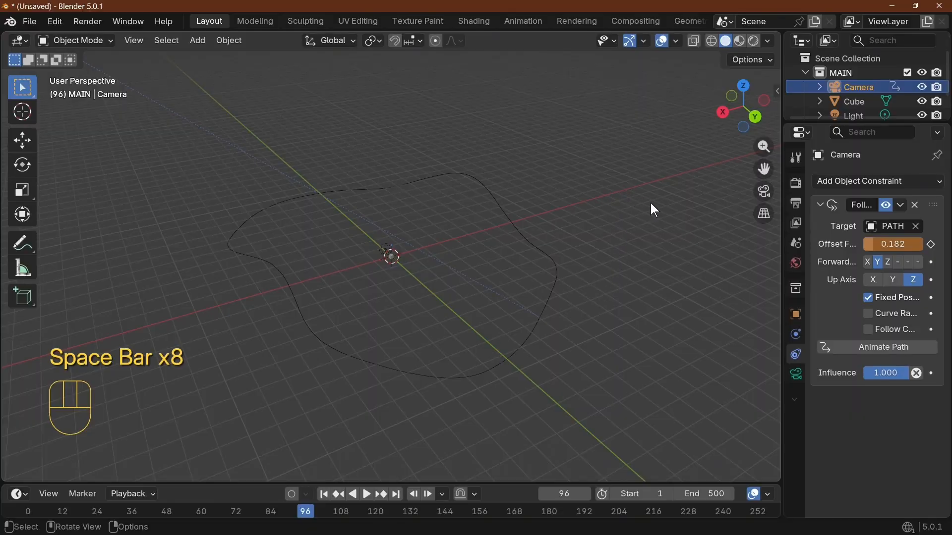
# Step: Set the camera's X, Y and Z location to 0 m so that it sits on the path
pyautogui.click(796, 314)
pyautogui.click(882, 226)
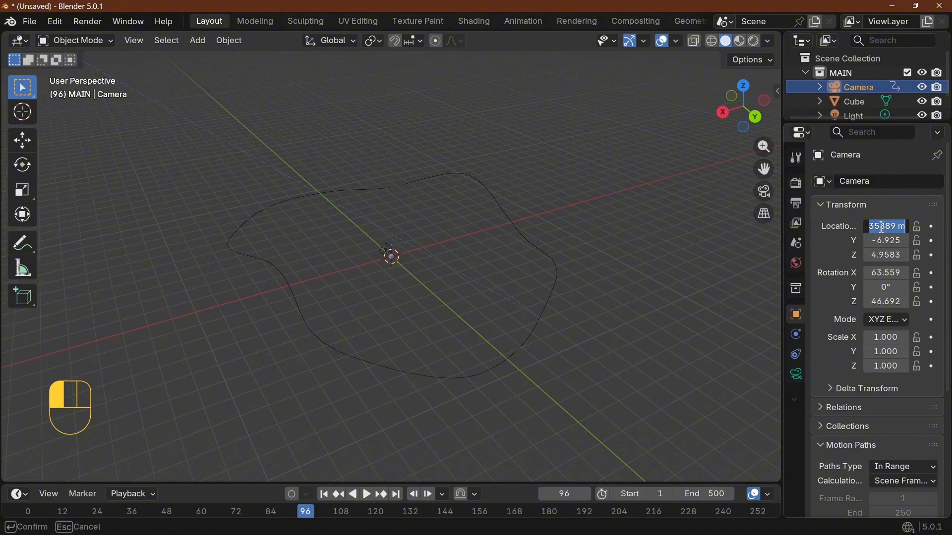
pyautogui.write('0')
pyautogui.click(886, 241)
pyautogui.write('0')
pyautogui.click(887, 255)
pyautogui.write('0')
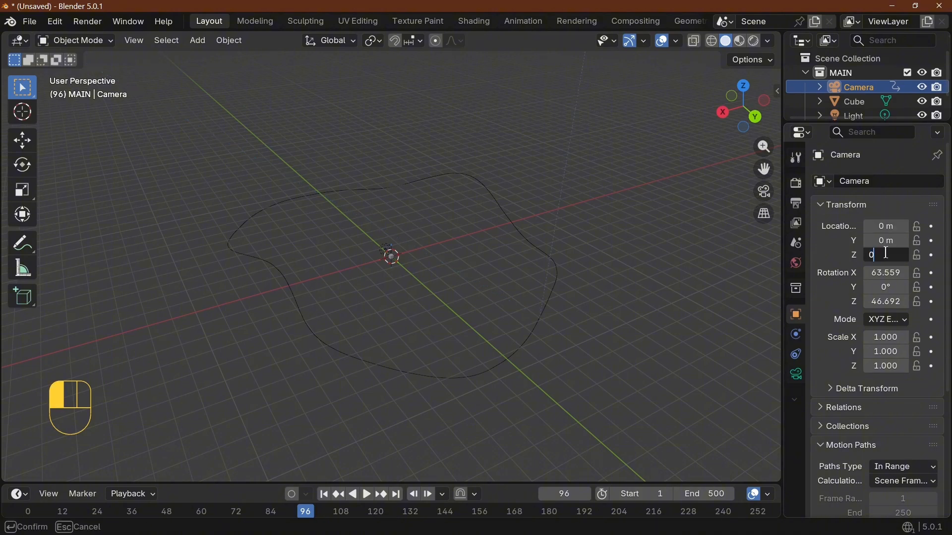
pyautogui.press('Return')
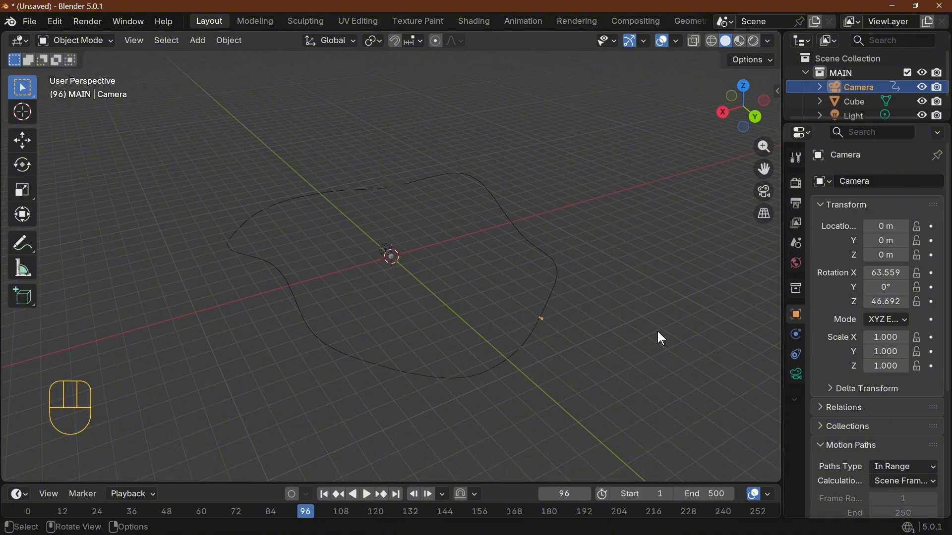
# Step: Play back the camera's travel from the first frame and add a sphere-shaped empty at the world origin
pyautogui.press('space')
pyautogui.hotkey('shift', 'Left')
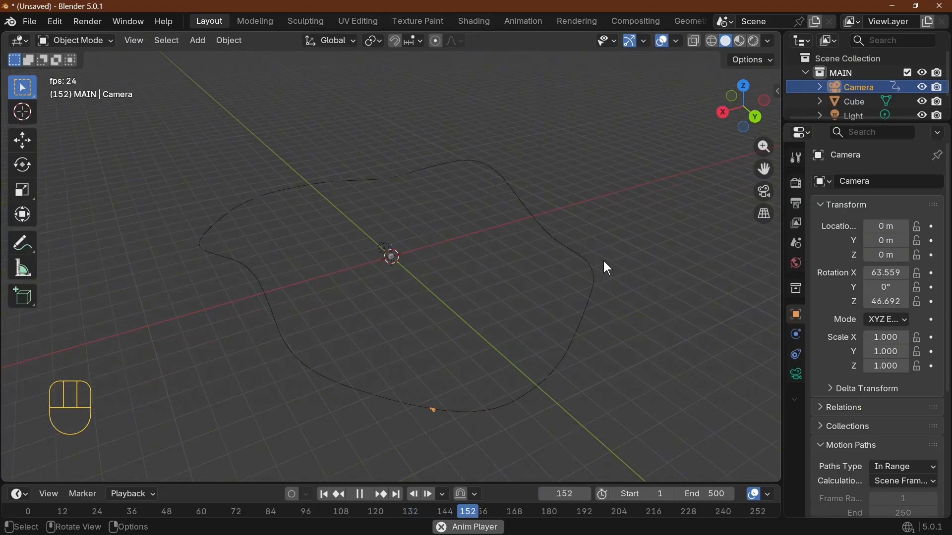
pyautogui.click(197, 40)
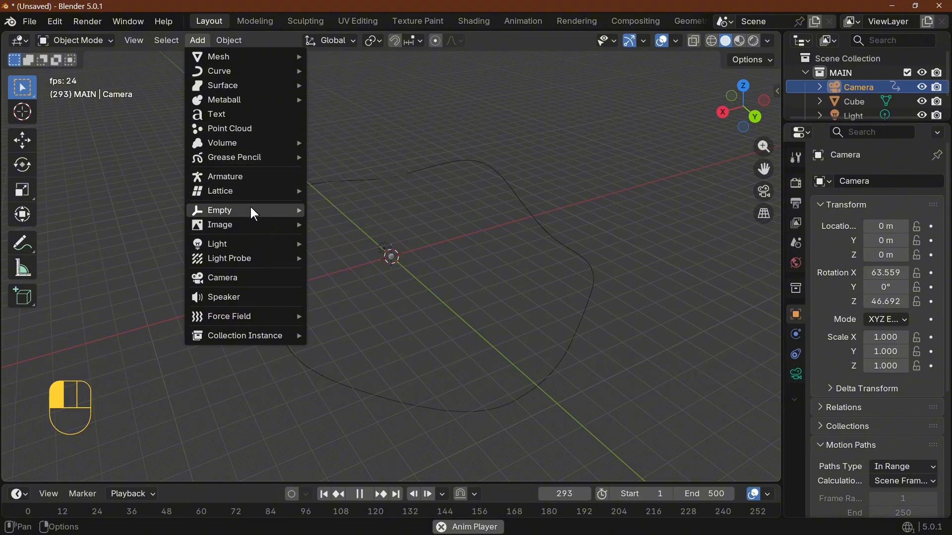
pyautogui.moveTo(249, 210)
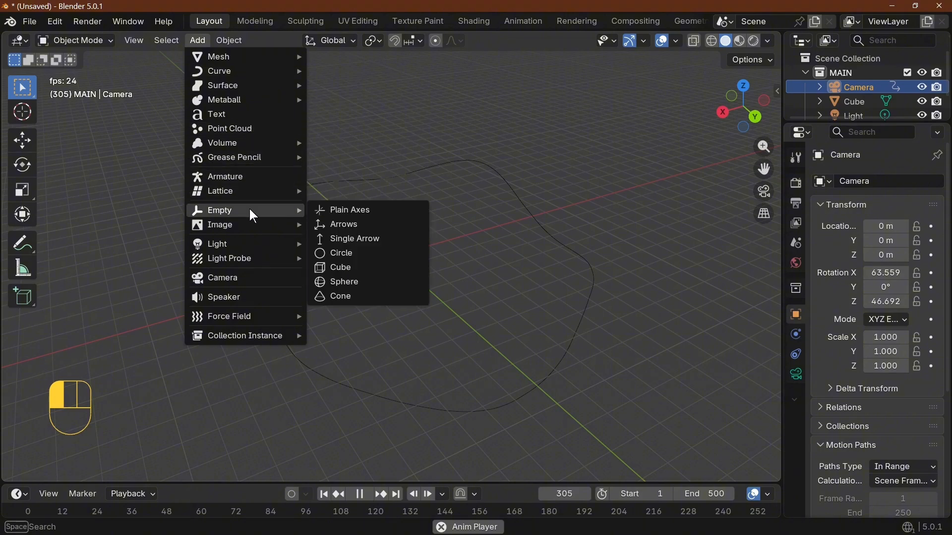
pyautogui.click(346, 284)
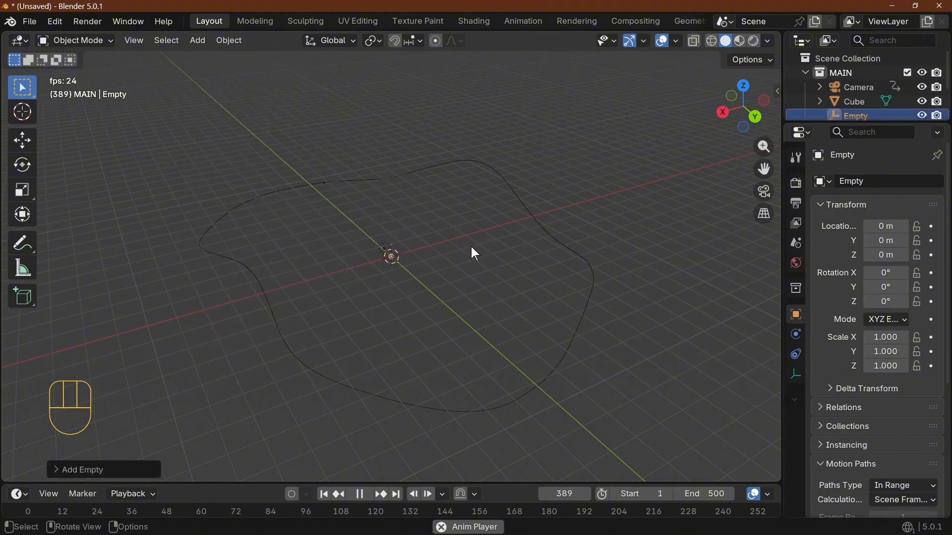
pyautogui.press('KP_Decimal')
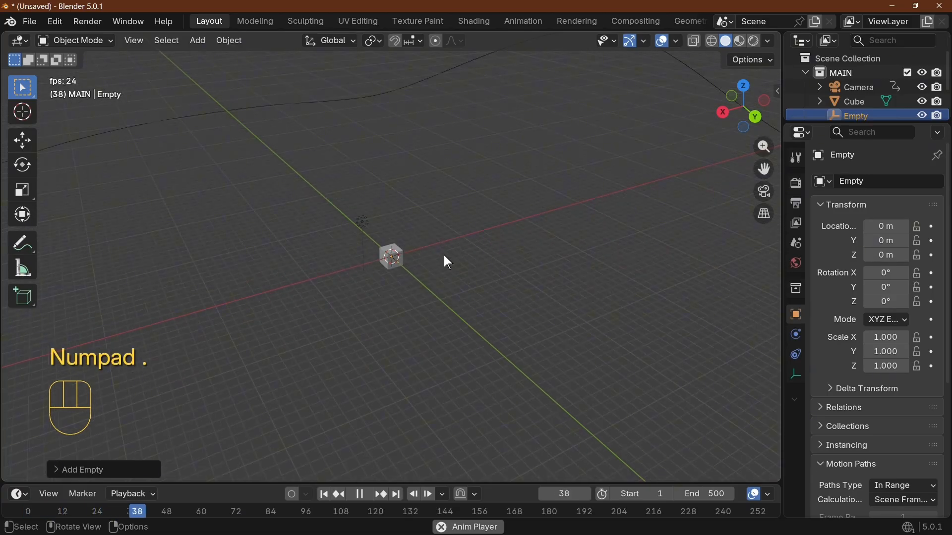
pyautogui.press('g')
pyautogui.click(490, 230)
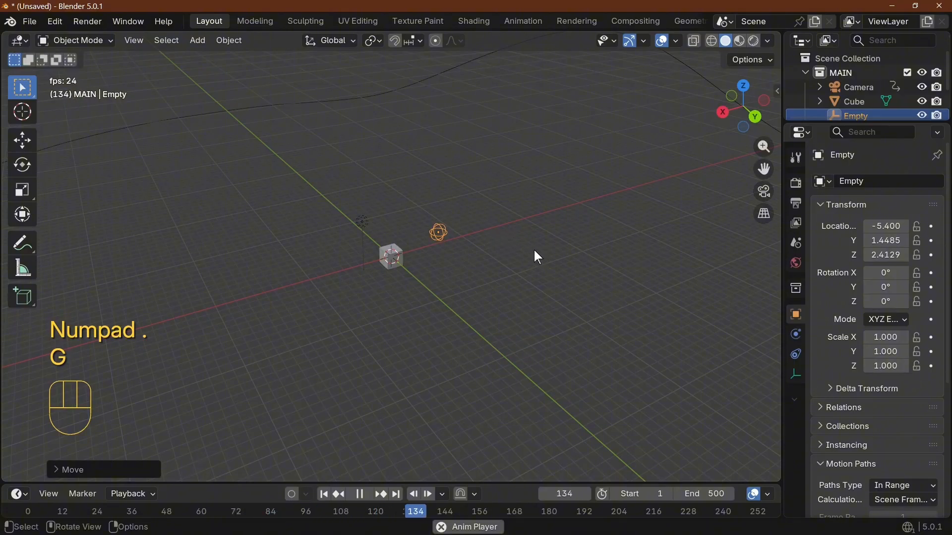
pyautogui.hotkey('ctrl', 'z')
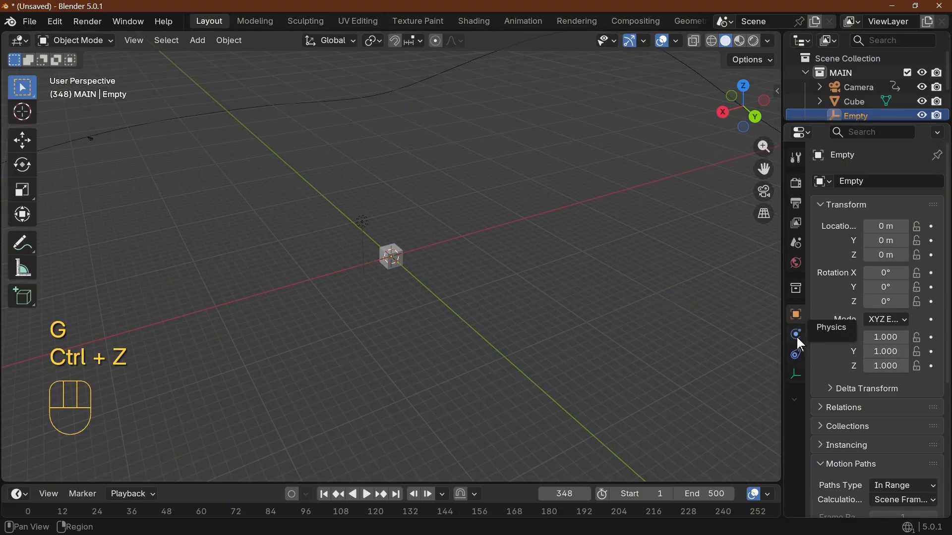
# Step: Give the empty a Follow Path constraint targeting PATH and animate the path from it
pyautogui.click(798, 353)
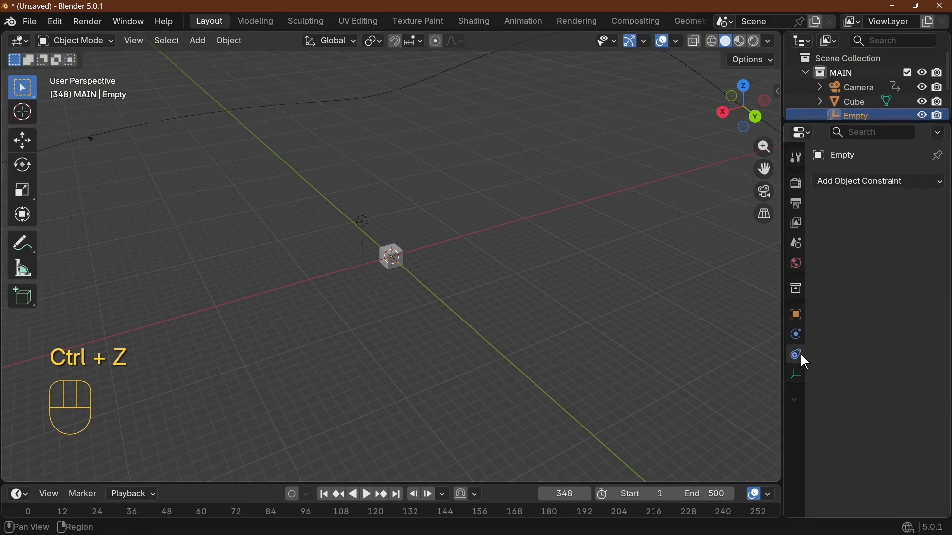
pyautogui.click(869, 180)
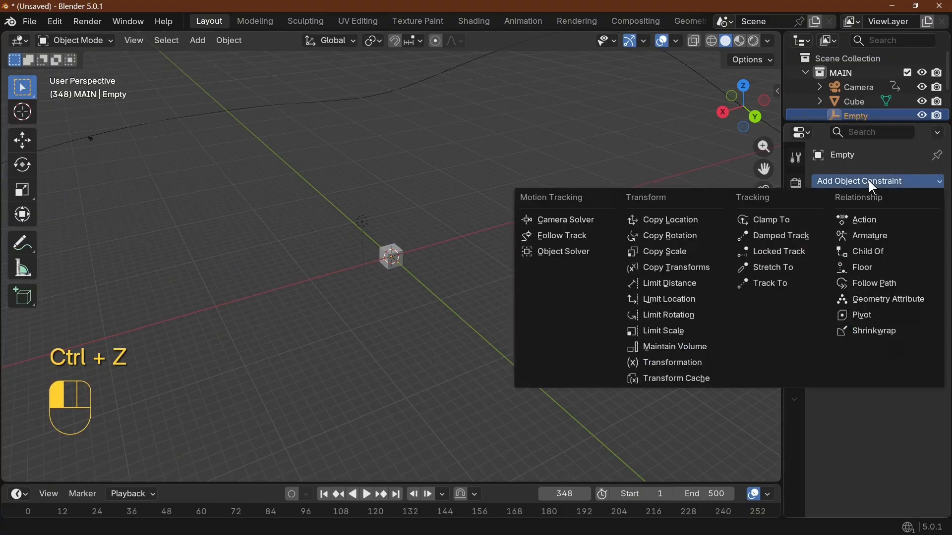
pyautogui.click(893, 281)
pyautogui.press('KP_0')
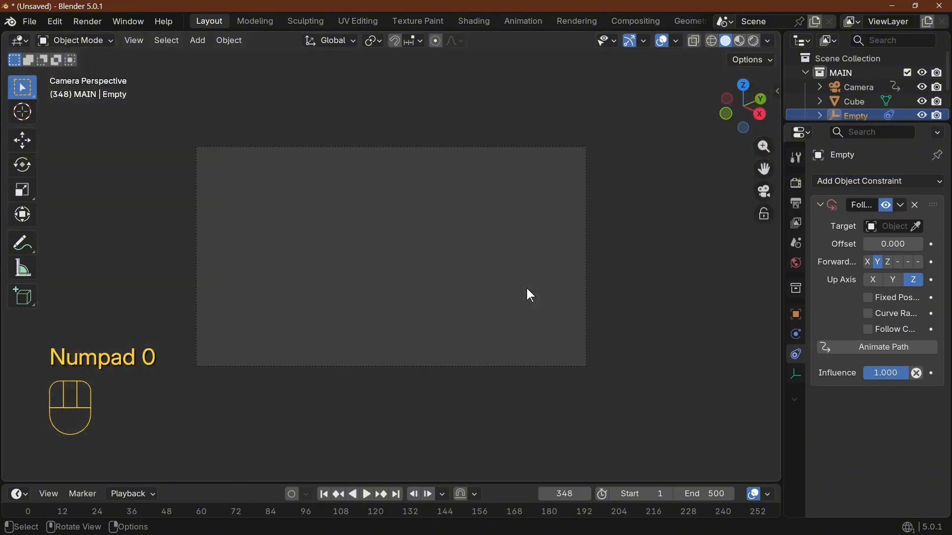
pyautogui.click(893, 227)
pyautogui.click(858, 247)
pyautogui.press('KP_Enter')
pyautogui.press('KP_Decimal')
pyautogui.press('space')
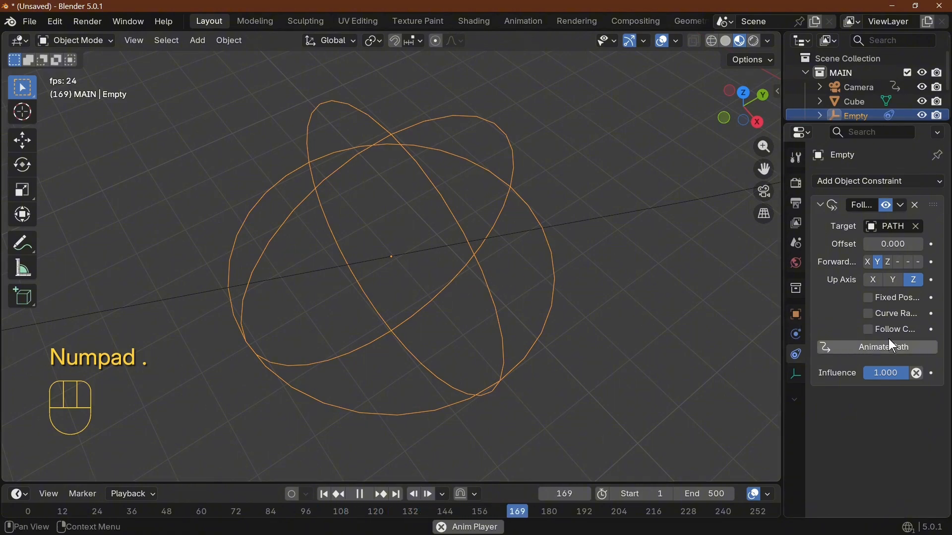
pyautogui.click(877, 347)
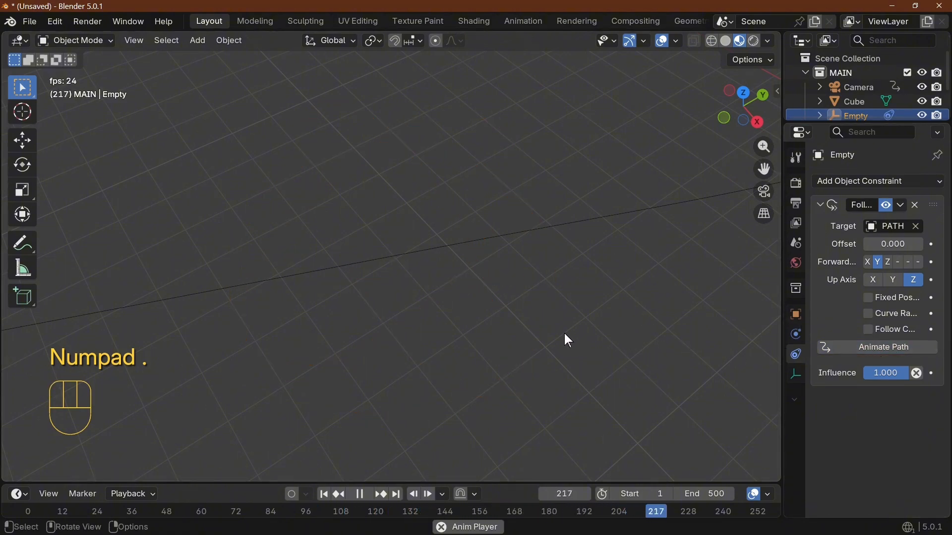
# Step: Set the offset of the empty's Follow Path constraint to -0.900 to separate it from the camera along the path
pyautogui.press('KP_0')
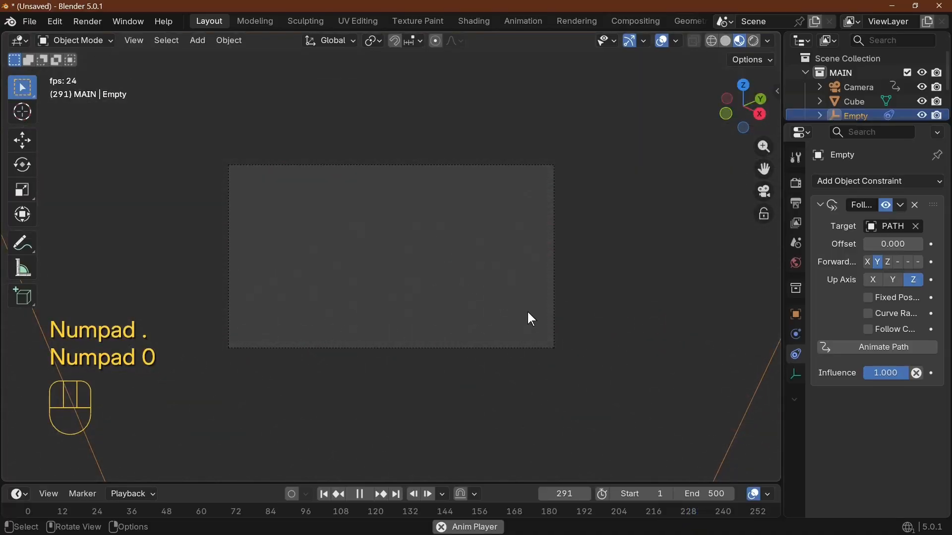
pyautogui.press('KP_7')
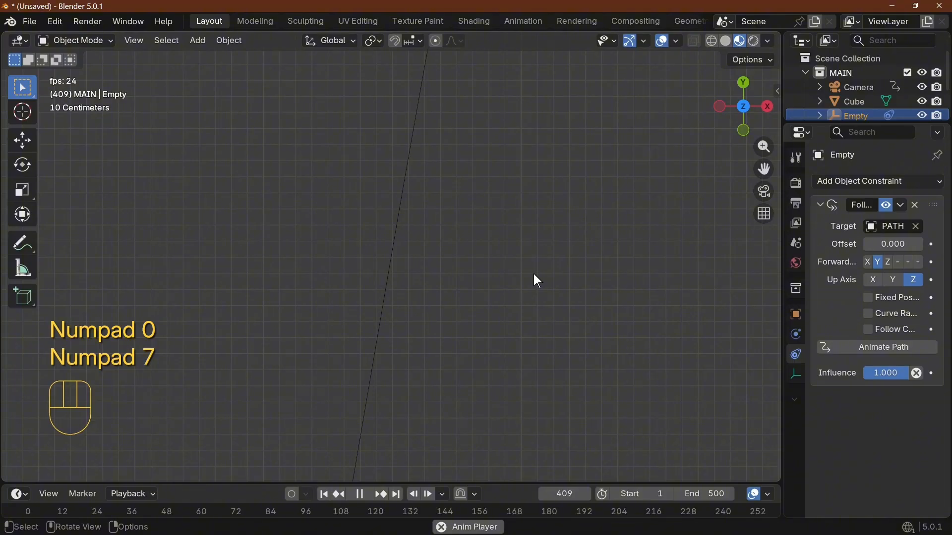
pyautogui.press('KP_Decimal')
pyautogui.press('space')
pyautogui.press('KP_Decimal')
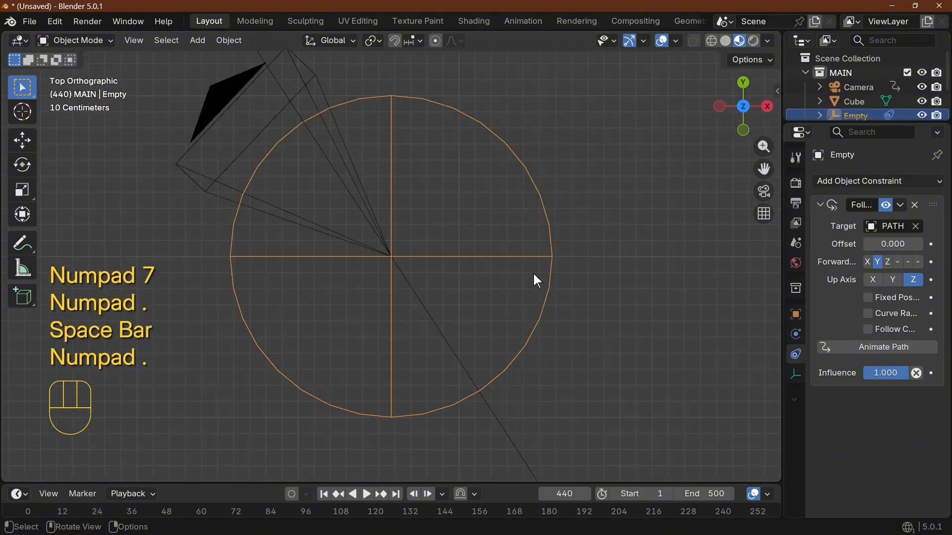
pyautogui.scroll(-9, 461, 184)
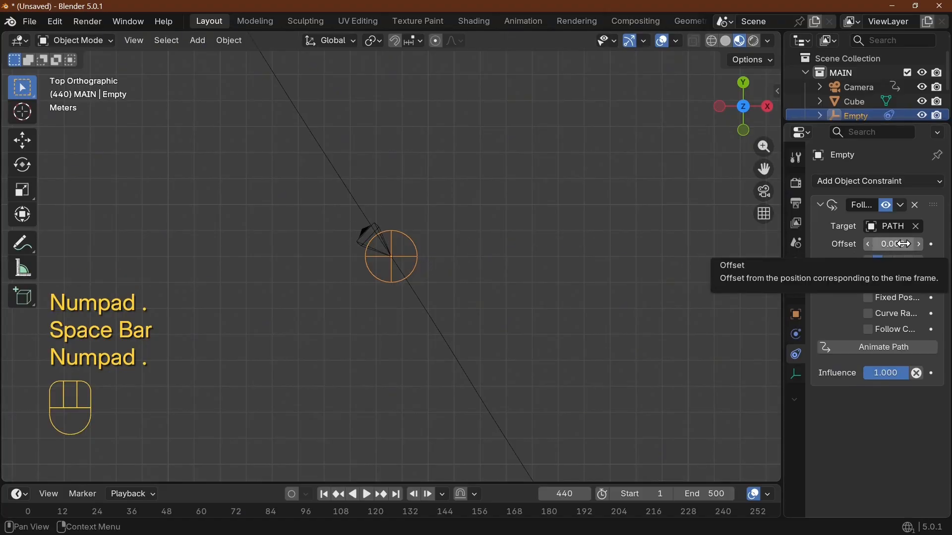
pyautogui.moveTo(903, 244); pyautogui.dragTo(858, 244)
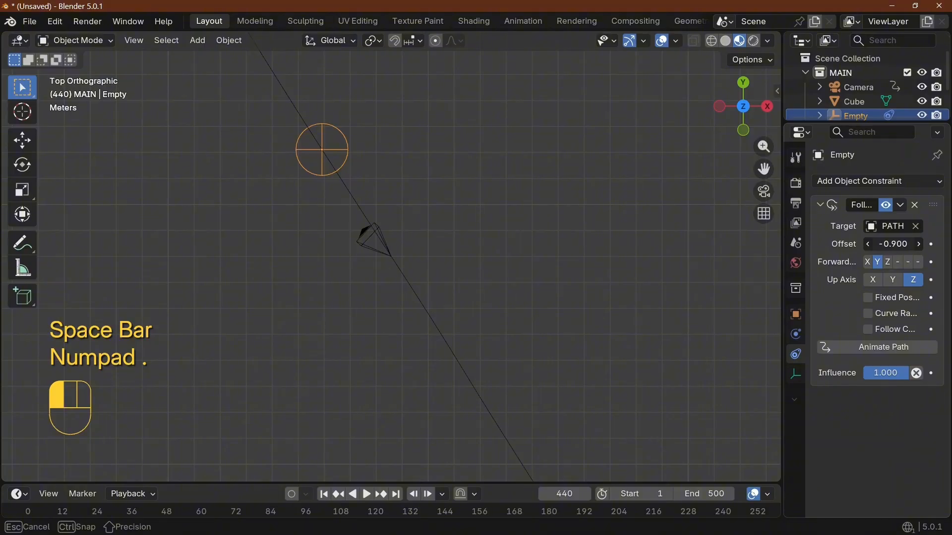
pyautogui.moveTo(616, 259); pyautogui.dragTo(564, 70, button='middle')
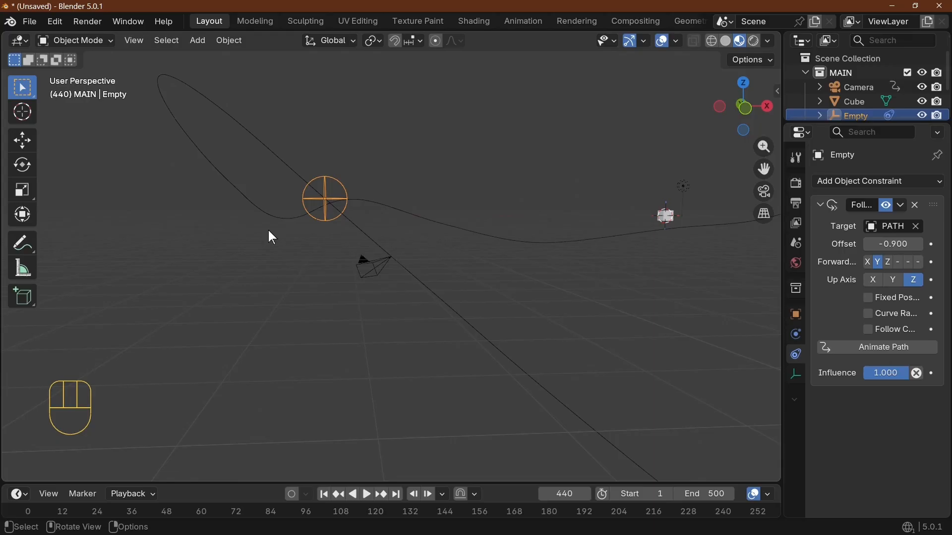
# Step: Rename the sphere empty as "camra target"
pyautogui.click(380, 272)
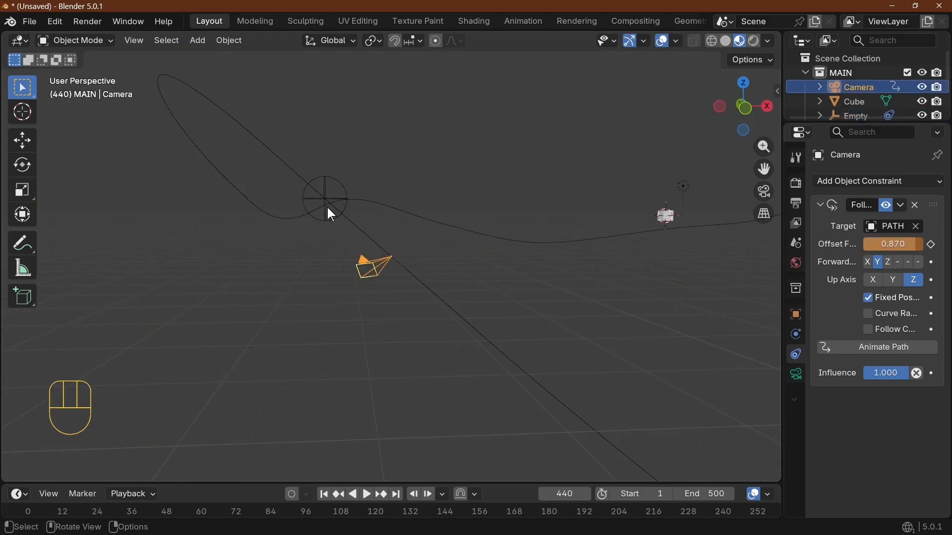
pyautogui.click(327, 196)
pyautogui.click(331, 193)
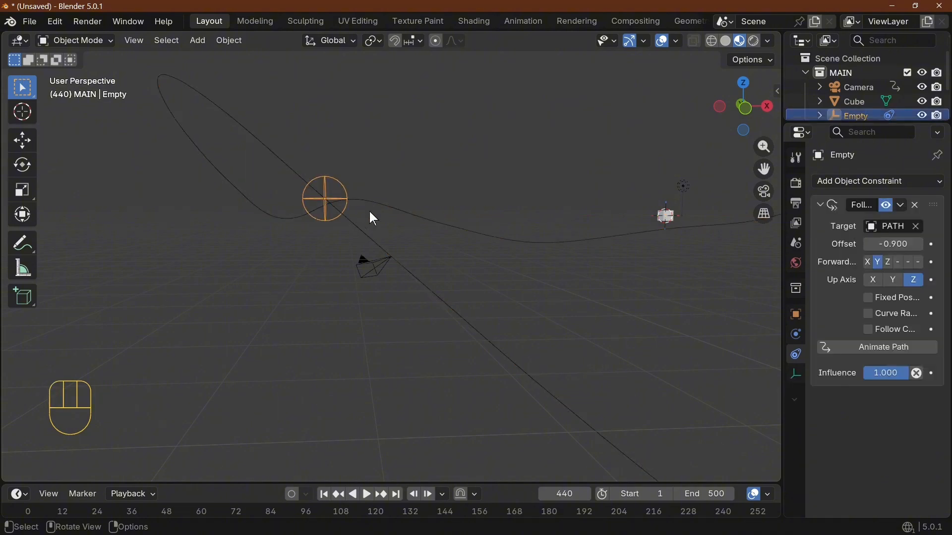
pyautogui.scroll(-2, 858, 95)
pyautogui.doubleClick(858, 87)
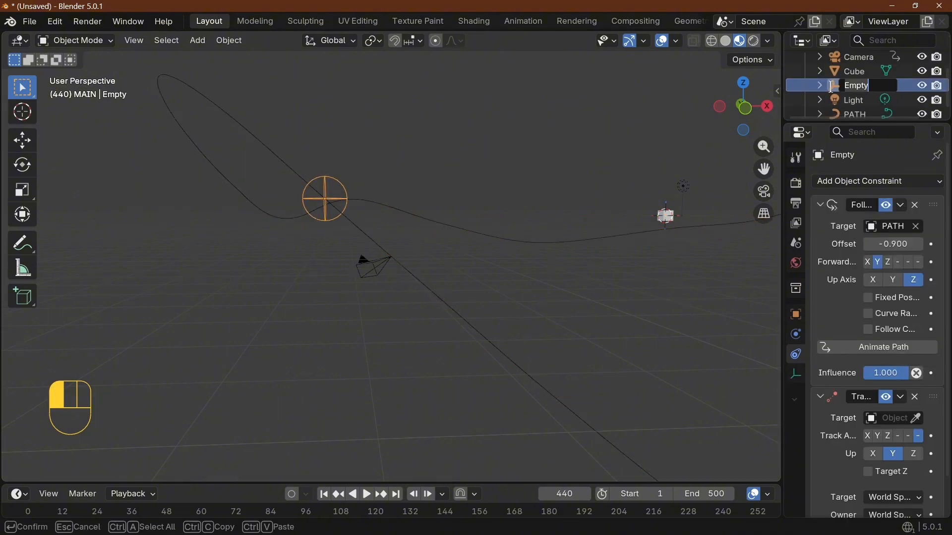
pyautogui.write('t')
pyautogui.press('BackSpace')
pyautogui.write('camra target')
pyautogui.press('Return')
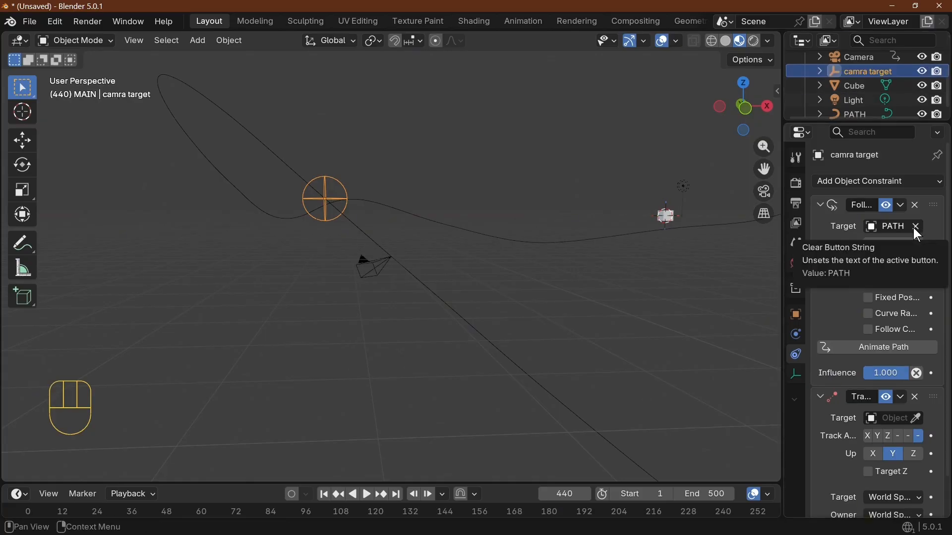
# Step: Replace the constraints on camra target with a single Follow Path constraint targeting PATH, with an offset of -1.000
pyautogui.click(914, 206)
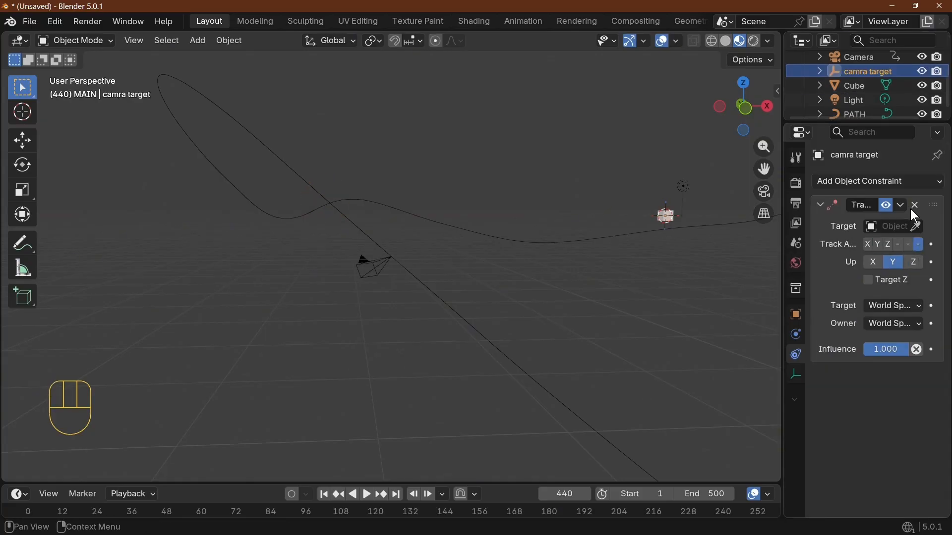
pyautogui.click(915, 207)
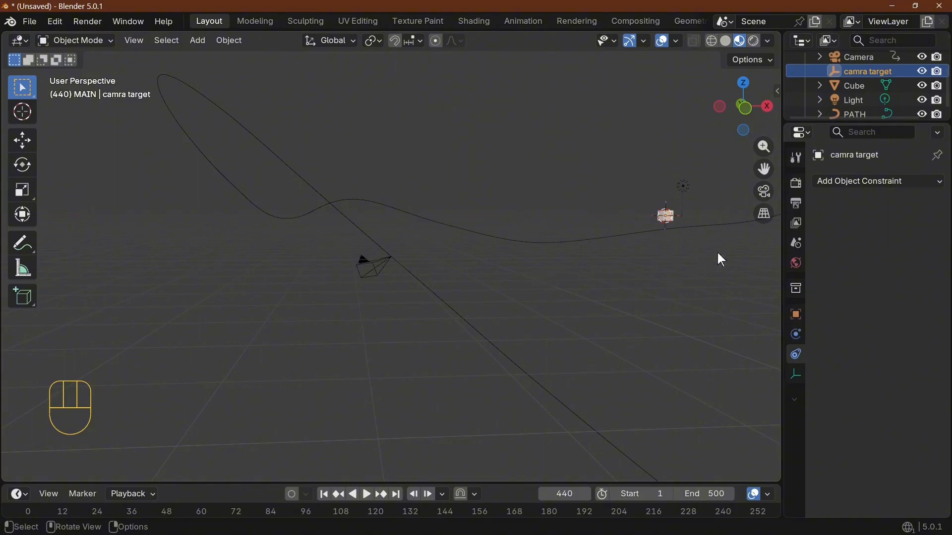
pyautogui.click(838, 178)
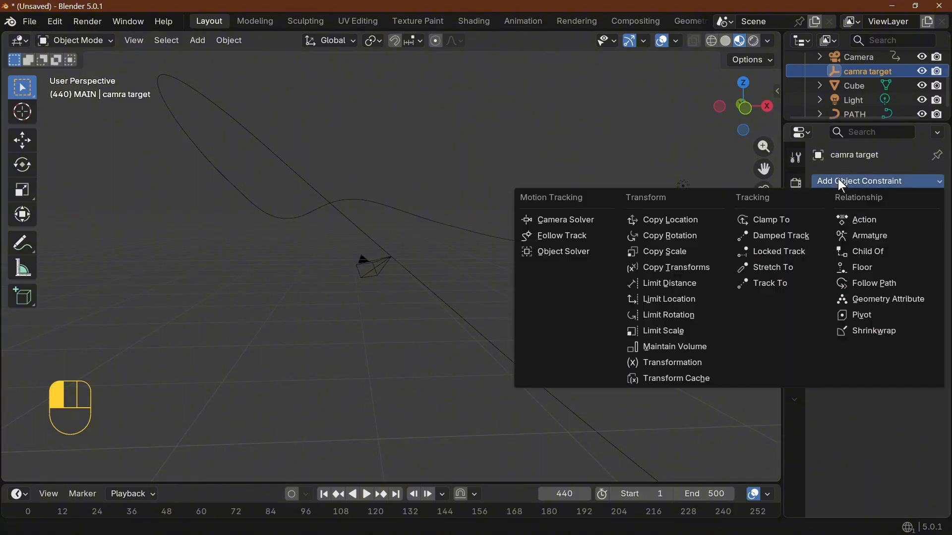
pyautogui.click(886, 282)
pyautogui.click(902, 228)
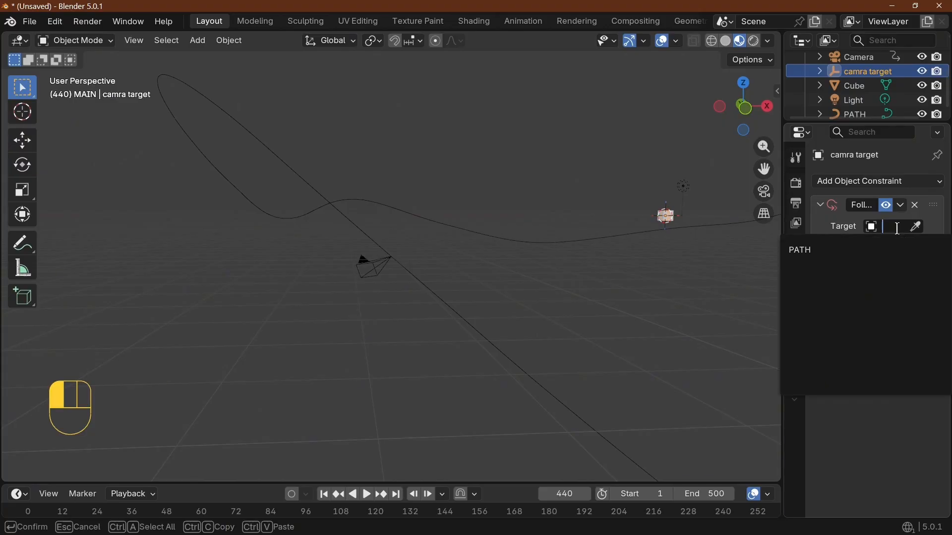
pyautogui.click(821, 250)
pyautogui.moveTo(892, 244)
pyautogui.mouseDown()
pyautogui.moveTo(873, 244)
pyautogui.moveTo(893, 243)
pyautogui.mouseUp()
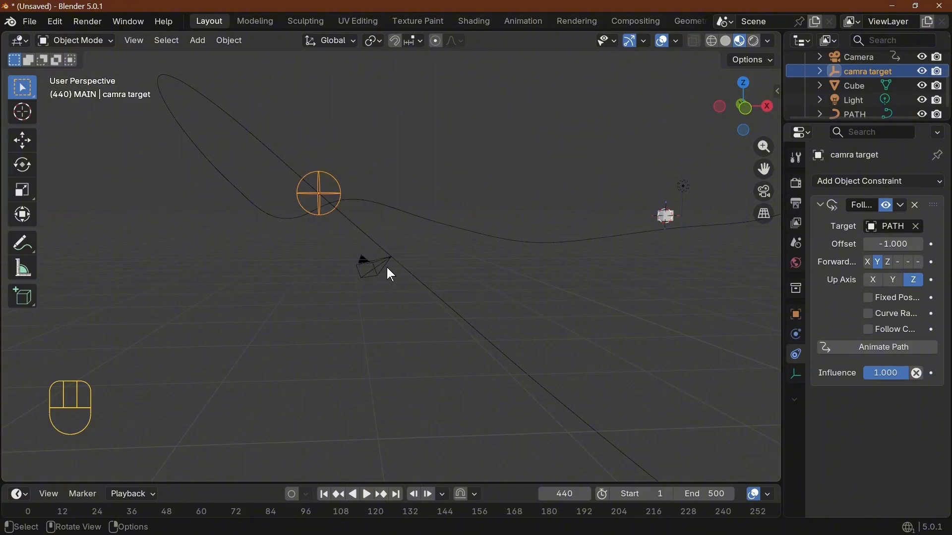
# Step: Add a Track To constraint to the camera with camra target as its target
pyautogui.click(372, 269)
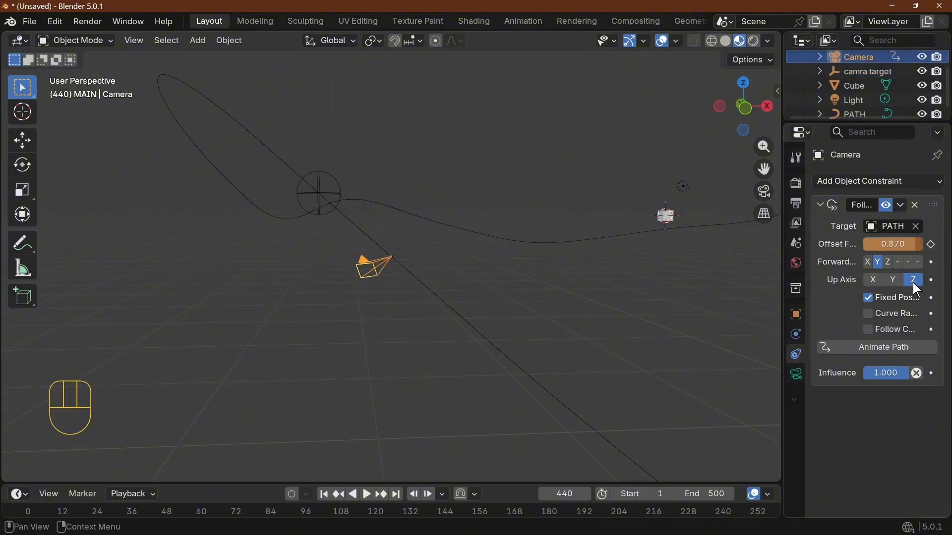
pyautogui.click(882, 180)
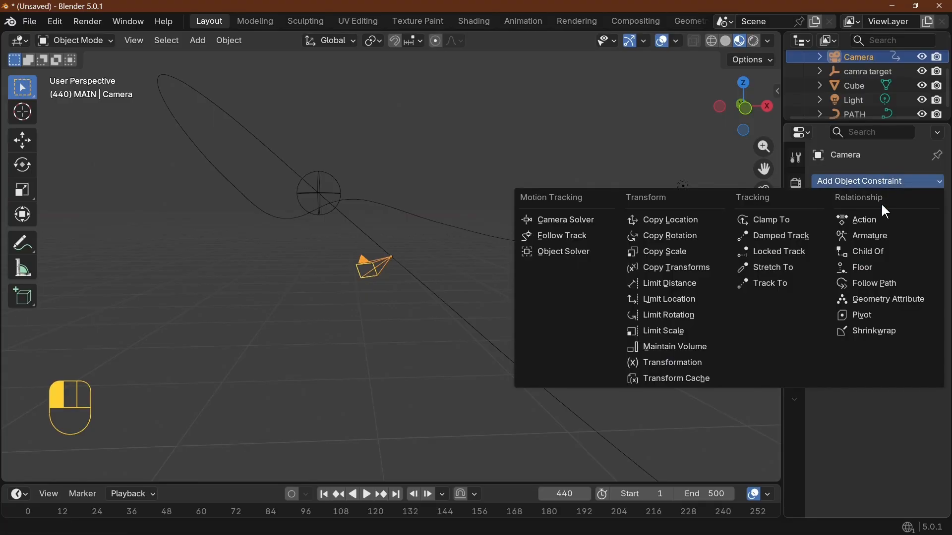
pyautogui.click(794, 284)
pyautogui.click(897, 418)
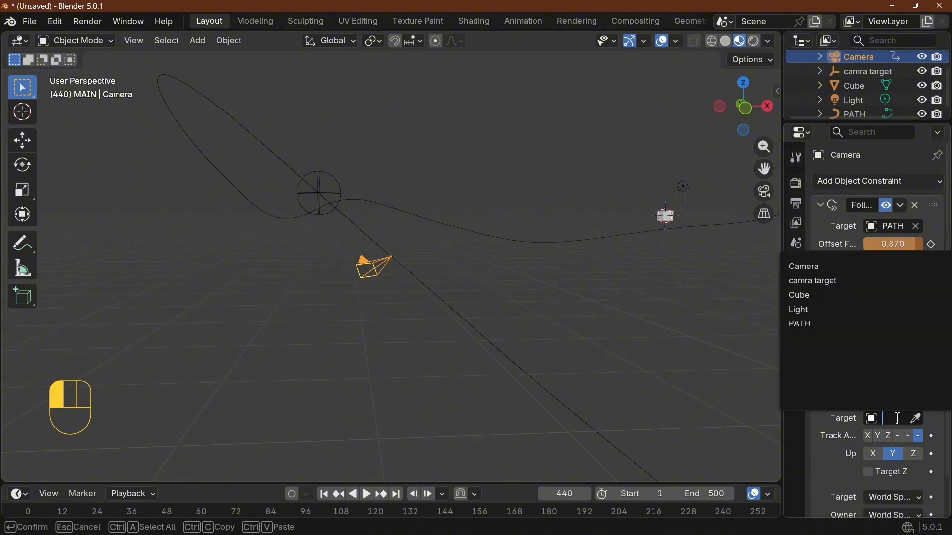
pyautogui.click(832, 281)
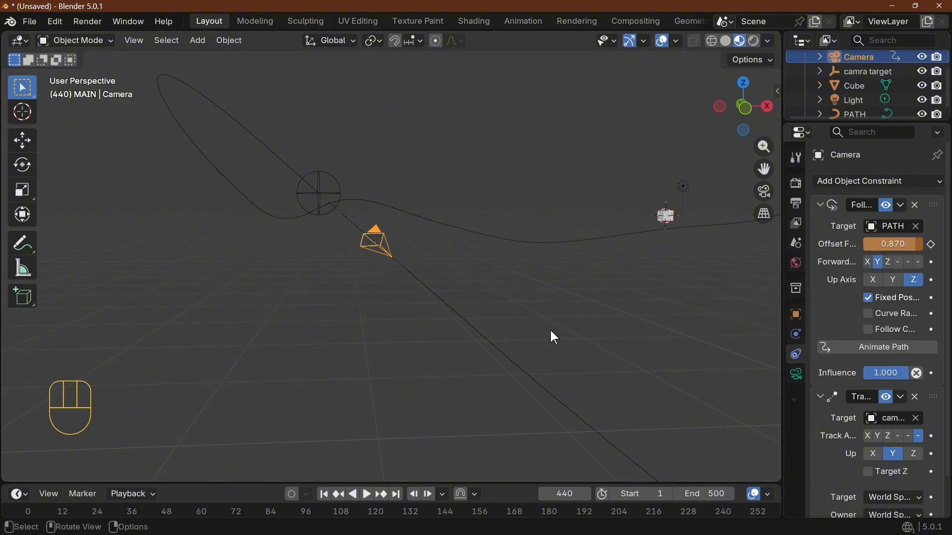
# Step: Play back the animation and examine up close how the camera is oriented toward camra target on the path
pyautogui.press('space')
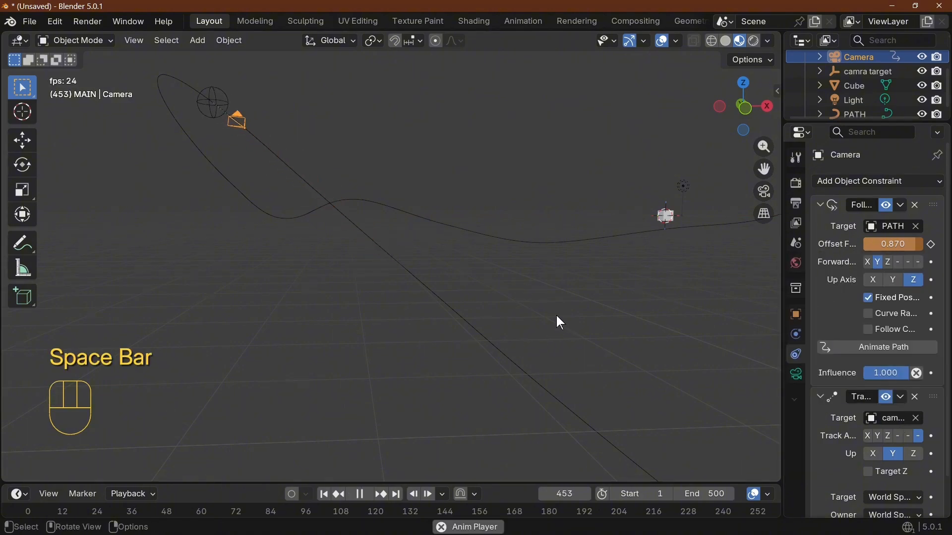
pyautogui.press('space')
pyautogui.press('KP_Decimal')
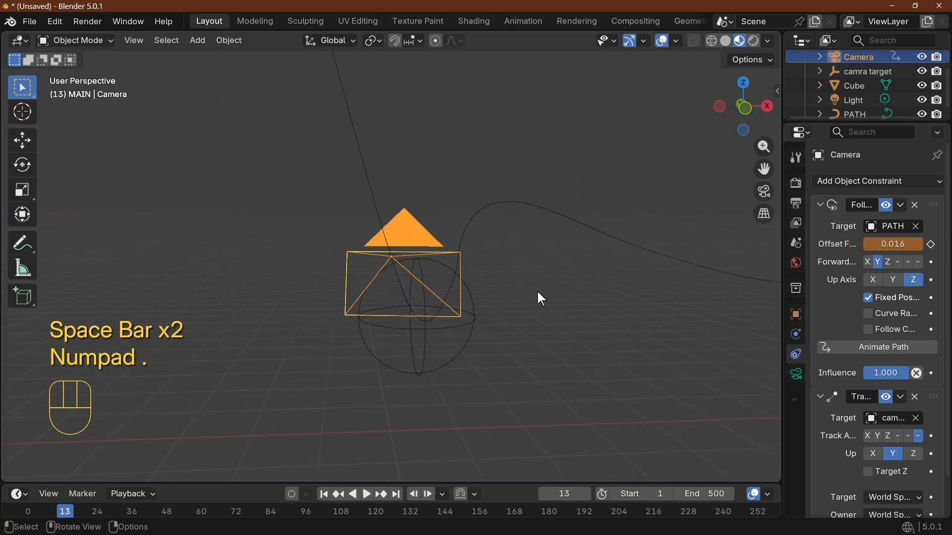
pyautogui.press('KP_Decimal')
pyautogui.scroll(-6, 461, 391)
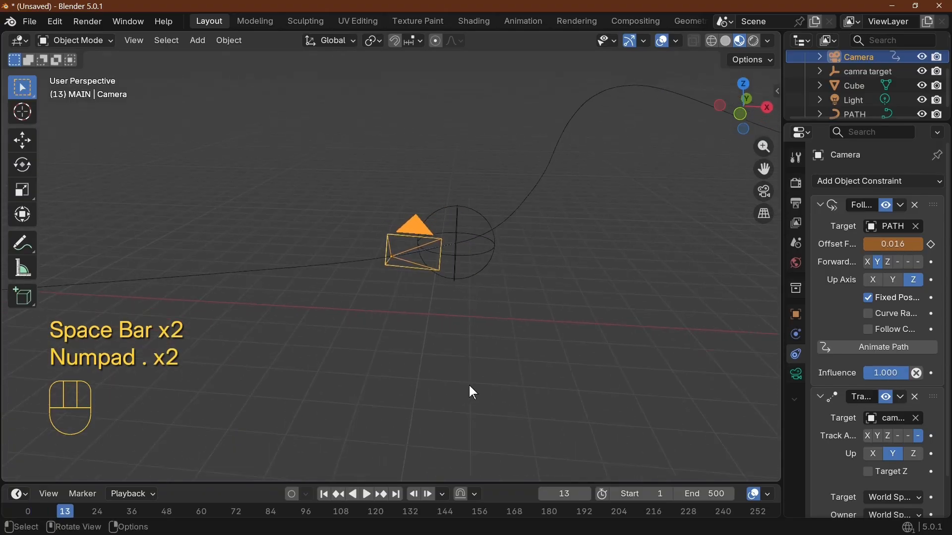
# Step: Duplicate the PATH curve in place, leaving the copy at the original's position
pyautogui.click(492, 219)
pyautogui.scroll(-12, 555, 332)
pyautogui.keyDown('shift'); pyautogui.moveTo(580, 370); pyautogui.dragTo(465, 335, button='middle'); pyautogui.keyUp('shift')
pyautogui.scroll(3, 466, 341)
pyautogui.scroll(-3, 470, 349)
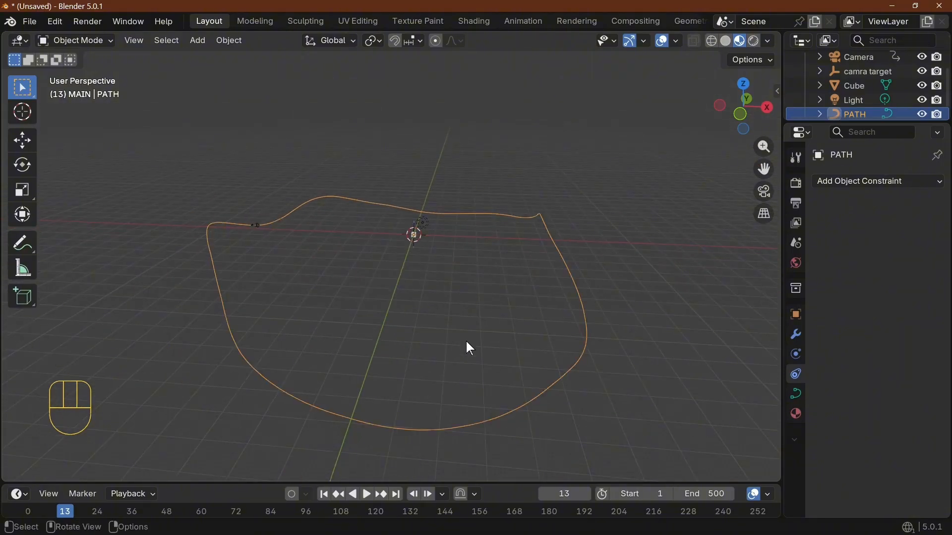
pyautogui.press('shift')
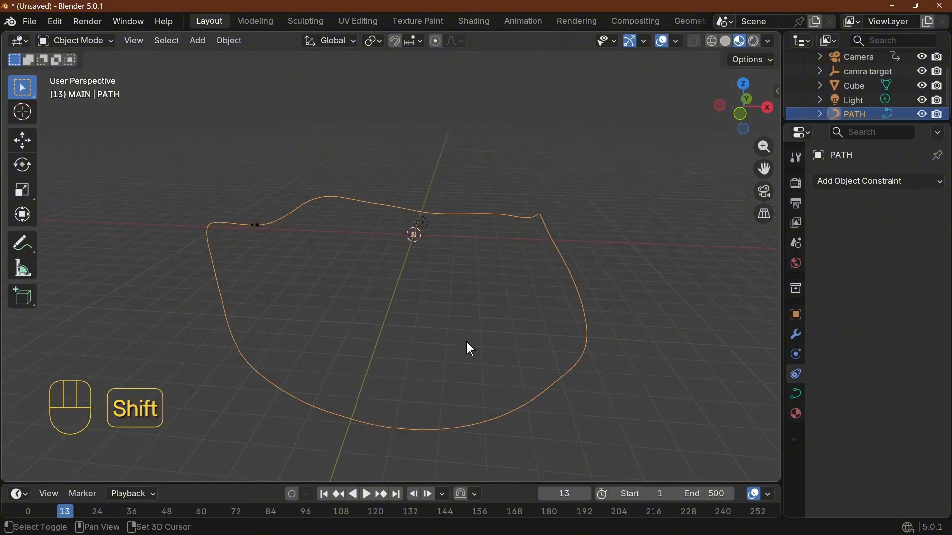
pyautogui.hotkey('shift', 'd')
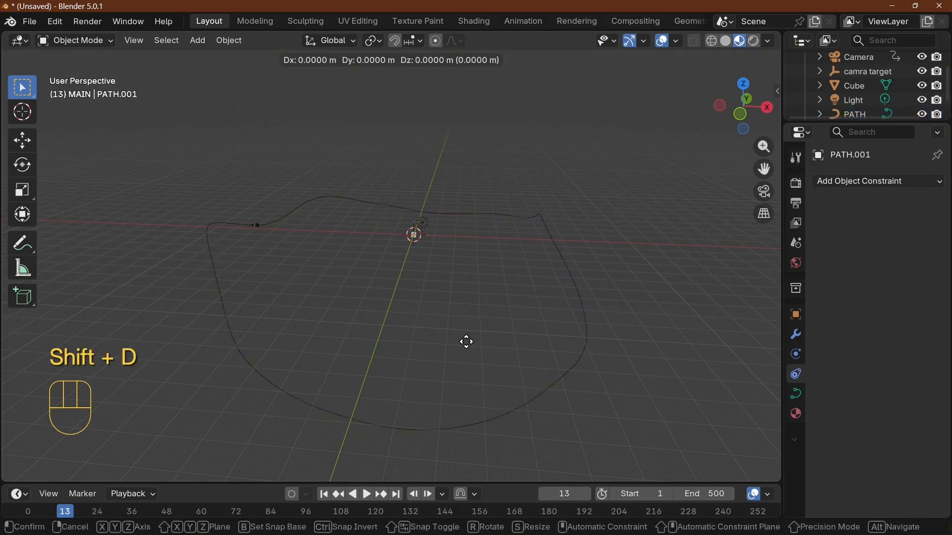
pyautogui.rightClick(467, 342)
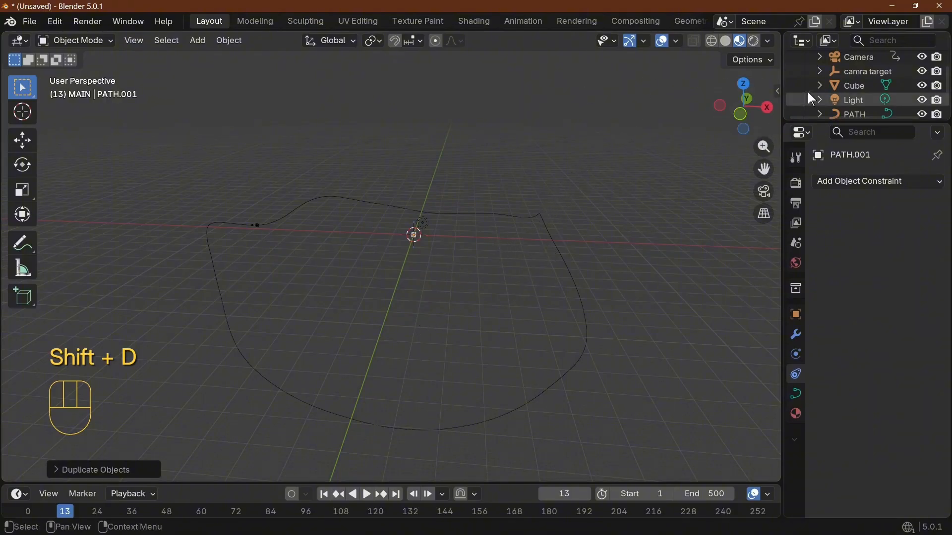
# Step: Rename the duplicated path curve as "vein"
pyautogui.scroll(-2, 883, 101)
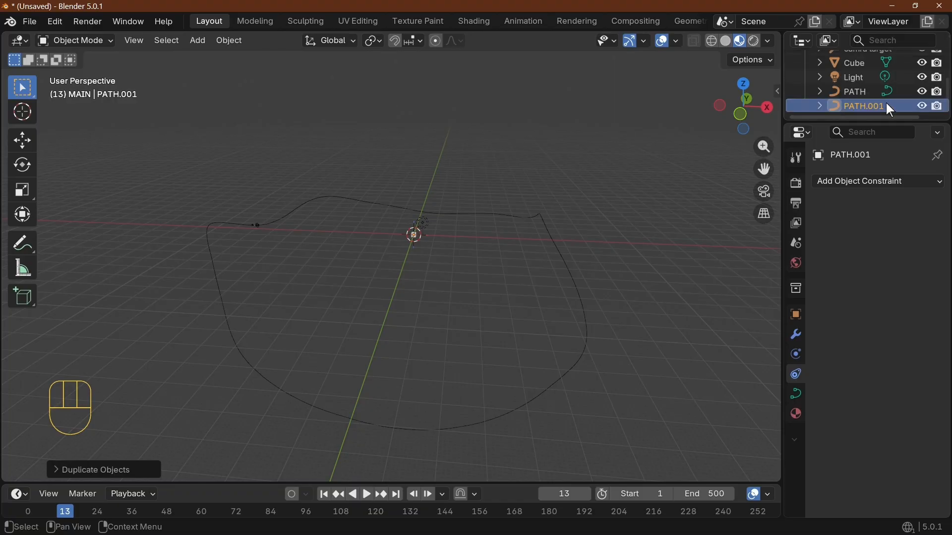
pyautogui.doubleClick(852, 105)
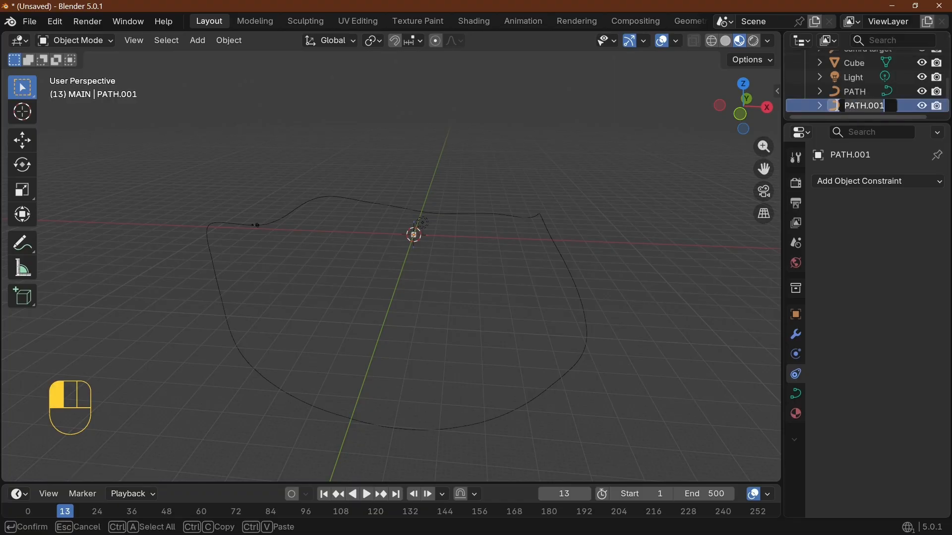
pyautogui.write('vein')
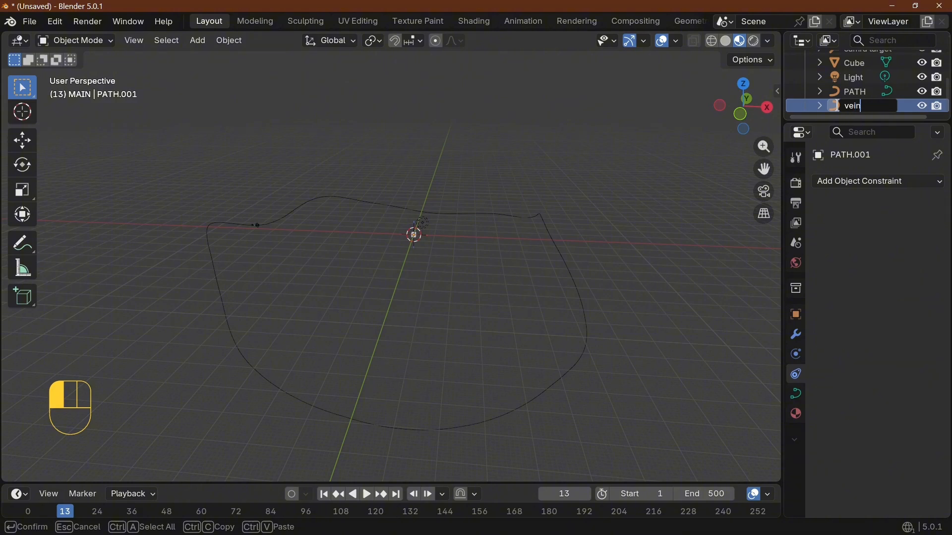
pyautogui.press('Return')
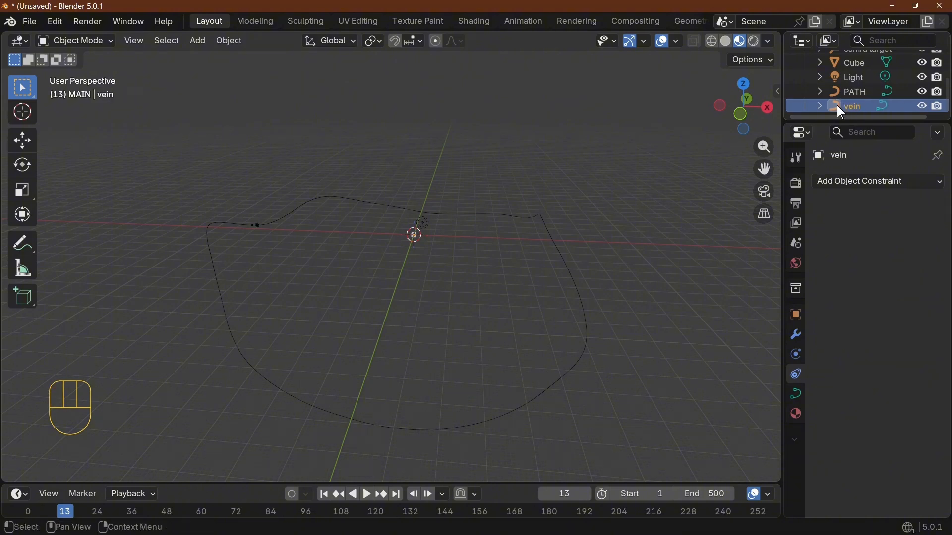
# Step: Turn the vein curve into a tube by giving it a round bevel with a depth of 0.05 m
pyautogui.click(796, 394)
pyautogui.scroll(-2, 856, 350)
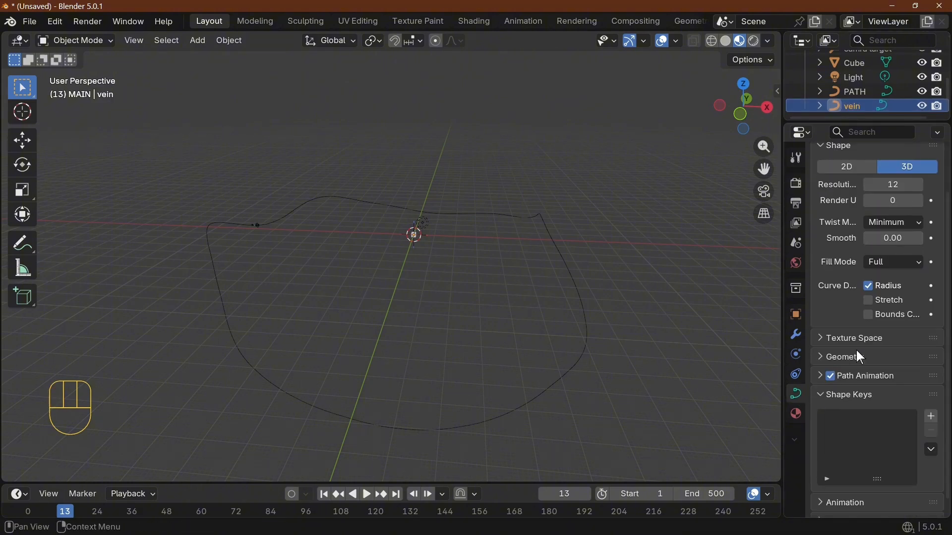
pyautogui.click(839, 357)
pyautogui.scroll(-4, 845, 350)
pyautogui.scroll(-4, 853, 355)
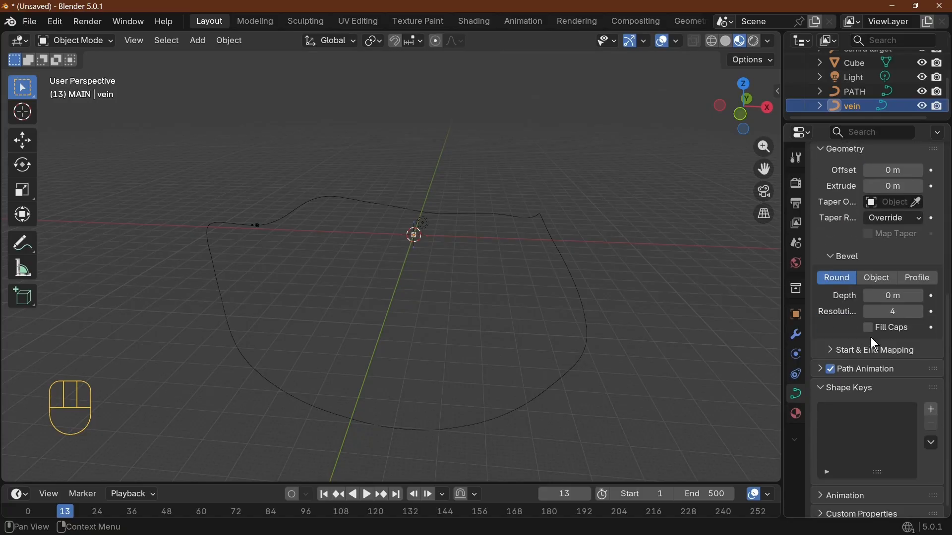
pyautogui.moveTo(890, 295)
pyautogui.mouseDown()
pyautogui.moveTo(934, 295)
pyautogui.moveTo(885, 305)
pyautogui.mouseUp()
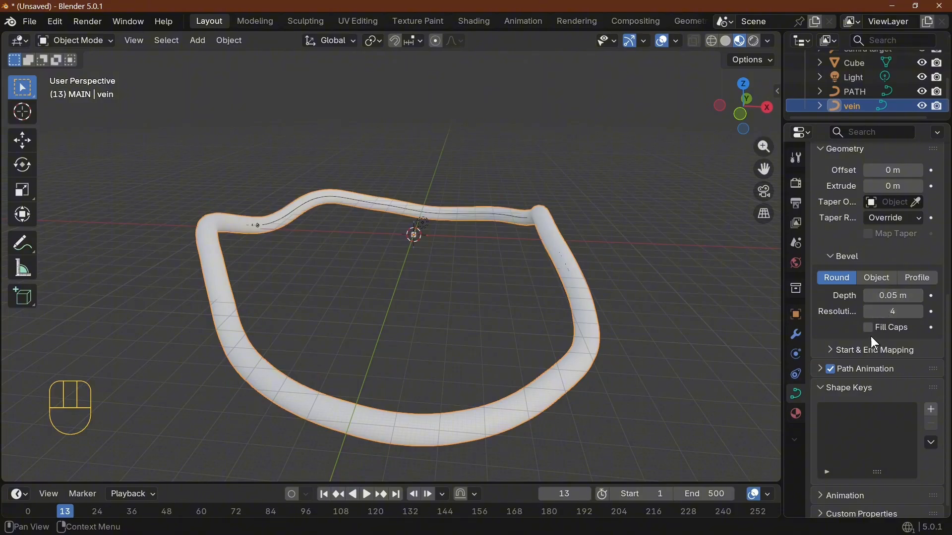
pyautogui.moveTo(546, 387); pyautogui.dragTo(445, 350, button='middle')
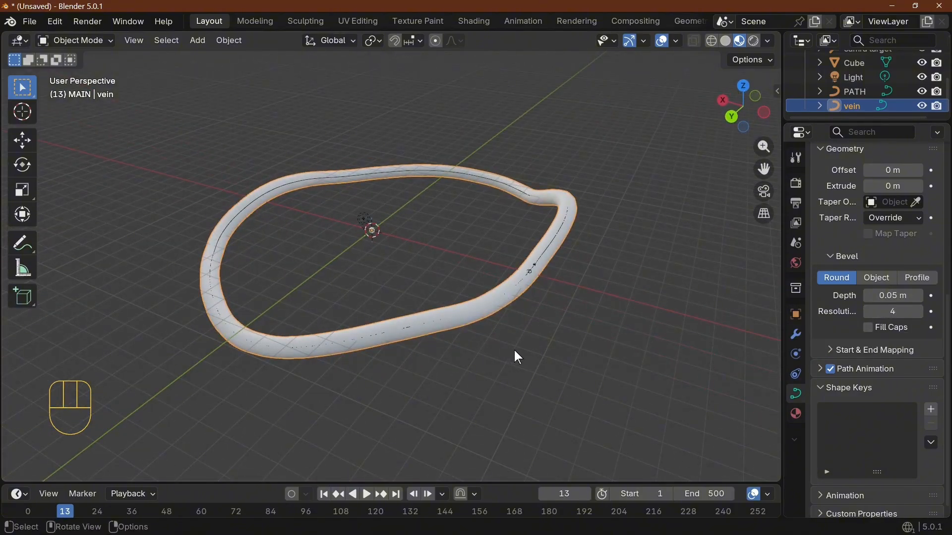
# Step: Play back the animation through the camera view to examine its travel inside the vein tube
pyautogui.scroll(3, 513, 350)
pyautogui.press('KP_0')
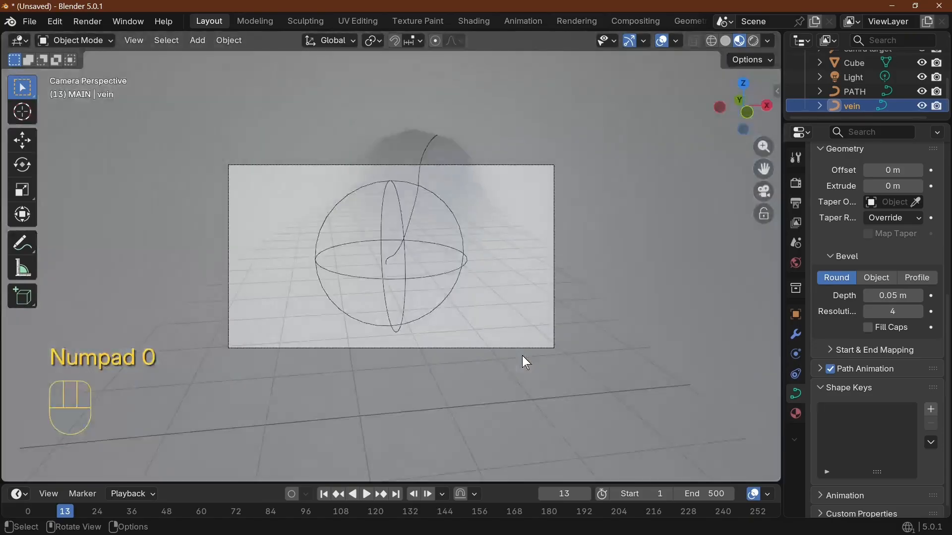
pyautogui.press('space')
pyautogui.press('space')
pyautogui.press('space')
pyautogui.press('space')
pyautogui.press('space')
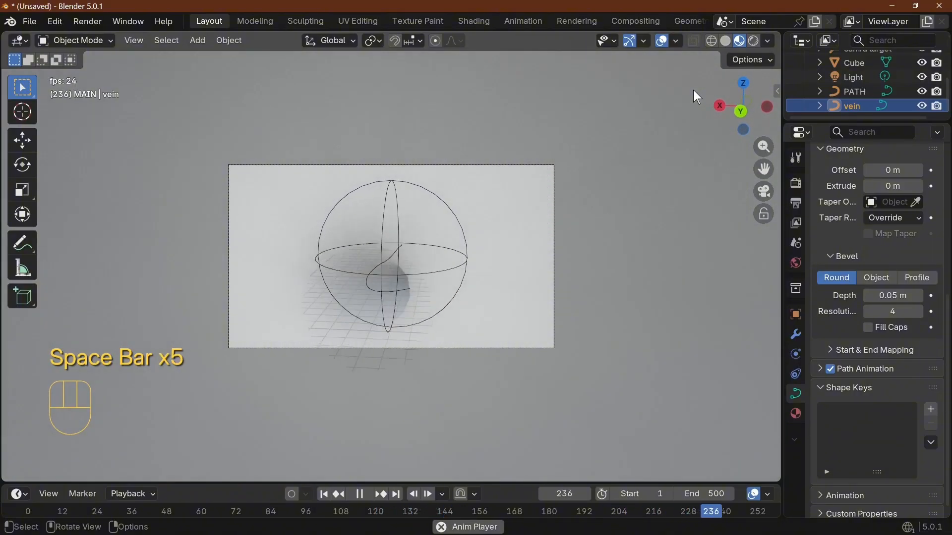
pyautogui.press('space')
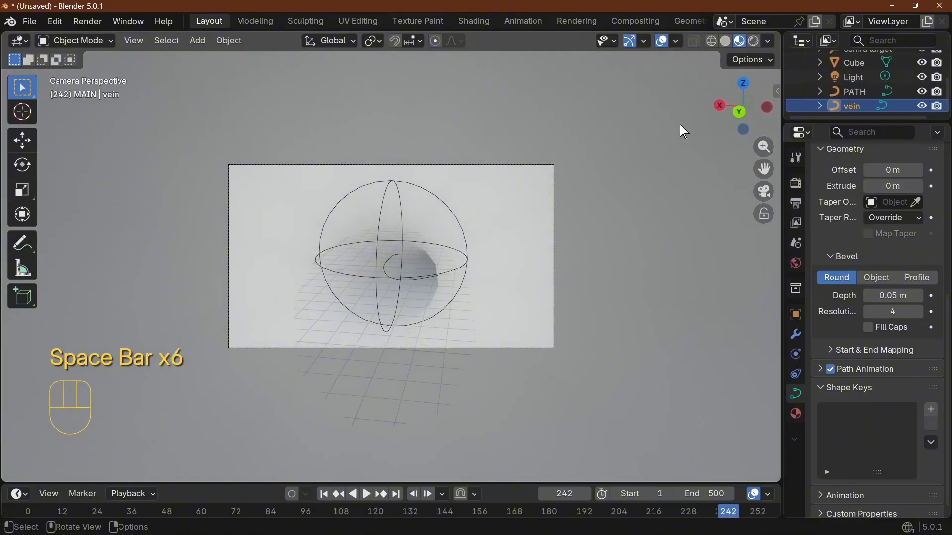
# Step: Add a new material to the vein with a red base color of hex #E70008FF
pyautogui.click(796, 415)
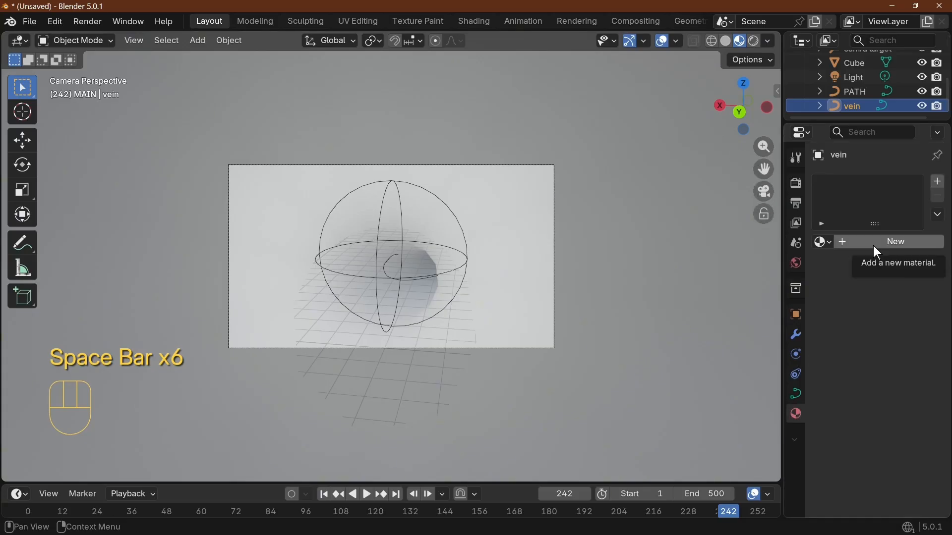
pyautogui.click(873, 245)
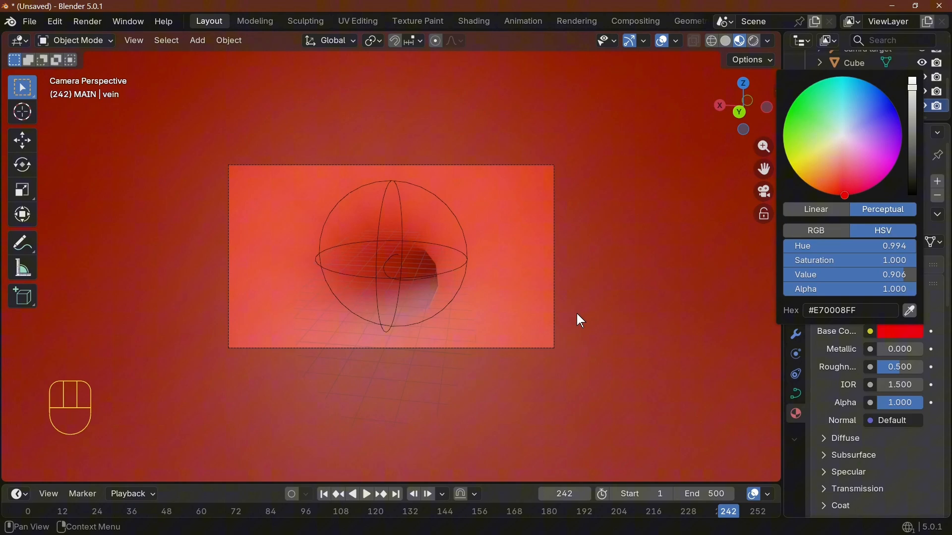
pyautogui.scroll(-4, 531, 318)
pyautogui.moveTo(532, 318); pyautogui.dragTo(560, 313, button='middle')
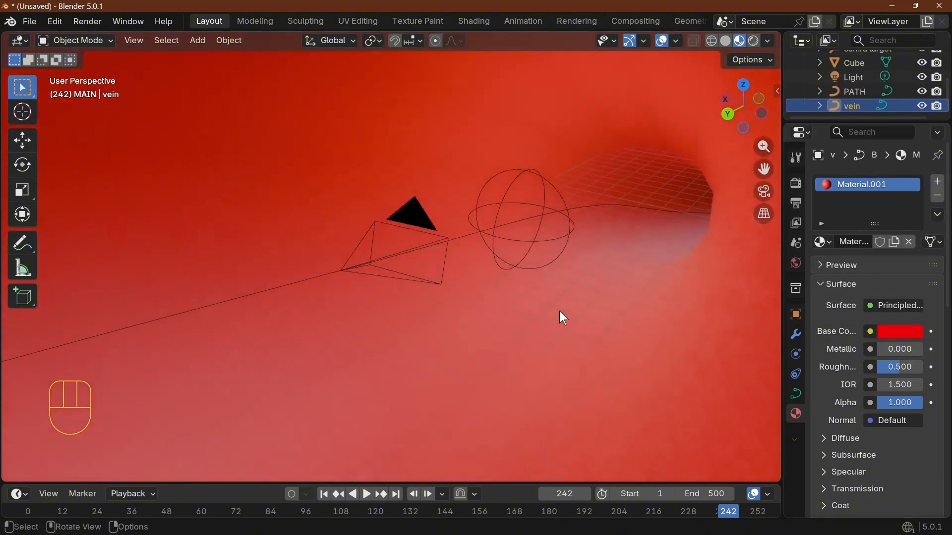
pyautogui.scroll(-3, 561, 318)
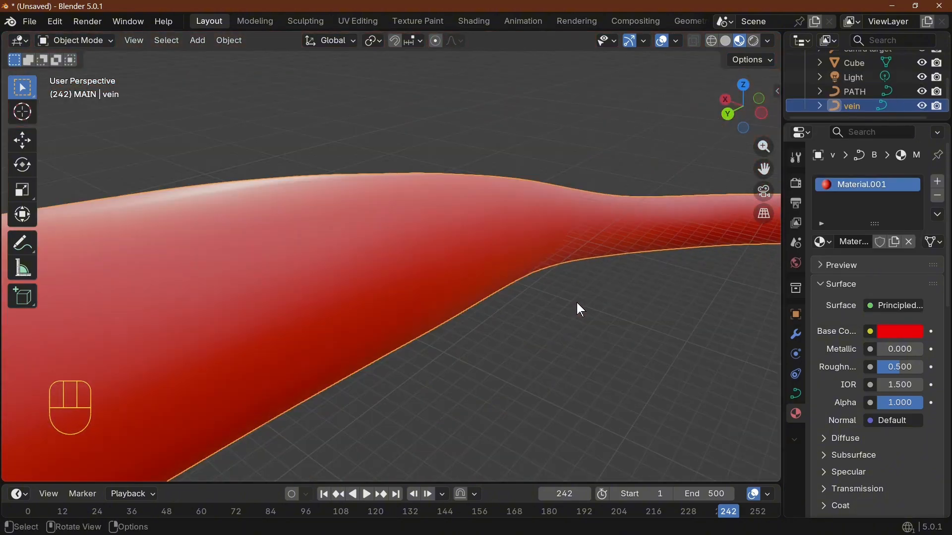
pyautogui.scroll(-1, 455, 309)
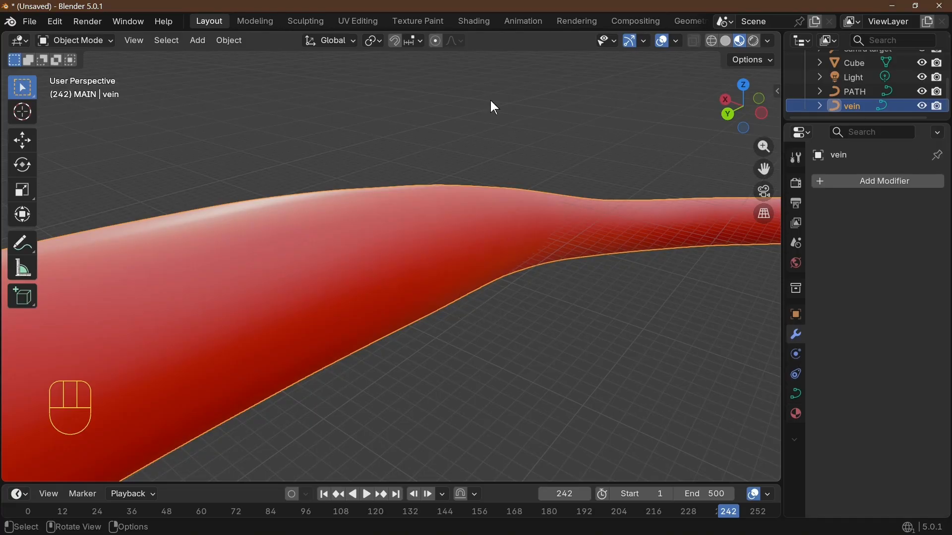
# Step: Convert the vein curve object to a mesh
pyautogui.moveTo(434, 248); pyautogui.dragTo(362, 206, button='middle')
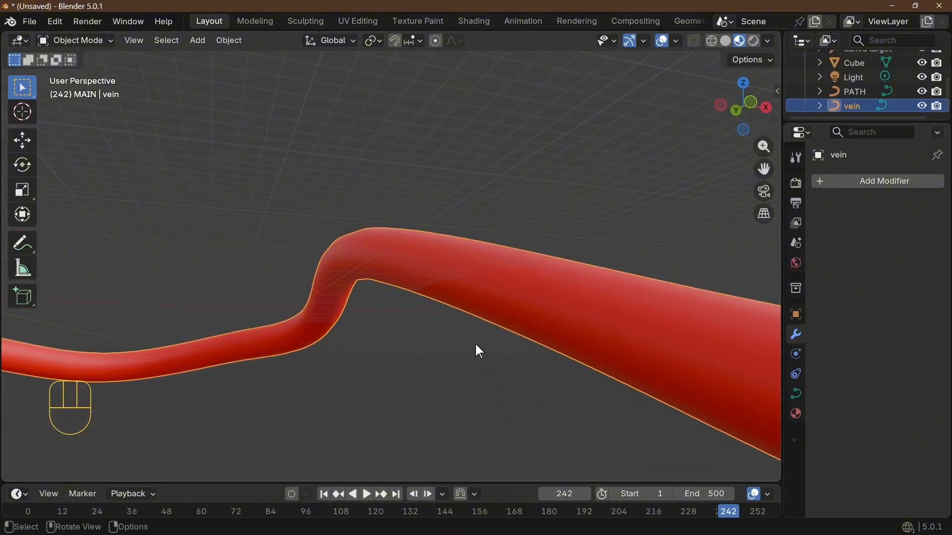
pyautogui.moveTo(336, 308); pyautogui.dragTo(405, 337, button='middle')
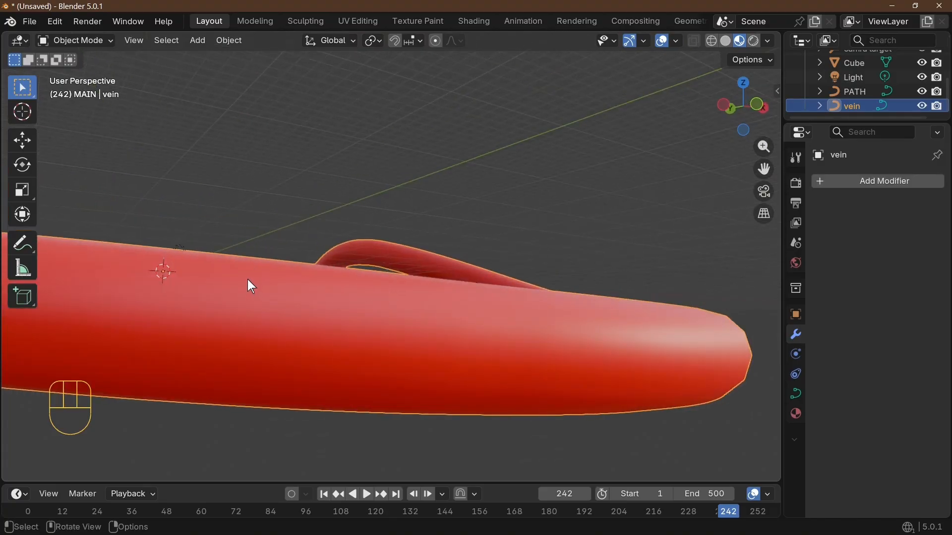
pyautogui.click(234, 43)
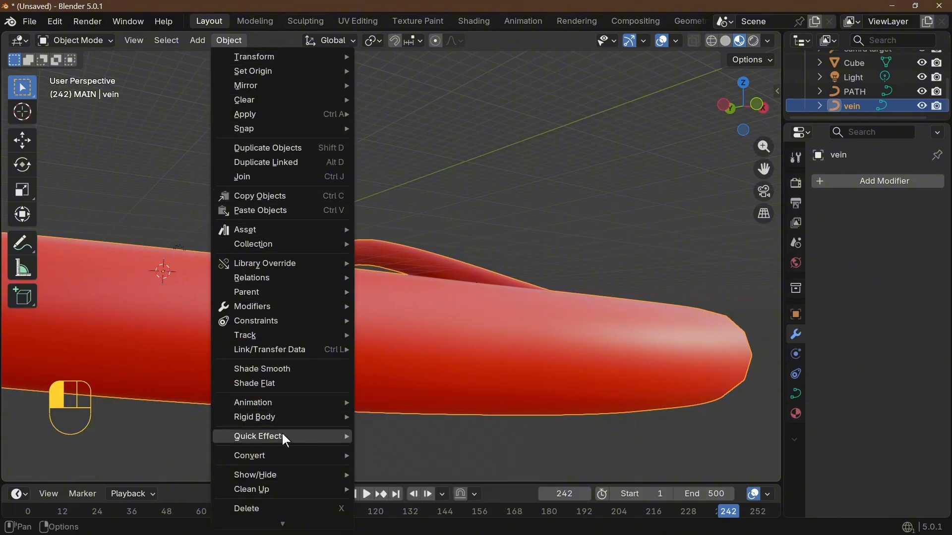
pyautogui.moveTo(256, 456)
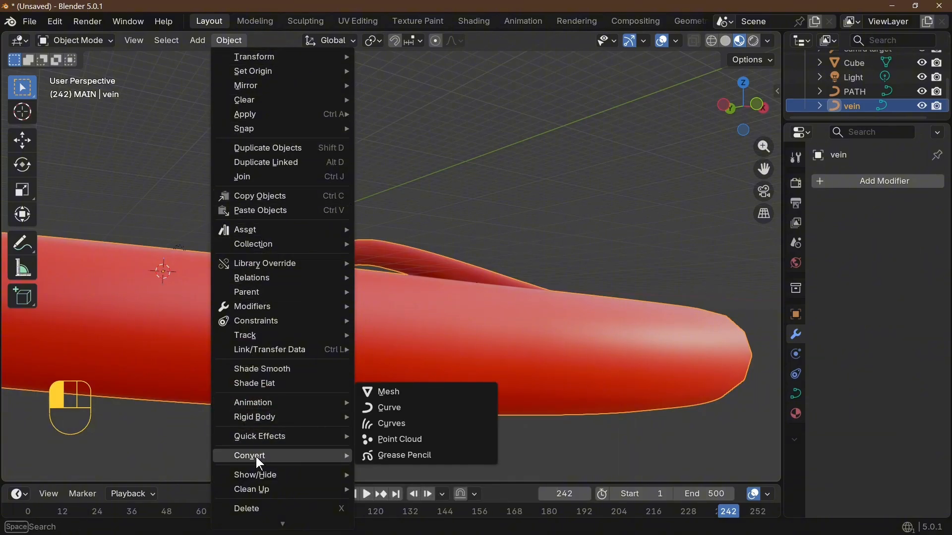
pyautogui.click(389, 392)
pyautogui.scroll(-5, 533, 207)
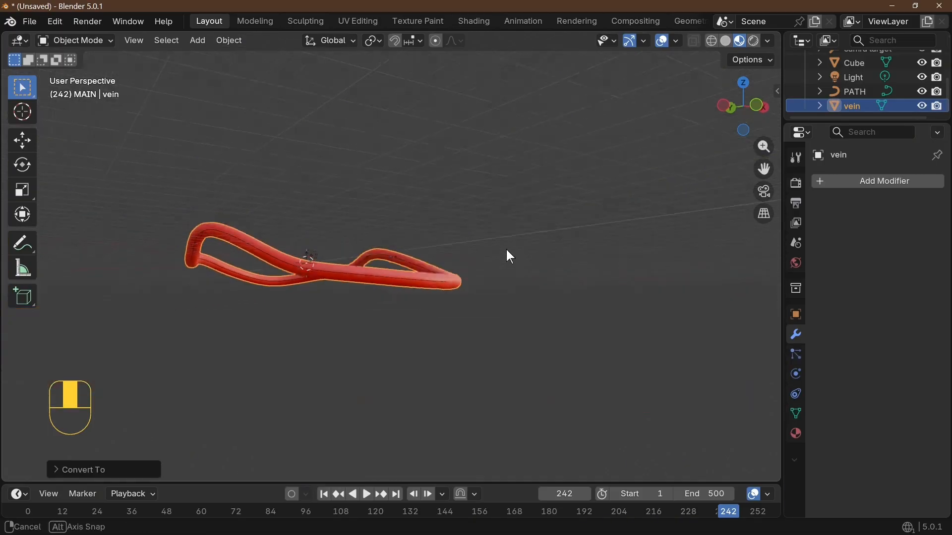
pyautogui.moveTo(506, 255); pyautogui.dragTo(512, 283, button='middle')
pyautogui.scroll(4, 512, 282)
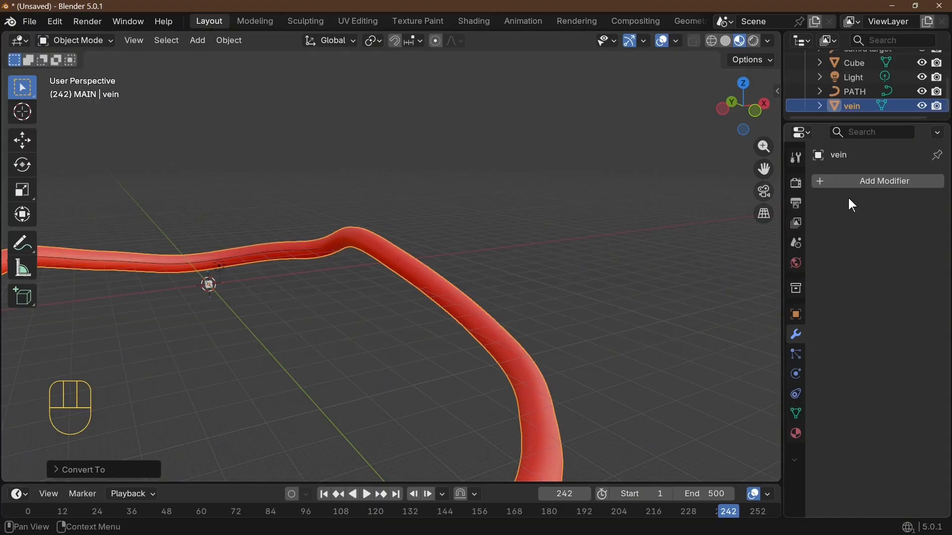
# Step: Add a Displace modifier to the vein mesh
pyautogui.click(855, 184)
pyautogui.write('d')
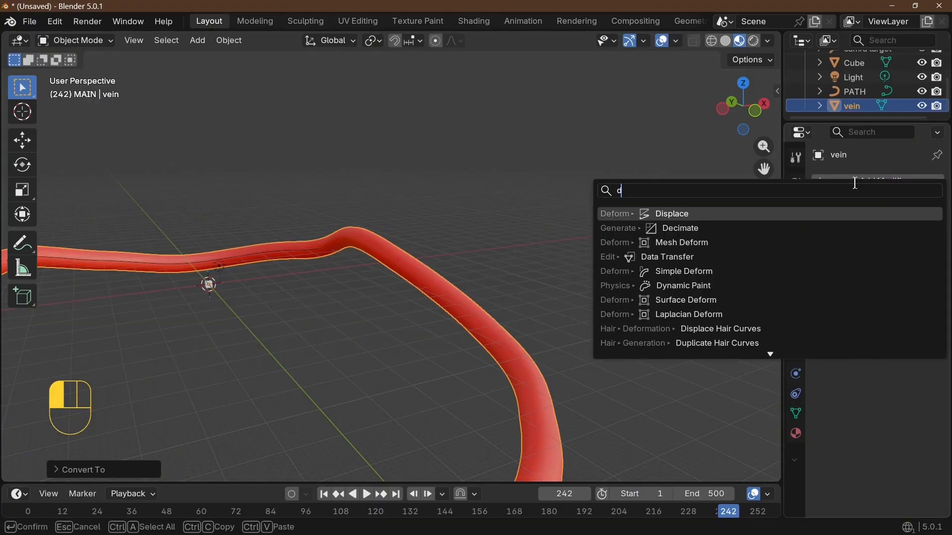
pyautogui.click(772, 218)
pyautogui.scroll(-5, 613, 269)
pyautogui.moveTo(613, 269); pyautogui.dragTo(486, 335, button='middle')
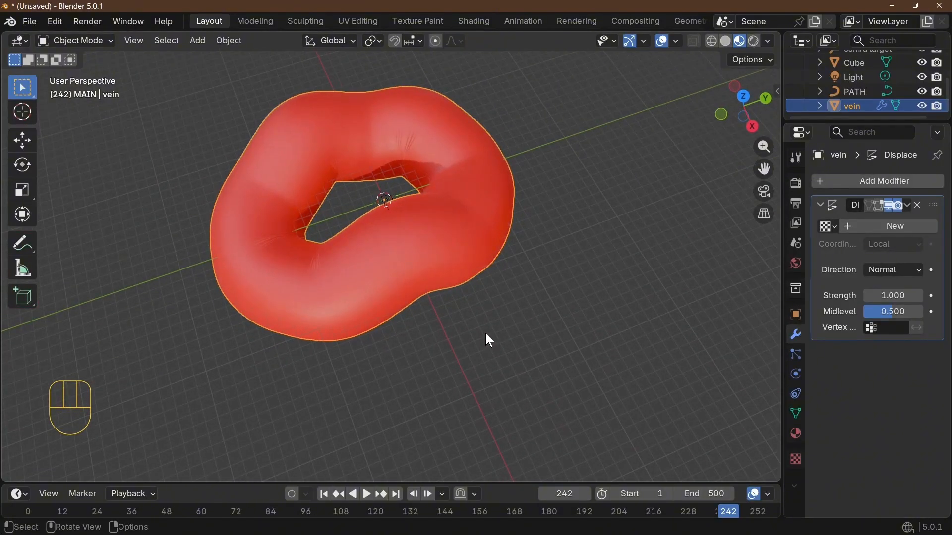
# Step: Set the Displace modifier's strength on the vein to 0.02
pyautogui.click(884, 296)
pyautogui.press('BackSpace')
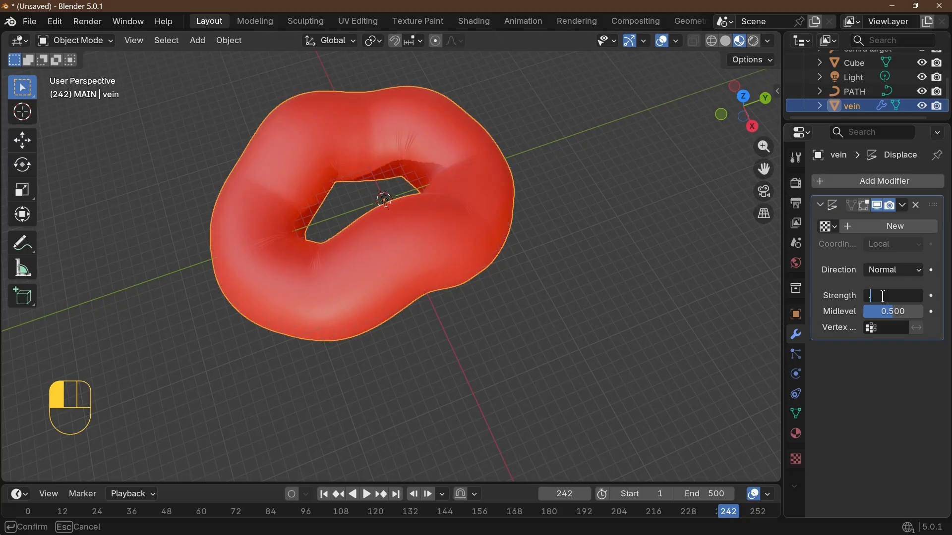
pyautogui.write('0.02')
pyautogui.press('Return')
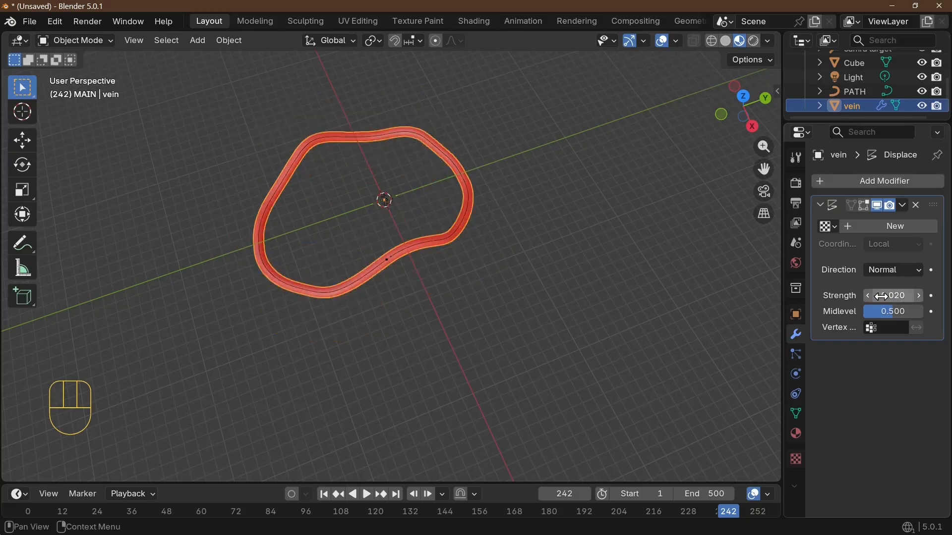
# Step: Set the Displace modifier's strength on the vein to 0.05 and inspect the tube's thickness
pyautogui.click(884, 296)
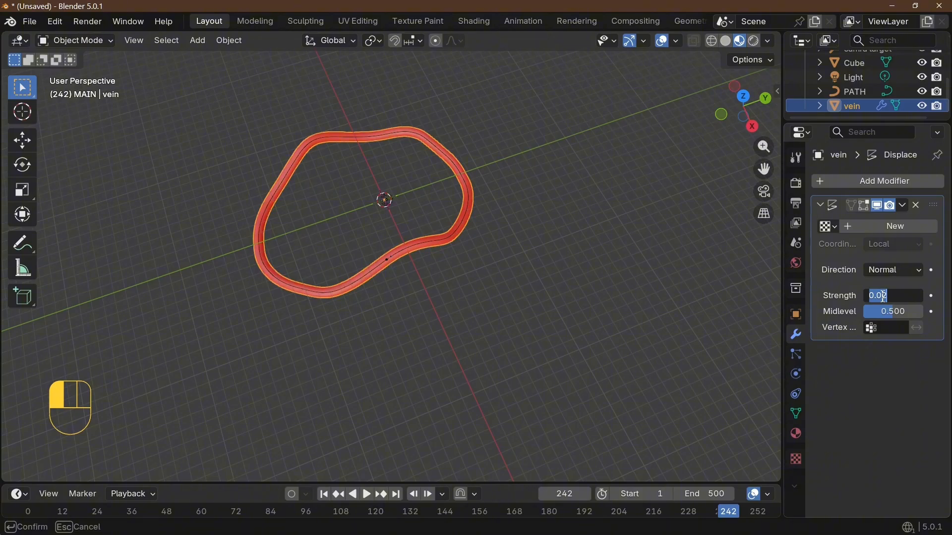
pyautogui.press('BackSpace')
pyautogui.write('.05')
pyautogui.press('Return')
pyautogui.scroll(4, 524, 328)
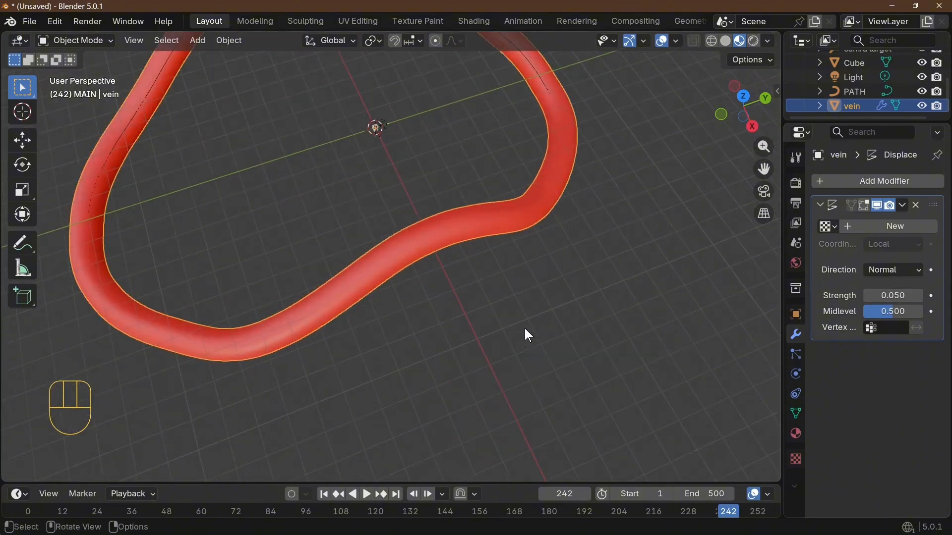
pyautogui.moveTo(519, 305); pyautogui.dragTo(490, 218, button='middle')
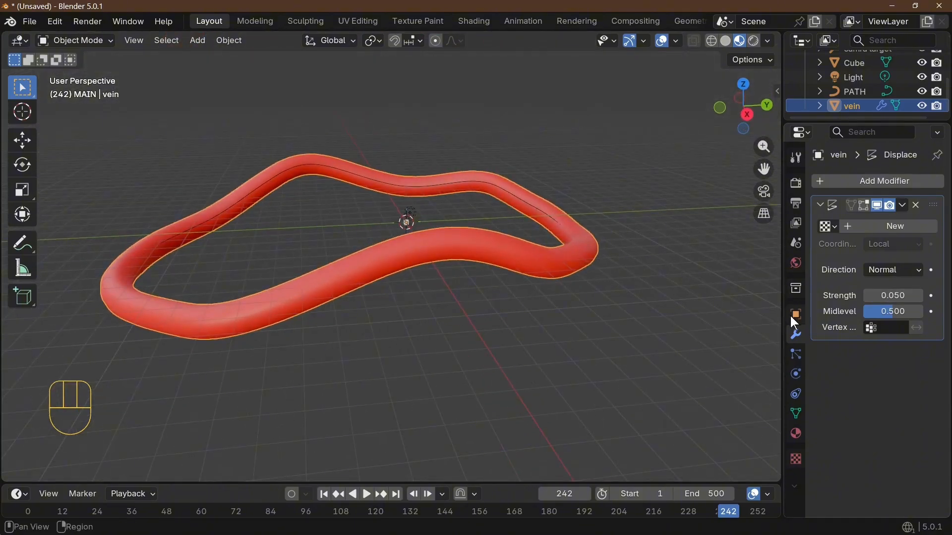
# Step: Create a new texture for the vein's Displace modifier
pyautogui.click(798, 461)
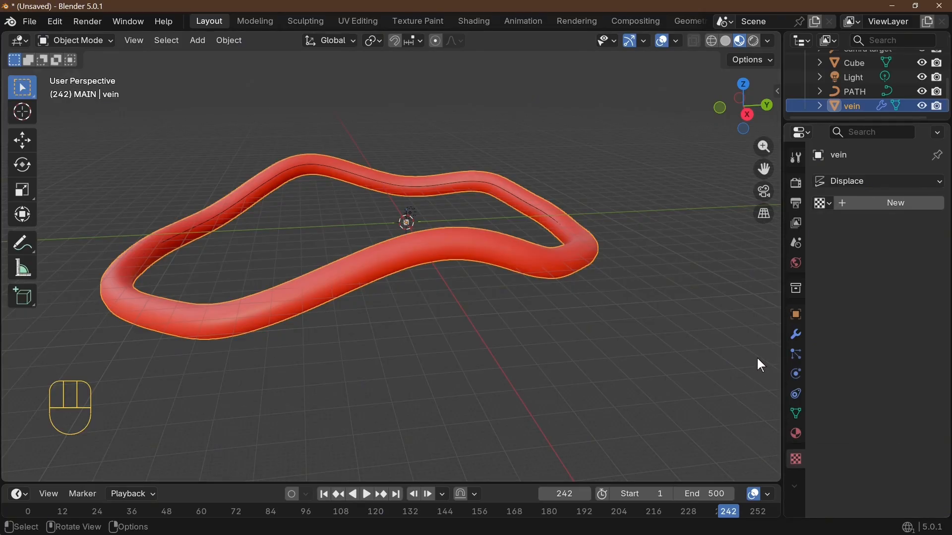
pyautogui.click(873, 204)
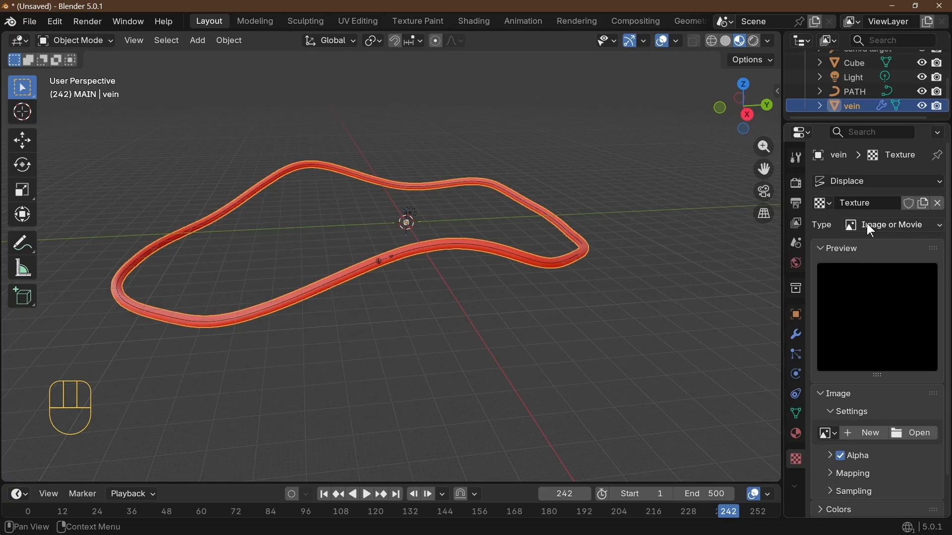
# Step: Set the vein's displacement texture type to Marble and its noise basis to Voronoi Crackle
pyautogui.click(886, 226)
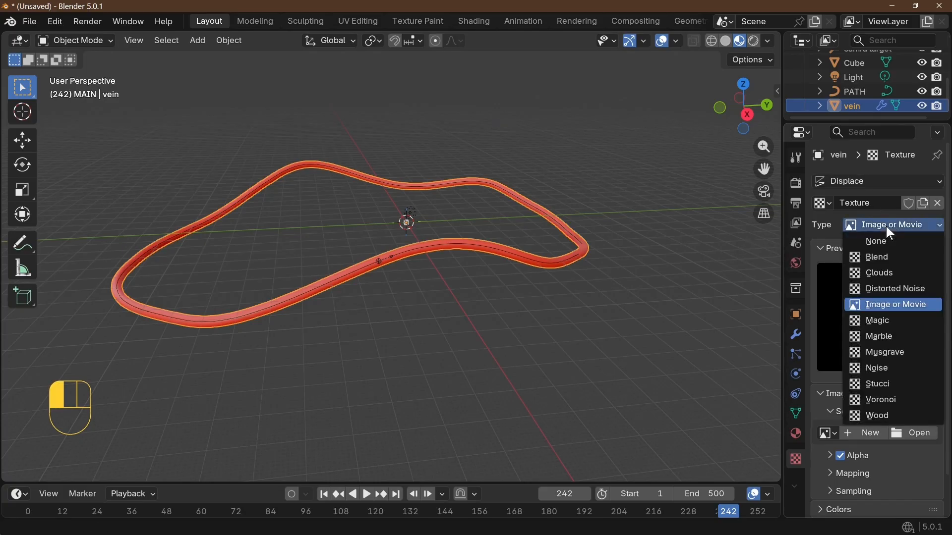
pyautogui.click(895, 336)
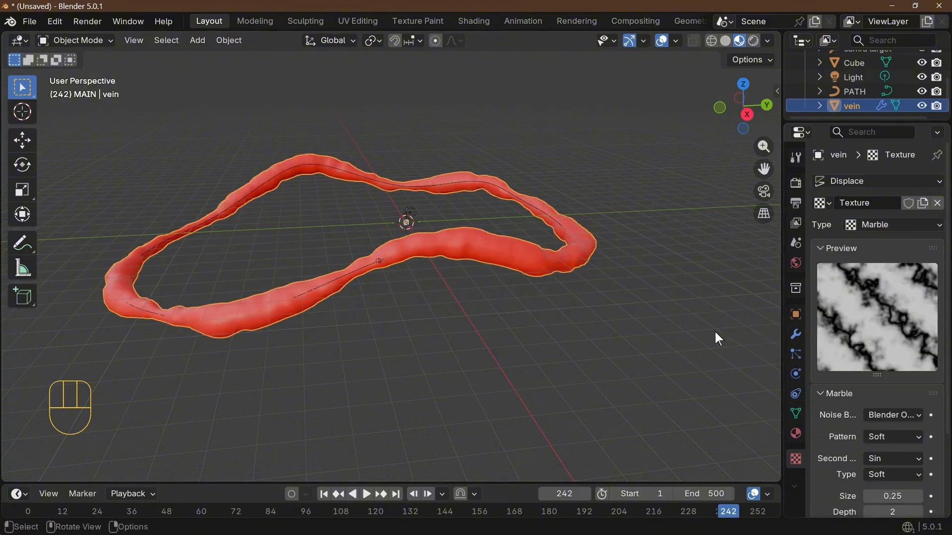
pyautogui.moveTo(516, 309); pyautogui.dragTo(534, 332, button='middle')
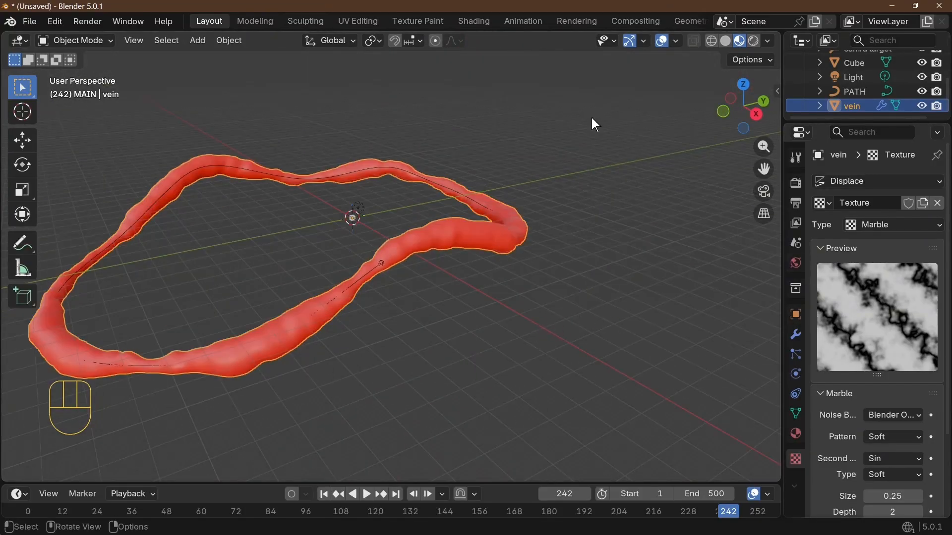
pyautogui.scroll(-4, 862, 336)
pyautogui.click(896, 327)
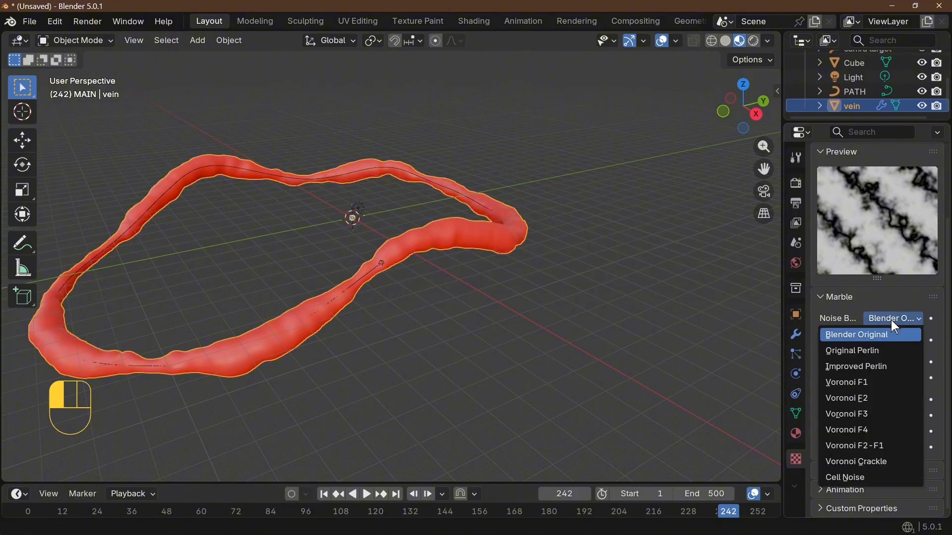
pyautogui.click(870, 463)
pyautogui.moveTo(570, 406); pyautogui.dragTo(387, 376, button='middle')
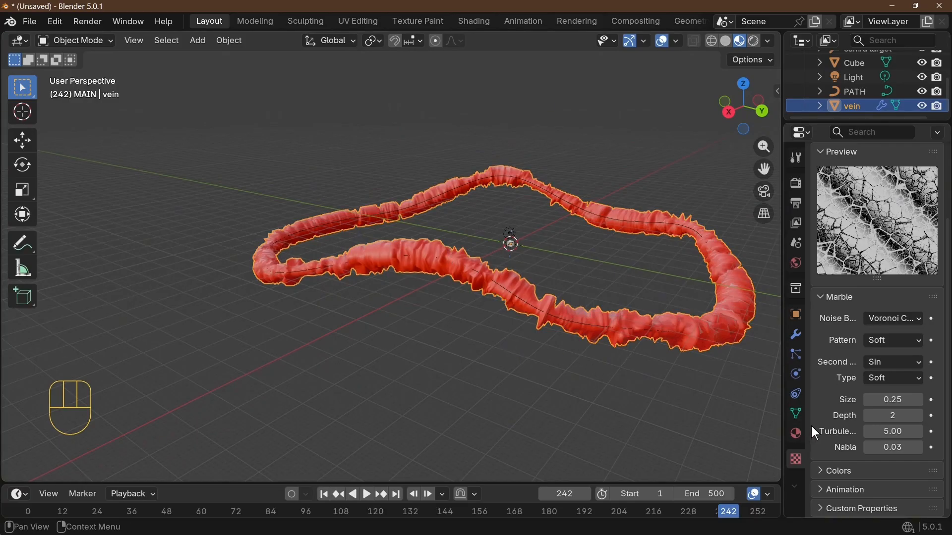
# Step: Lower the Displace modifier's strength on the vein, trying 0.02 before settling on 0.01
pyautogui.click(796, 334)
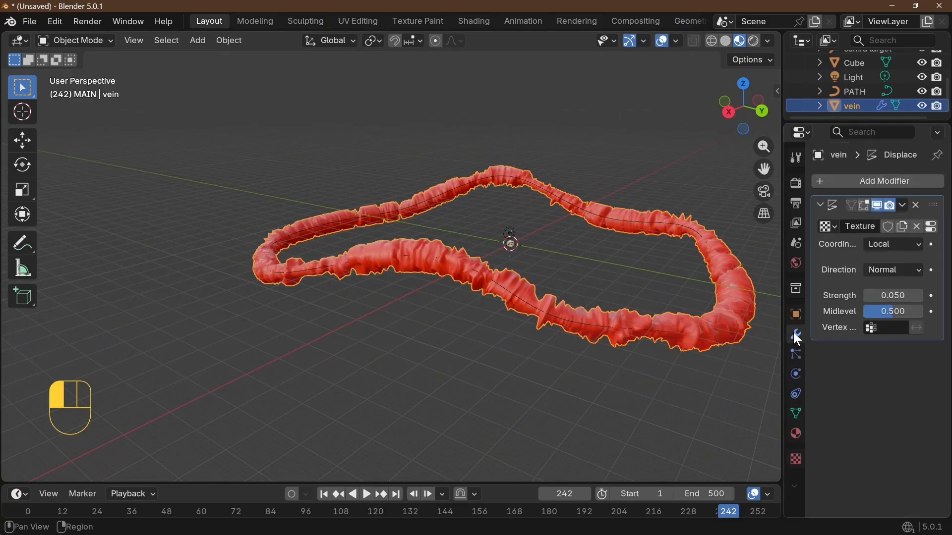
pyautogui.click(885, 296)
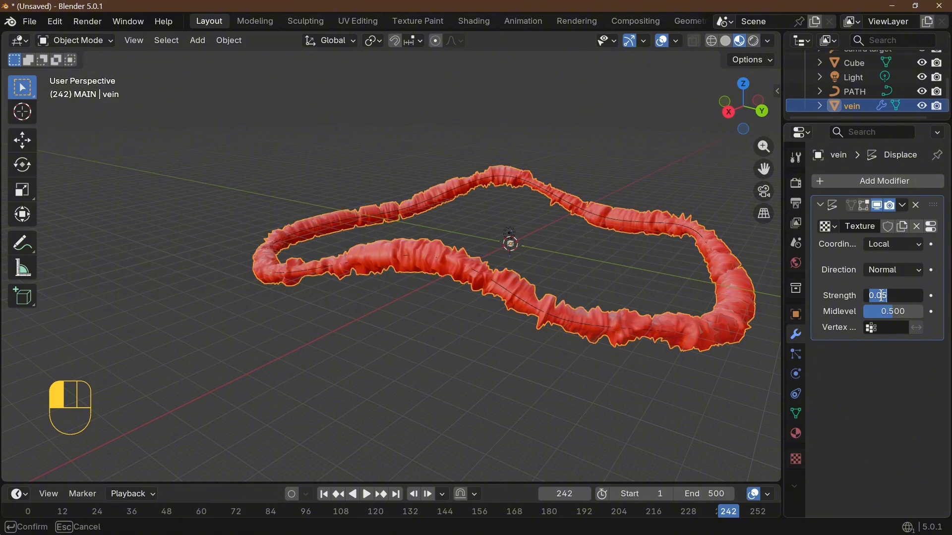
pyautogui.write('0.02')
pyautogui.press('Return')
pyautogui.click(885, 295)
pyautogui.write('.0')
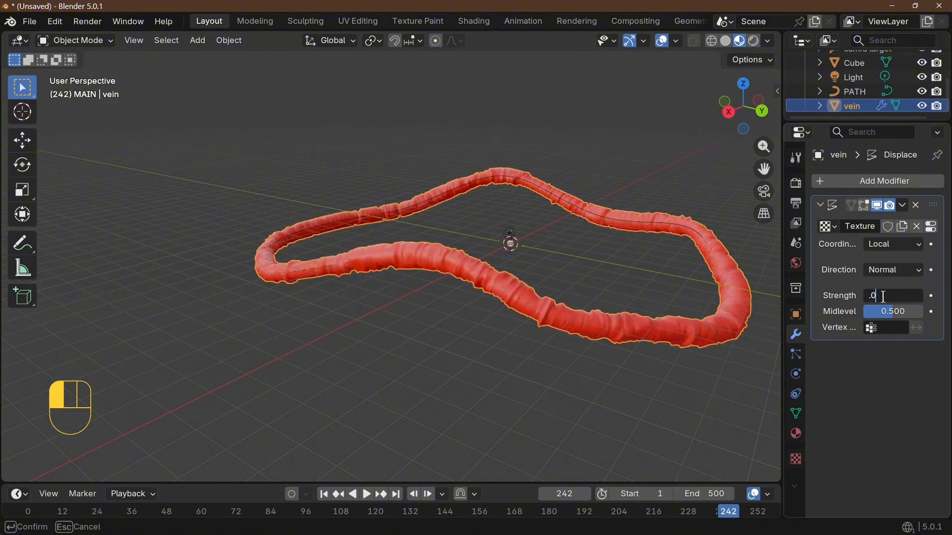
pyautogui.write('1')
pyautogui.press('Return')
# Step: Play the animation through the camera to check the displaced walls inside the vein
pyautogui.press('KP_0')
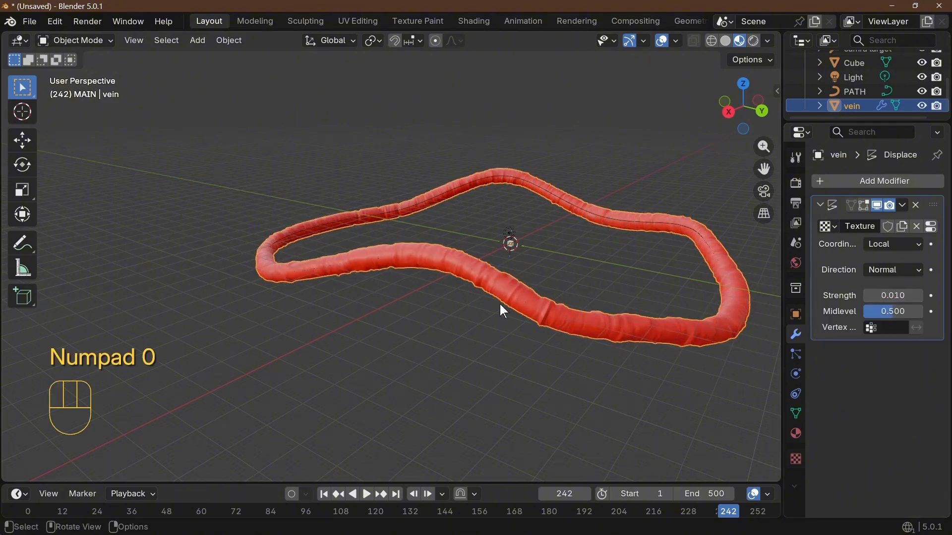
pyautogui.press('KP_0')
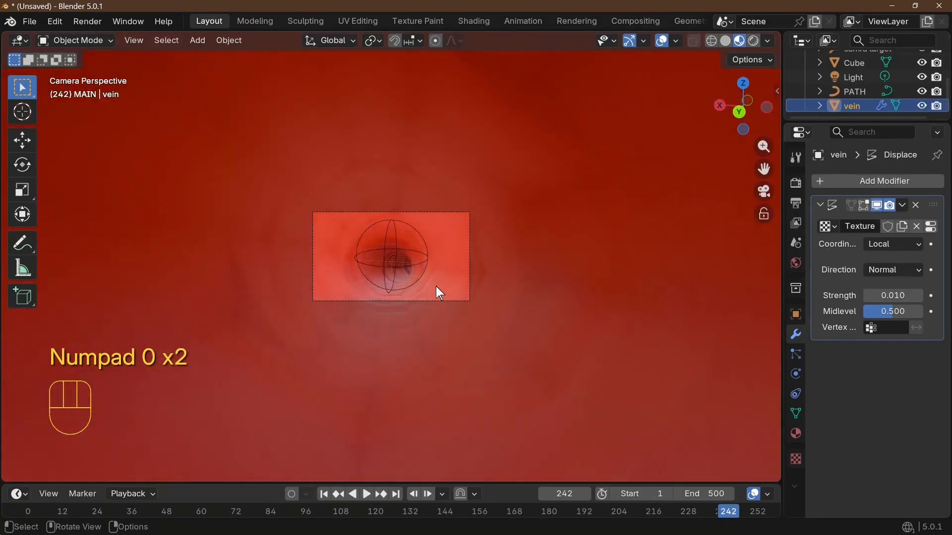
pyautogui.press('space')
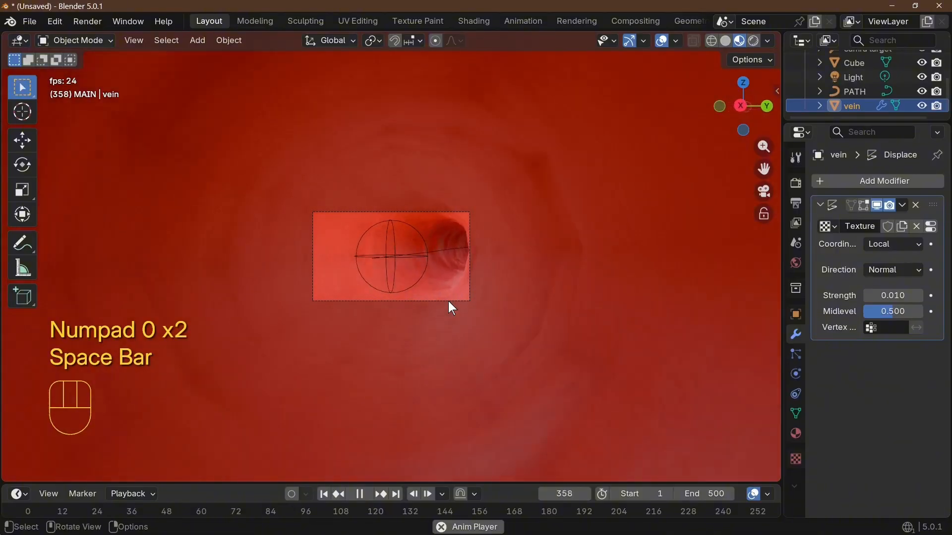
pyautogui.press('space')
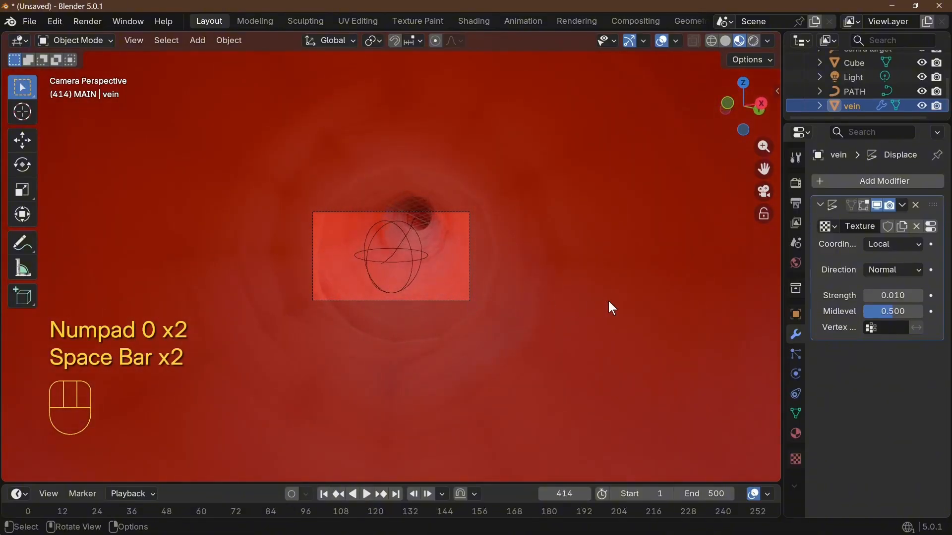
# Step: Add a Subdivision Surface modifier to the vein and replay the fly-through to check the smoothed walls
pyautogui.click(875, 177)
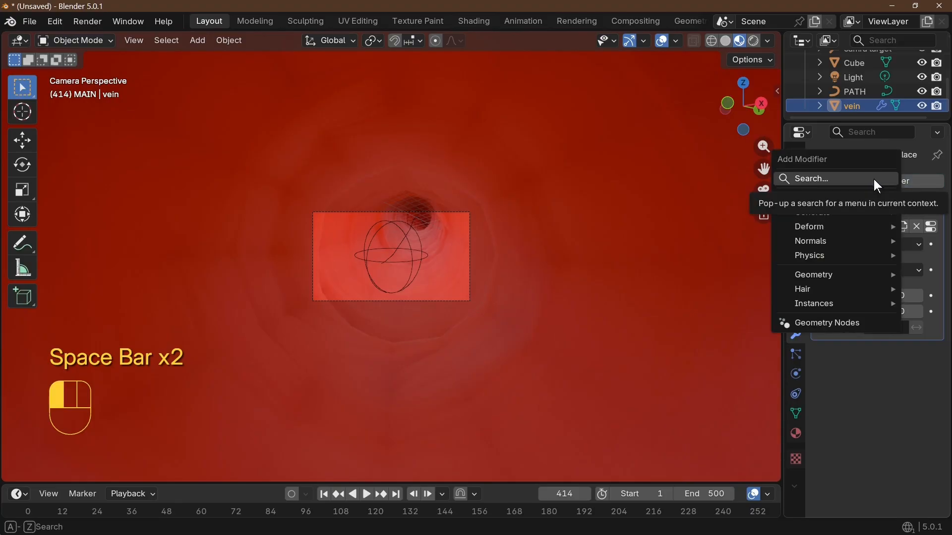
pyautogui.click(873, 179)
pyautogui.write('s')
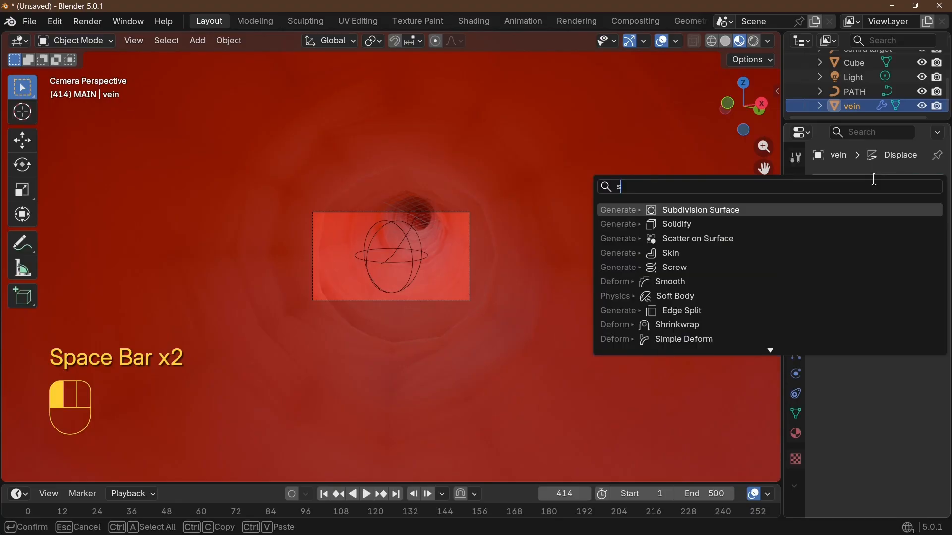
pyautogui.click(781, 208)
pyautogui.scroll(1, 568, 315)
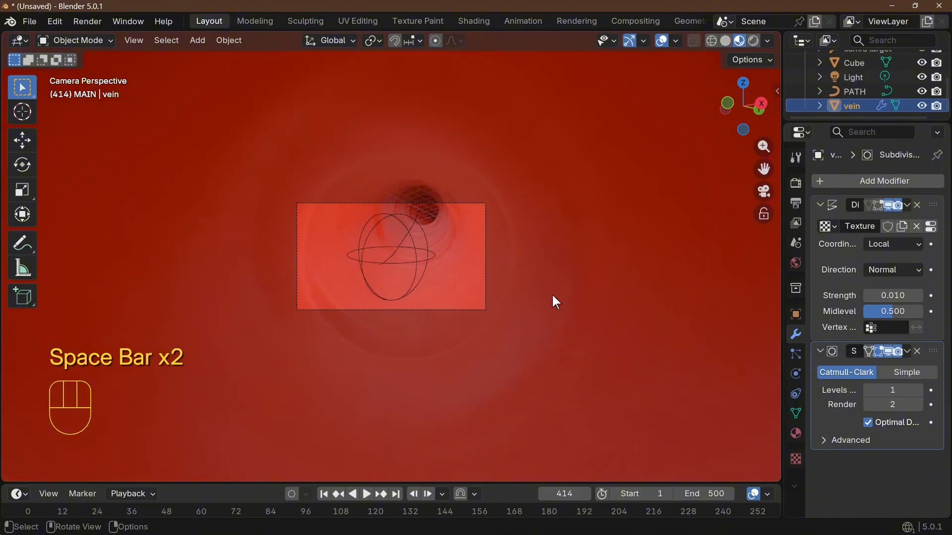
pyautogui.press('space')
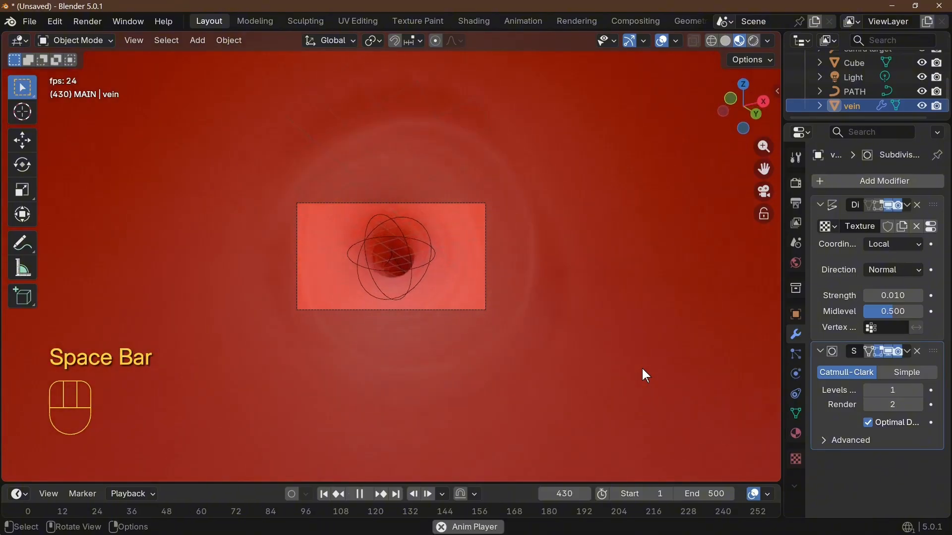
pyautogui.press('space')
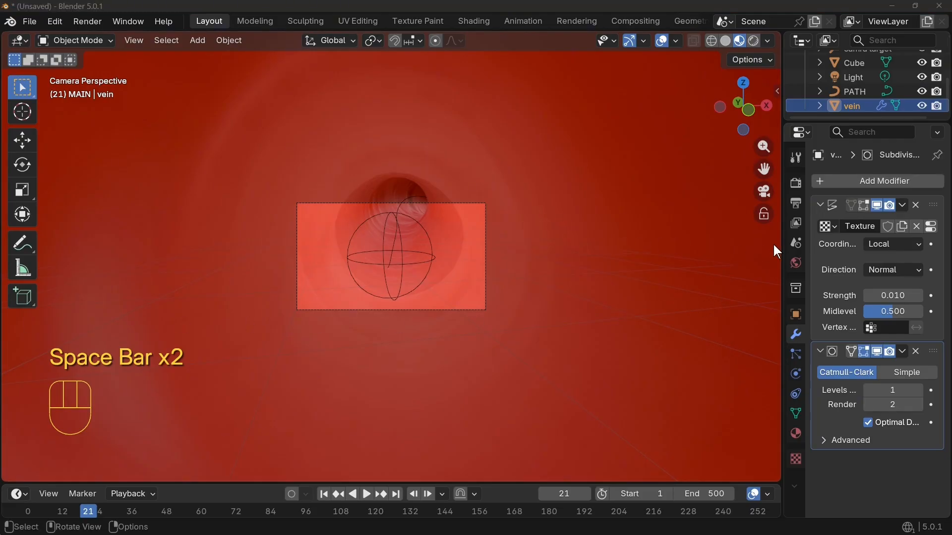
# Step: Set the vein material's metallic value to 0.438 and link a Noise Texture to its roughness
pyautogui.click(797, 432)
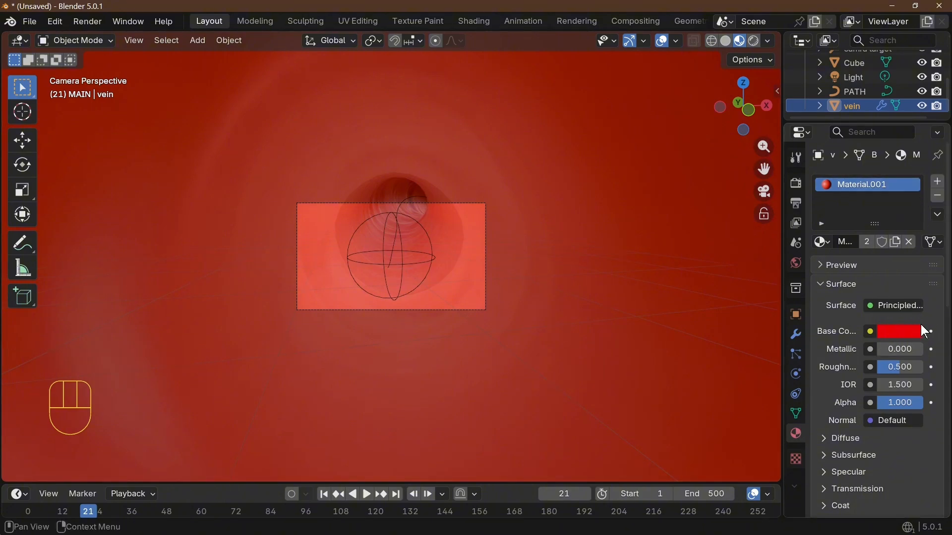
pyautogui.click(904, 350)
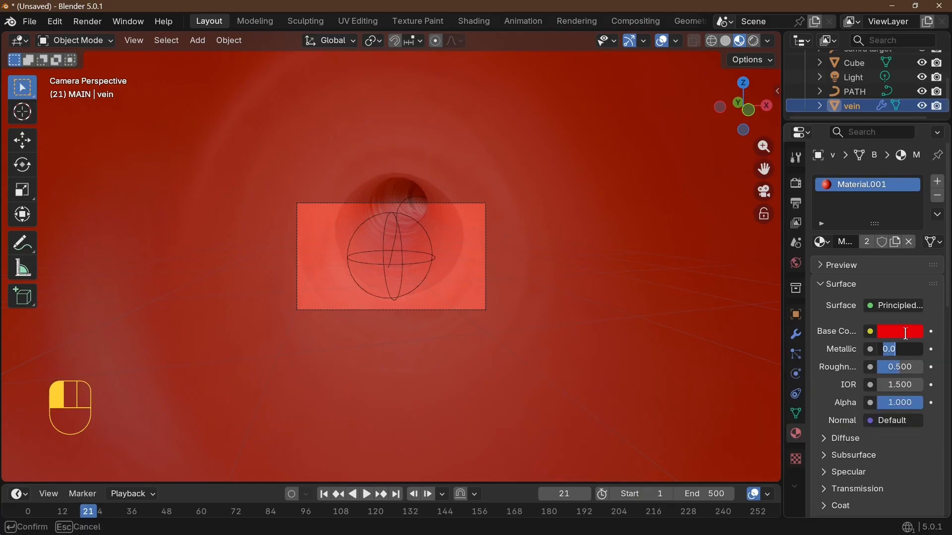
pyautogui.write('.438')
pyautogui.press('Return')
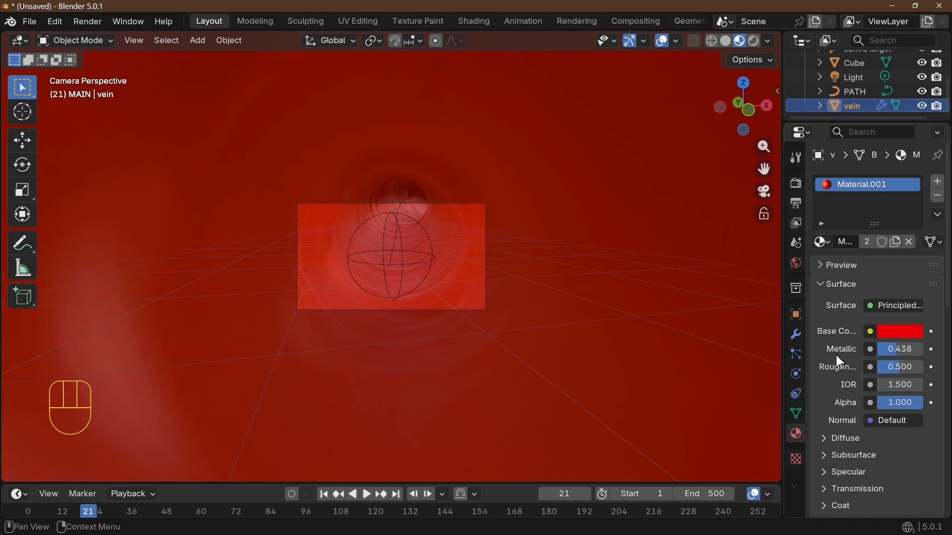
pyautogui.click(871, 367)
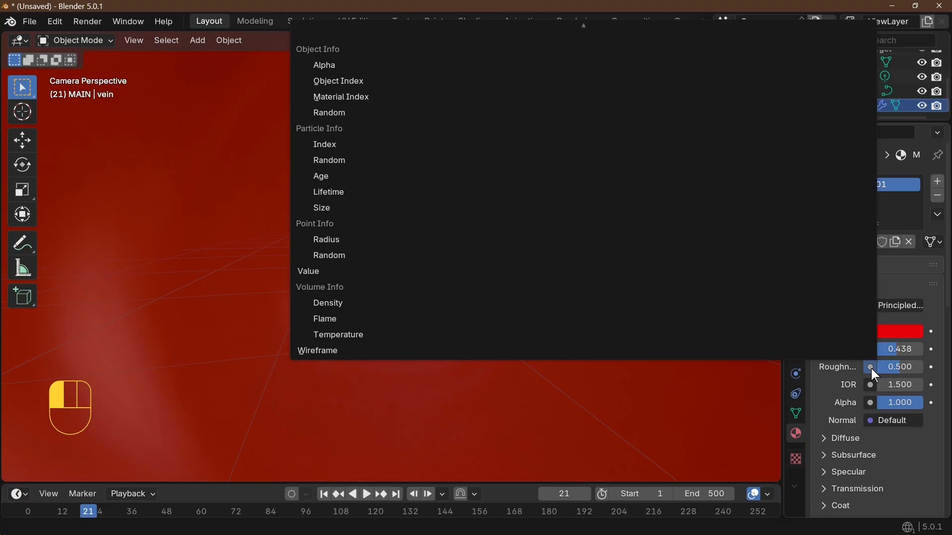
pyautogui.press('n')
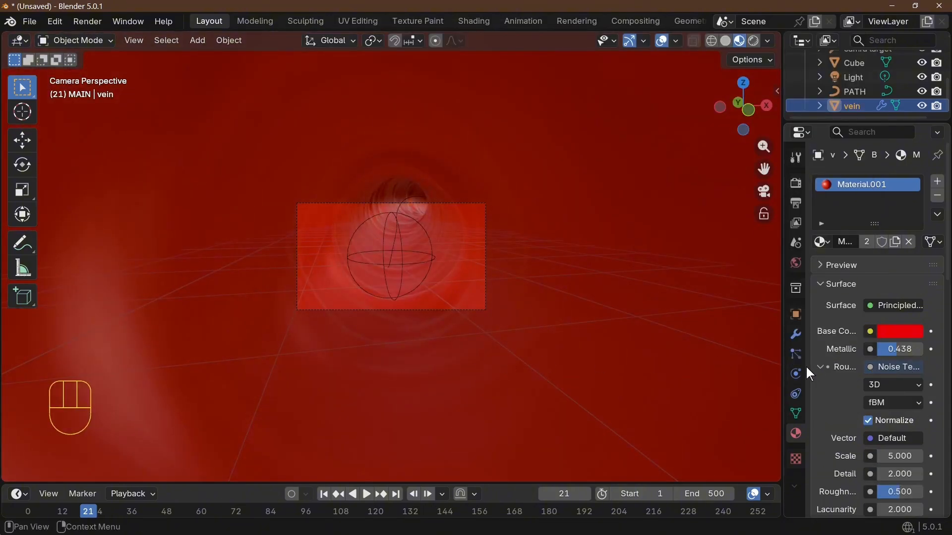
# Step: Set the roughness Noise Texture's scale to 33.7 and its detail to 15
pyautogui.scroll(-3, 900, 402)
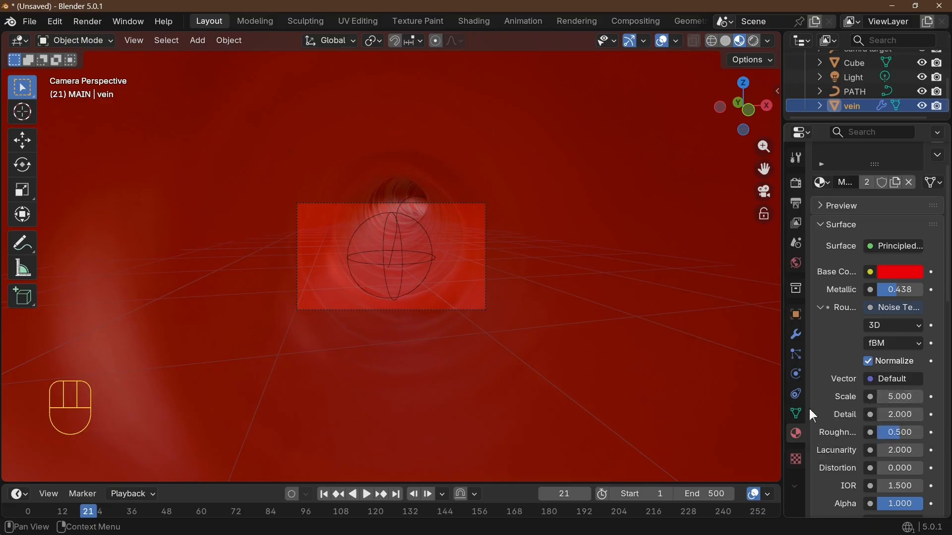
pyautogui.click(900, 398)
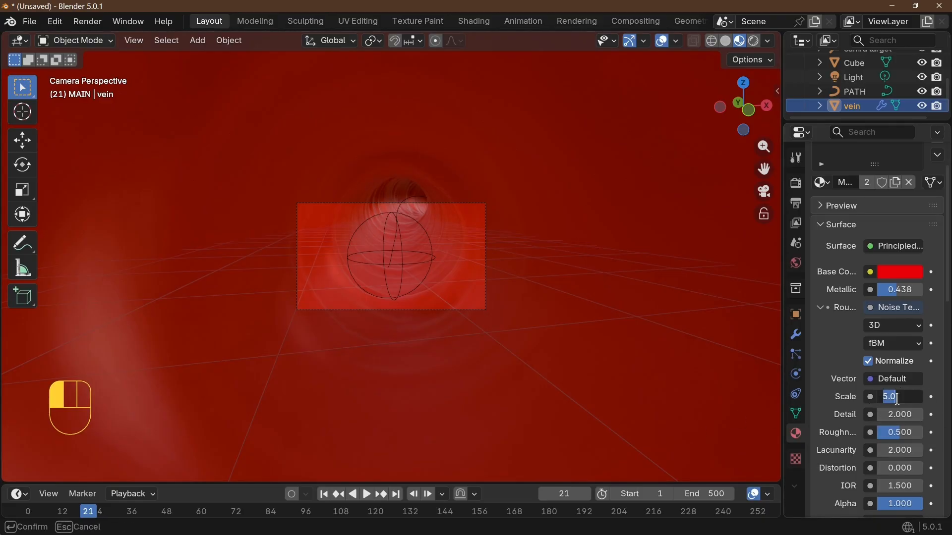
pyautogui.write('33.7')
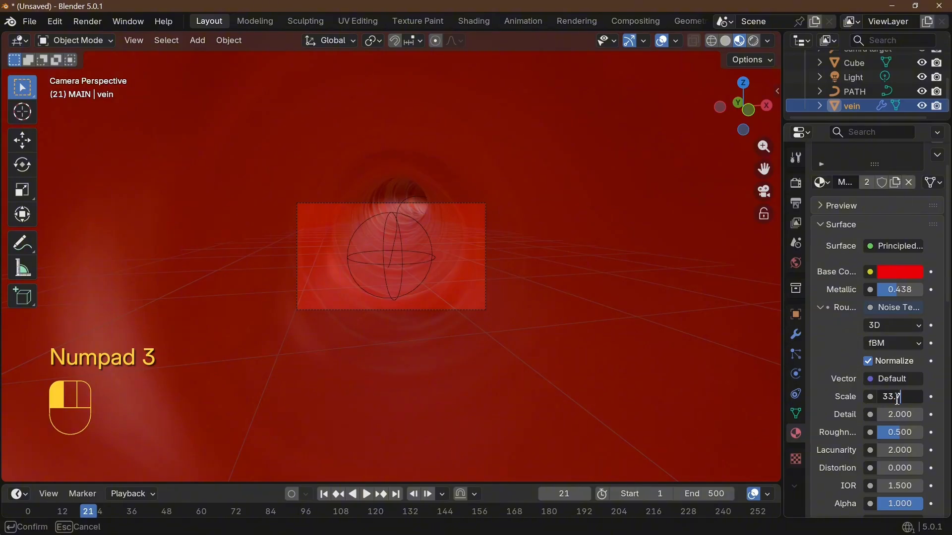
pyautogui.press('Return')
pyautogui.click(900, 420)
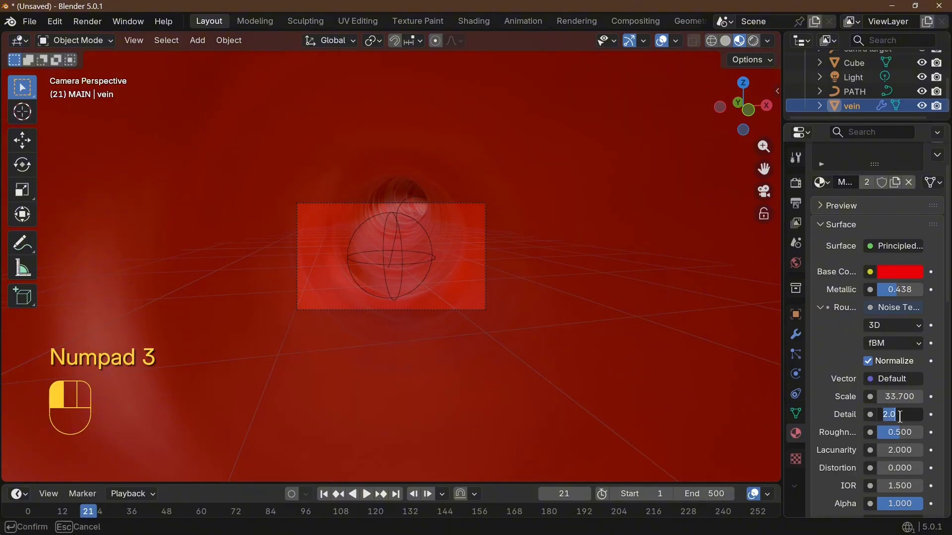
pyautogui.write('15')
pyautogui.press('Return')
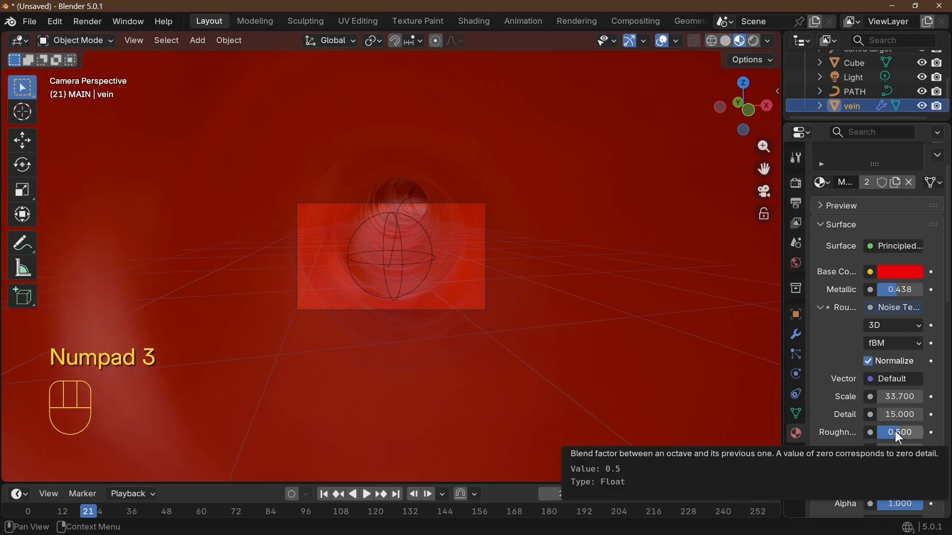
# Step: Set the Noise Texture's lacunarity to 25 and briefly check the vein in rendered shading before returning to material preview
pyautogui.scroll(-2, 918, 436)
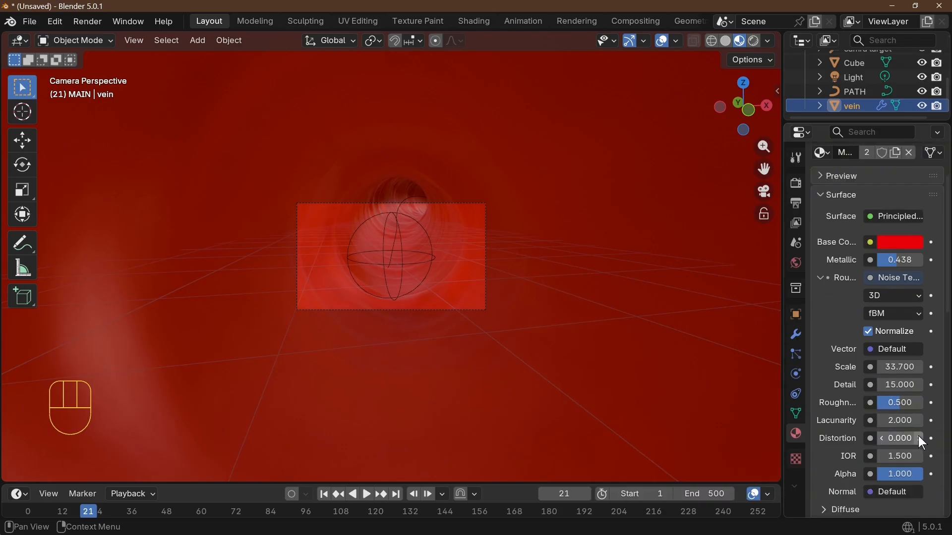
pyautogui.click(907, 425)
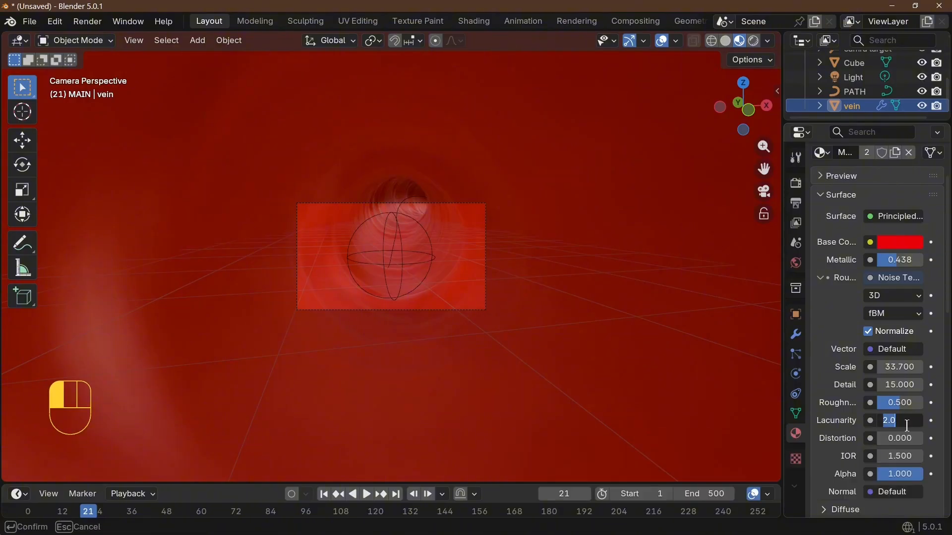
pyautogui.write('25')
pyautogui.press('Return')
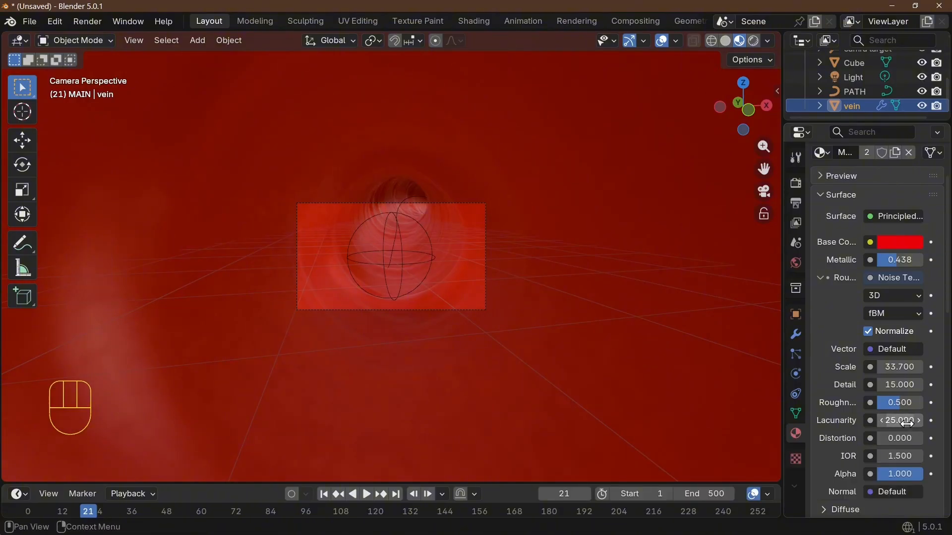
pyautogui.click(753, 41)
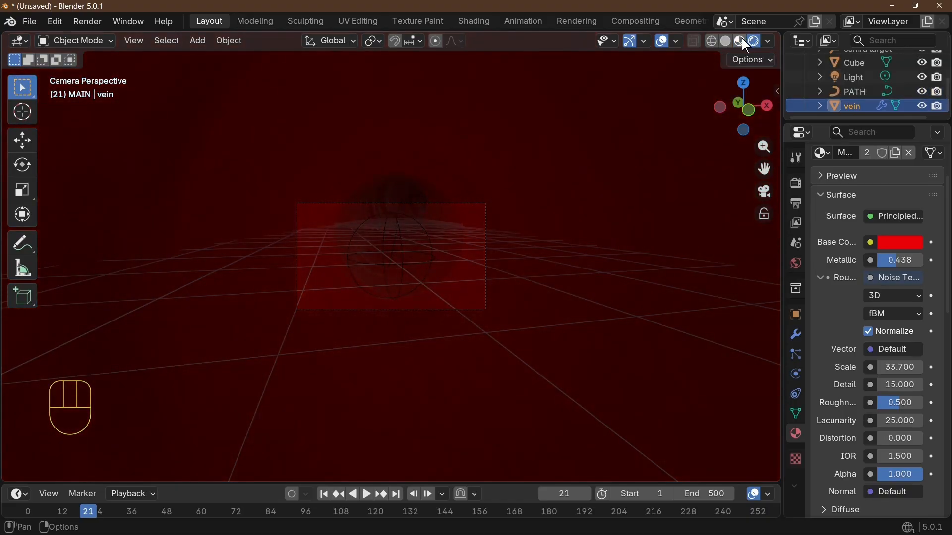
pyautogui.click(740, 40)
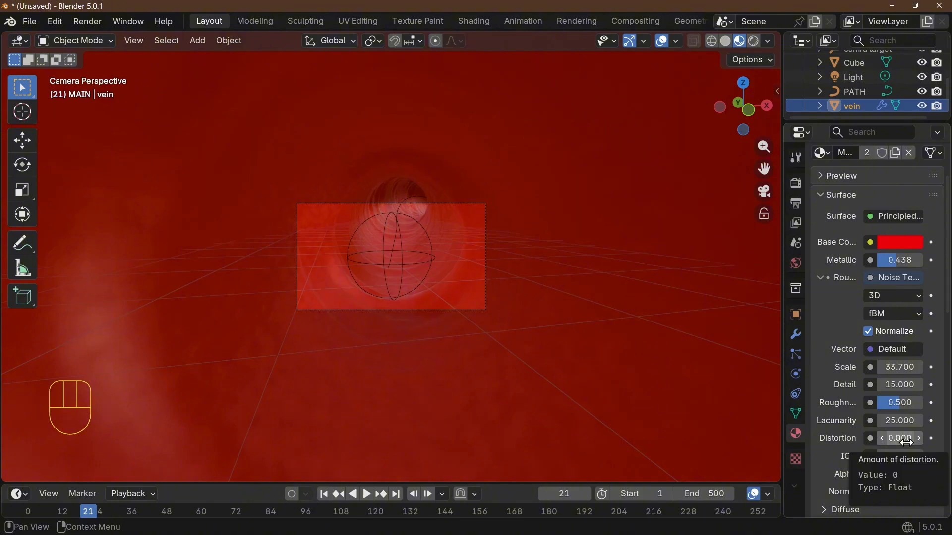
# Step: Adjust the roughness Noise Texture's distortion to -6.9 while examining the vein wall up close in camera view
pyautogui.click(906, 439)
pyautogui.click(899, 430)
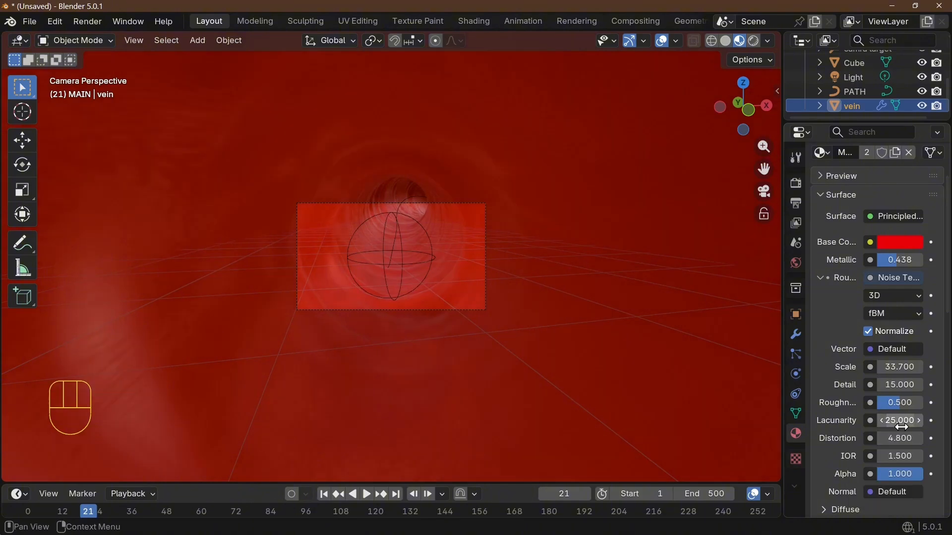
pyautogui.moveTo(907, 439); pyautogui.dragTo(598, 396)
pyautogui.scroll(5, 597, 398)
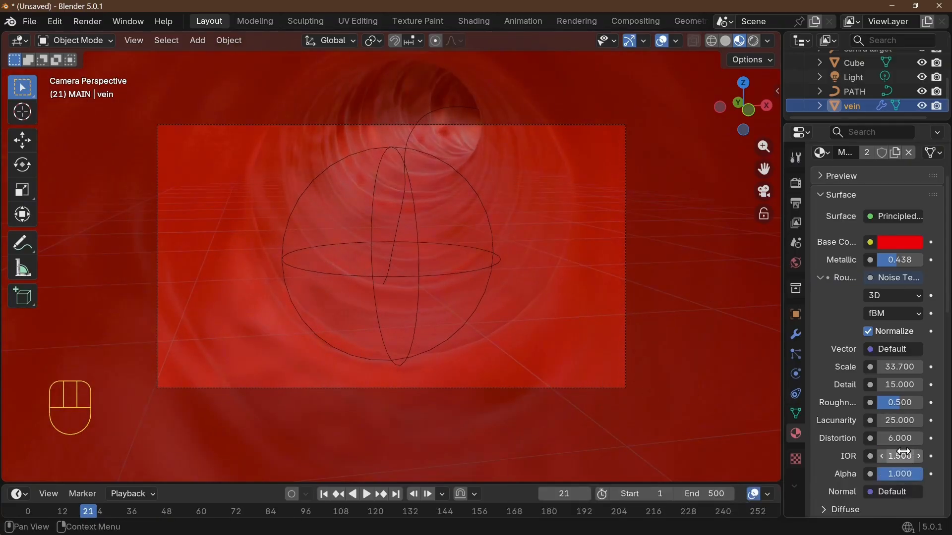
pyautogui.moveTo(900, 439)
pyautogui.mouseDown()
pyautogui.moveTo(917, 438)
pyautogui.moveTo(873, 438)
pyautogui.moveTo(911, 439)
pyautogui.mouseUp()
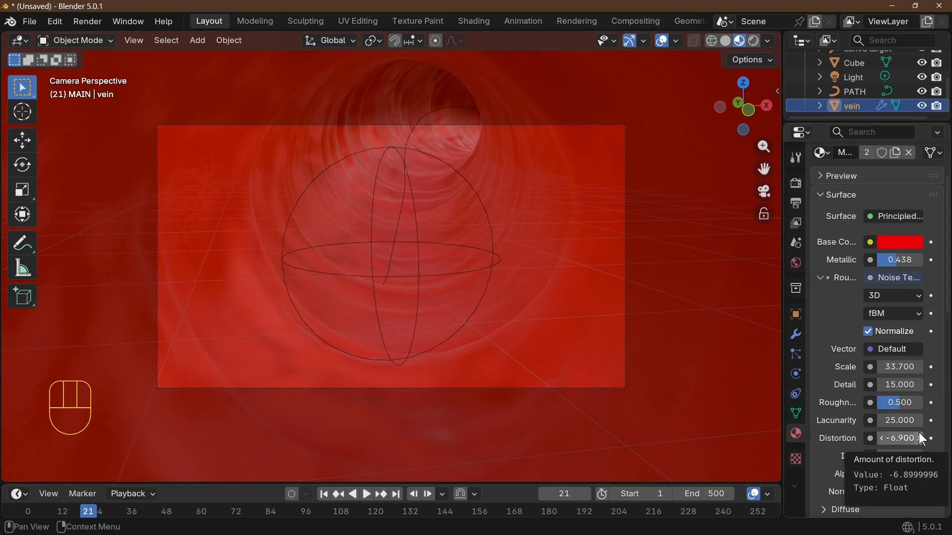
# Step: Set the roughness Noise Texture's distortion to 4.8 and play the fly-through in camera view
pyautogui.moveTo(918, 436); pyautogui.dragTo(901, 434)
pyautogui.click(900, 434)
pyautogui.write('4.8')
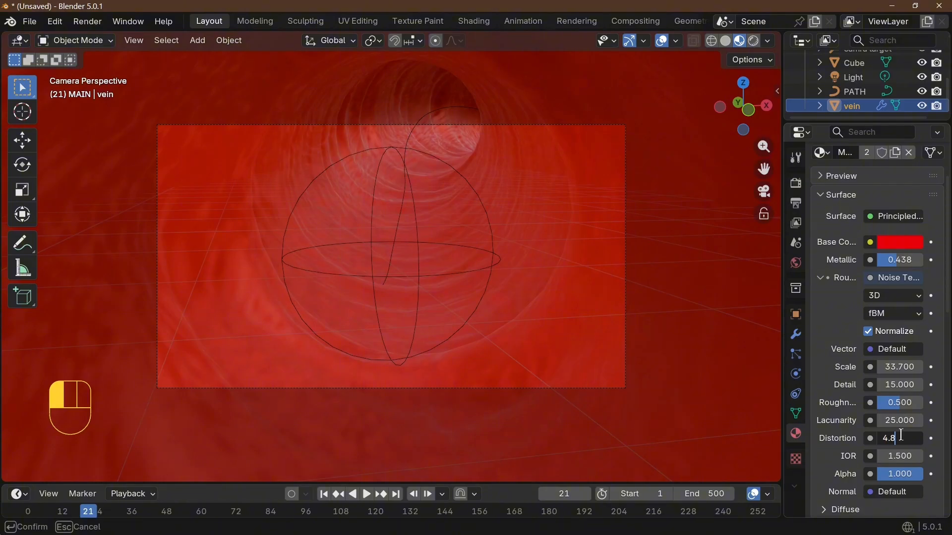
pyautogui.press('Return')
pyautogui.scroll(-3, 415, 329)
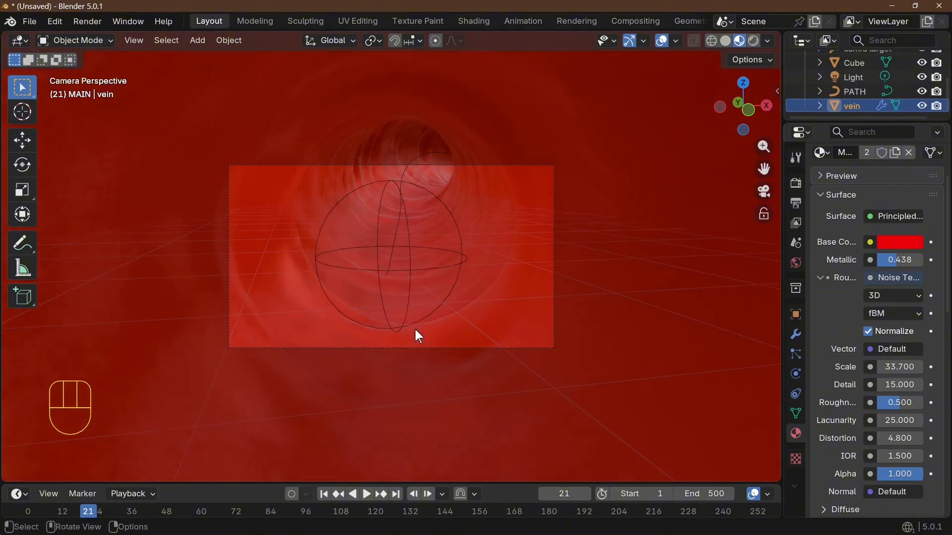
pyautogui.press('space')
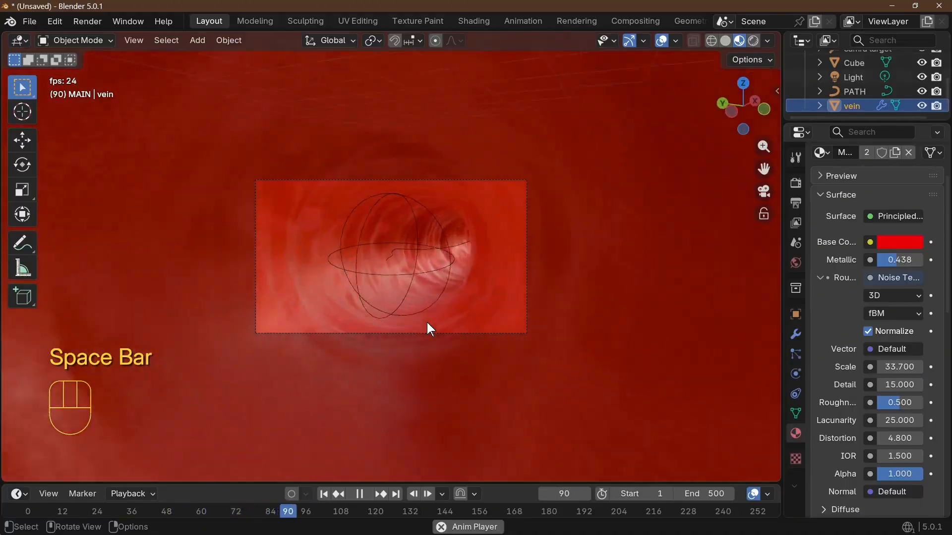
pyautogui.press('space')
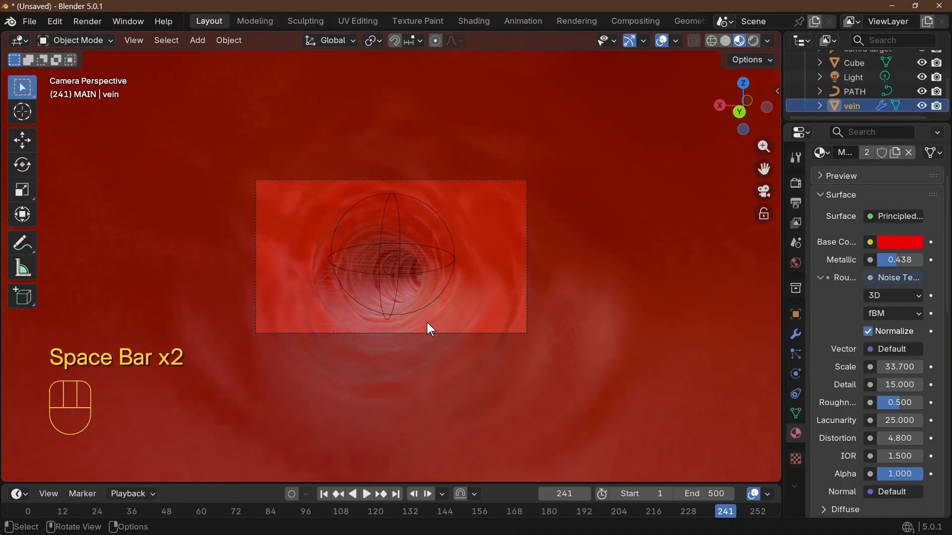
# Step: Try Displace modifier strengths of 0.2 and 0.02 on the vein
pyautogui.moveTo(426, 322); pyautogui.dragTo(652, 370, button='middle')
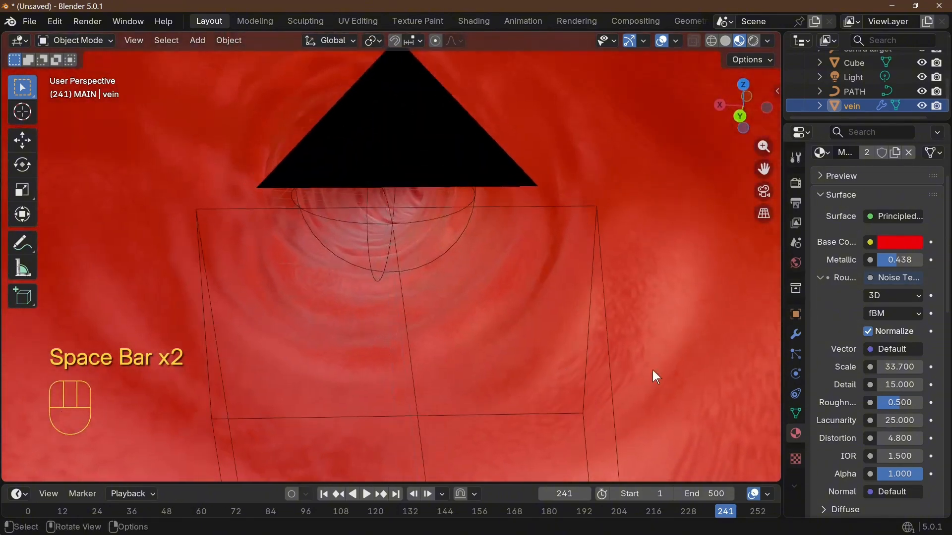
pyautogui.click(797, 335)
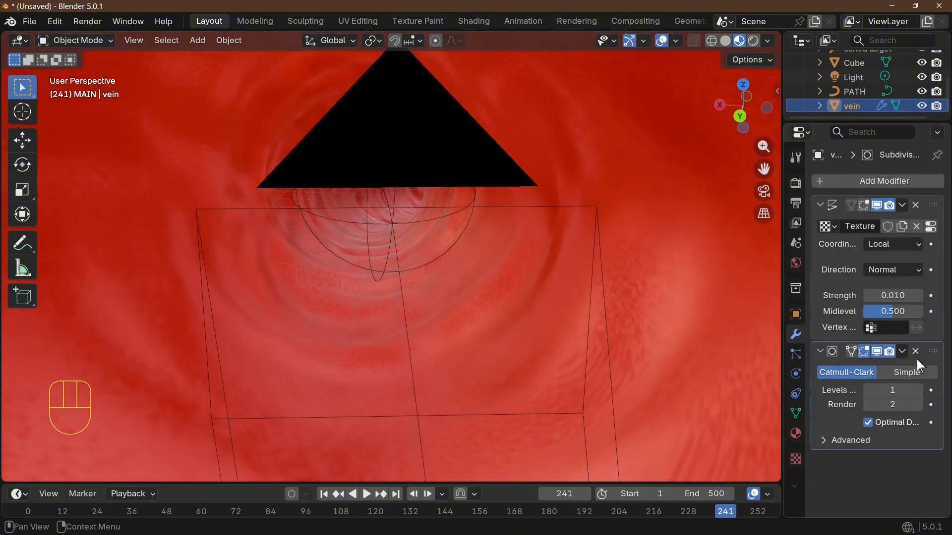
pyautogui.click(902, 295)
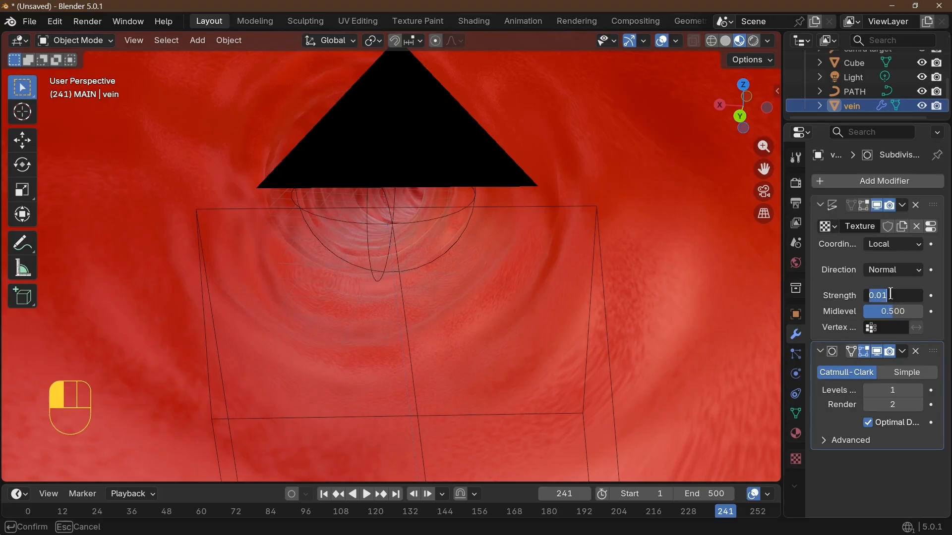
pyautogui.write('0.2')
pyautogui.press('Return')
pyautogui.click(875, 295)
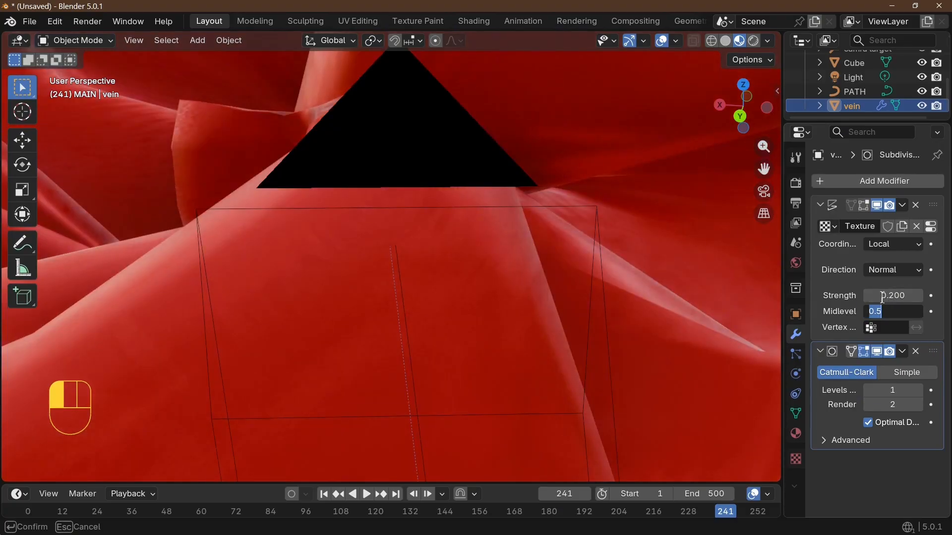
pyautogui.write('.02')
pyautogui.press('Return')
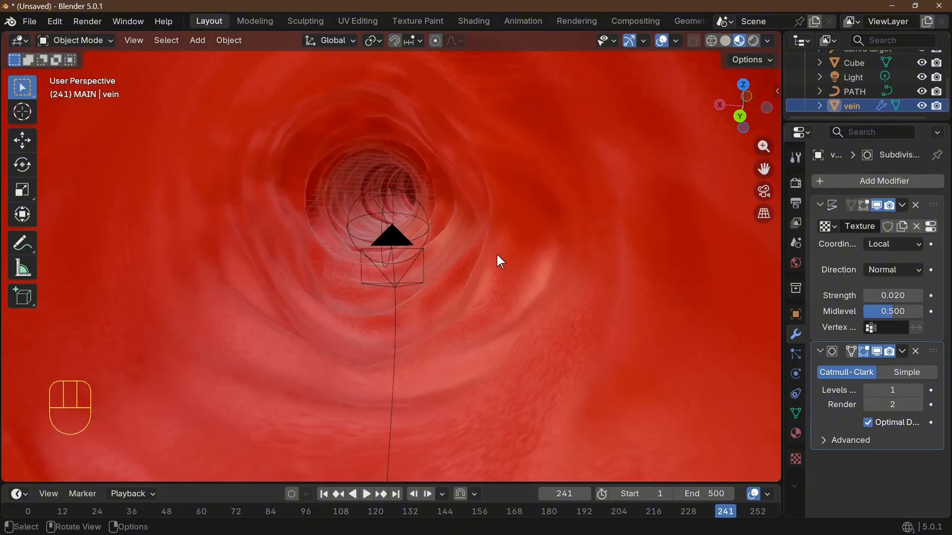
# Step: Set the vein's Displace strength back to 0.01 and briefly play the animation
pyautogui.moveTo(497, 259)
pyautogui.mouseDown(button='middle')
pyautogui.moveTo(471, 213)
pyautogui.moveTo(515, 254)
pyautogui.moveTo(503, 263)
pyautogui.mouseUp(button='middle')
pyautogui.moveTo(890, 296); pyautogui.dragTo(877, 296)
pyautogui.press('space')
pyautogui.press('space')
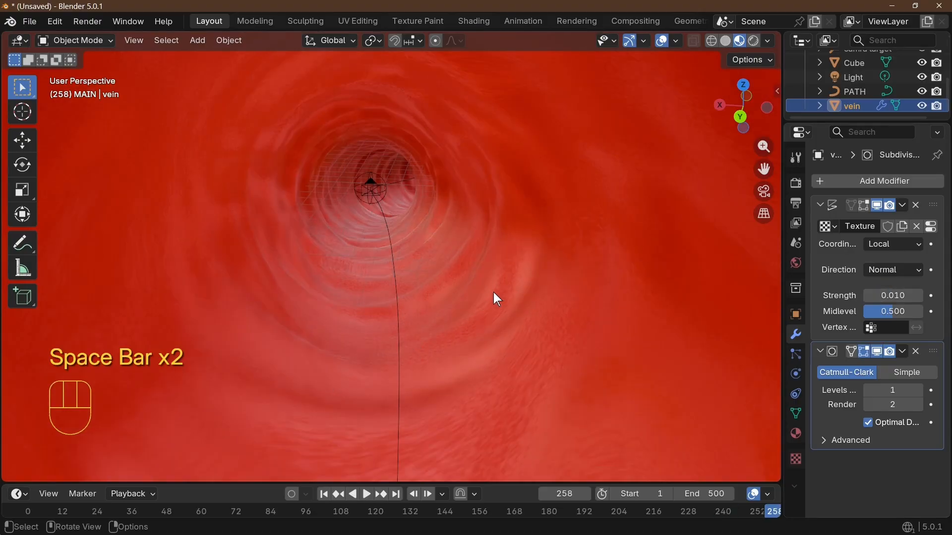
# Step: Examine the vein from outside, then show its interior through the camera in rendered shading
pyautogui.moveTo(441, 296); pyautogui.dragTo(400, 284, button='middle')
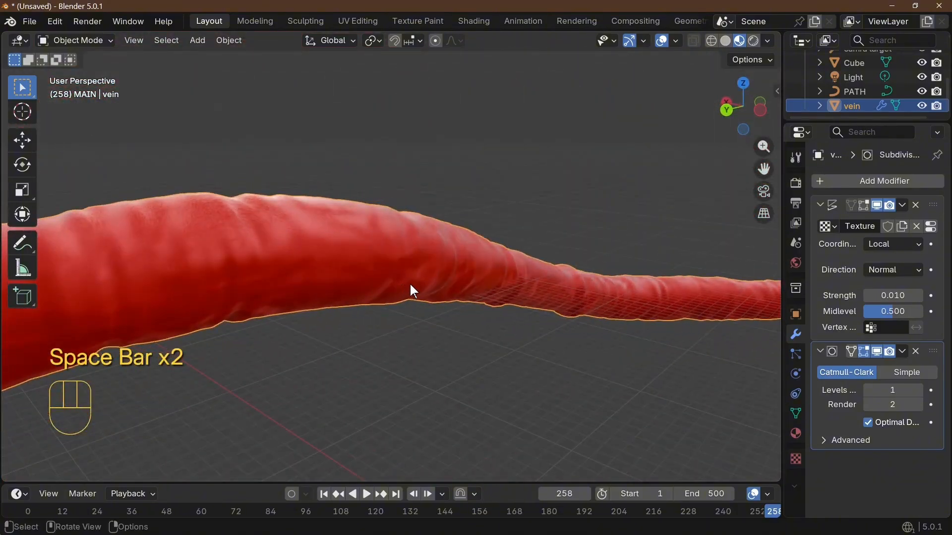
pyautogui.press('KP_0')
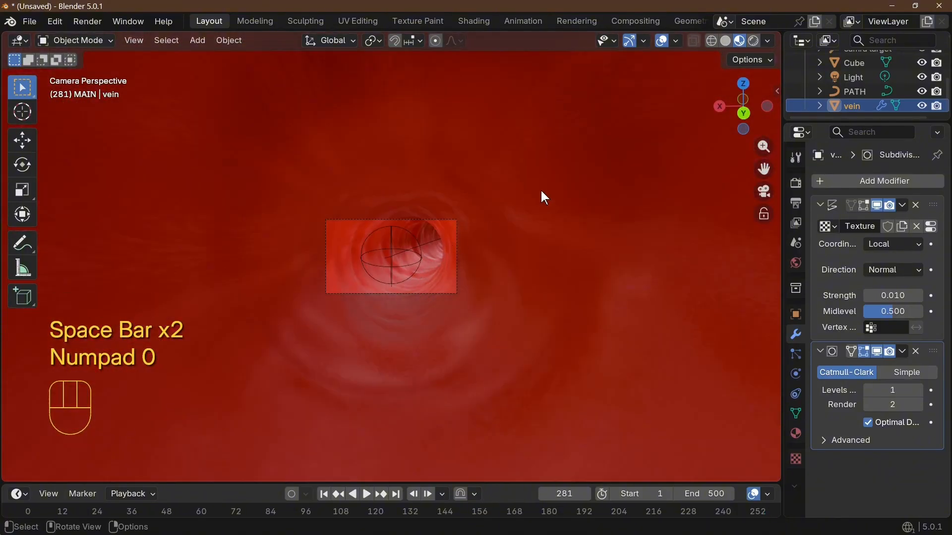
pyautogui.click(753, 40)
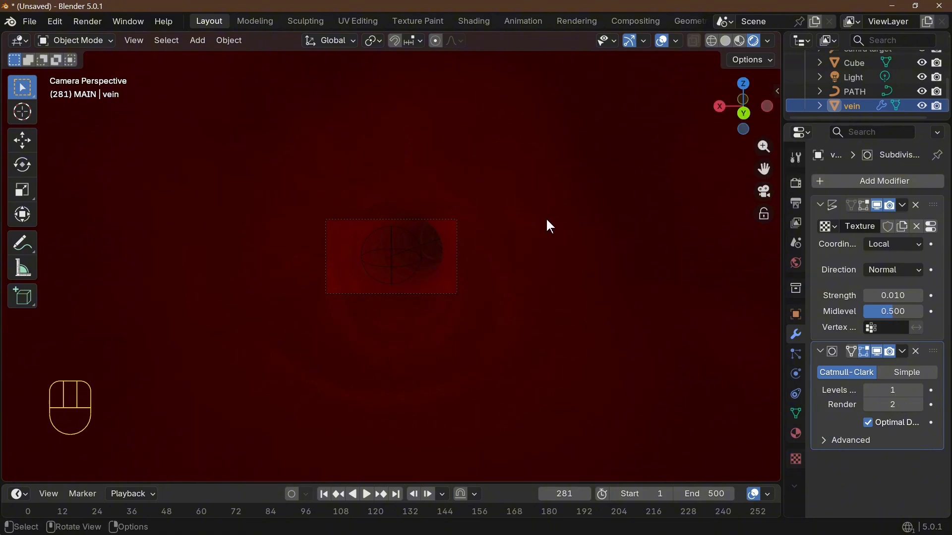
pyautogui.scroll(4, 550, 226)
# Step: Add a point light to the scene from the top view
pyautogui.press('Escape')
pyautogui.press('n')
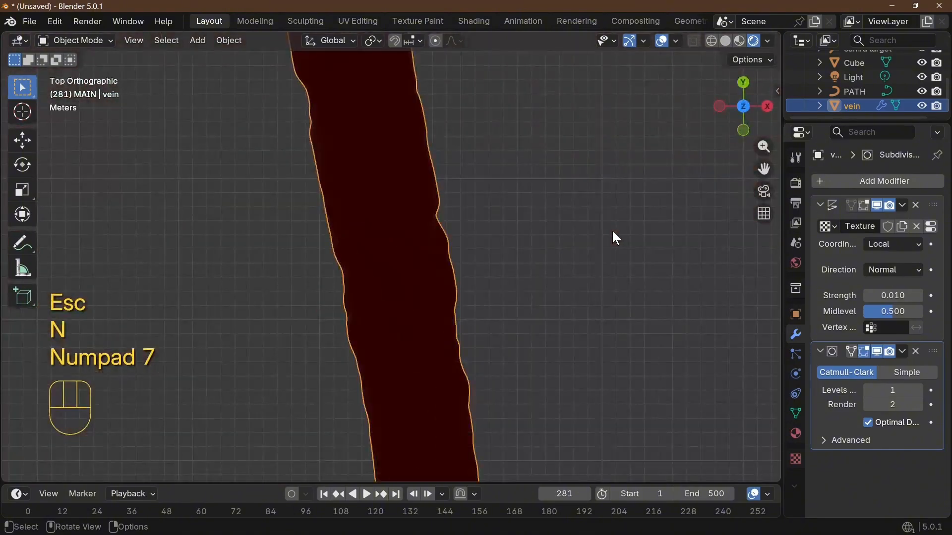
pyautogui.scroll(-6, 617, 210)
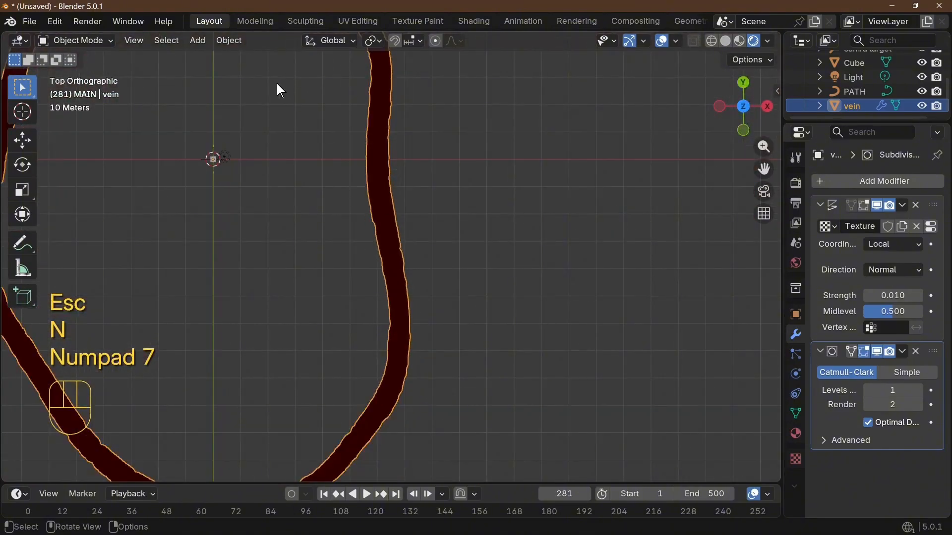
pyautogui.click(197, 41)
pyautogui.moveTo(249, 245)
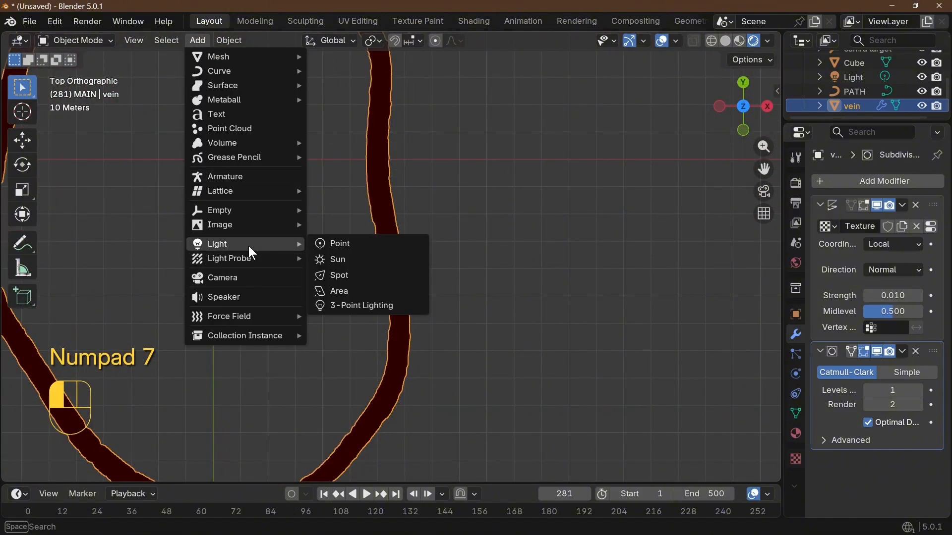
pyautogui.click(365, 250)
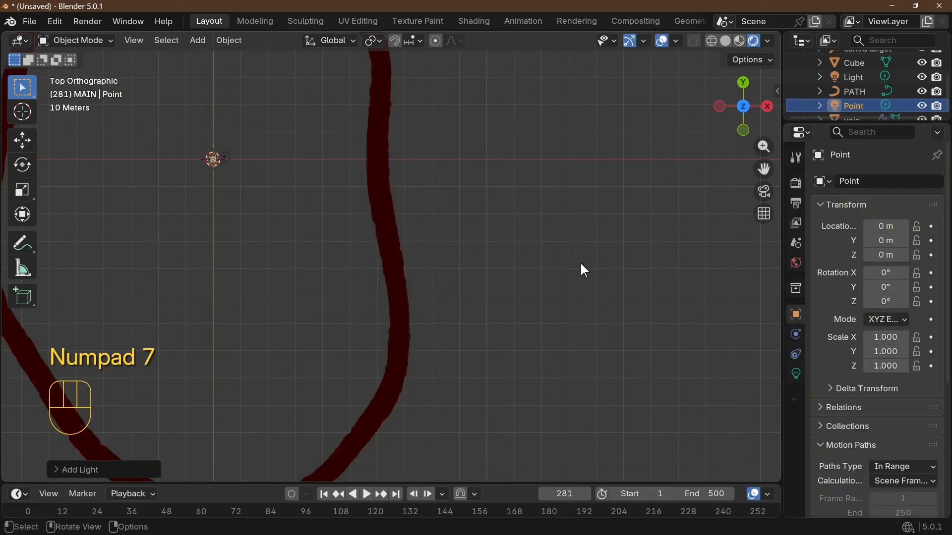
# Step: Give the point light a Follow Path constraint targeting PATH
pyautogui.click(796, 354)
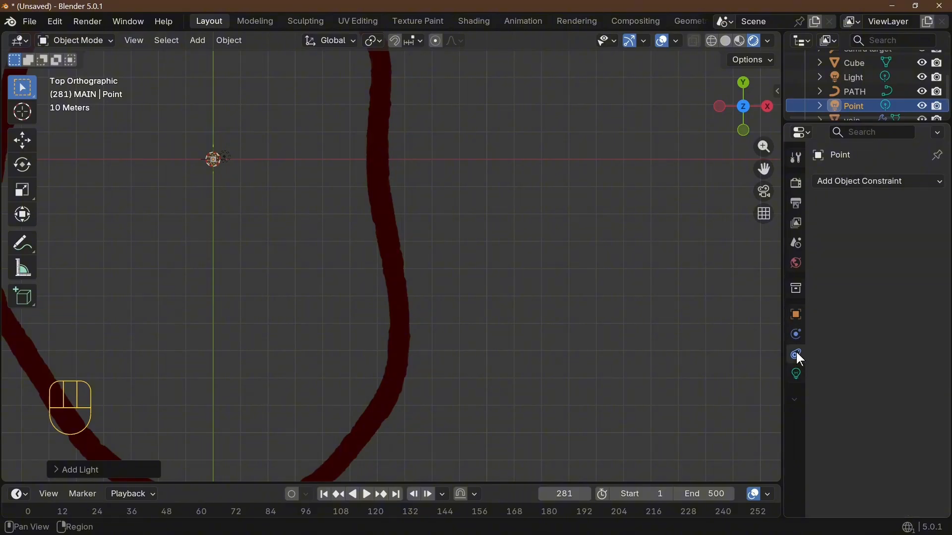
pyautogui.click(873, 182)
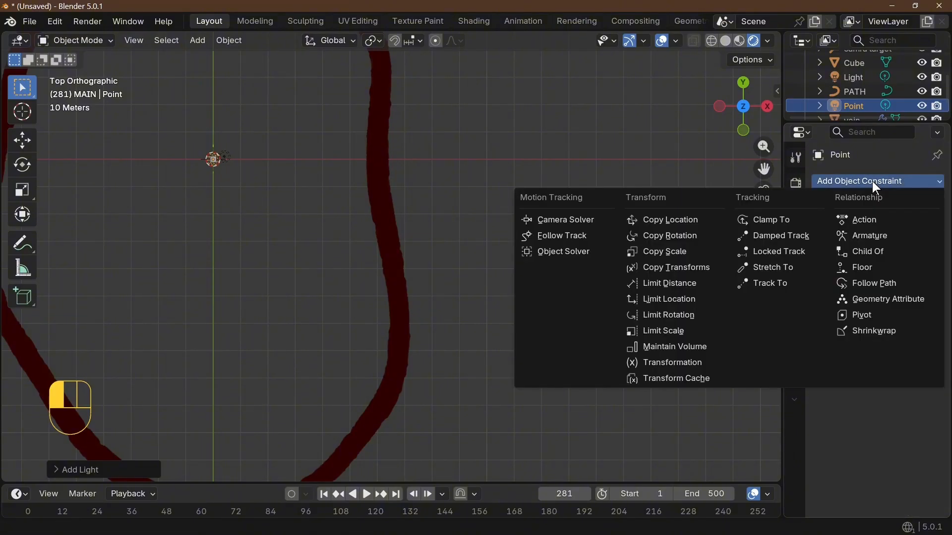
pyautogui.click(874, 283)
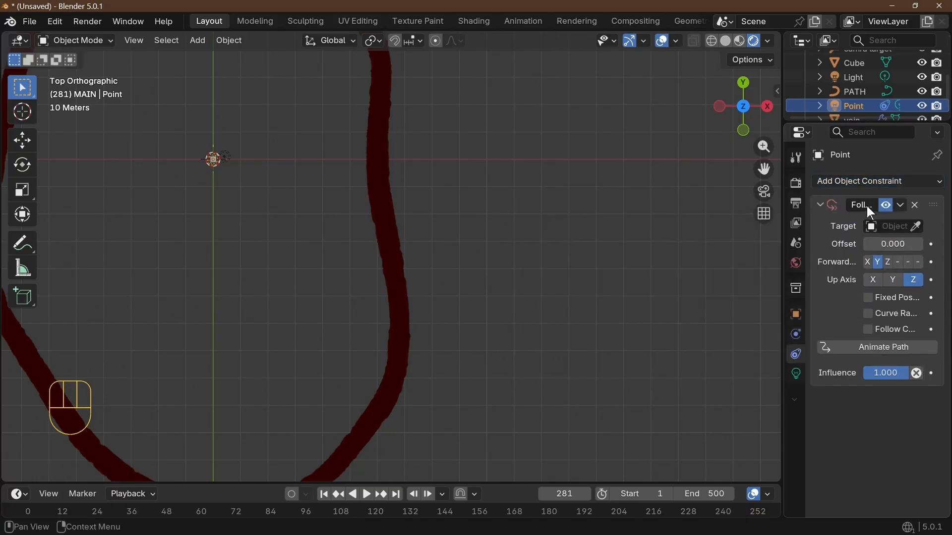
pyautogui.click(894, 231)
pyautogui.click(840, 244)
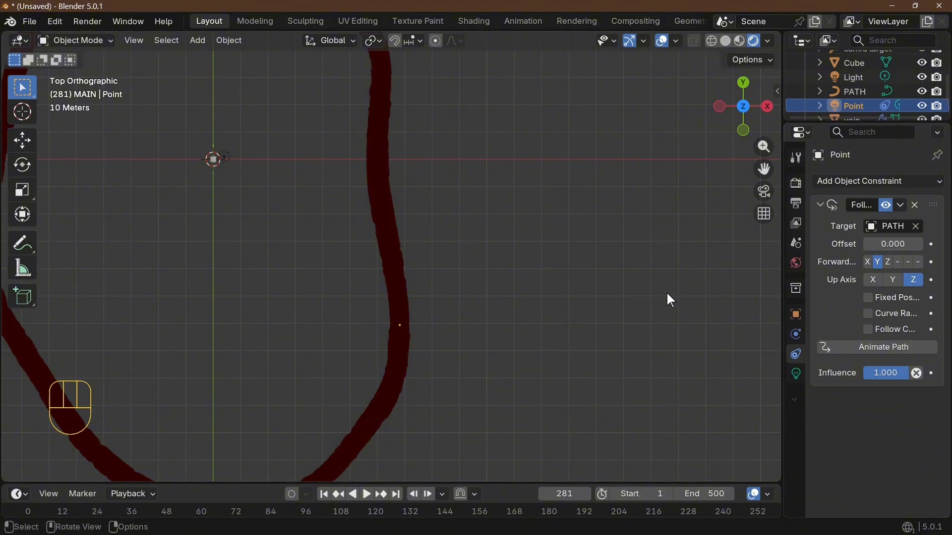
# Step: Set the point light's power to 600 and its Follow Path offset to -9.2, judging the lighting in camera view
pyautogui.press('KP_0')
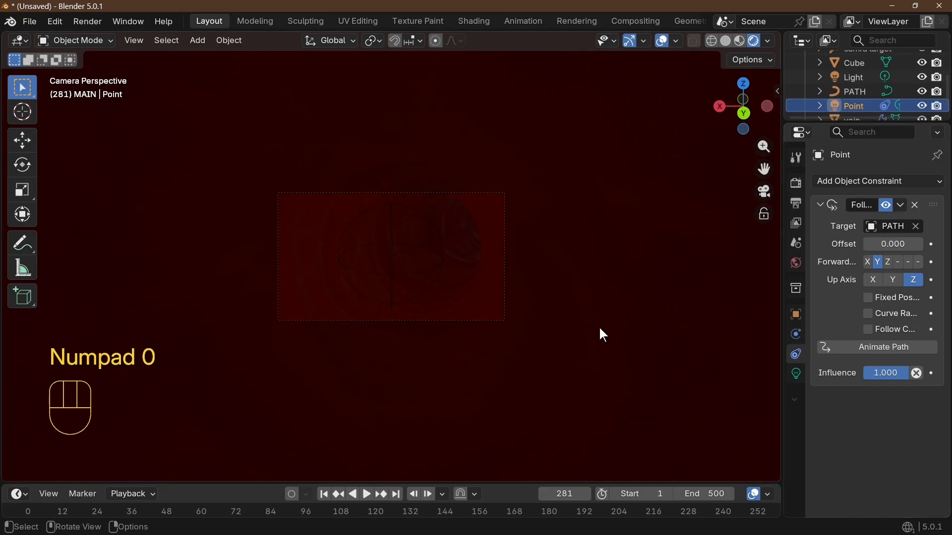
pyautogui.click(797, 374)
pyautogui.click(887, 306)
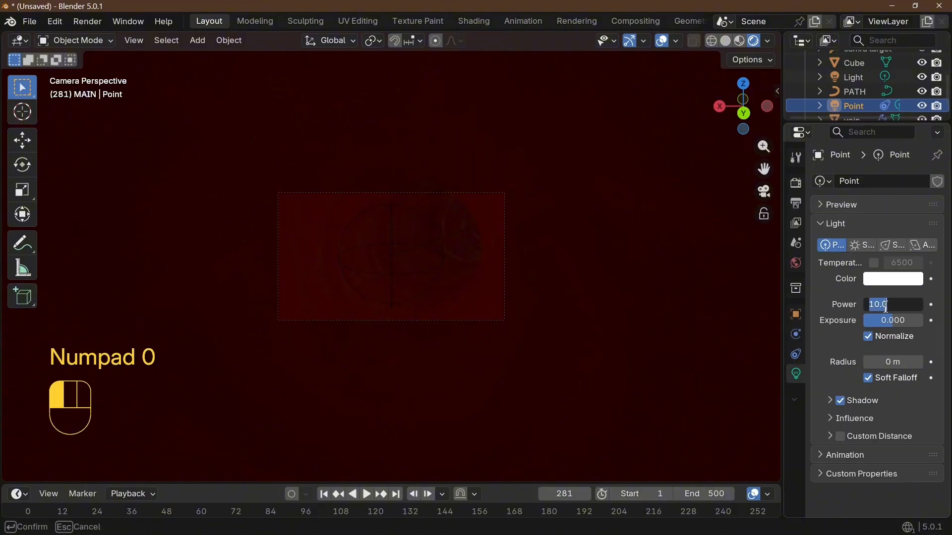
pyautogui.write('100')
pyautogui.press('Return')
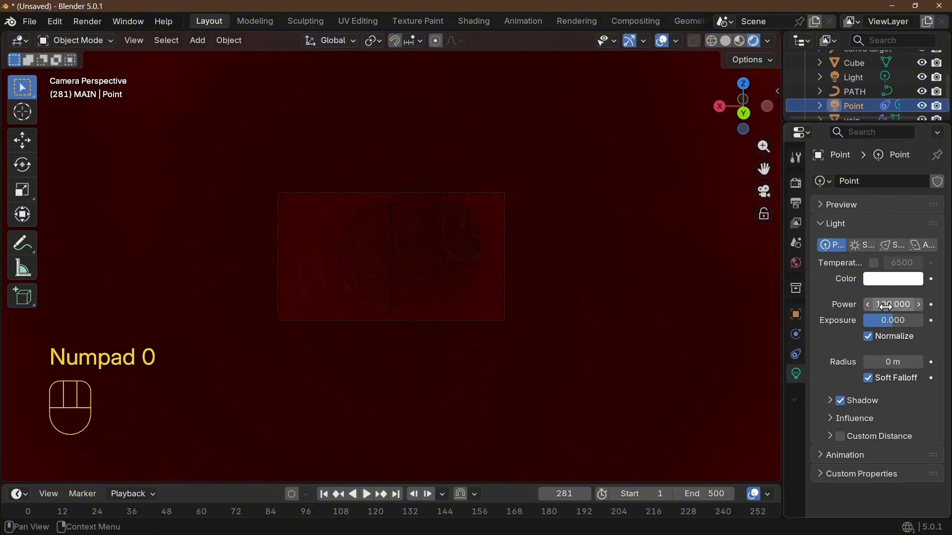
pyautogui.moveTo(886, 306); pyautogui.dragTo(843, 329)
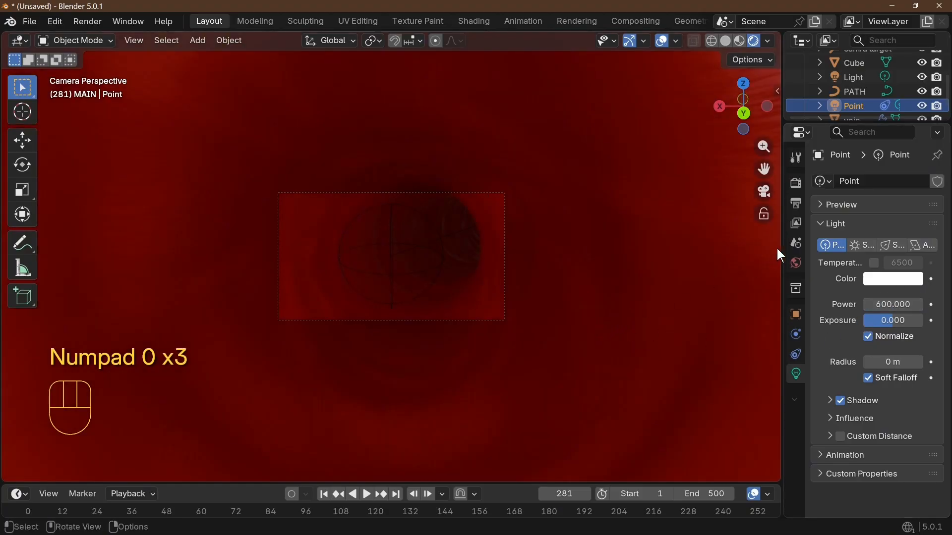
pyautogui.click(896, 303)
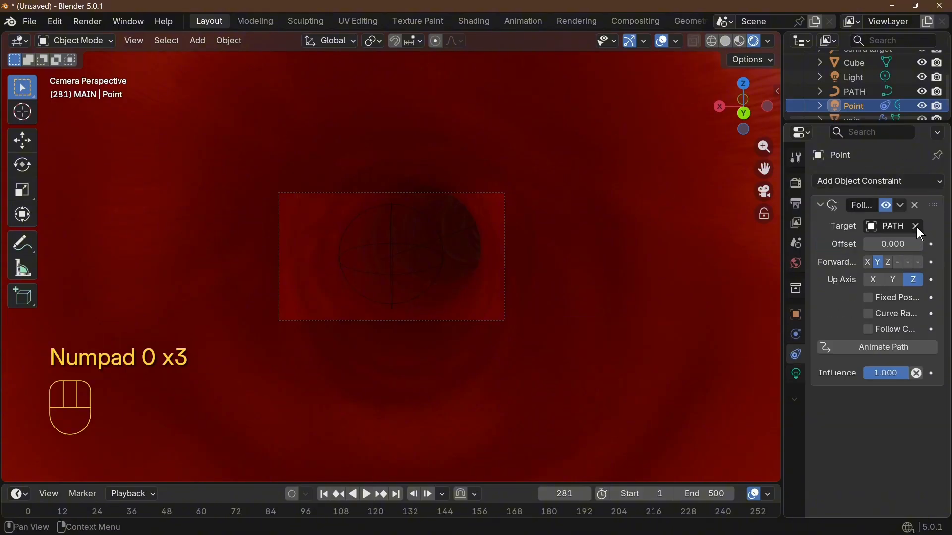
pyautogui.moveTo(893, 244); pyautogui.dragTo(437, 244)
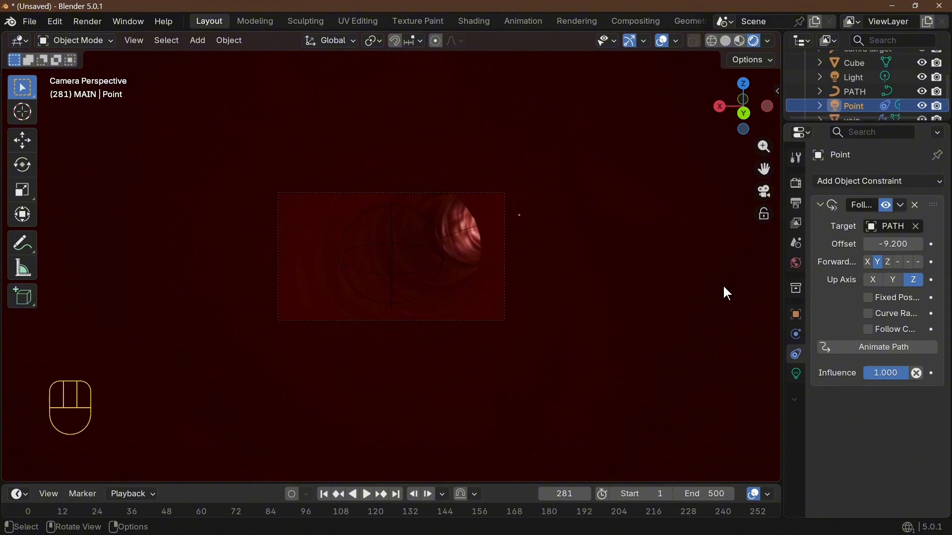
# Step: Duplicate the point light in place and set the copy's Follow Path offset to -5.3
pyautogui.press('shift')
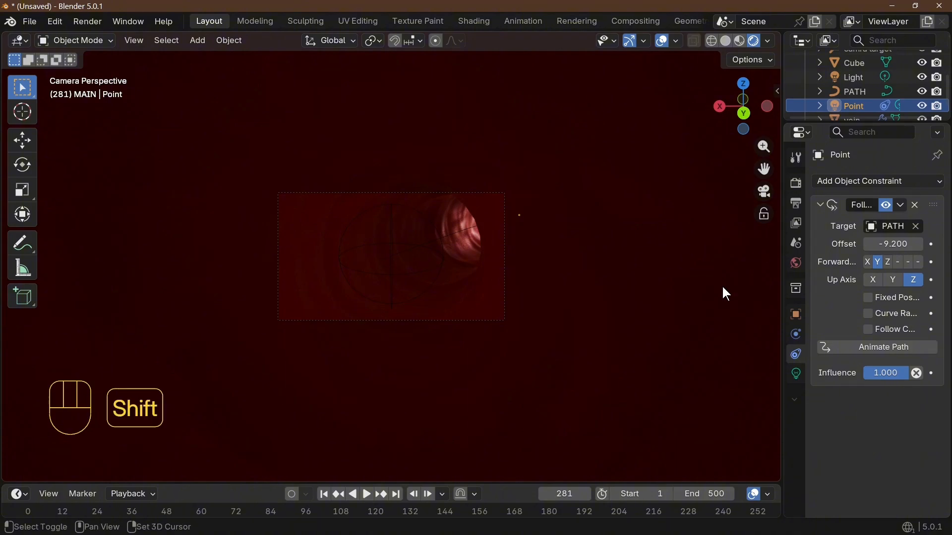
pyautogui.hotkey('shift', 'd')
pyautogui.rightClick(723, 288)
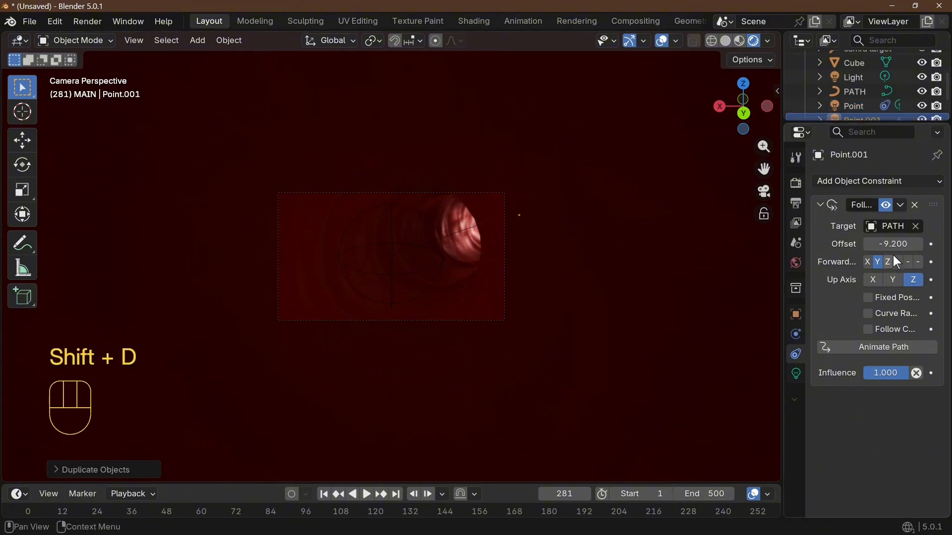
pyautogui.moveTo(894, 244); pyautogui.dragTo(932, 244)
# Step: Duplicate the second point light and set the new copy's Follow Path offset to 1
pyautogui.press('shift')
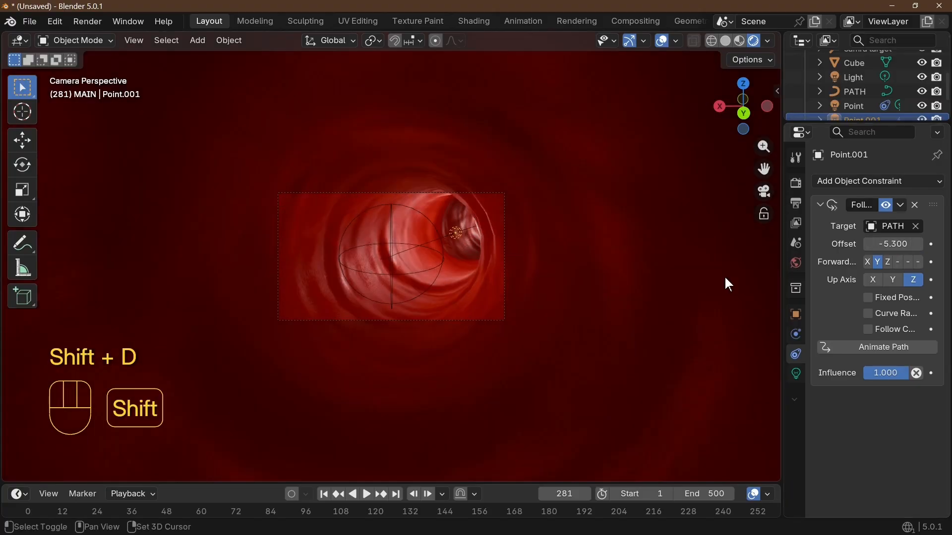
pyautogui.hotkey('shift', 'd')
pyautogui.click(748, 282)
pyautogui.moveTo(893, 244); pyautogui.dragTo(932, 244)
pyautogui.scroll(-2, 683, 286)
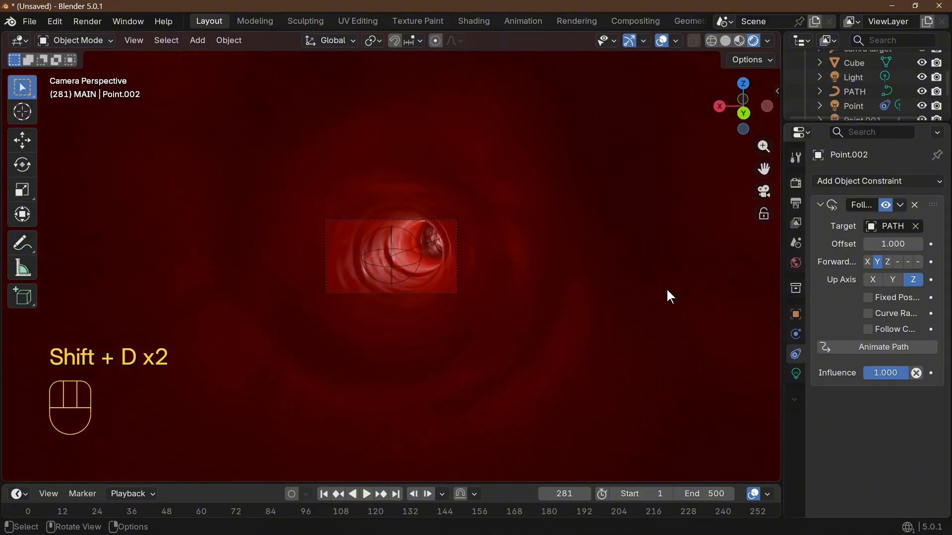
# Step: Undo the last offset change and delete the third point light
pyautogui.moveTo(666, 287); pyautogui.dragTo(636, 305, button='middle')
pyautogui.scroll(-4, 629, 305)
pyautogui.press('ctrl')
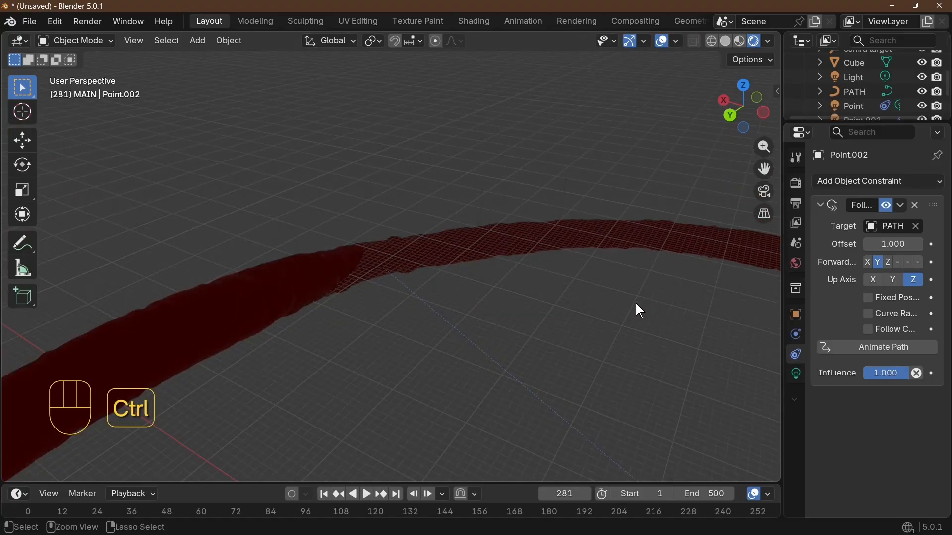
pyautogui.hotkey('ctrl', 'z')
pyautogui.press('KP_0')
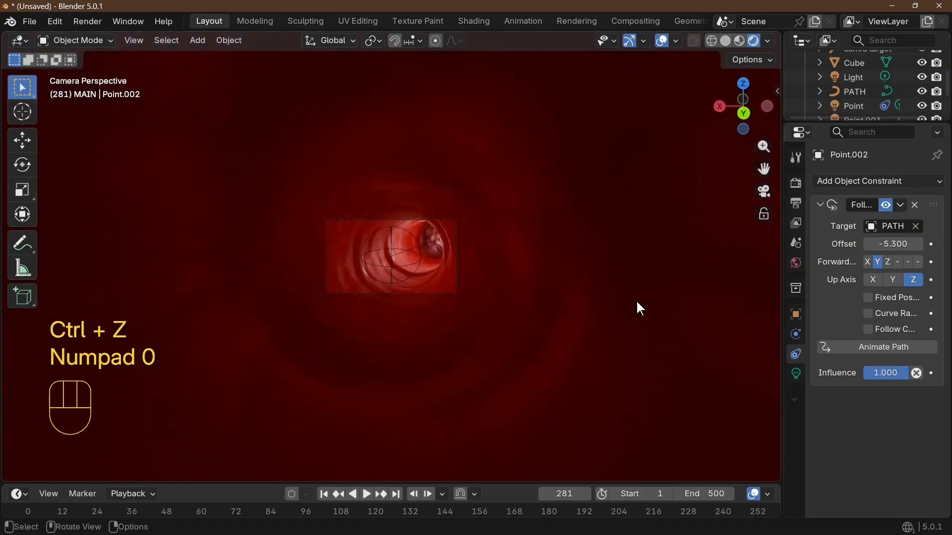
pyautogui.press('Delete')
pyautogui.scroll(-2, 857, 89)
pyautogui.click(857, 92)
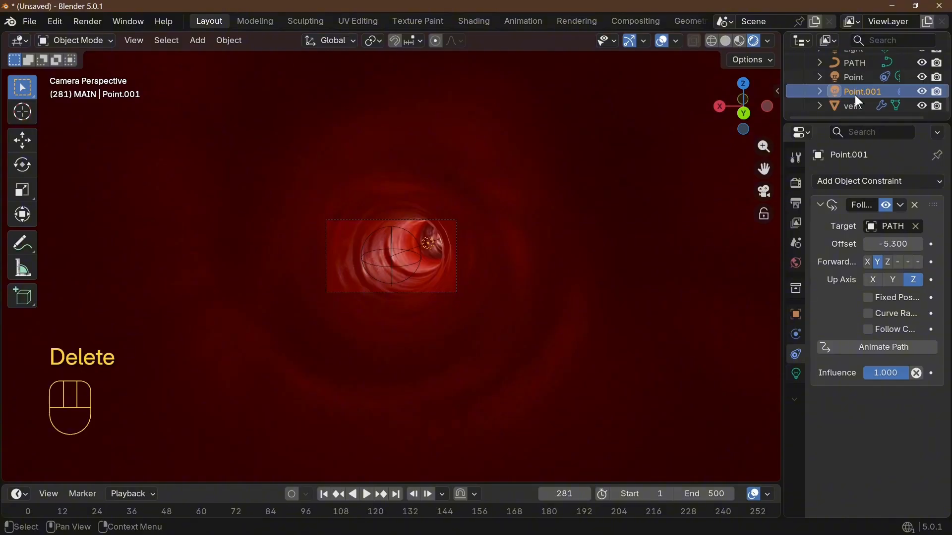
pyautogui.hotkey('shift', 'd')
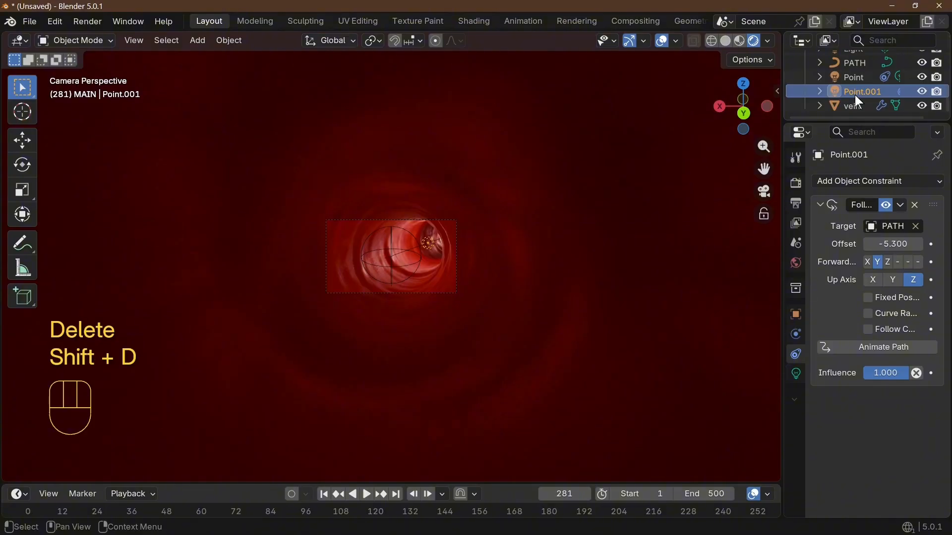
pyautogui.click(854, 94)
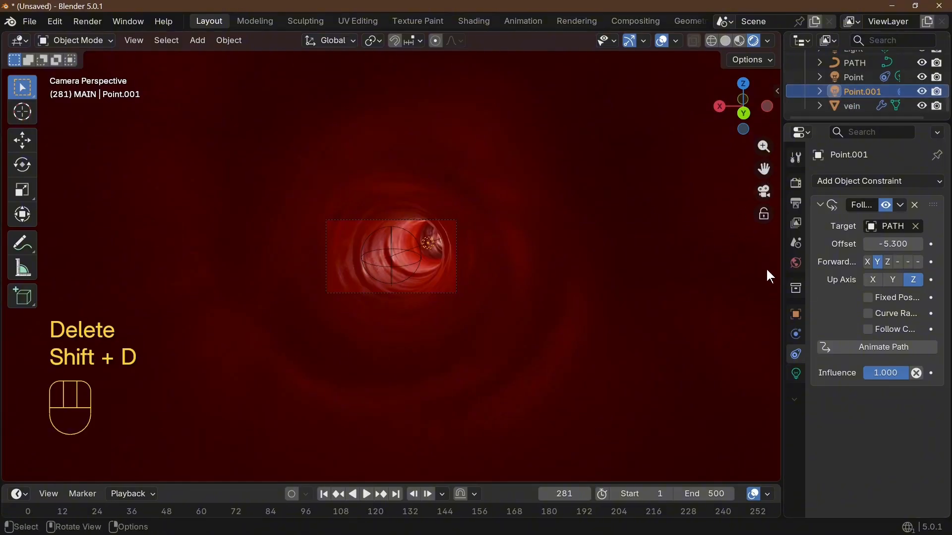
pyautogui.click(439, 303)
pyautogui.scroll(5, 438, 302)
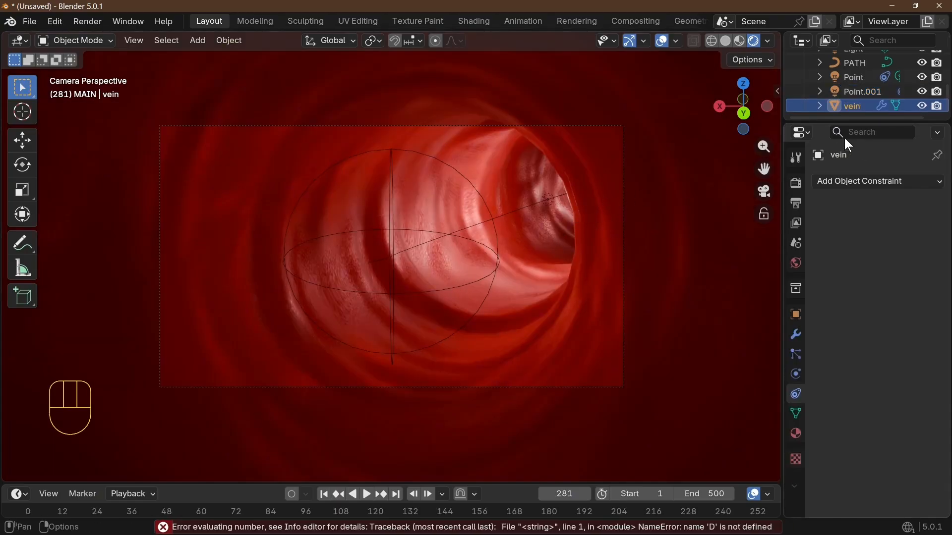
# Step: Duplicate the Point.001 light in place, set the copy's Follow Path offset to -1.1, and play back the animation to check the lighting
pyautogui.click(855, 94)
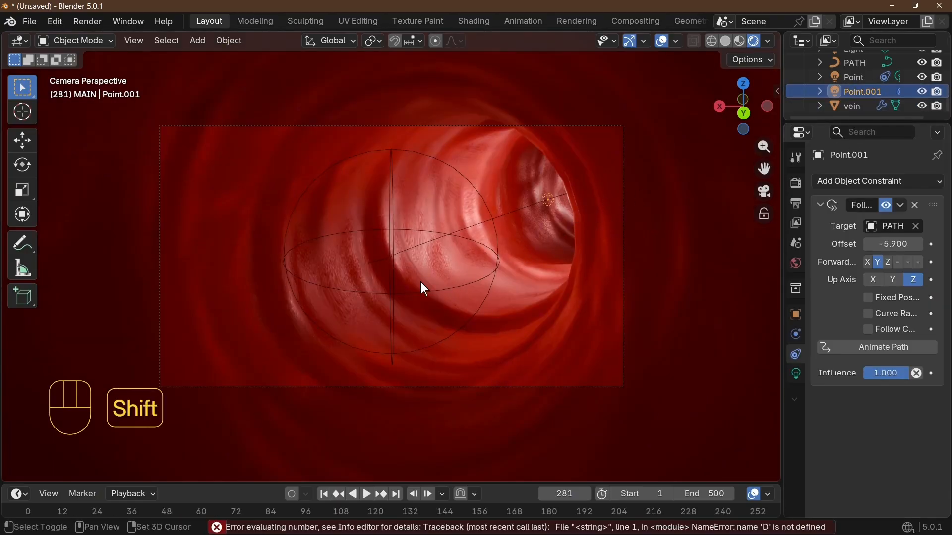
pyautogui.hotkey('shift', 'd')
pyautogui.rightClick(420, 282)
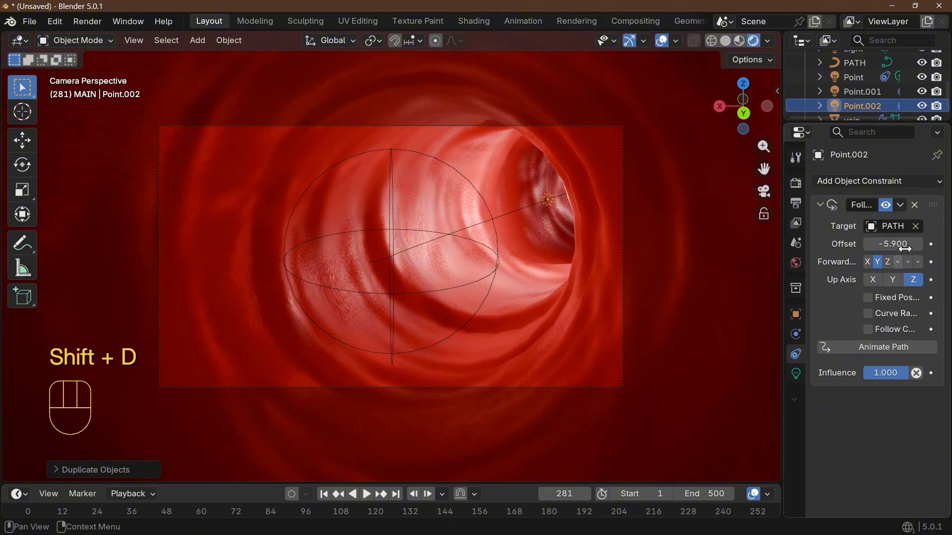
pyautogui.moveTo(905, 249); pyautogui.dragTo(949, 249)
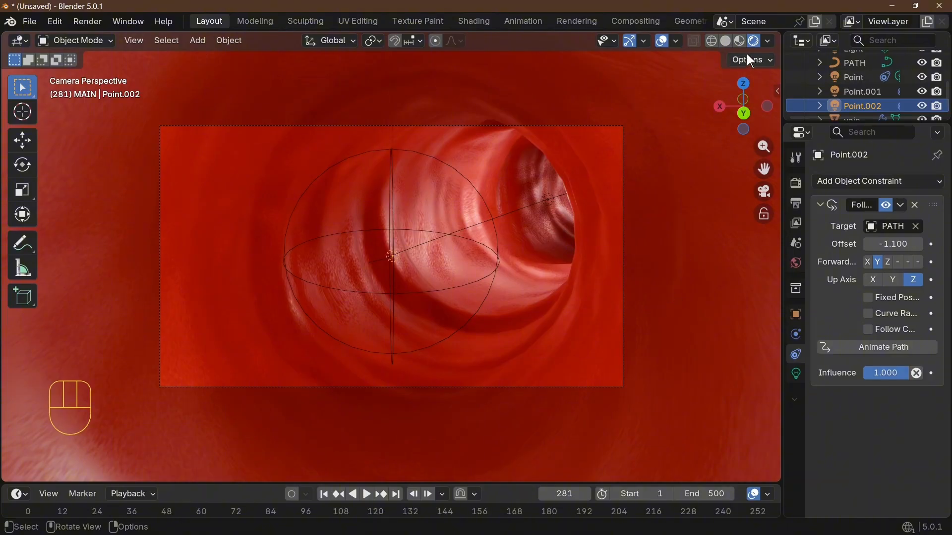
pyautogui.press('space')
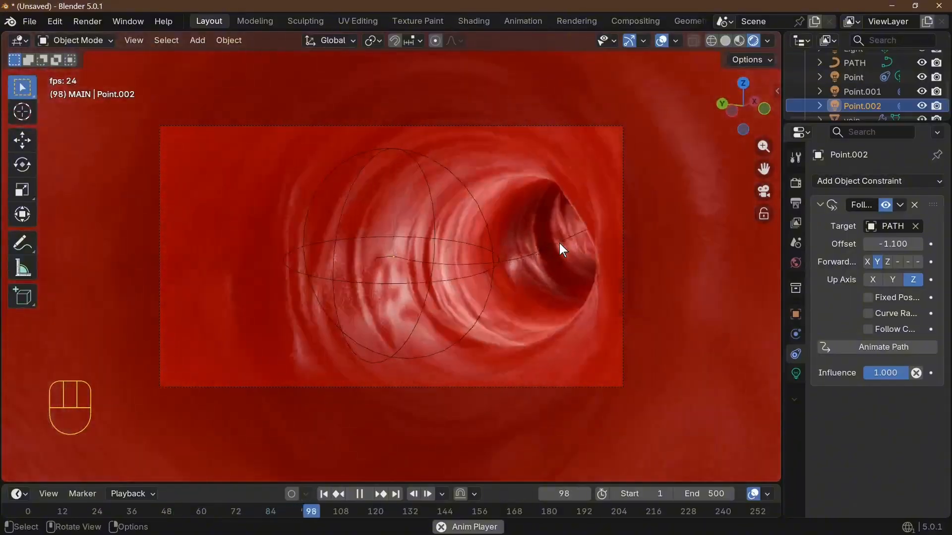
pyautogui.press('space')
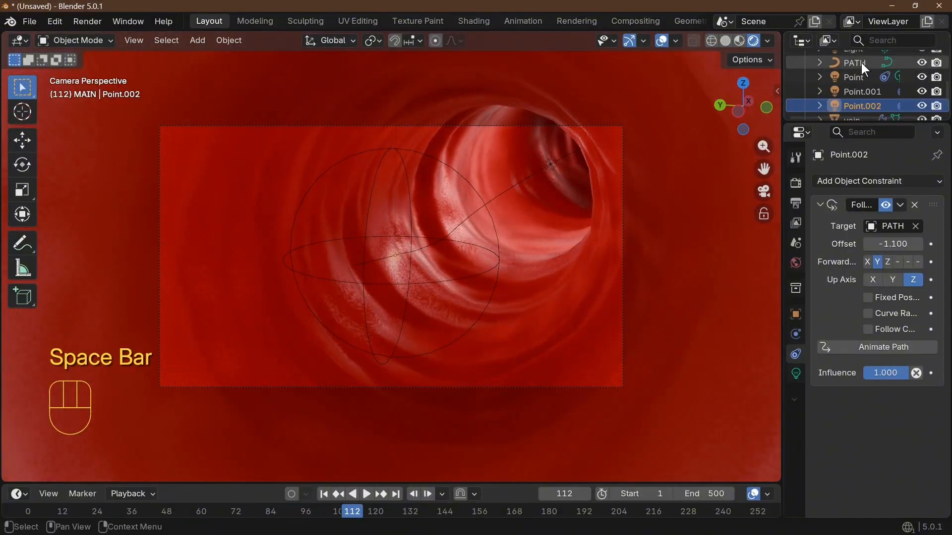
# Step: Duplicate the first point light in place, set the copy's Follow Path offset to -12.9, and check the lighting during playback
pyautogui.click(860, 77)
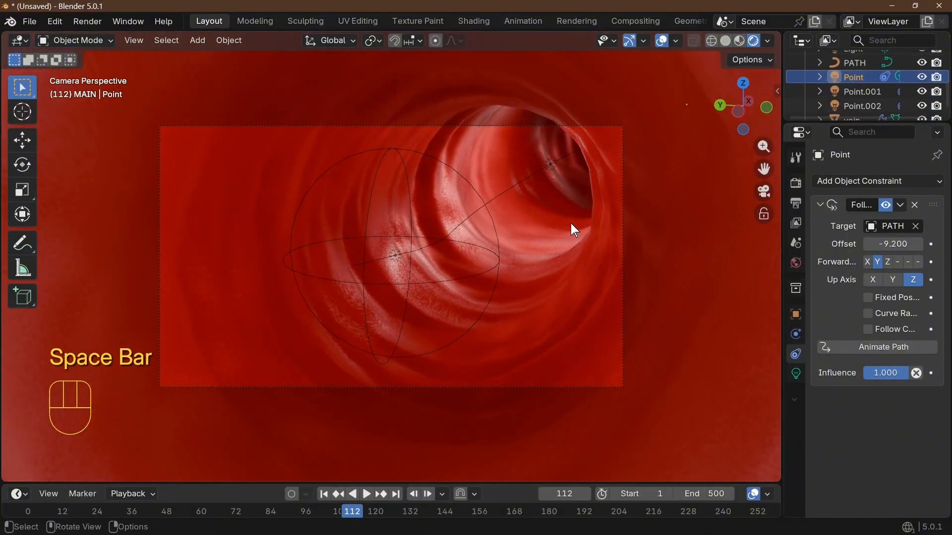
pyautogui.press('space')
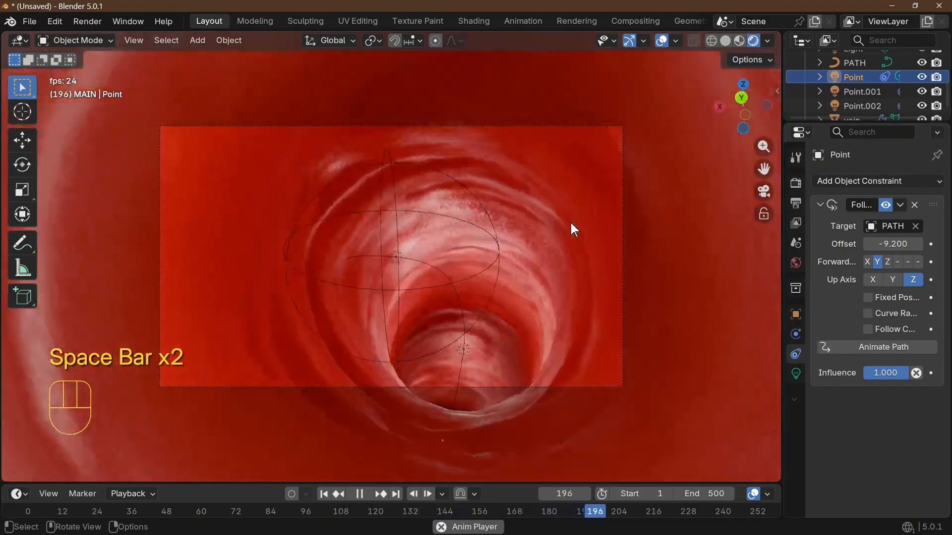
pyautogui.press('space')
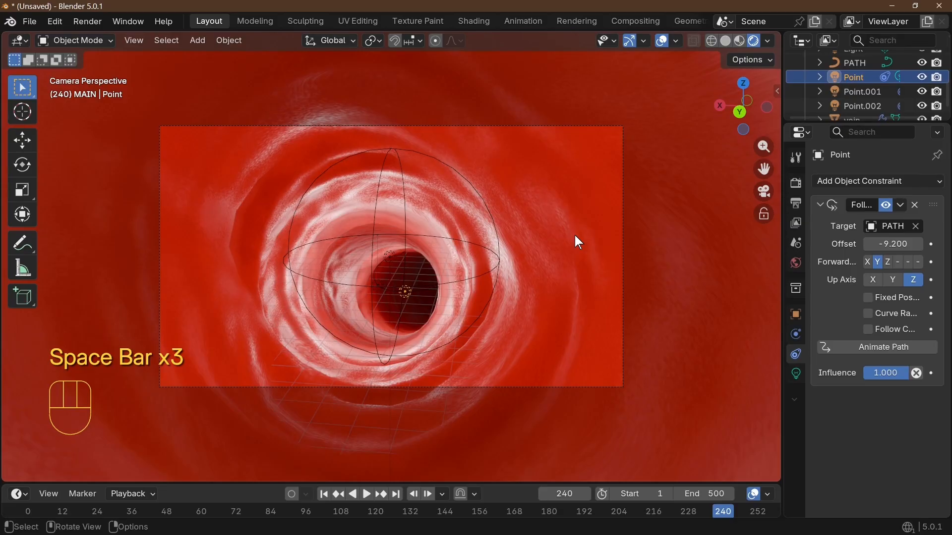
pyautogui.press('shift')
pyautogui.hotkey('shift', 'd')
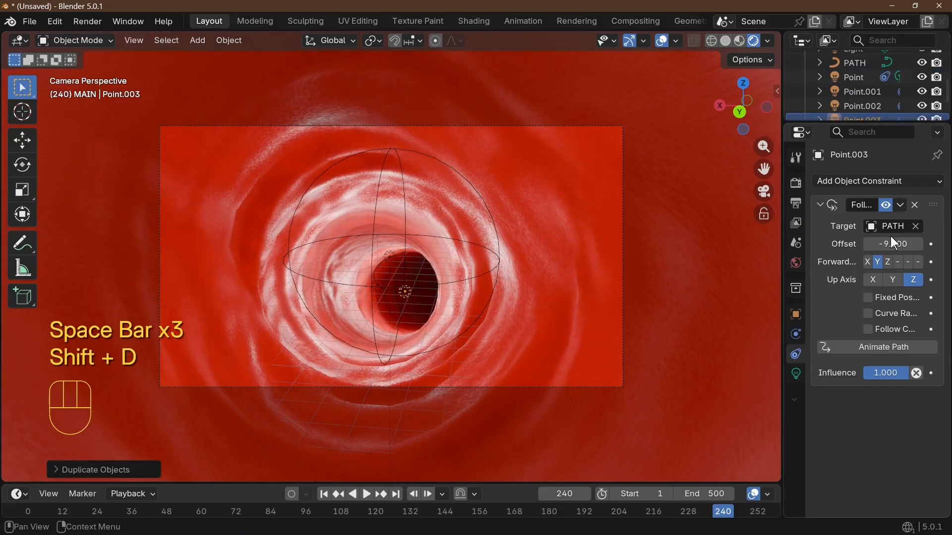
pyautogui.moveTo(893, 243); pyautogui.dragTo(873, 244)
pyautogui.press('space')
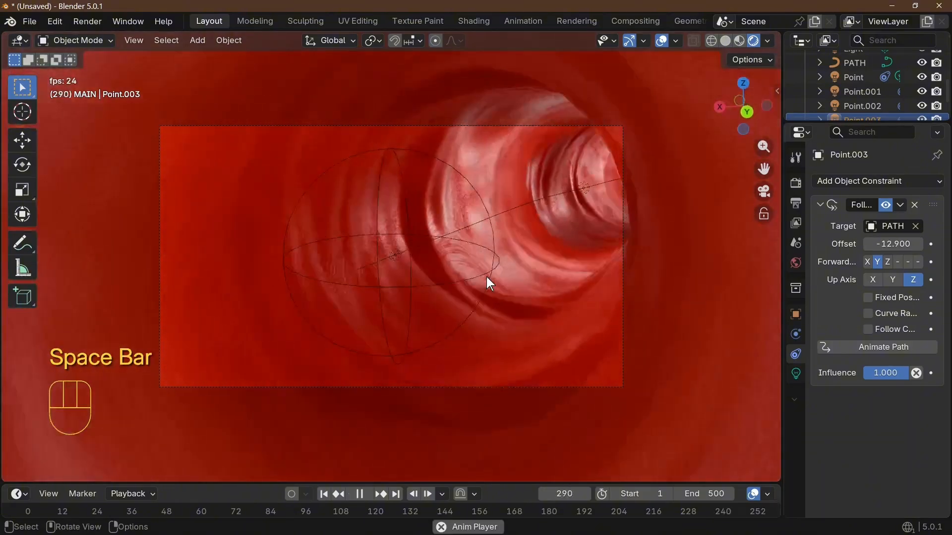
pyautogui.press('space')
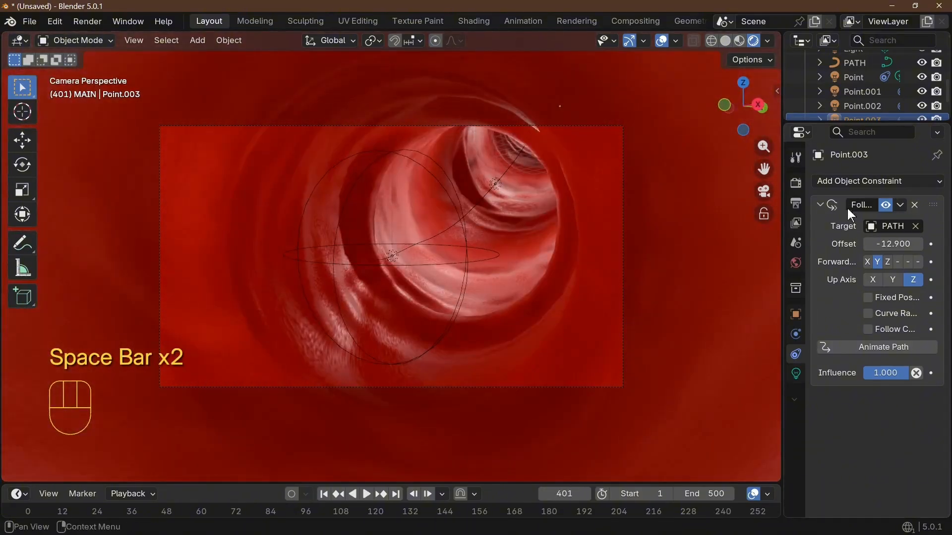
# Step: Change the first point light's colour to a saturated red
pyautogui.click(797, 375)
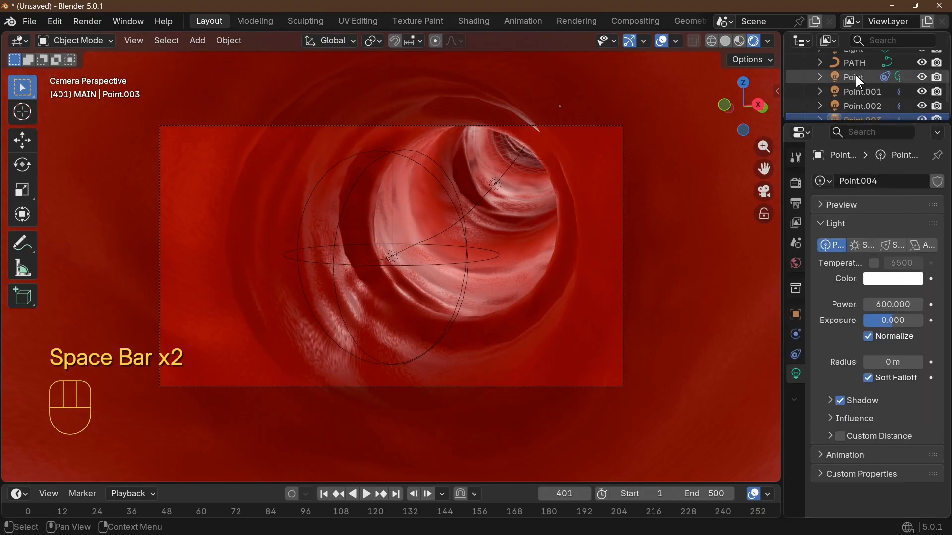
pyautogui.click(855, 77)
pyautogui.click(901, 276)
pyautogui.moveTo(844, 101); pyautogui.dragTo(852, 157)
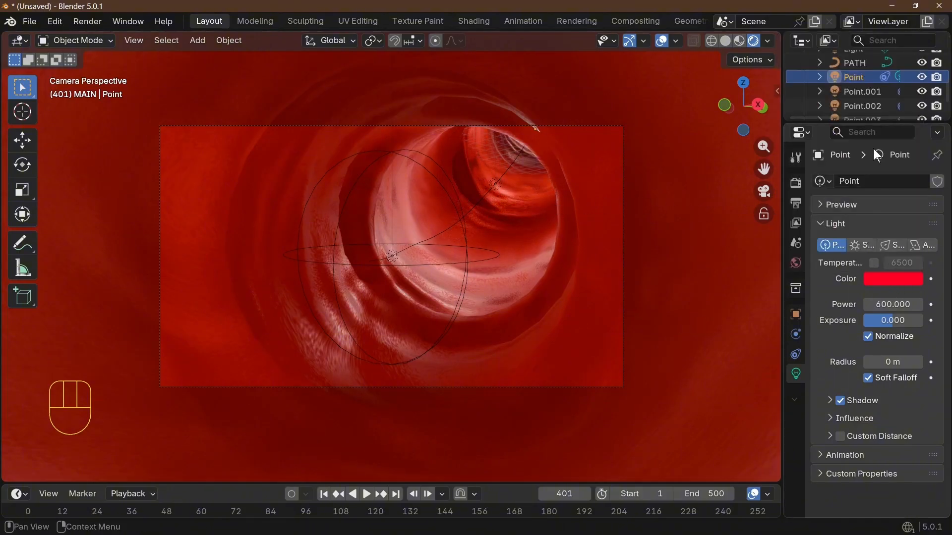
# Step: Undo the trial colour on the Point.001 light and set the Point.002 light's colour to orange-red (#FF3800)
pyautogui.click(858, 91)
pyautogui.click(892, 279)
pyautogui.moveTo(856, 134); pyautogui.dragTo(829, 156)
pyautogui.hotkey('ctrl', 'z')
pyautogui.hotkey('ctrl', 'z')
pyautogui.click(900, 280)
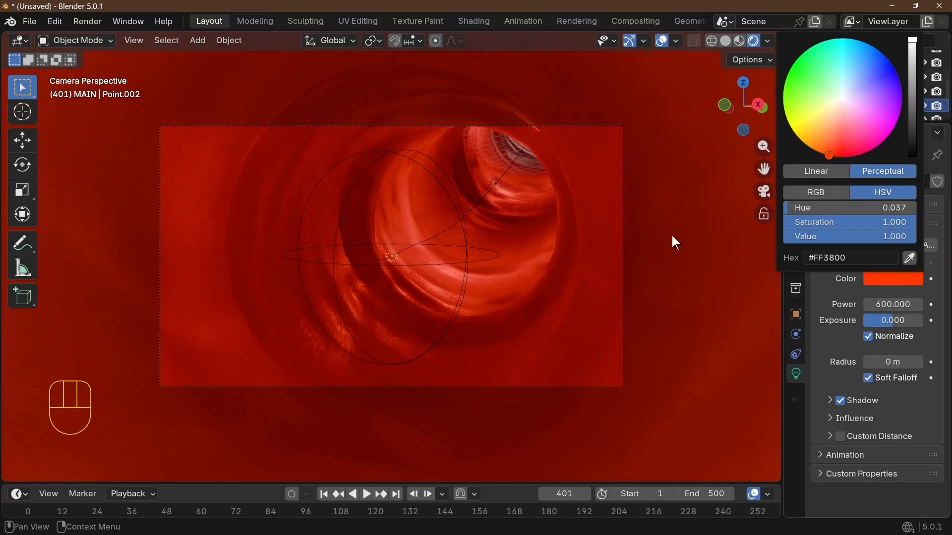
# Step: Set the Point.003 light's colour to orange (#FF7A00) and play the animation to check the tinted lighting
pyautogui.scroll(-2, 871, 96)
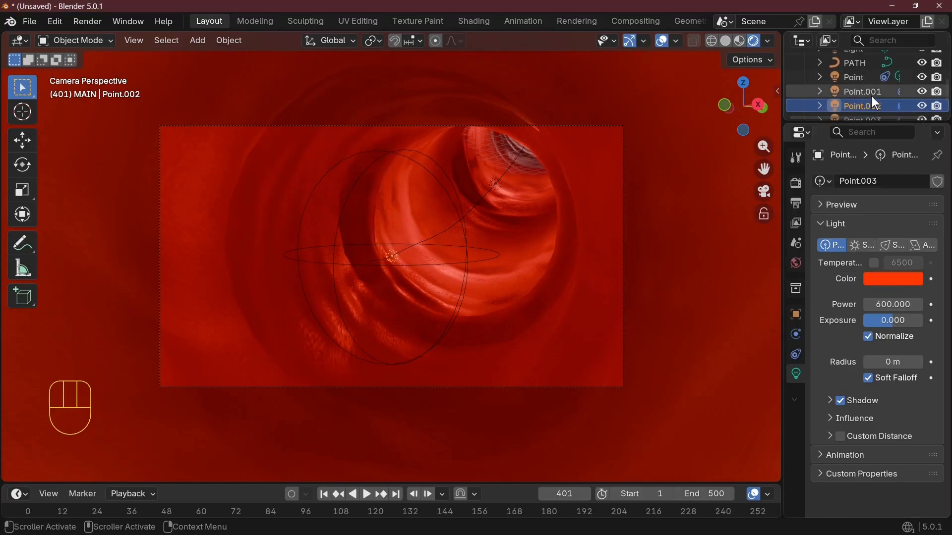
pyautogui.click(871, 90)
pyautogui.click(892, 279)
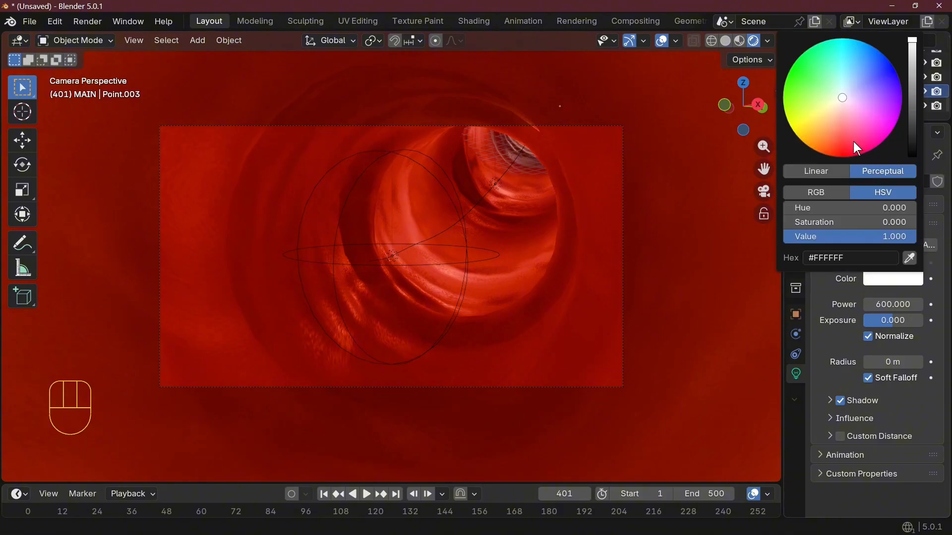
pyautogui.moveTo(846, 132); pyautogui.dragTo(814, 150)
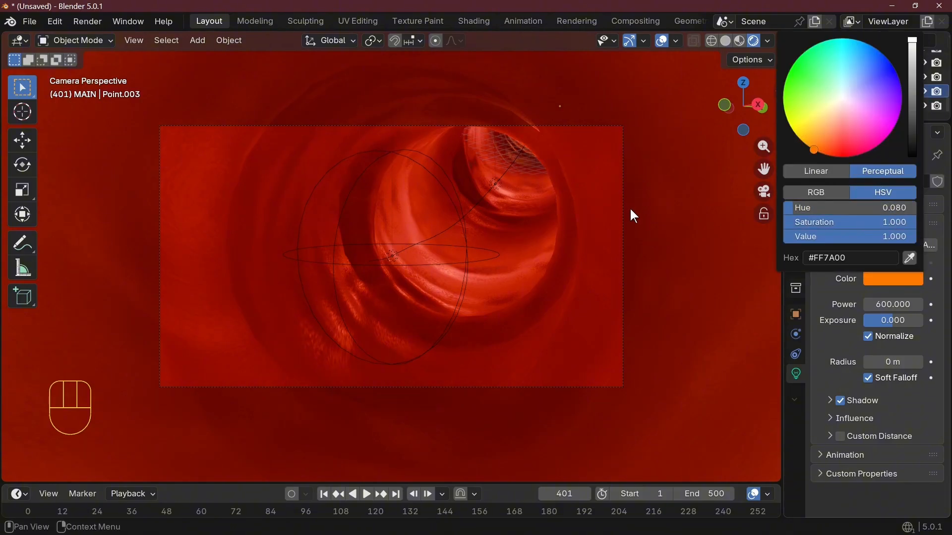
pyautogui.press('space')
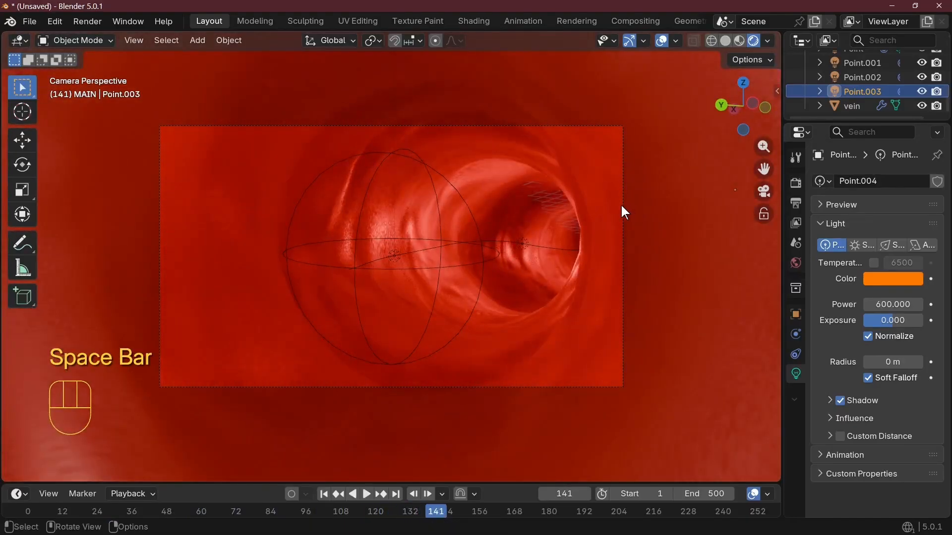
# Step: Leave the camera view, frame the default cube at the origin, and scale it by 0.5
pyautogui.moveTo(618, 172); pyautogui.dragTo(525, 236, button='middle')
pyautogui.scroll(-5, 528, 235)
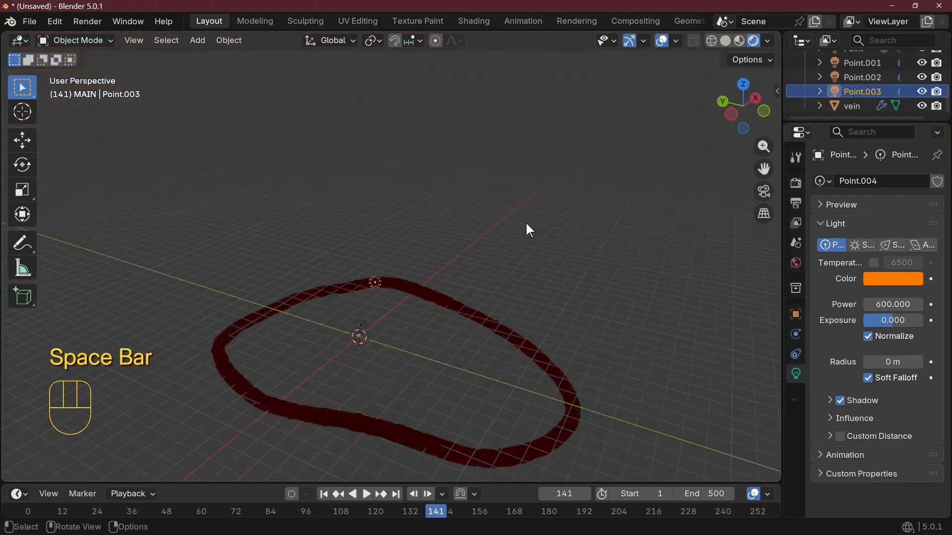
pyautogui.click(361, 335)
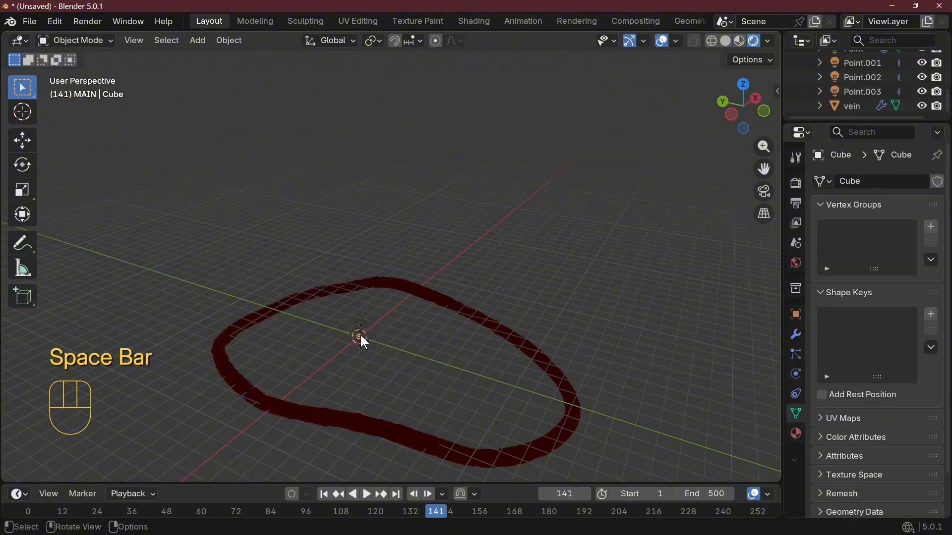
pyautogui.press('KP_Decimal')
pyautogui.scroll(-3, 633, 20)
pyautogui.scroll(-4, 418, 231)
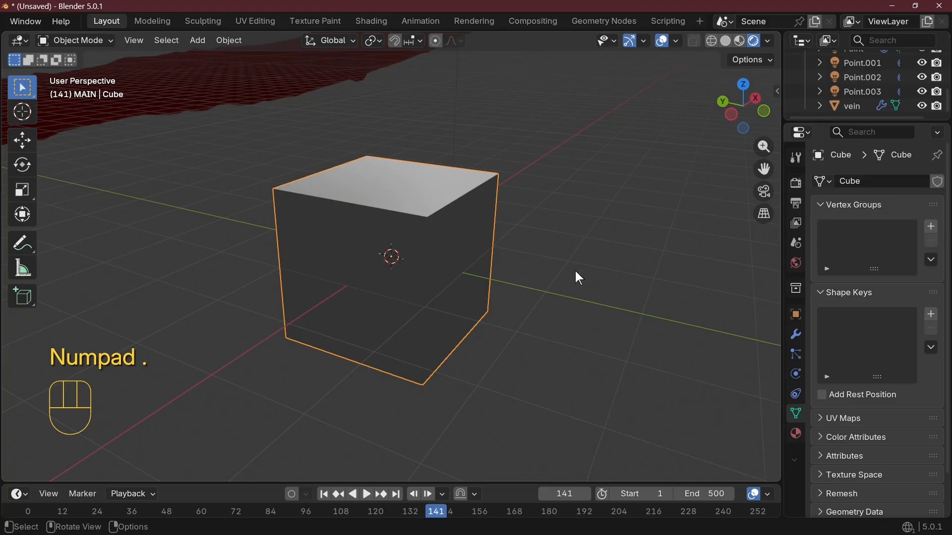
pyautogui.press('s')
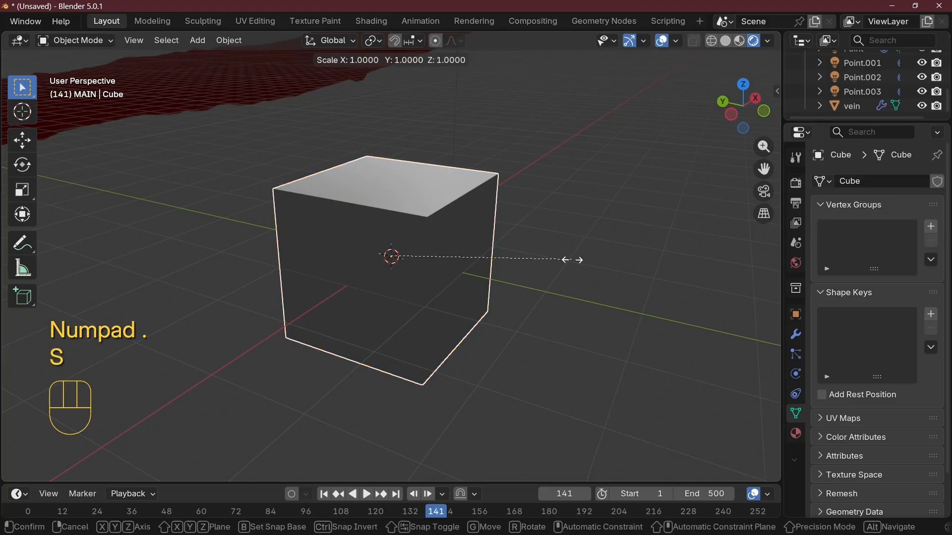
pyautogui.press('KP_Decimal')
pyautogui.press('KP_5')
pyautogui.press('KP_Enter')
# Step: Rename the cube's material to blood and set its base colour to red (#E7000FFF)
pyautogui.click(796, 433)
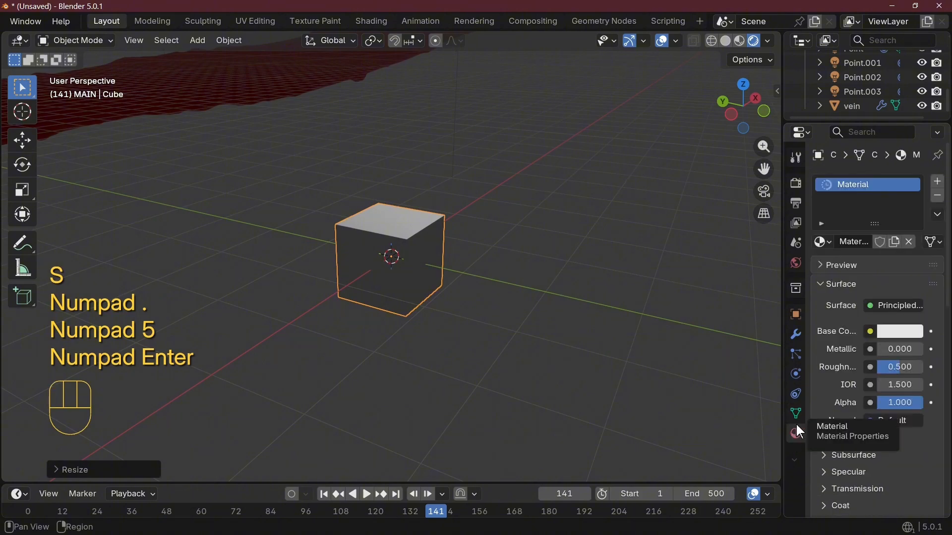
pyautogui.doubleClick(850, 184)
pyautogui.write('bl')
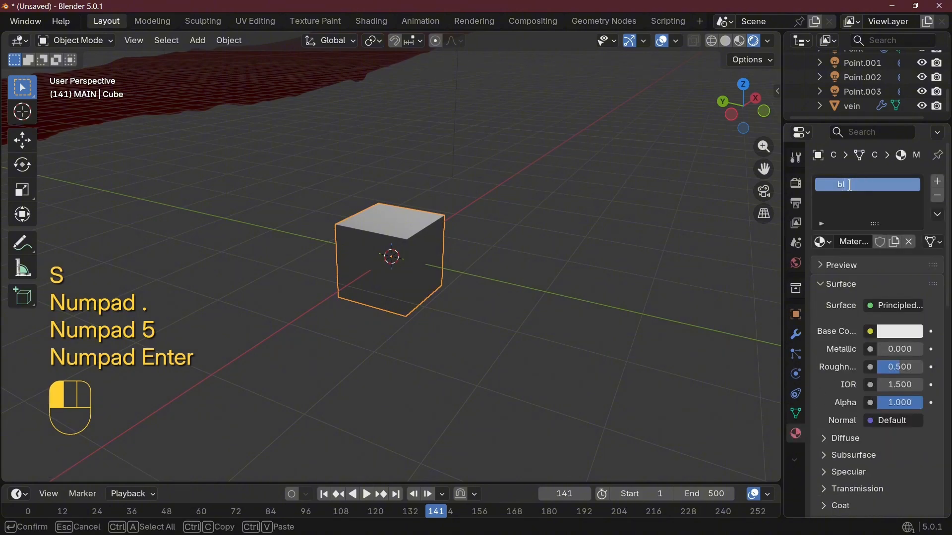
pyautogui.write('ood')
pyautogui.press('Return')
pyautogui.click(899, 334)
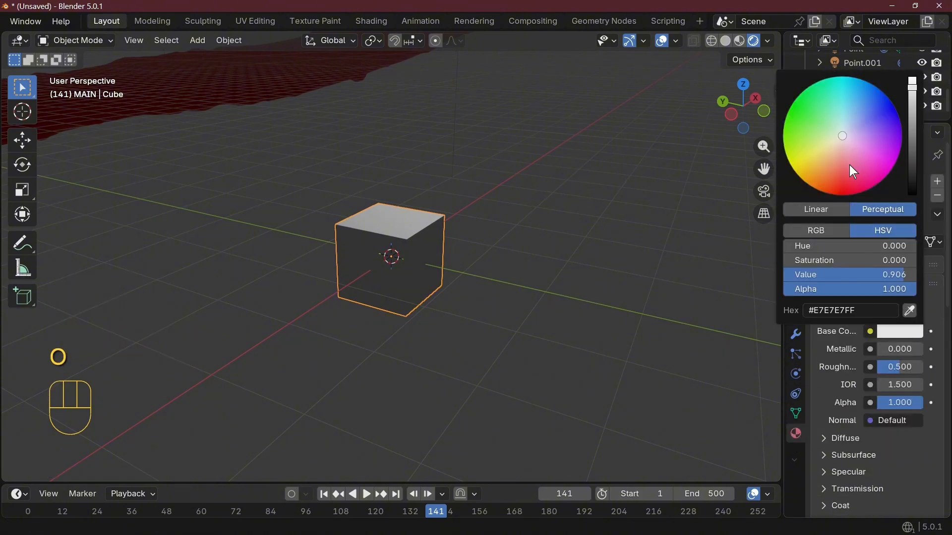
pyautogui.moveTo(849, 168); pyautogui.dragTo(847, 203)
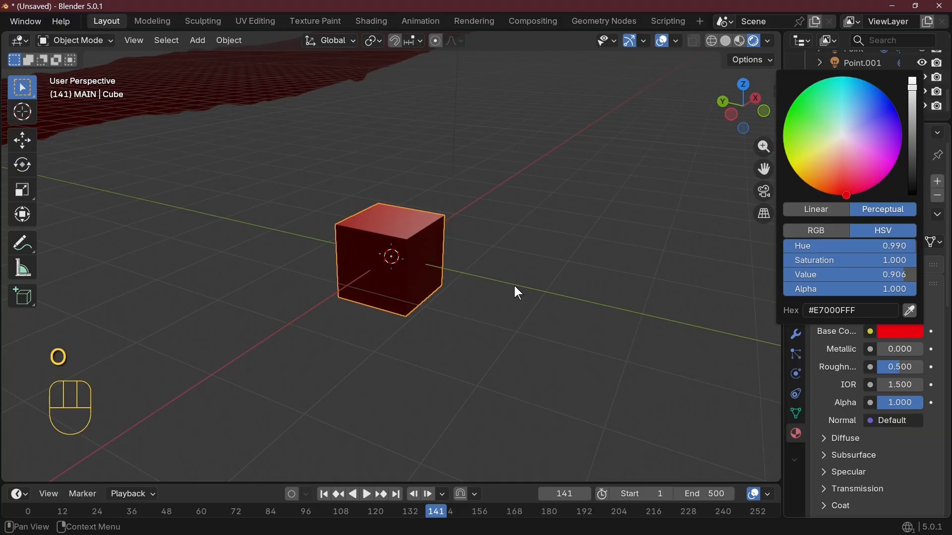
# Step: Switch the viewport to Material Preview shading and flatten the cube along Z to about half its height
pyautogui.click(730, 40)
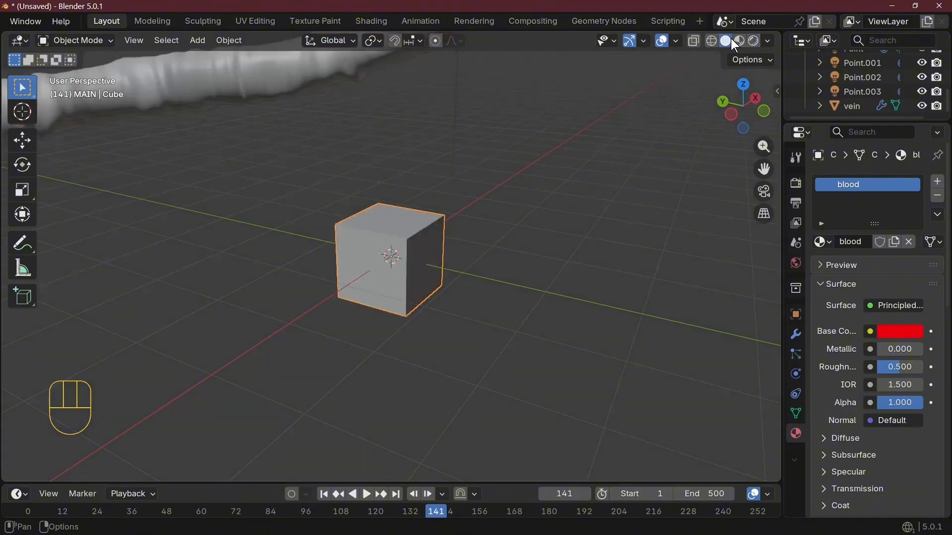
pyautogui.click(740, 41)
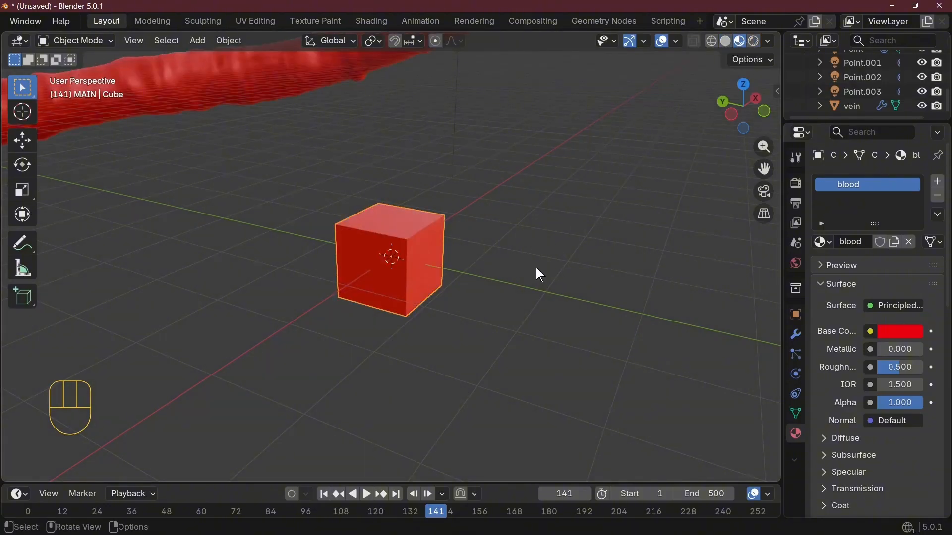
pyautogui.moveTo(533, 267)
pyautogui.mouseDown(button='middle')
pyautogui.moveTo(493, 254)
pyautogui.moveTo(543, 258)
pyautogui.mouseUp(button='middle')
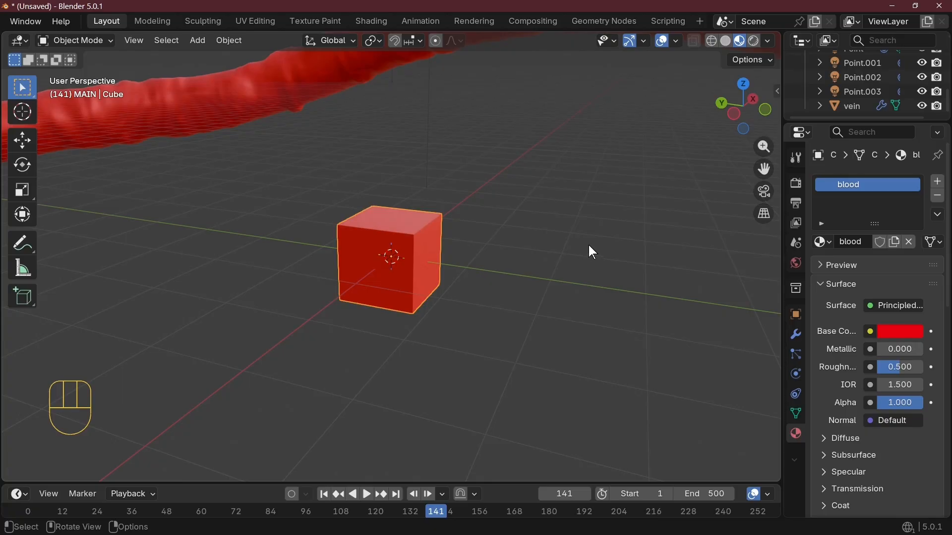
pyautogui.press('s')
pyautogui.press('z')
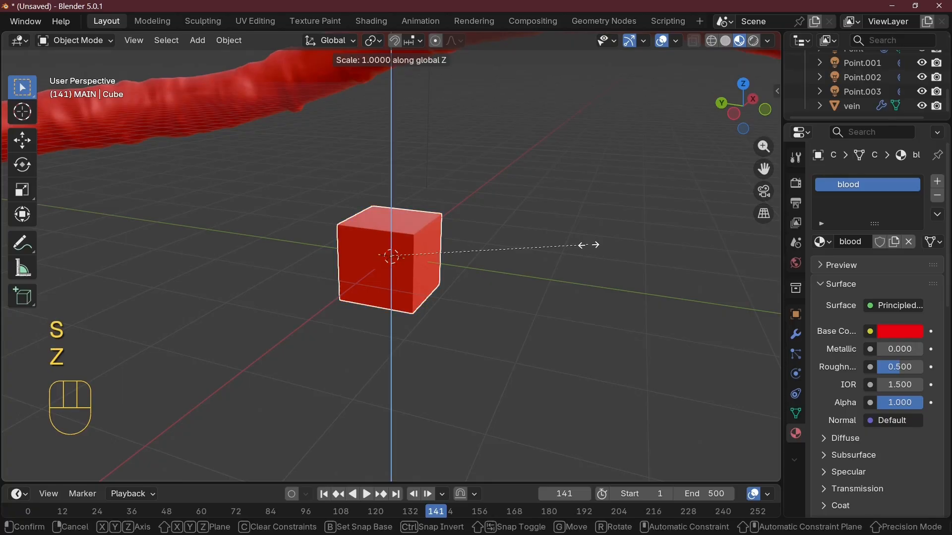
pyautogui.click(489, 262)
pyautogui.press('ctrl')
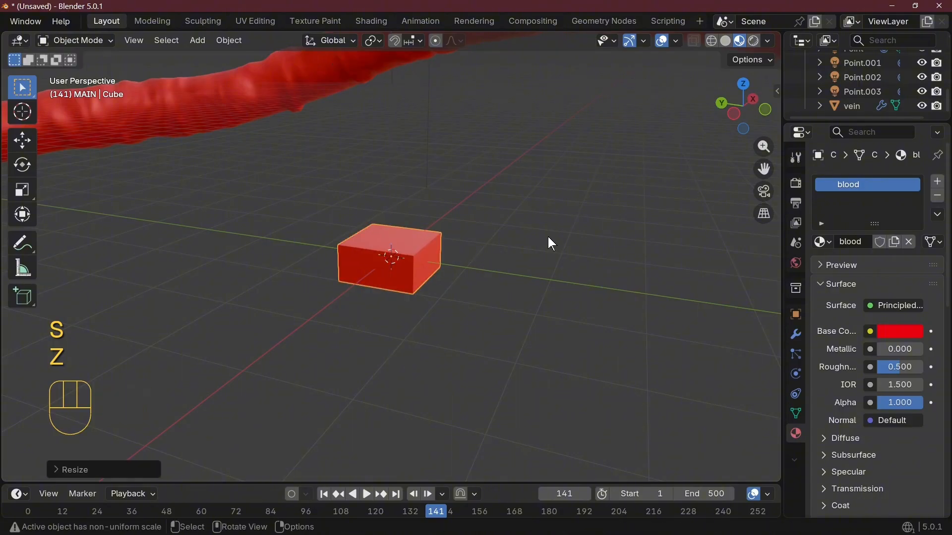
# Step: Apply the flattened cube's scale
pyautogui.press('ctrl')
pyautogui.hotkey('ctrl', 'a')
pyautogui.click(524, 295)
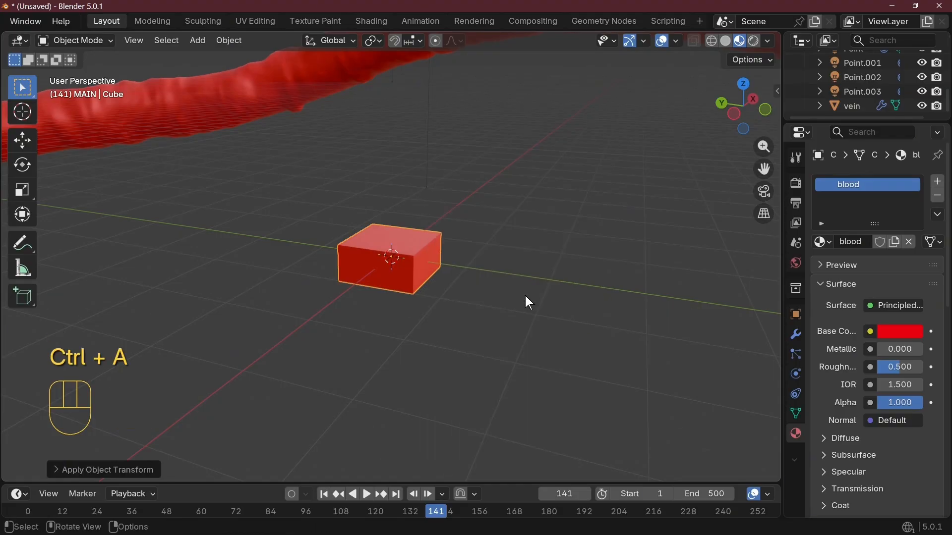
# Step: Add a Catmull-Clark Subdivision Surface modifier to the flattened cube and set its viewport levels to 4
pyautogui.moveTo(560, 292); pyautogui.dragTo(526, 266, button='middle')
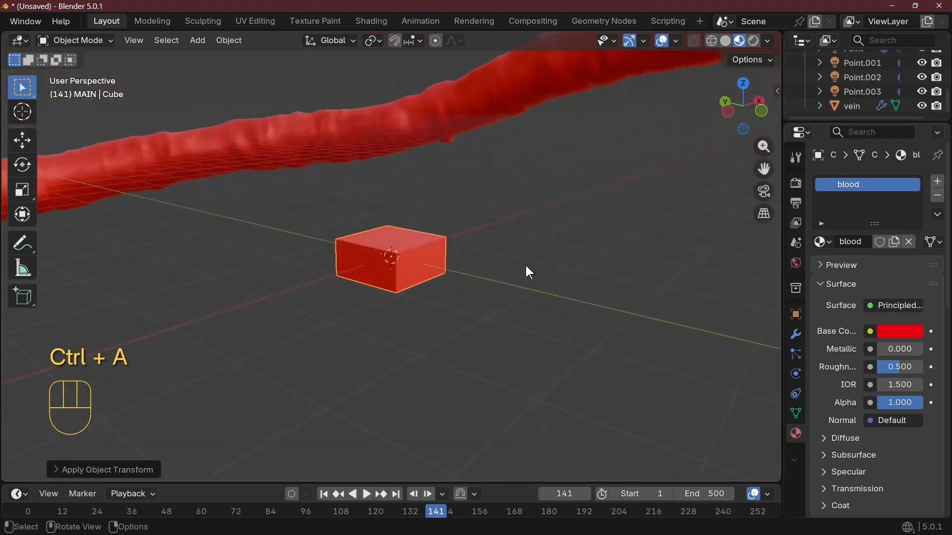
pyautogui.scroll(3, 524, 266)
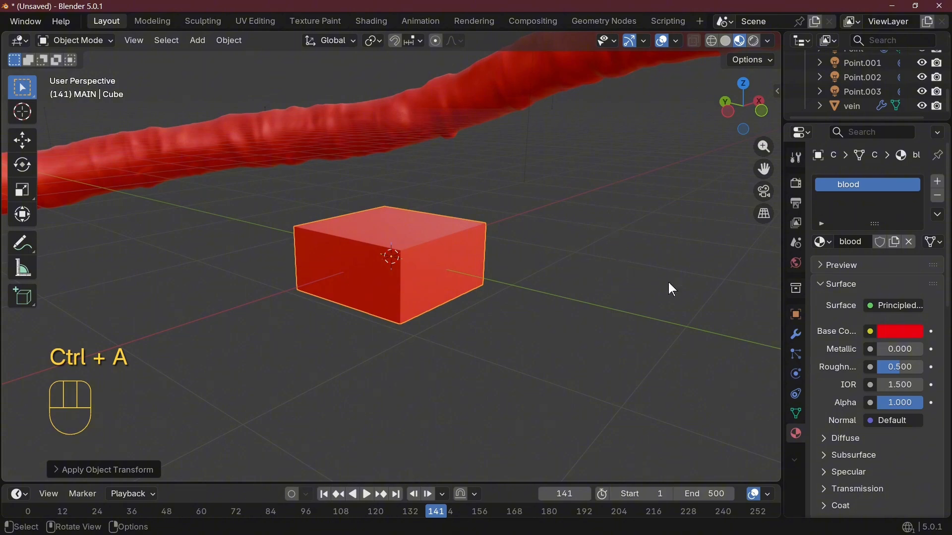
pyautogui.click(796, 334)
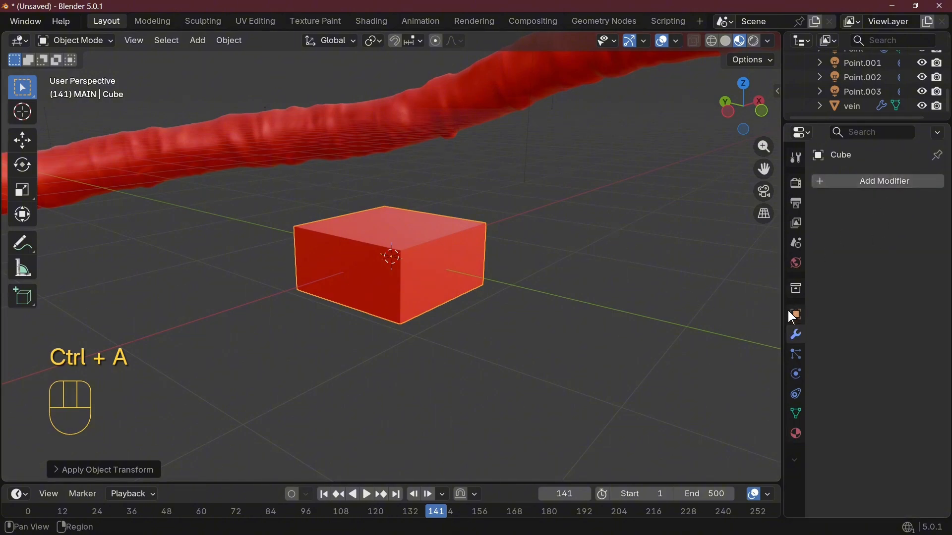
pyautogui.click(863, 179)
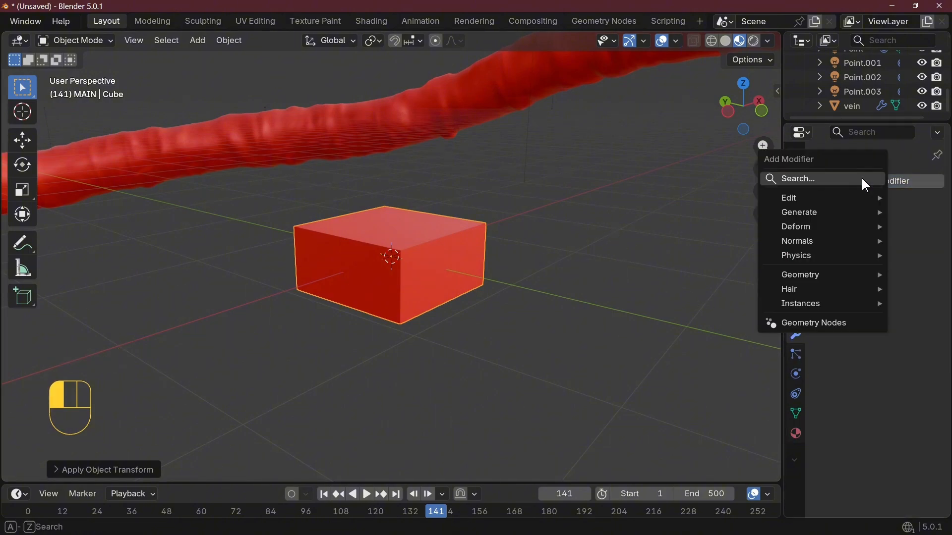
pyautogui.click(814, 176)
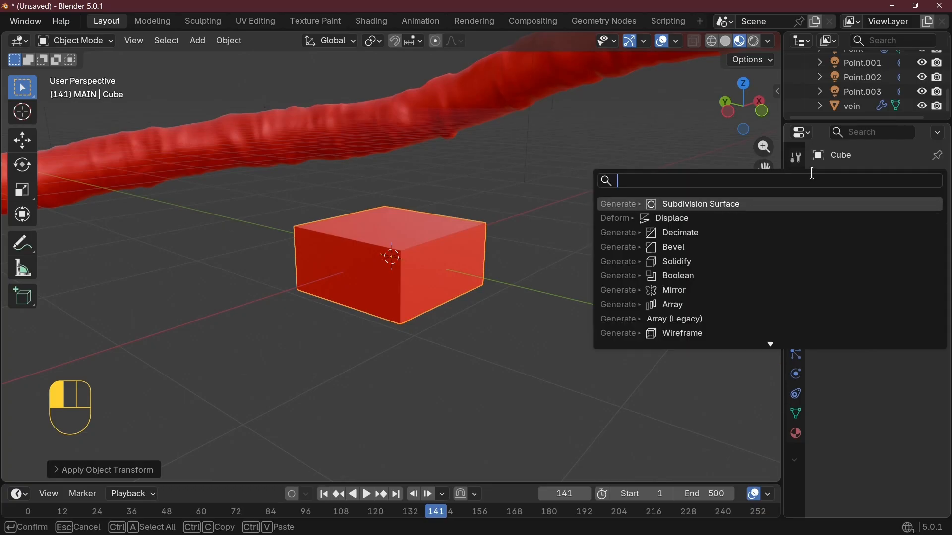
pyautogui.write('s')
pyautogui.click(725, 207)
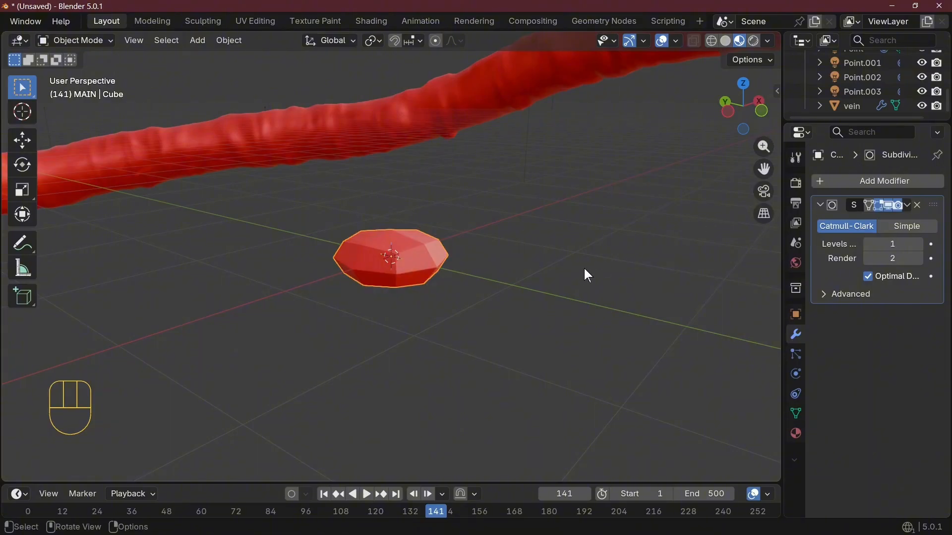
pyautogui.click(918, 243)
pyautogui.click(918, 244)
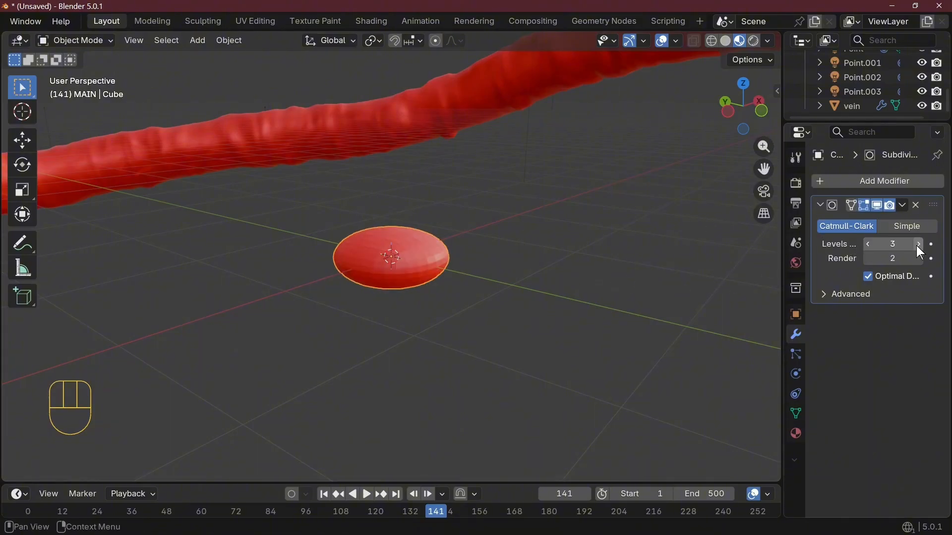
pyautogui.click(918, 243)
# Step: Shade the subdivided cell with Shade Auto Smooth
pyautogui.moveTo(716, 248); pyautogui.dragTo(421, 269, button='middle')
pyautogui.rightClick(420, 264)
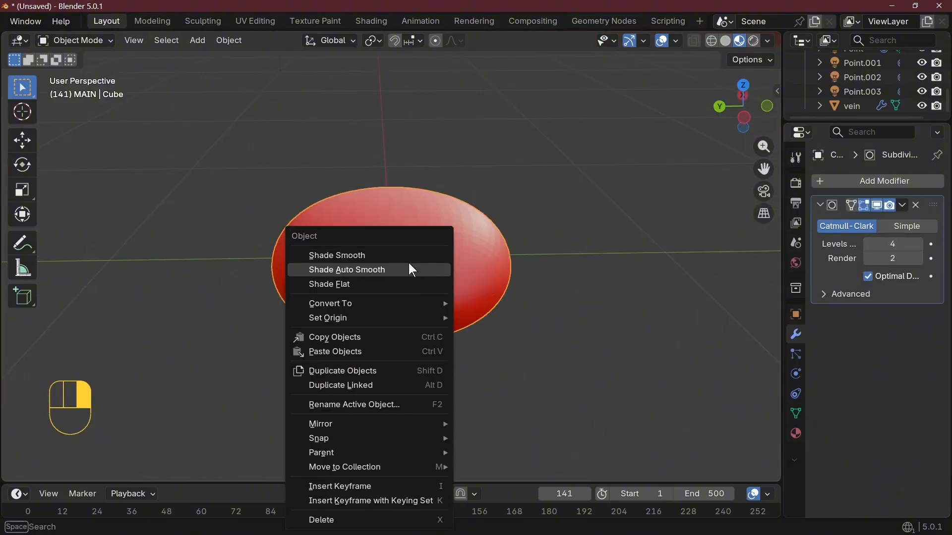
pyautogui.click(409, 269)
pyautogui.moveTo(495, 74); pyautogui.dragTo(518, 223, button='middle')
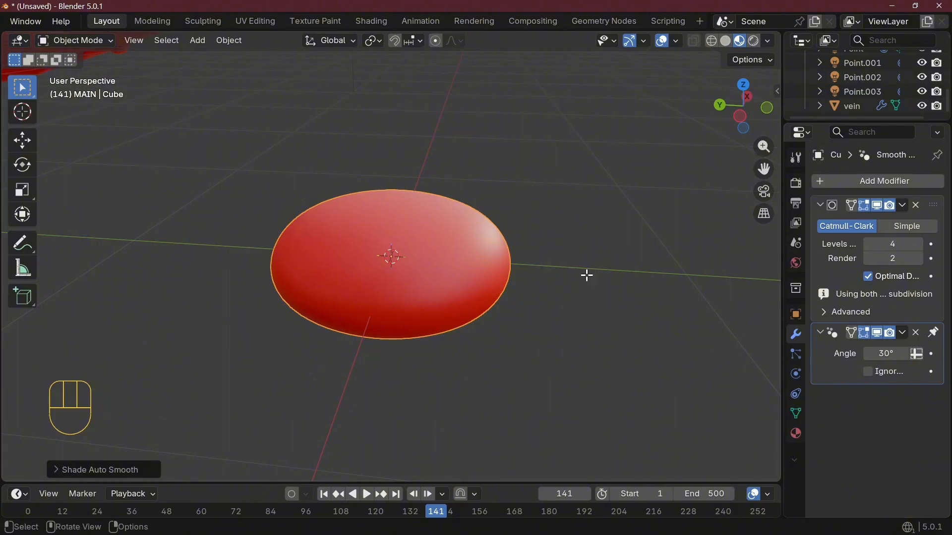
# Step: Check the cell's base mesh in Edit Mode and apply the Subdivision Surface modifier from Object Mode
pyautogui.press('Tab')
pyautogui.press('Tab')
pyautogui.press('Tab')
pyautogui.press('Tab')
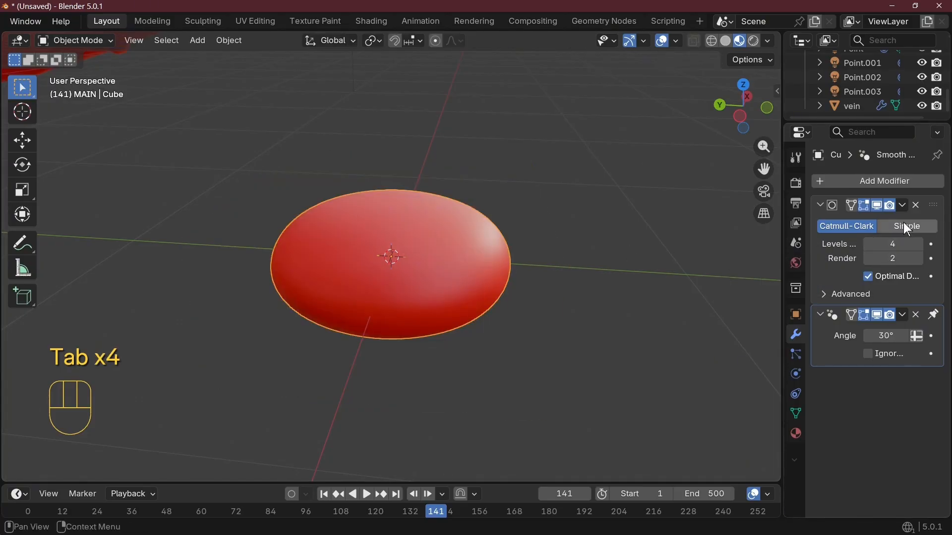
pyautogui.click(903, 204)
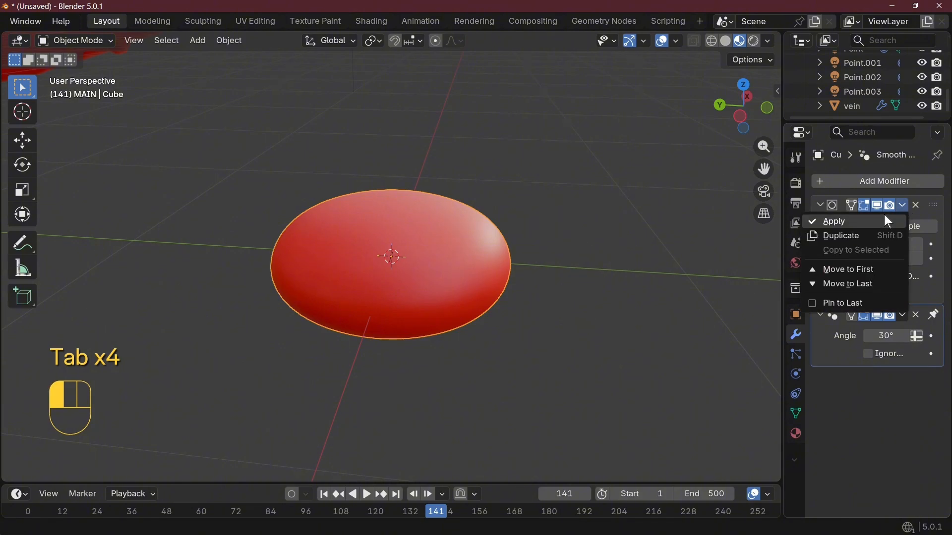
pyautogui.click(874, 219)
# Step: In Edit Mode, select the centre vertex on the cell's upper face together with the matching centre vertex on its underside
pyautogui.press('Tab')
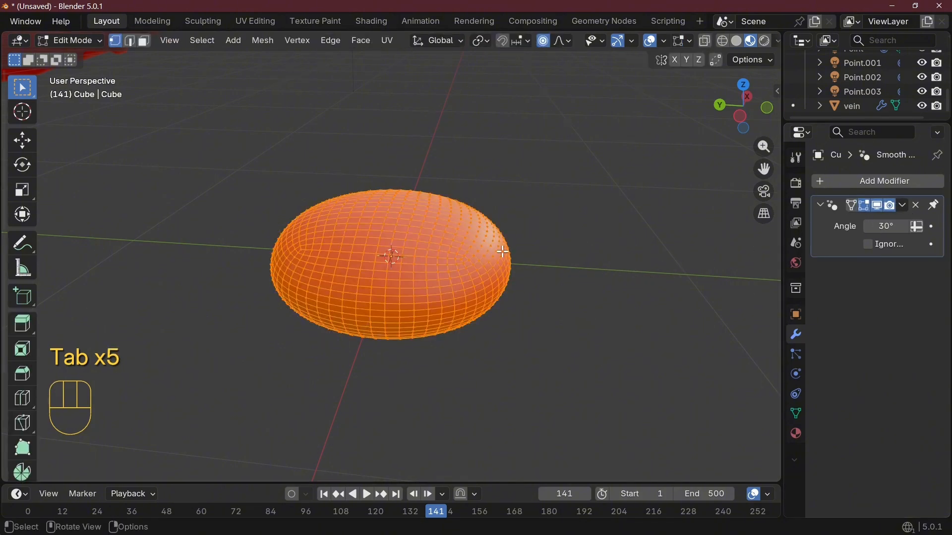
pyautogui.moveTo(508, 255); pyautogui.dragTo(529, 344, button='middle')
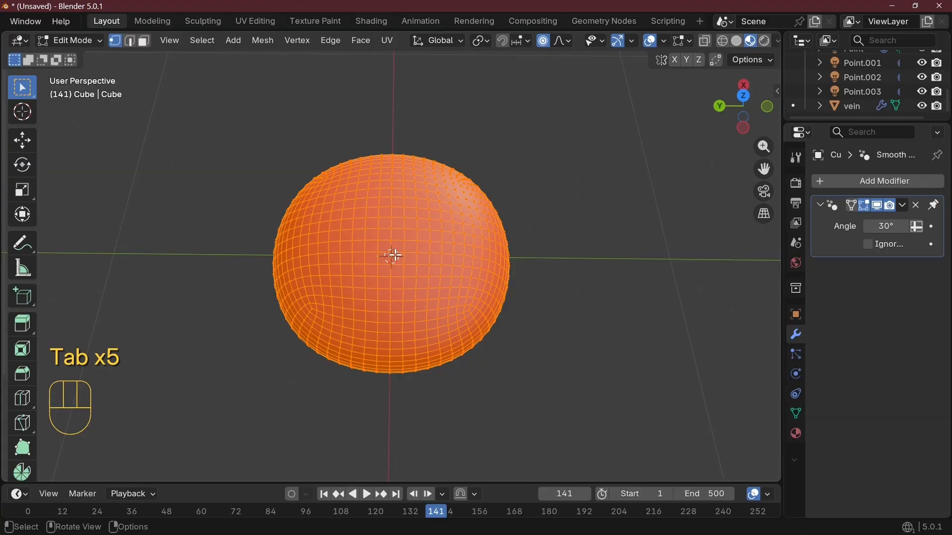
pyautogui.press('KP_7')
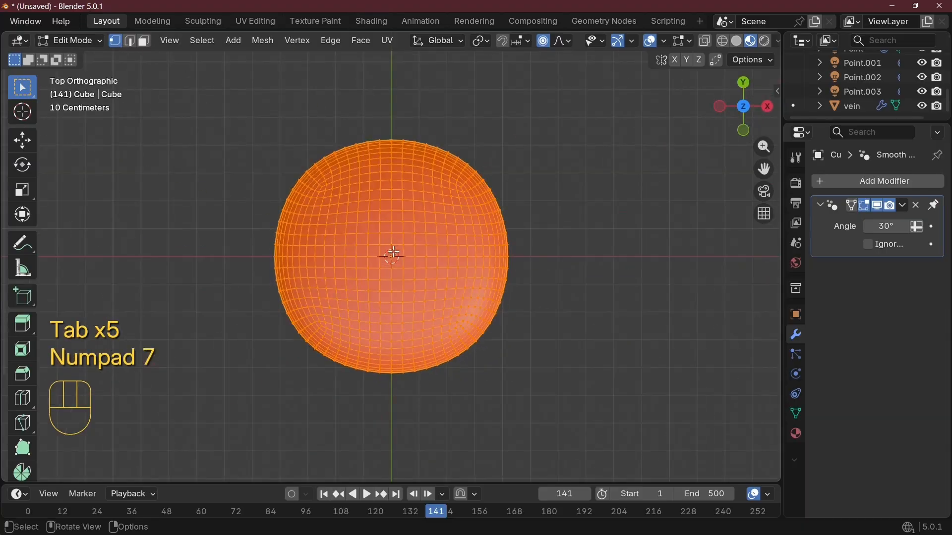
pyautogui.scroll(2, 396, 254)
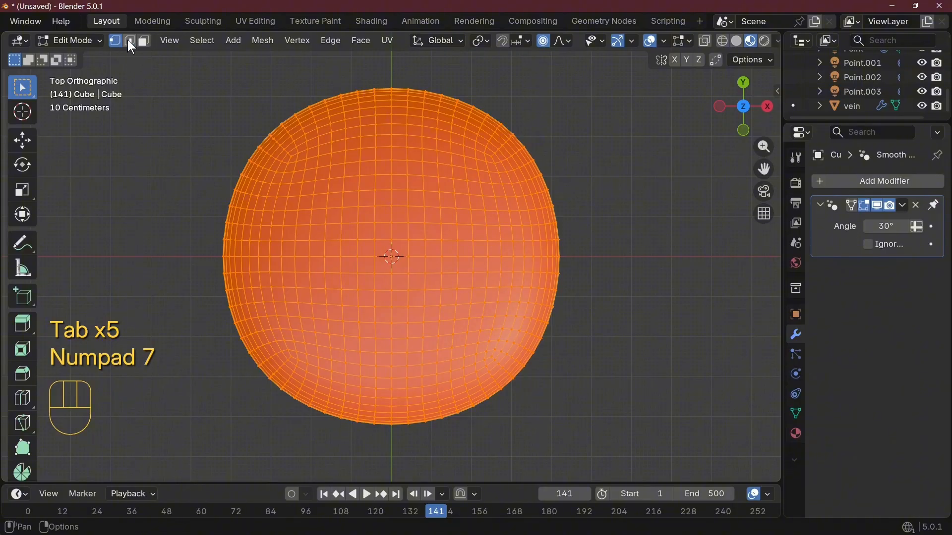
pyautogui.click(391, 257)
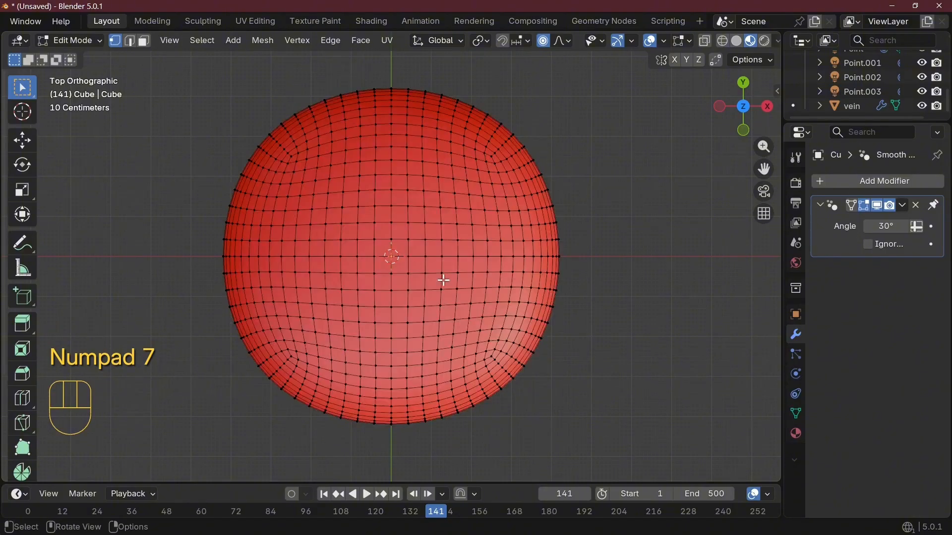
pyautogui.moveTo(422, 308); pyautogui.dragTo(423, 226, button='middle')
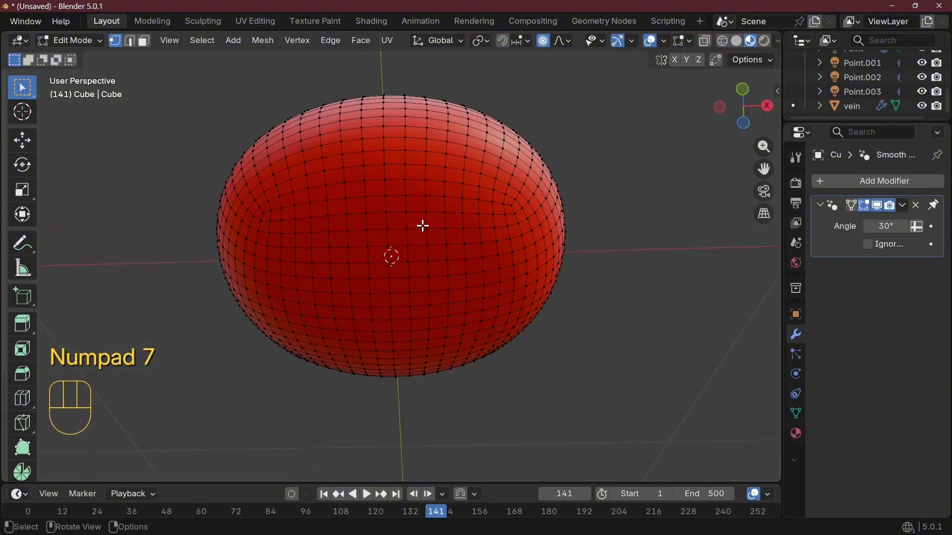
pyautogui.press('ctrl+KP_7')
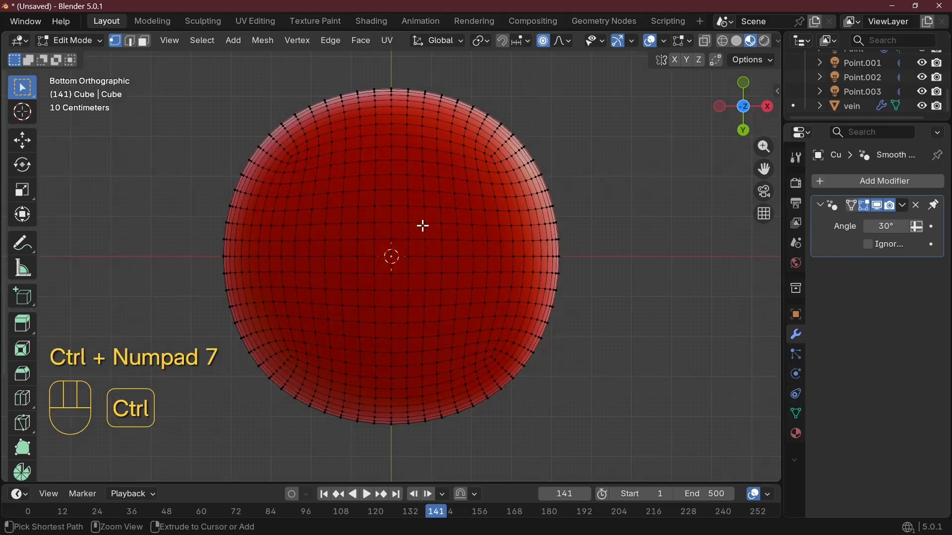
pyautogui.keyDown('shift'); pyautogui.click(391, 257); pyautogui.keyUp('shift')
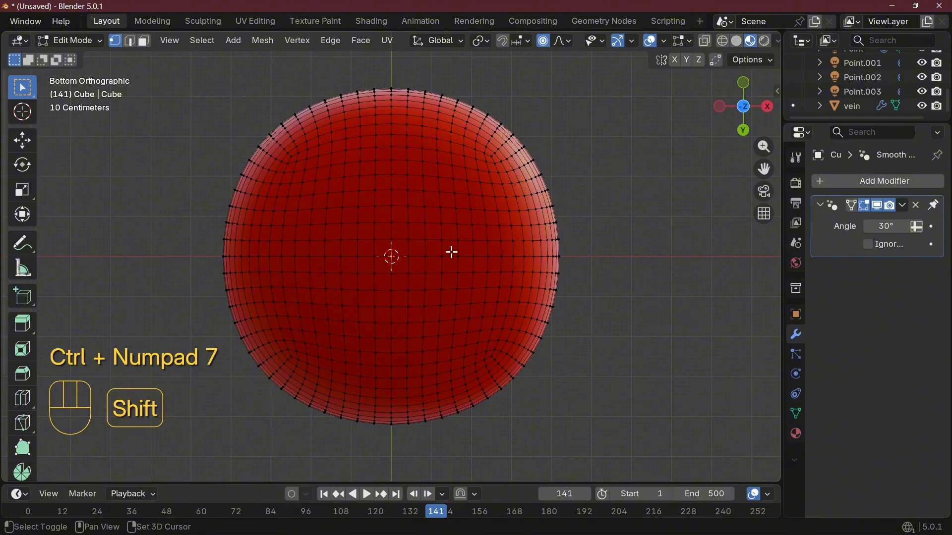
pyautogui.moveTo(521, 240); pyautogui.dragTo(526, 409, button='middle')
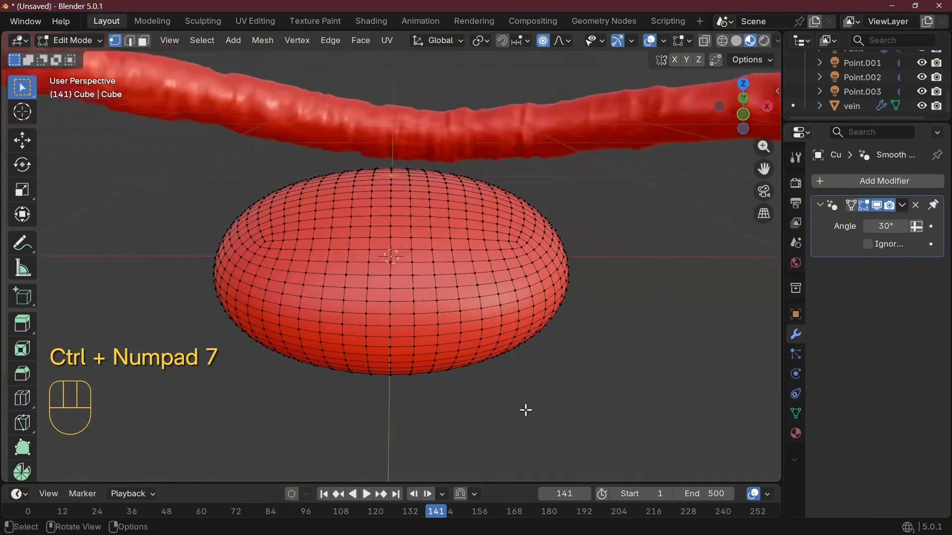
# Step: Scale the two centre vertices inward along Z with smooth proportional editing, using a size of about 0.47, to dimple both faces
pyautogui.click(547, 41)
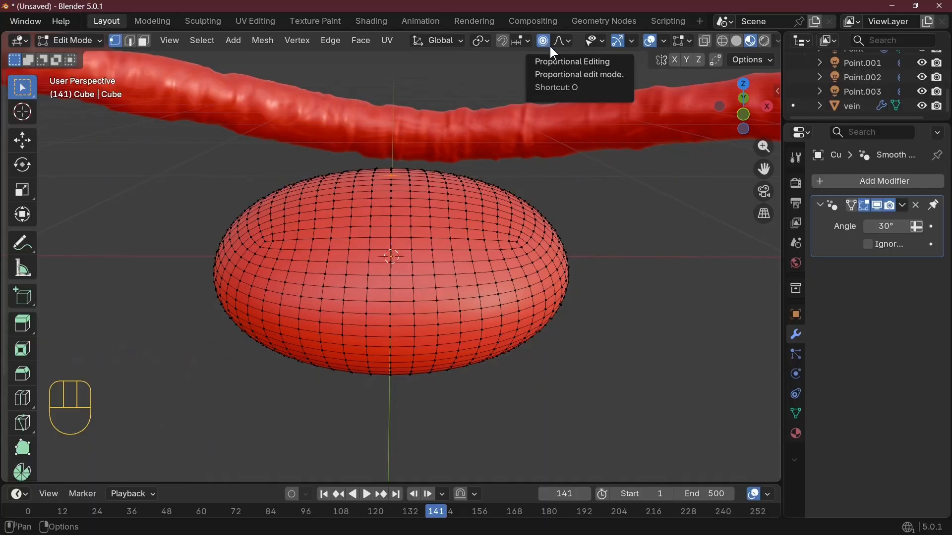
pyautogui.scroll(-4, 605, 323)
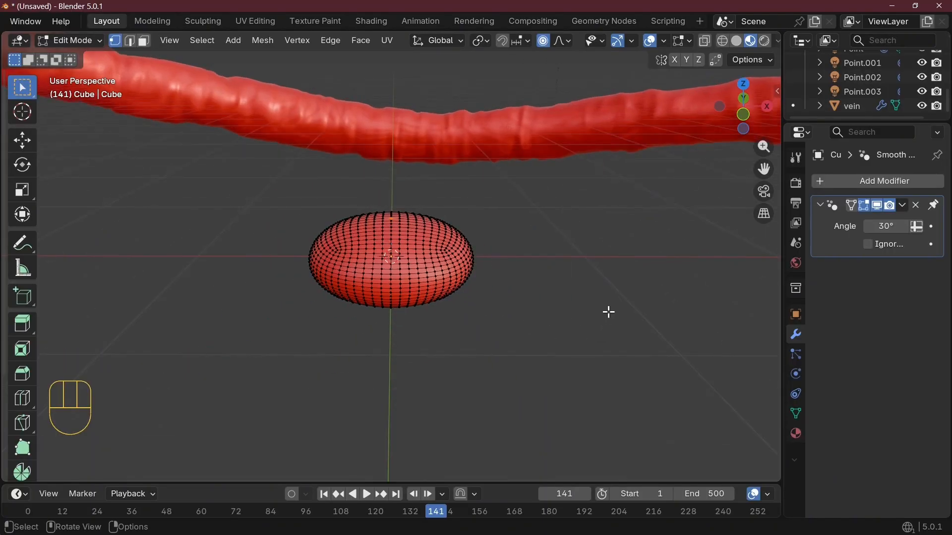
pyautogui.press('s')
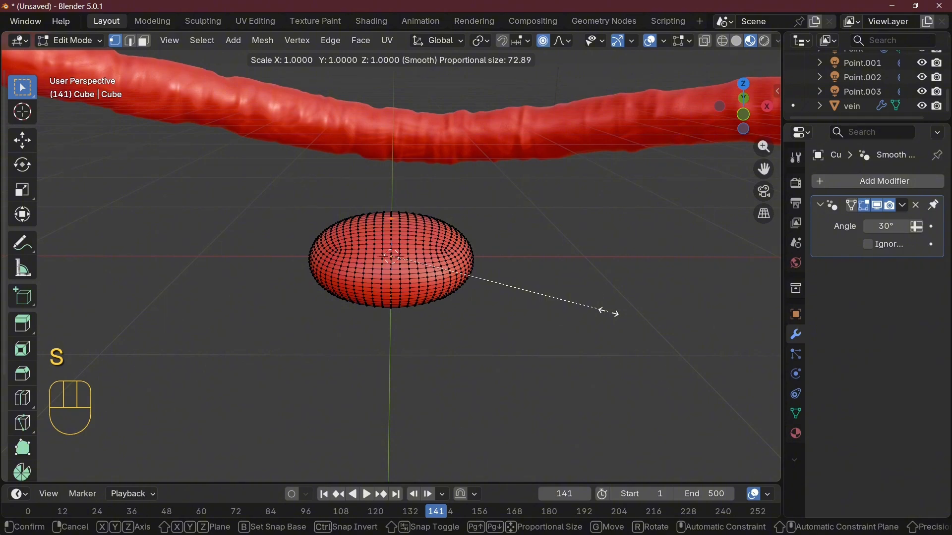
pyautogui.press('z')
pyautogui.scroll(-13, 609, 311)
pyautogui.scroll(10, 609, 311)
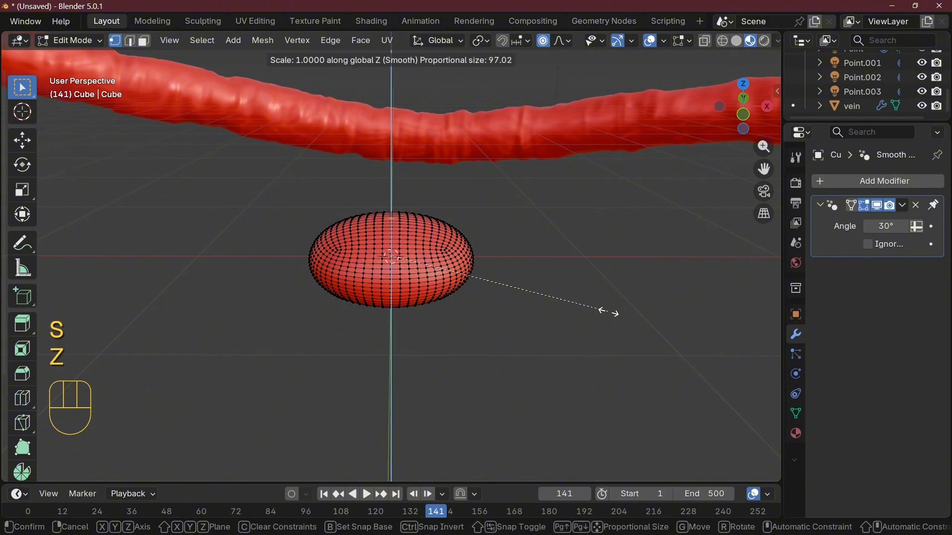
pyautogui.scroll(20, 609, 311)
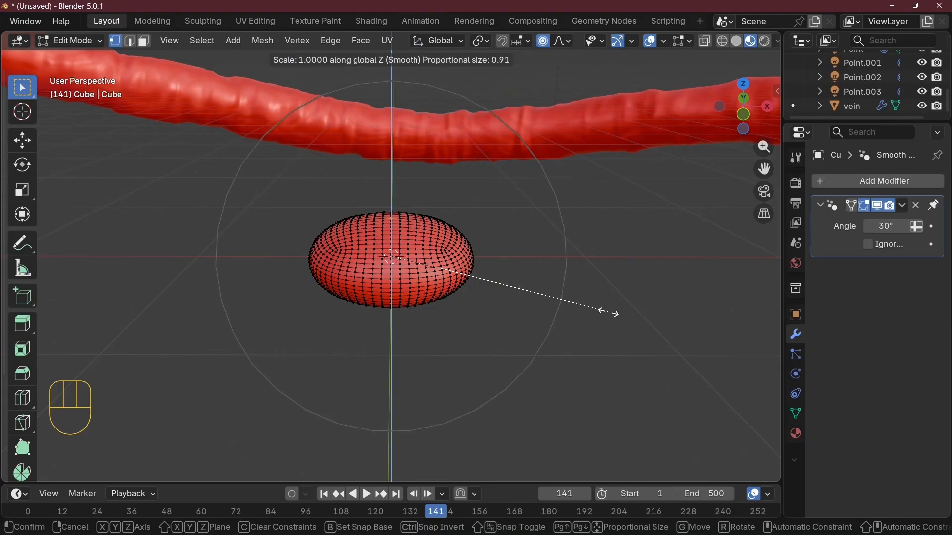
pyautogui.scroll(-3, 609, 312)
pyautogui.scroll(16, 609, 312)
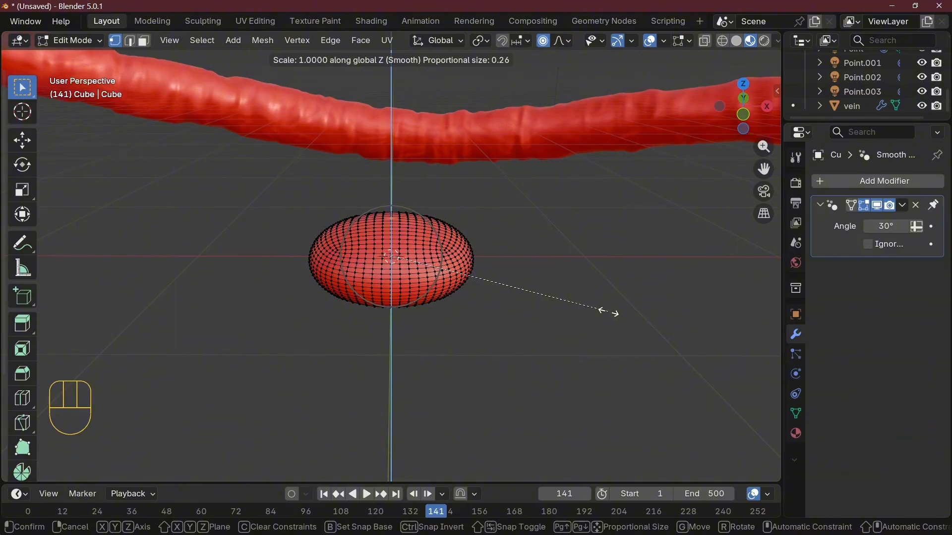
pyautogui.press('s')
pyautogui.press('z')
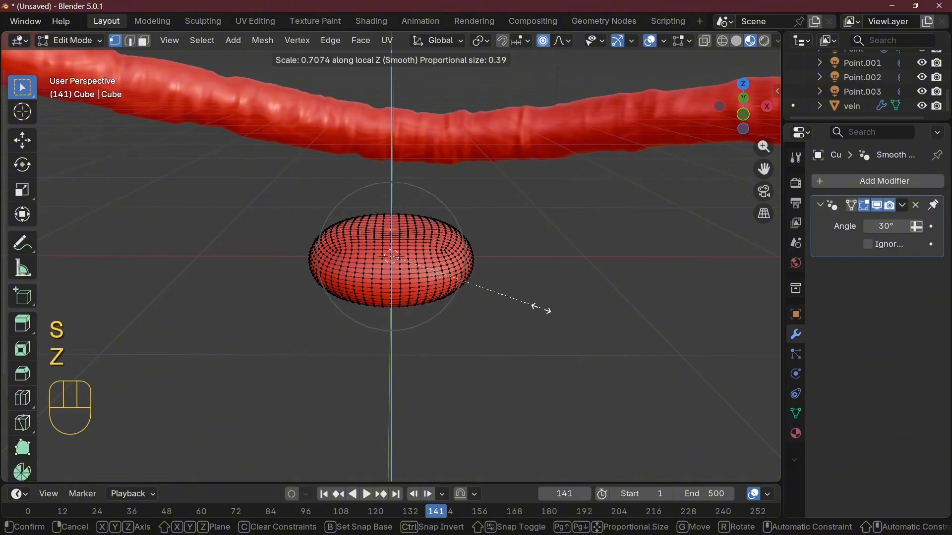
pyautogui.scroll(-6, 516, 309)
pyautogui.click(483, 307)
# Step: Deepen the dimples by scaling the two centre vertices along Z again, and return to Object Mode to check the smooth cell
pyautogui.moveTo(483, 307); pyautogui.dragTo(463, 314, button='middle')
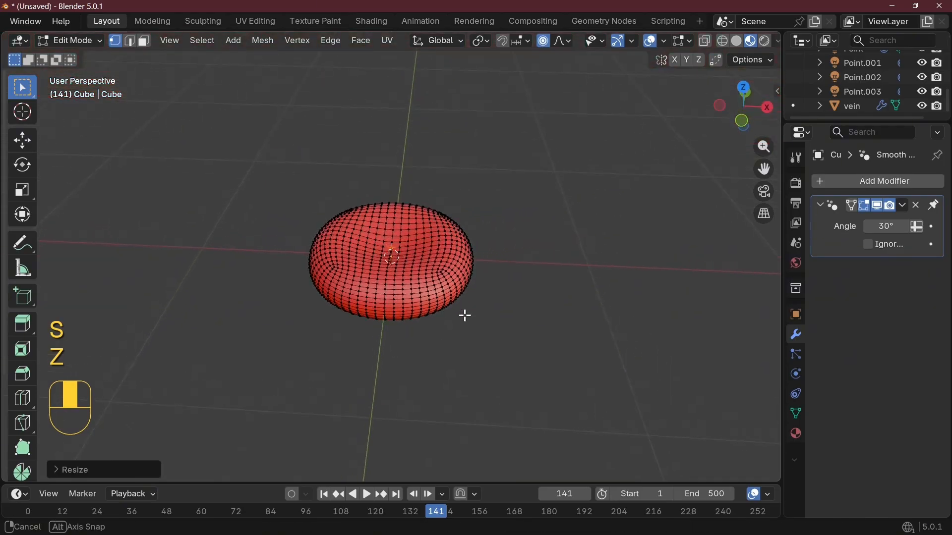
pyautogui.press('s')
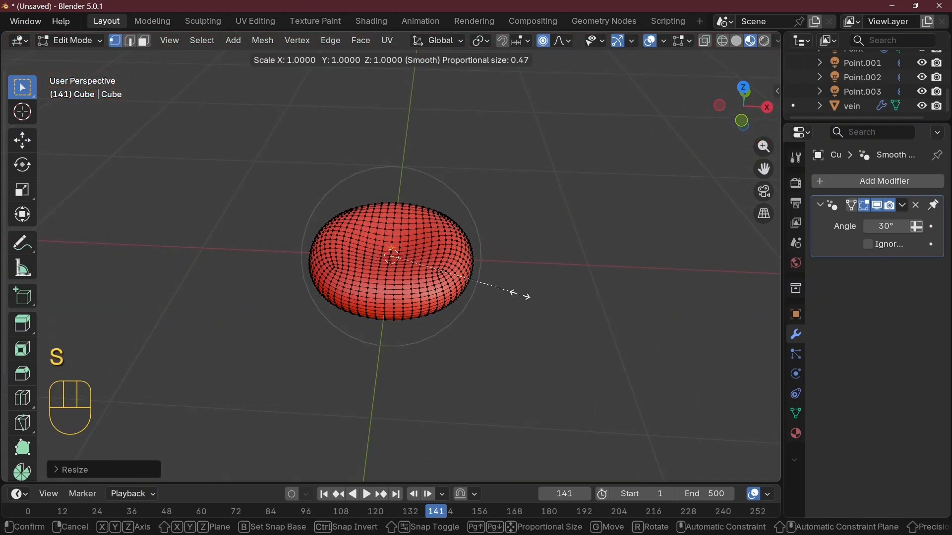
pyautogui.press('z')
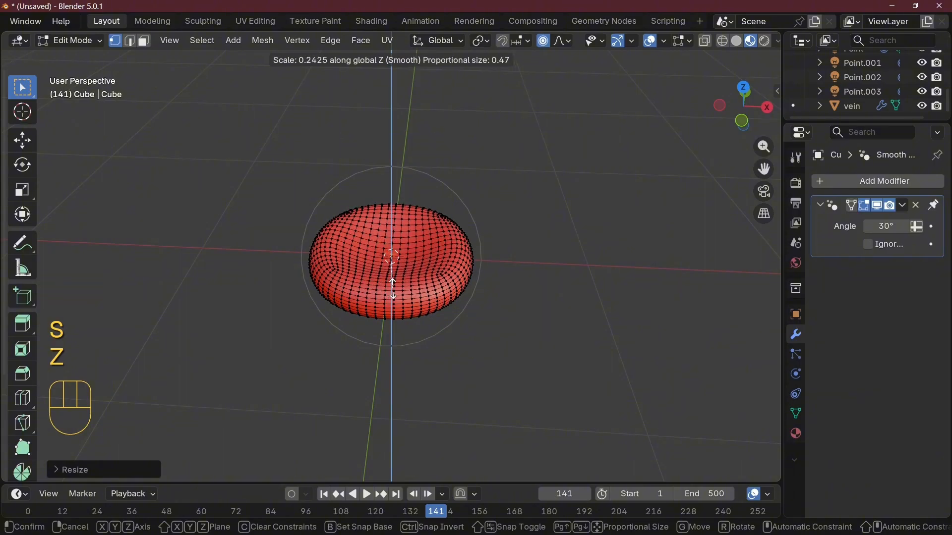
pyautogui.click(440, 277)
pyautogui.scroll(-1, 440, 278)
pyautogui.click(436, 276)
pyautogui.scroll(5, 552, 338)
pyautogui.moveTo(533, 293)
pyautogui.mouseDown(button='middle')
pyautogui.moveTo(535, 228)
pyautogui.moveTo(548, 282)
pyautogui.mouseUp(button='middle')
pyautogui.press('Tab')
pyautogui.press('Tab')
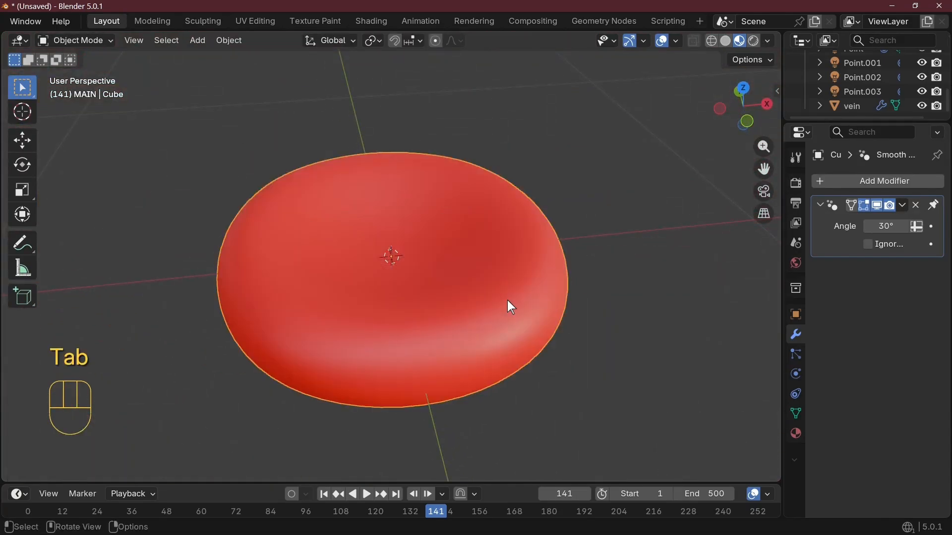
pyautogui.press('Tab')
pyautogui.scroll(-2, 492, 302)
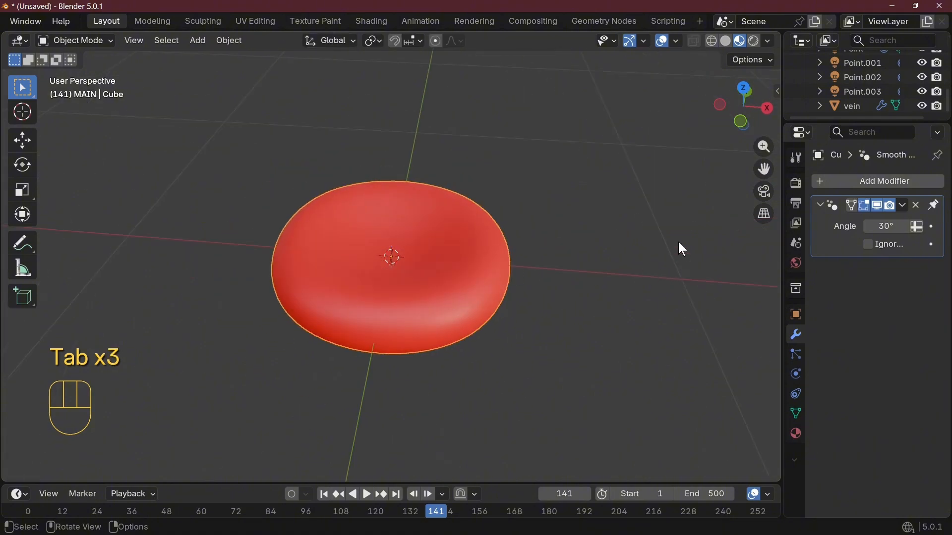
# Step: Add a Displace modifier to the blood cell
pyautogui.click(879, 180)
pyautogui.click(819, 179)
pyautogui.write('d')
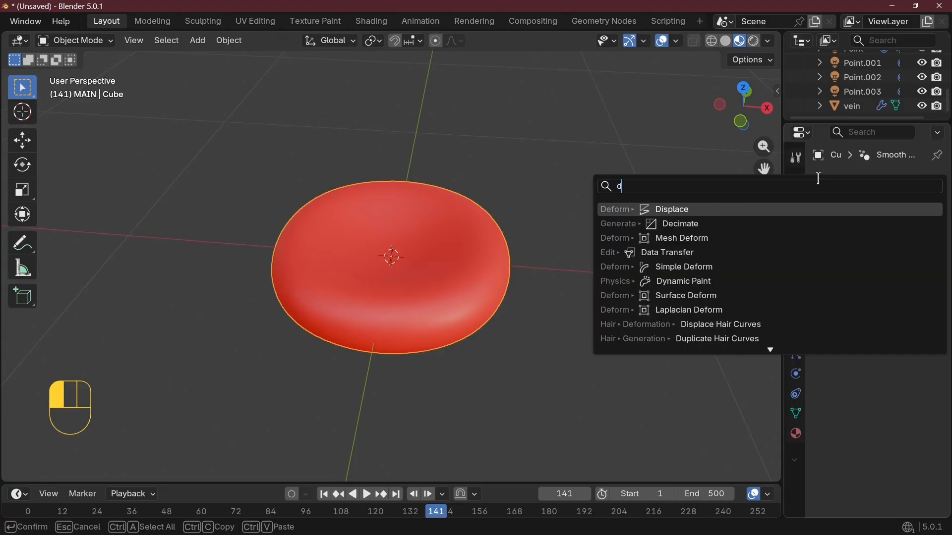
pyautogui.click(757, 212)
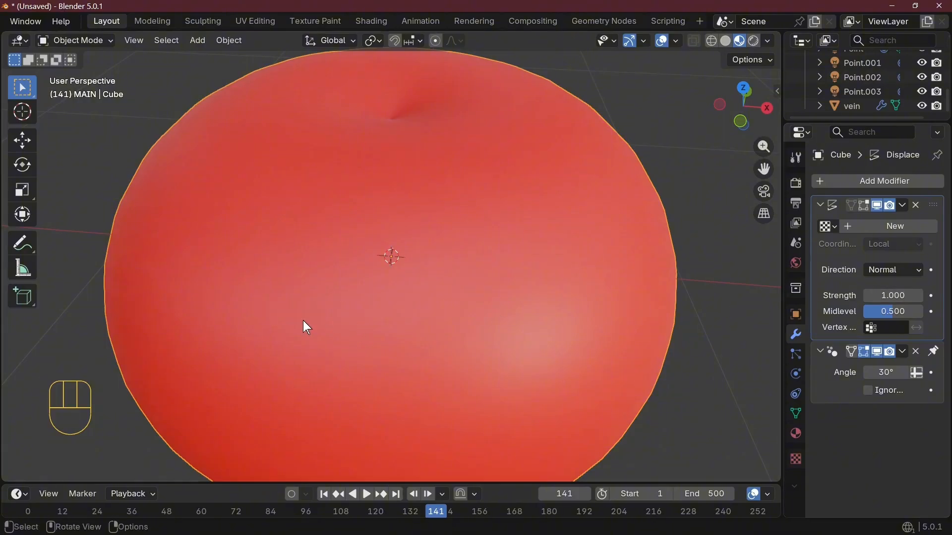
# Step: Set the Displace modifier's strength to 0.02 on the blood cell
pyautogui.click(890, 294)
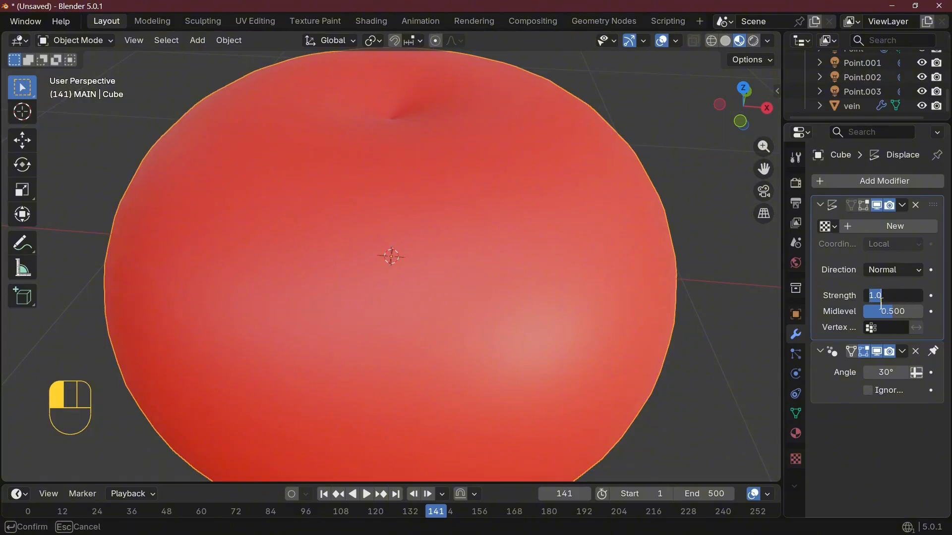
pyautogui.write('0')
pyautogui.press('Return')
pyautogui.click(890, 296)
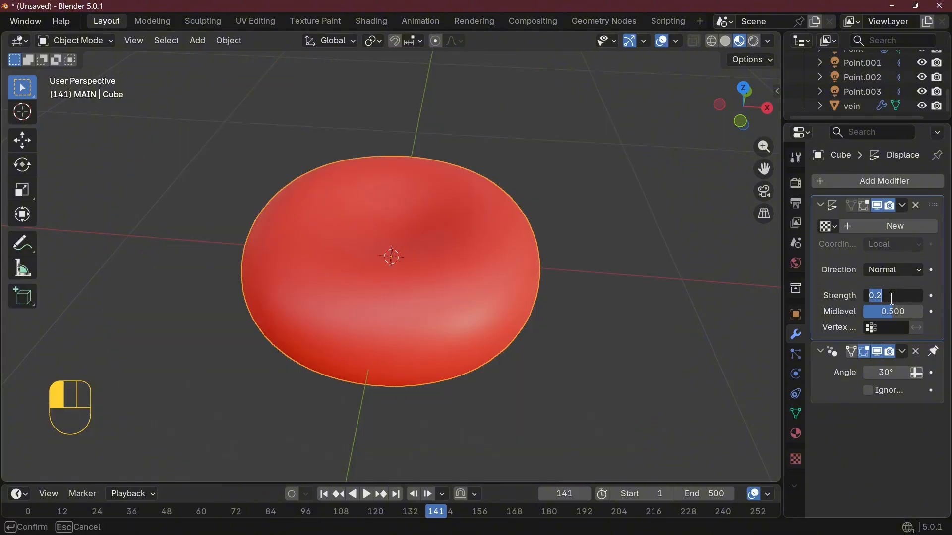
pyautogui.press('BackSpace')
pyautogui.write('.02')
pyautogui.press('Return')
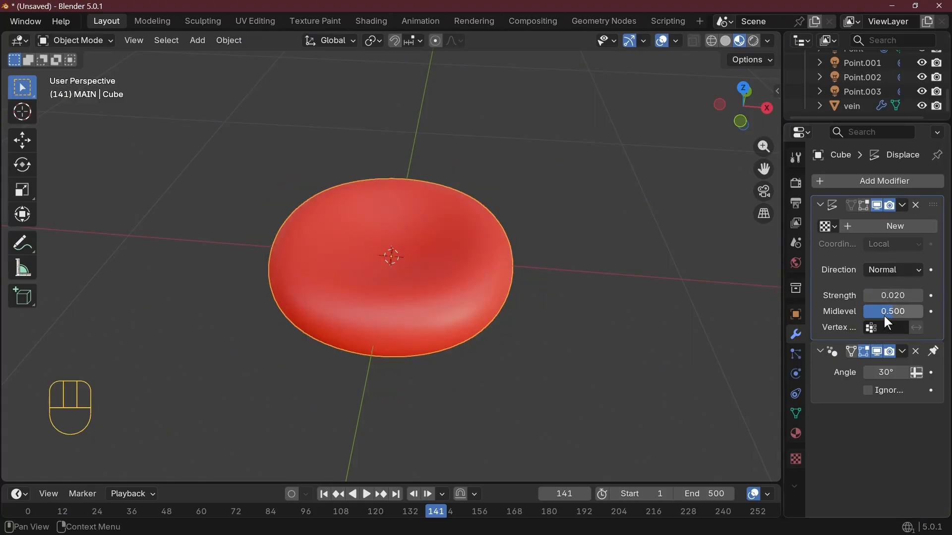
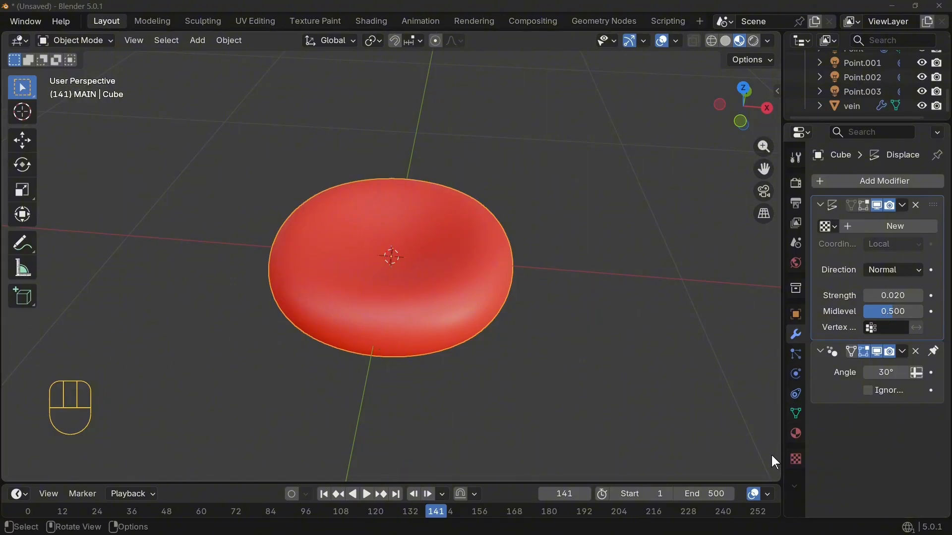
# Step: Try Material.001 on the blood cell and switch it back to the blood material
pyautogui.click(796, 434)
pyautogui.click(823, 242)
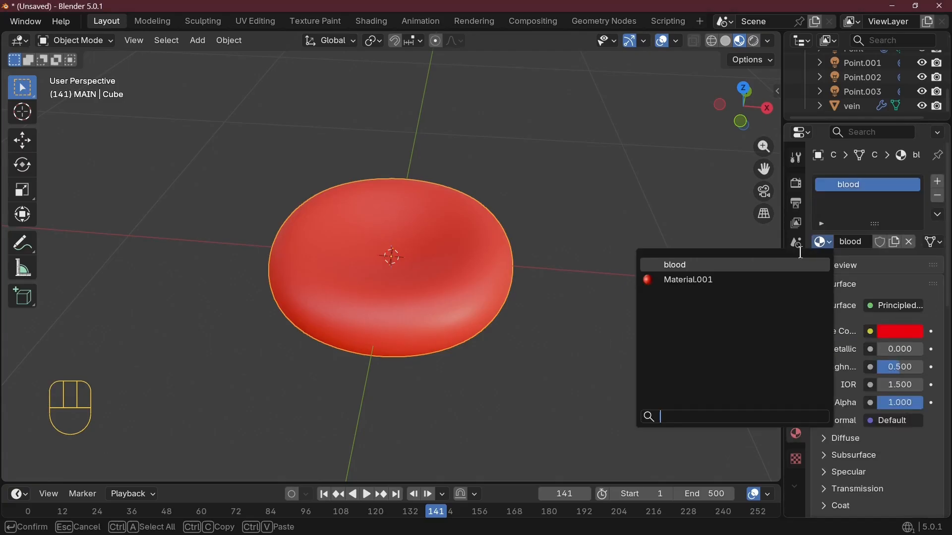
pyautogui.click(725, 282)
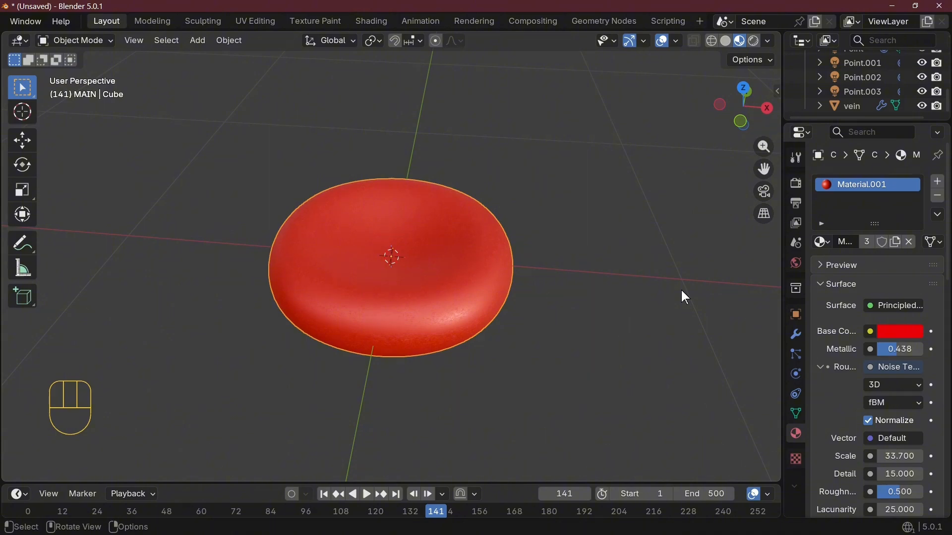
pyautogui.click(796, 459)
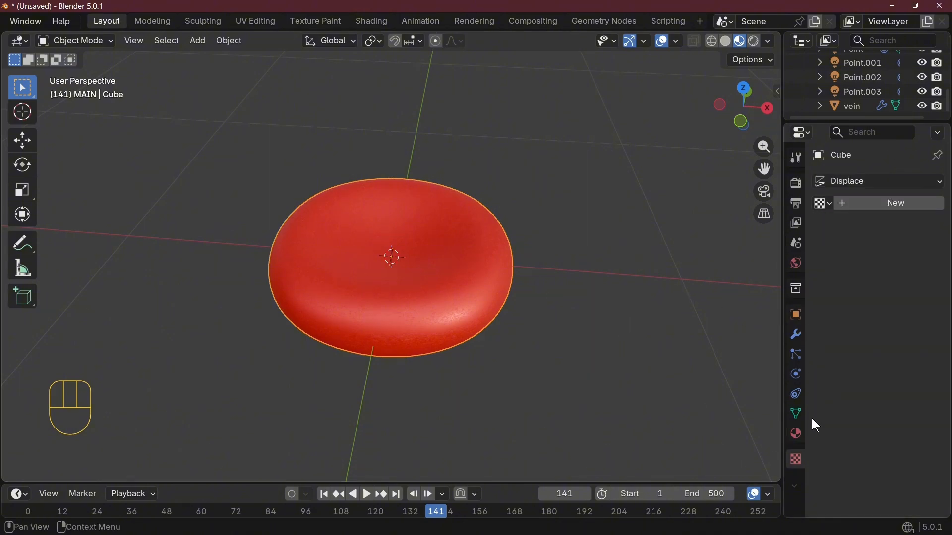
pyautogui.click(802, 434)
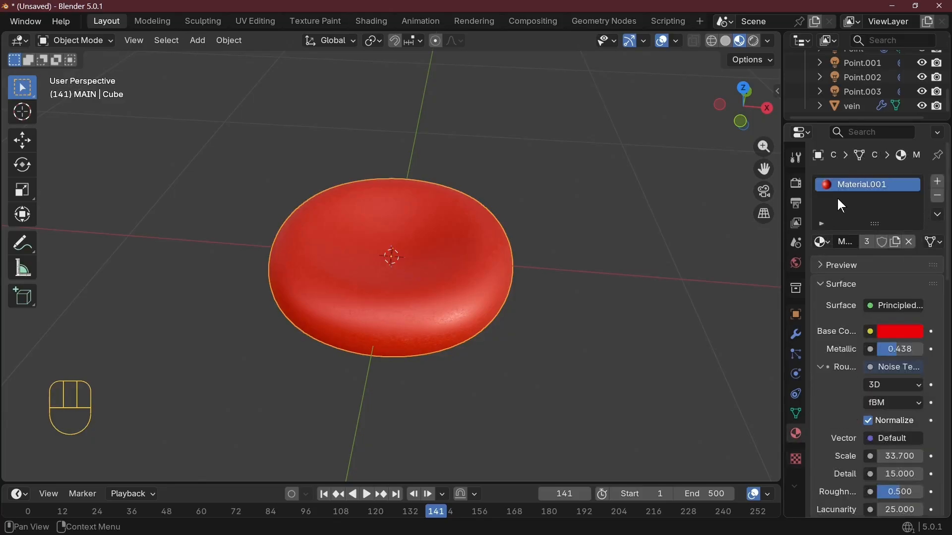
pyautogui.click(824, 242)
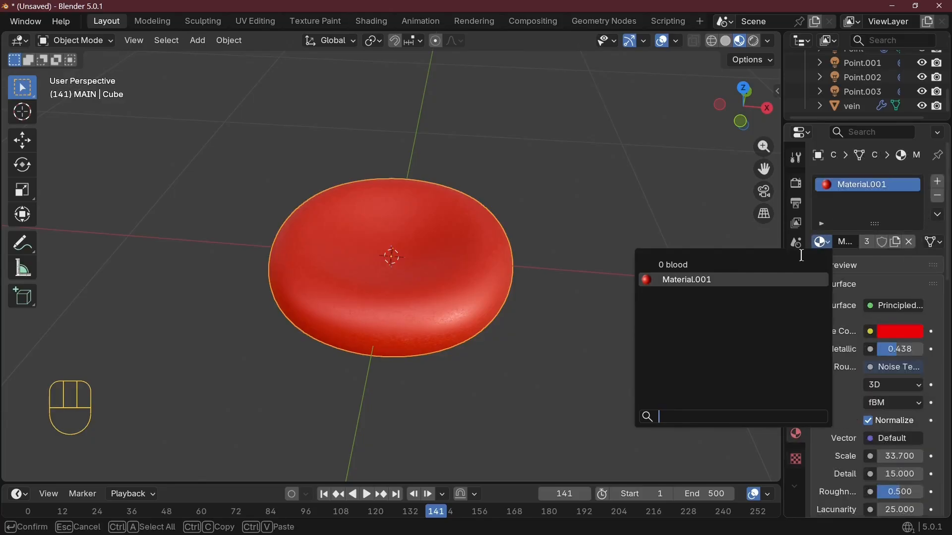
pyautogui.click(748, 266)
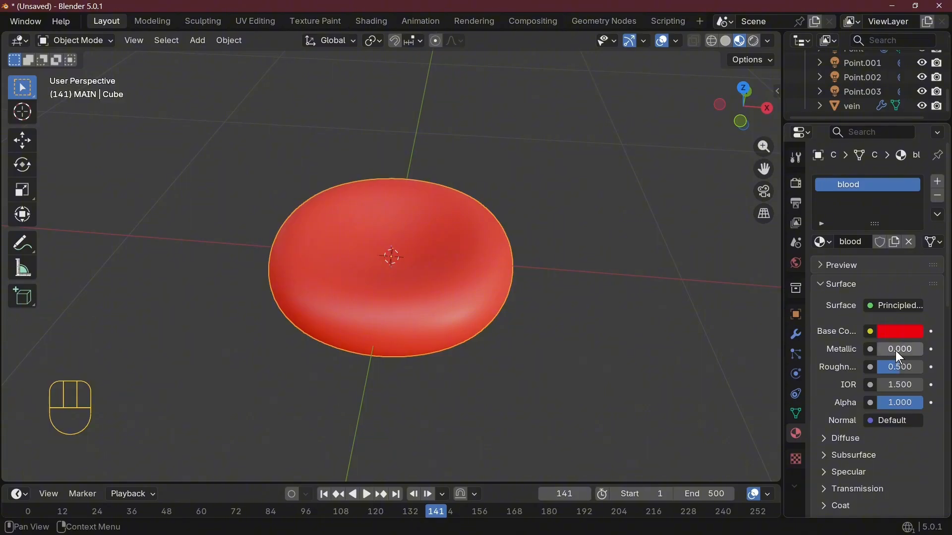
# Step: Set the blood material's metallic to about 0.489 and drive its roughness with a Noise Texture
pyautogui.moveTo(895, 350); pyautogui.dragTo(874, 368)
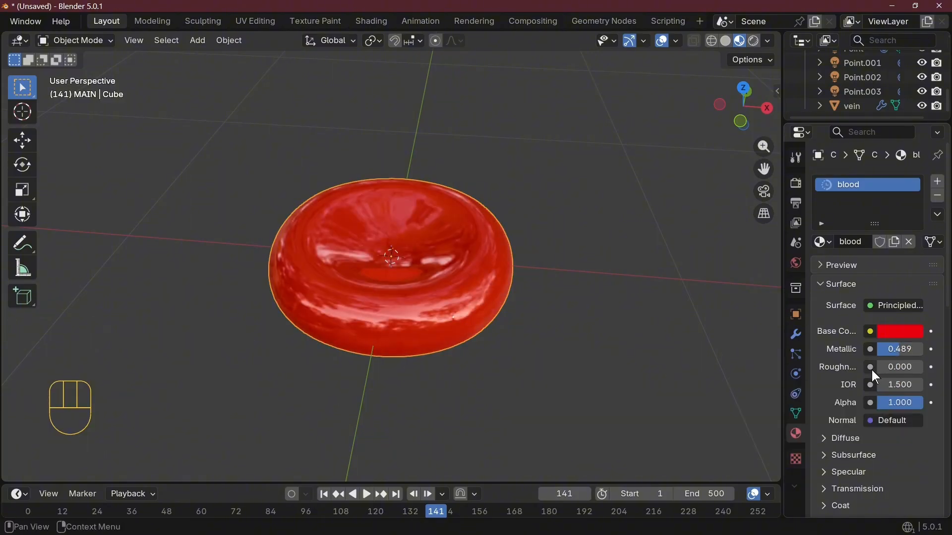
pyautogui.click(871, 369)
pyautogui.click(870, 370)
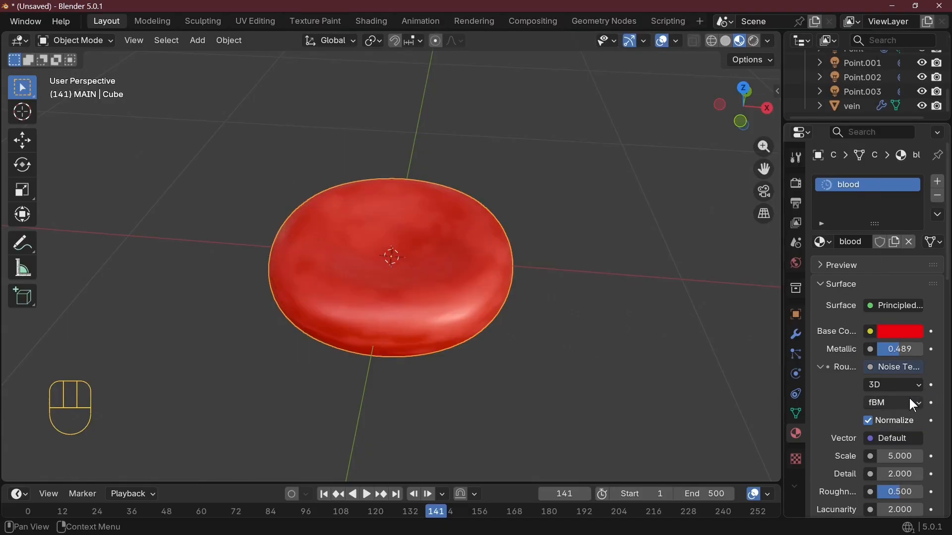
# Step: Set the noise scale to 10.6, detail to 7.1, roughness to 0.011 and lacunarity to 8.7, and the blood material's IOR to 2.3
pyautogui.moveTo(916, 452); pyautogui.dragTo(858, 490)
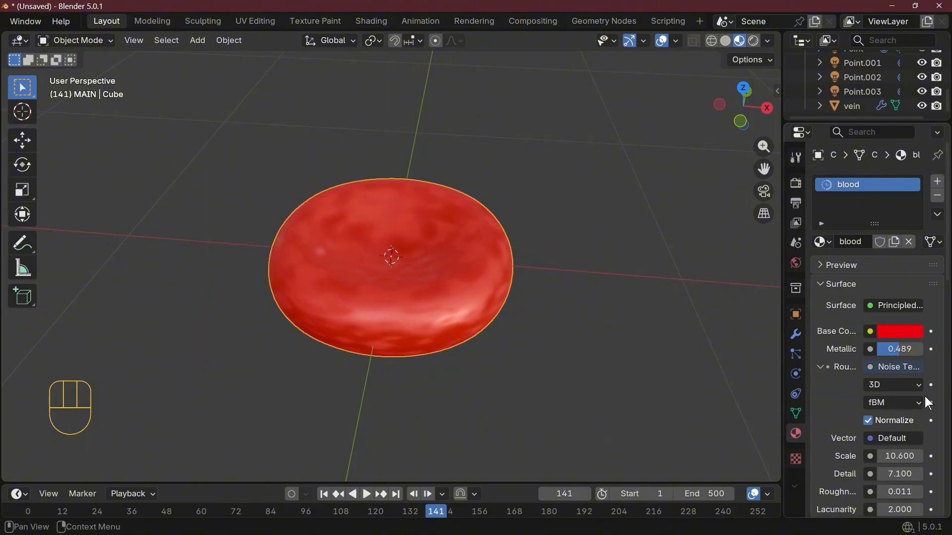
pyautogui.scroll(-3, 926, 403)
pyautogui.moveTo(915, 420); pyautogui.dragTo(937, 420)
pyautogui.moveTo(897, 456); pyautogui.dragTo(901, 456)
# Step: Tint the blood material's specular reflection light red, after trying pale pink and green
pyautogui.scroll(-8, 892, 397)
pyautogui.click(872, 306)
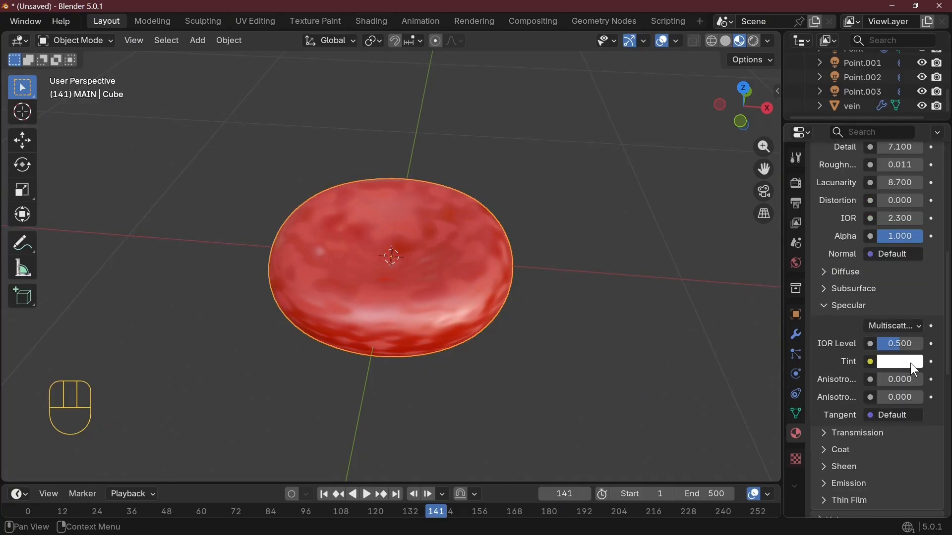
pyautogui.click(899, 361)
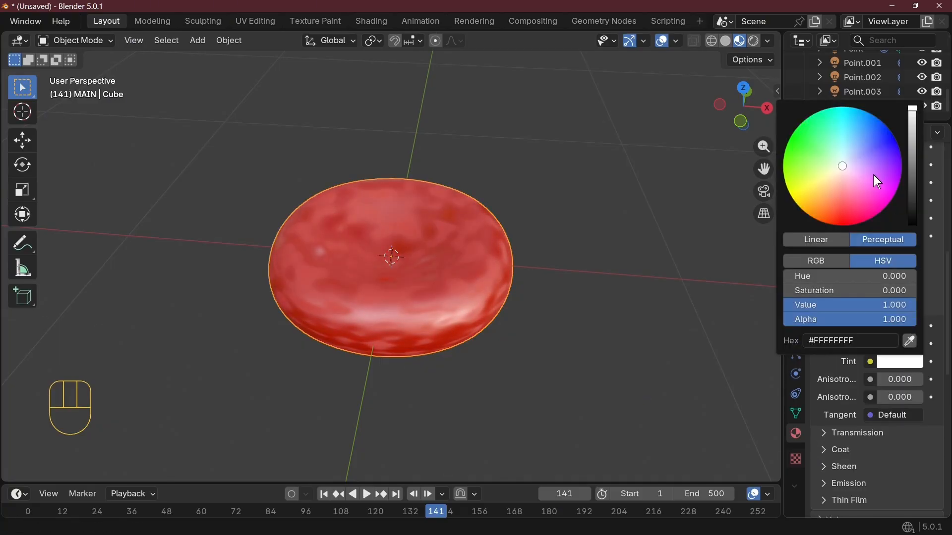
pyautogui.click(843, 186)
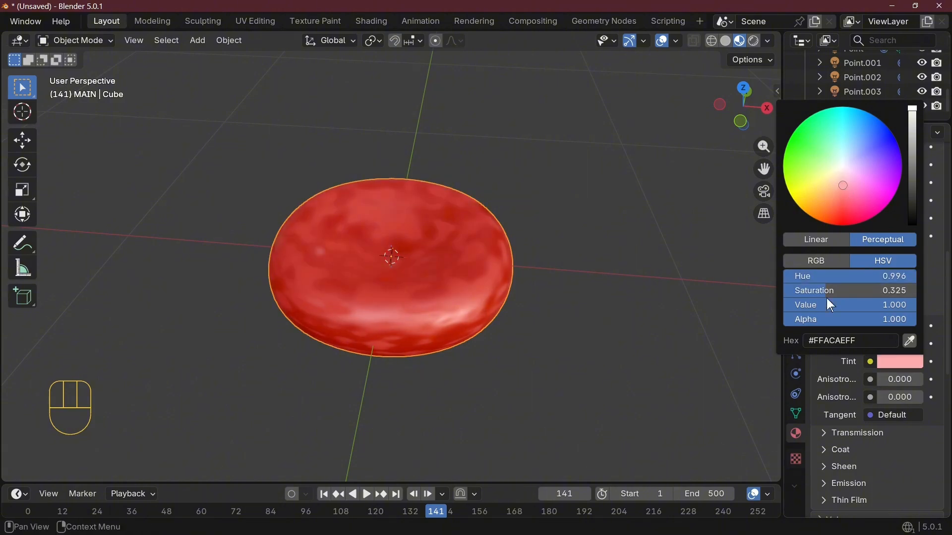
pyautogui.click(807, 139)
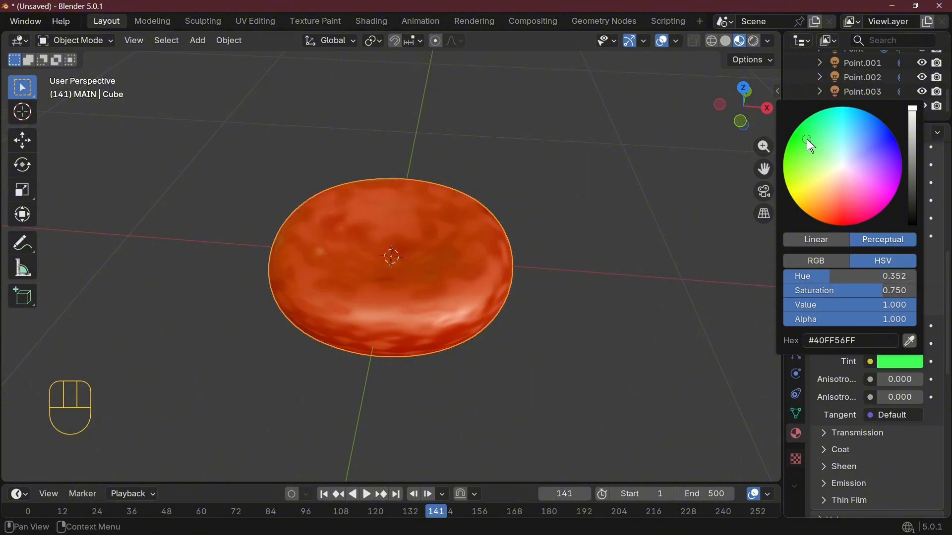
pyautogui.click(842, 191)
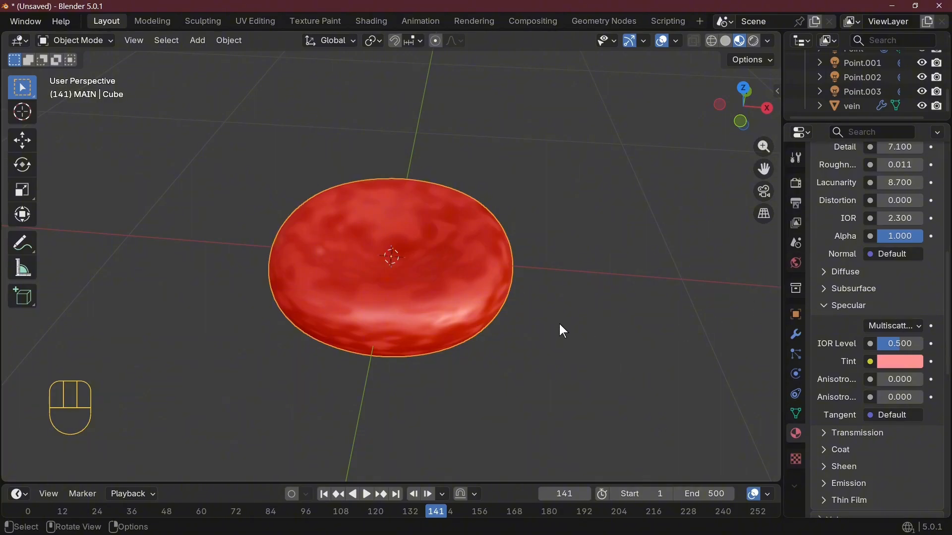
# Step: Create a new texture for the Displace modifier, try the Marble type, and settle on Musgrave
pyautogui.moveTo(559, 324); pyautogui.dragTo(700, 292, button='middle')
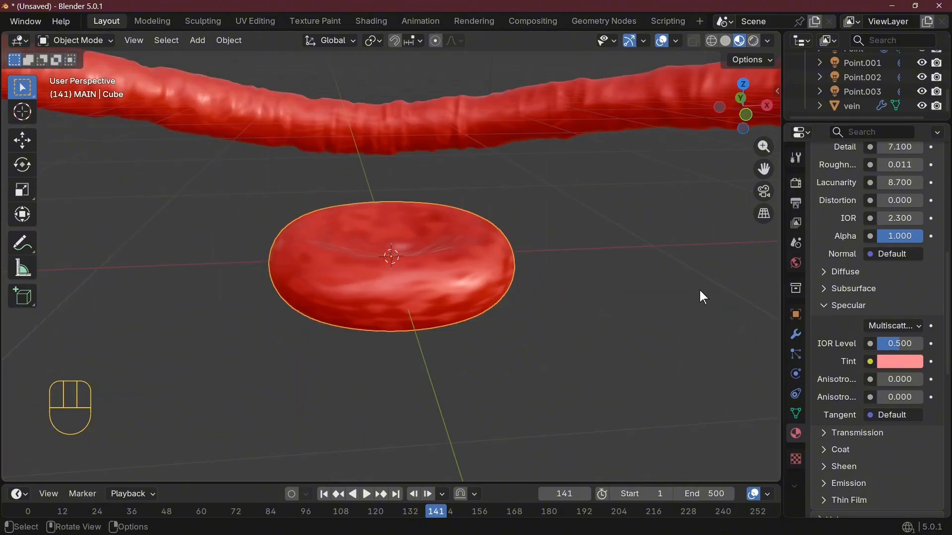
pyautogui.click(796, 459)
pyautogui.click(888, 202)
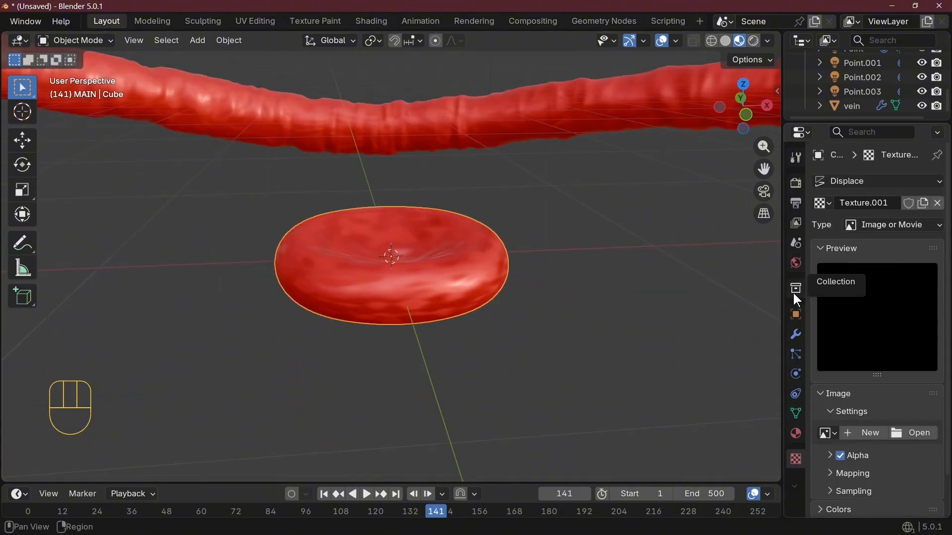
pyautogui.click(847, 224)
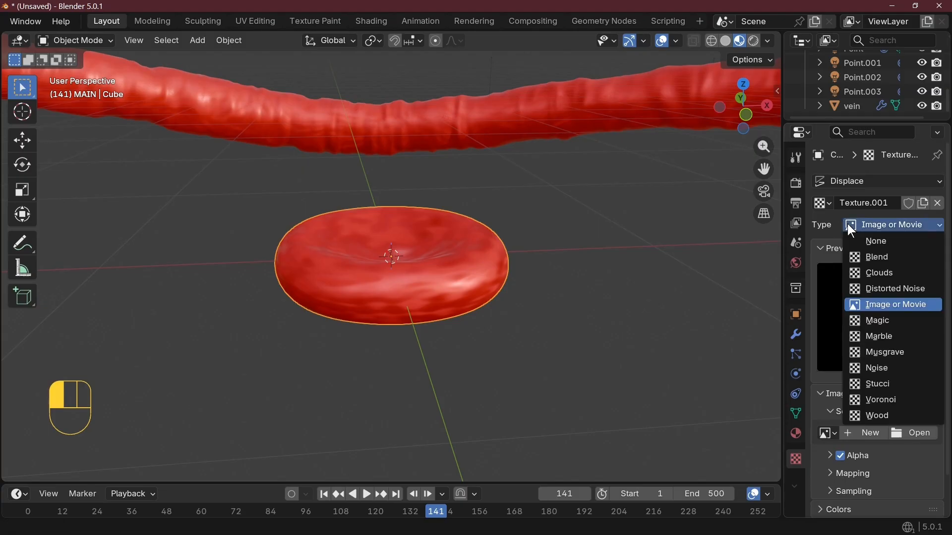
pyautogui.click(888, 336)
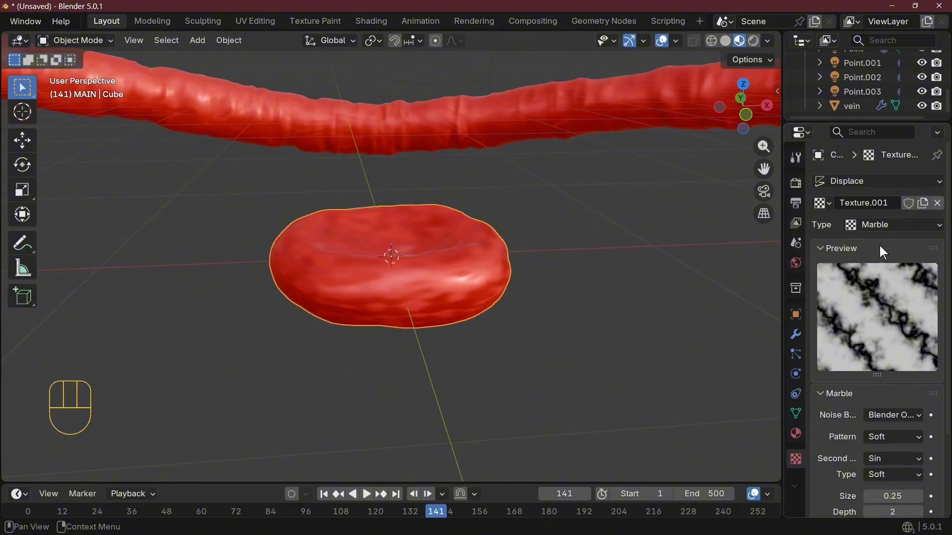
pyautogui.click(881, 224)
pyautogui.click(892, 354)
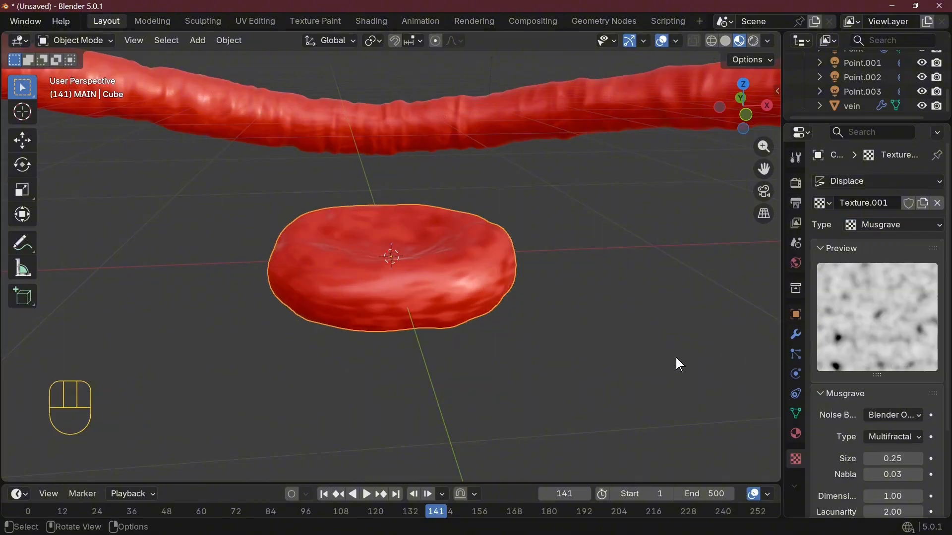
# Step: Try Voronoi Crackle as the Musgrave texture's noise basis on the blood cell
pyautogui.moveTo(676, 358); pyautogui.dragTo(885, 427, button='middle')
pyautogui.click(892, 415)
pyautogui.click(877, 384)
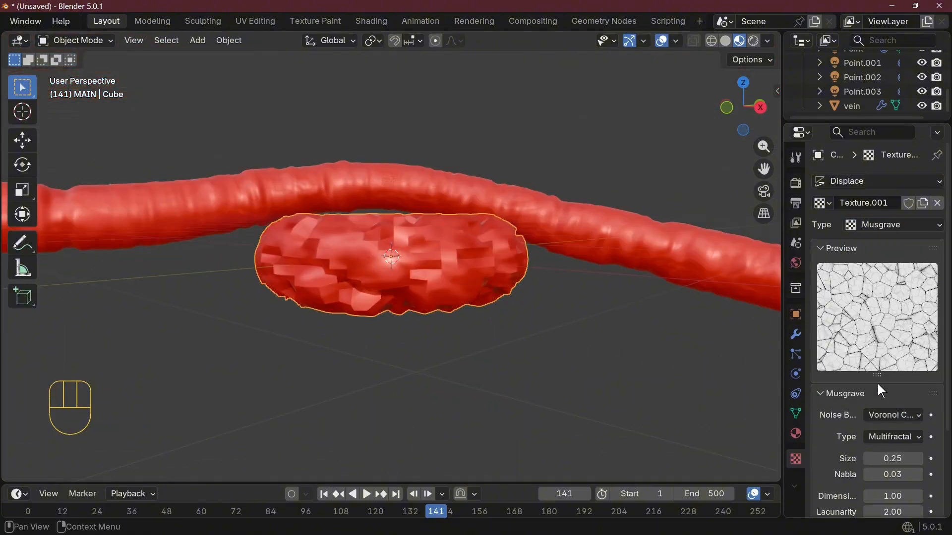
# Step: Add a Subdivision Surface modifier after the blood cell's Displace modifier
pyautogui.moveTo(815, 382); pyautogui.dragTo(525, 412, button='middle')
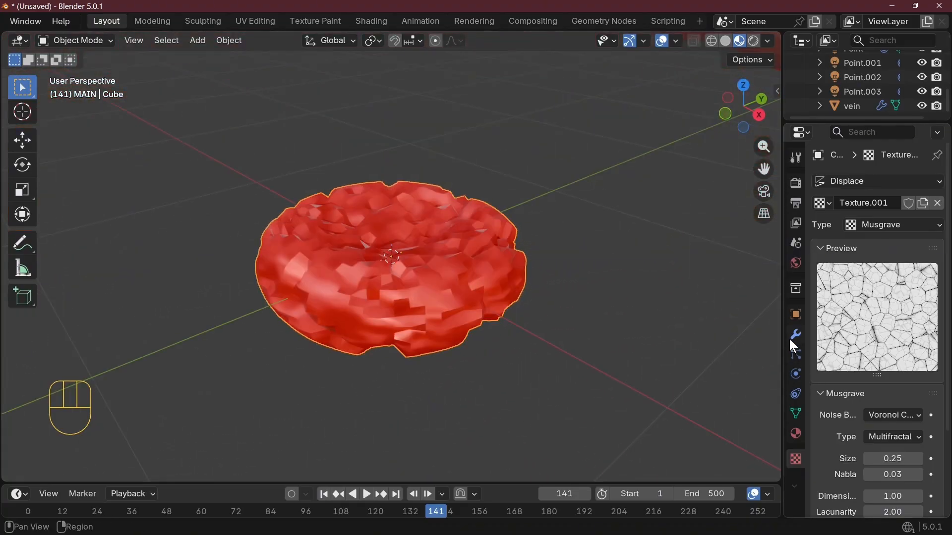
pyautogui.click(795, 335)
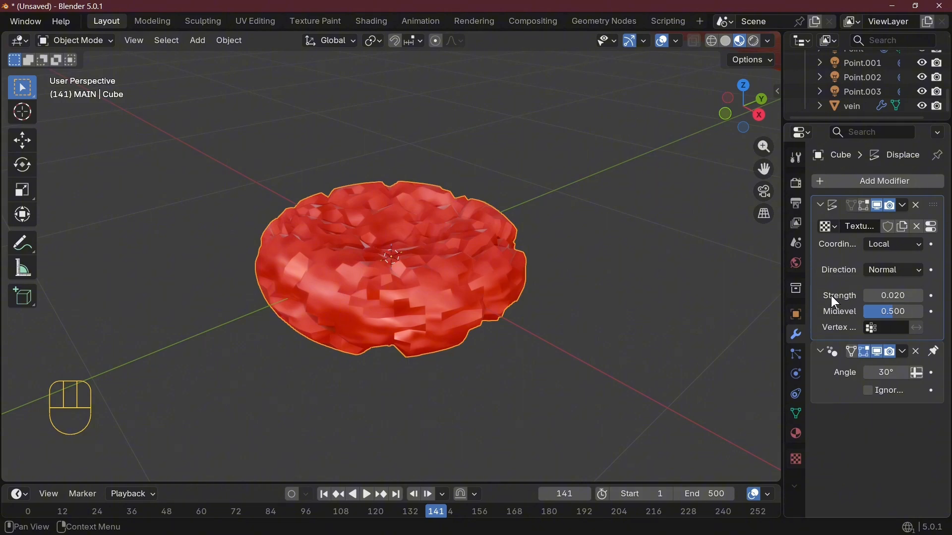
pyautogui.click(867, 185)
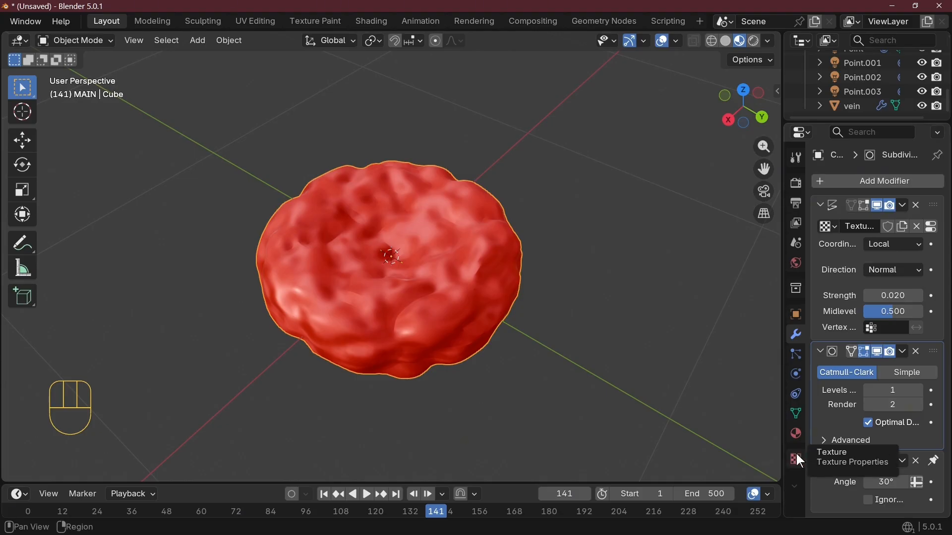
# Step: Change the noise basis of the displacement's Musgrave texture to Voronoi F1
pyautogui.click(796, 457)
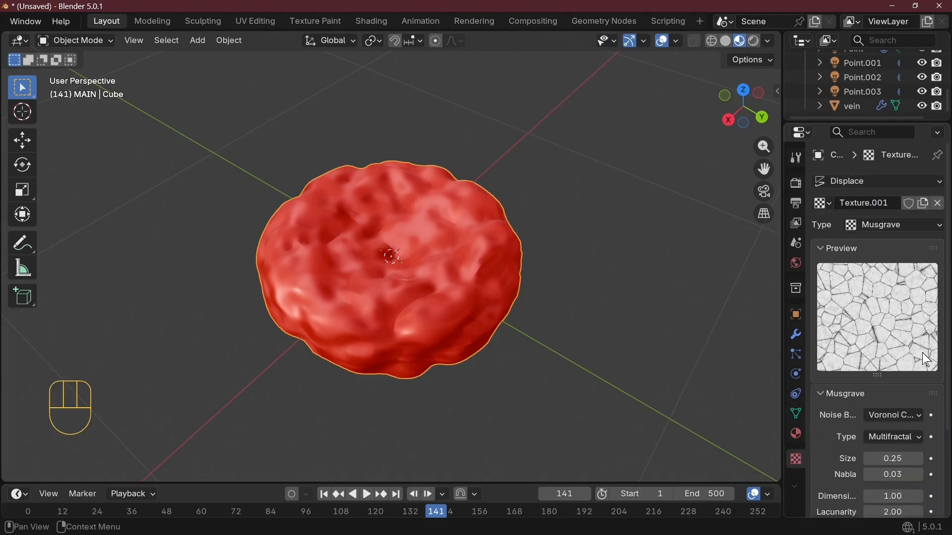
pyautogui.click(896, 418)
pyautogui.click(873, 382)
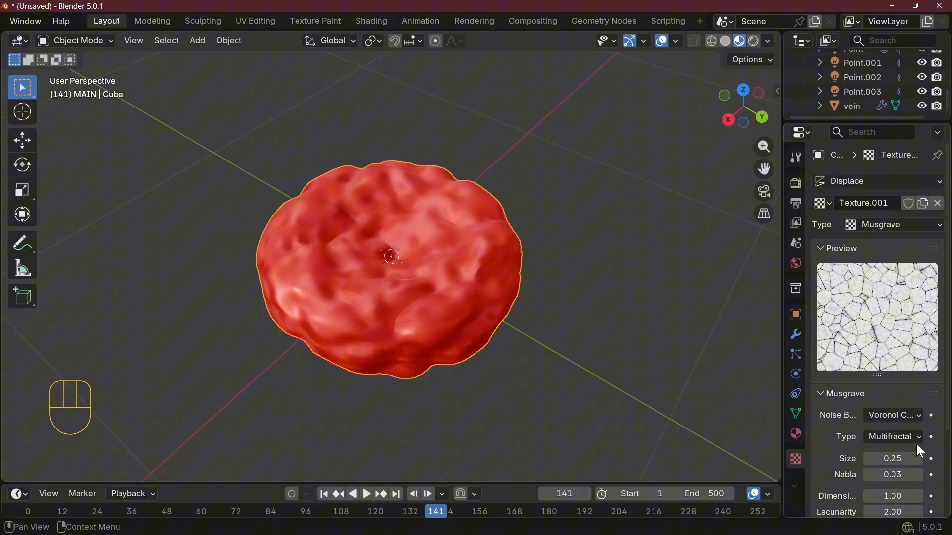
pyautogui.click(891, 416)
pyautogui.click(865, 304)
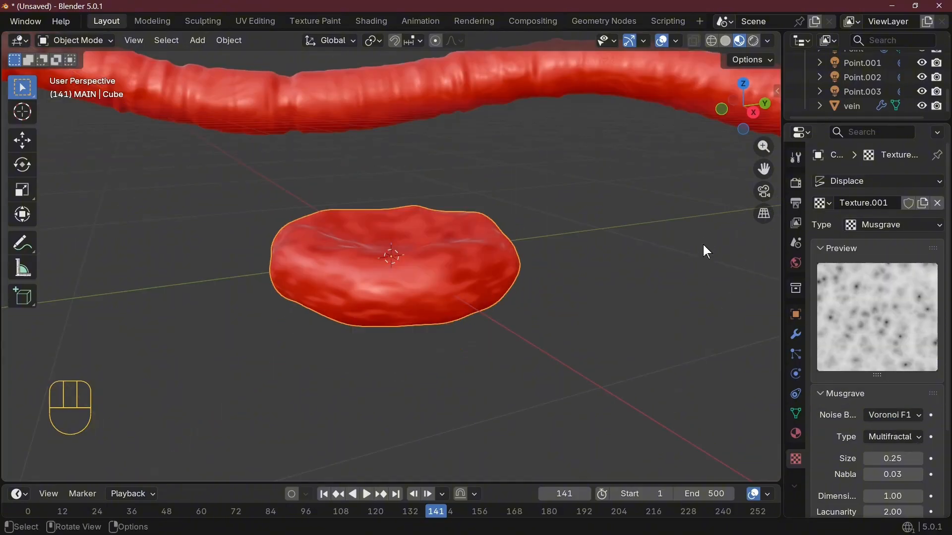
# Step: Flatten the blood cell by scaling it along Z to about 0.9 and check its shape
pyautogui.moveTo(618, 261); pyautogui.dragTo(457, 308, button='middle')
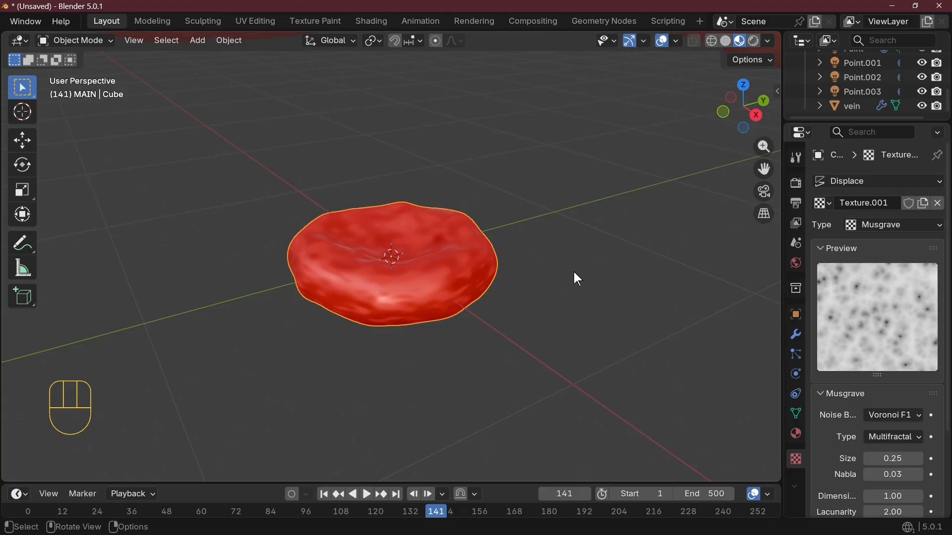
pyautogui.press('s')
pyautogui.press('z')
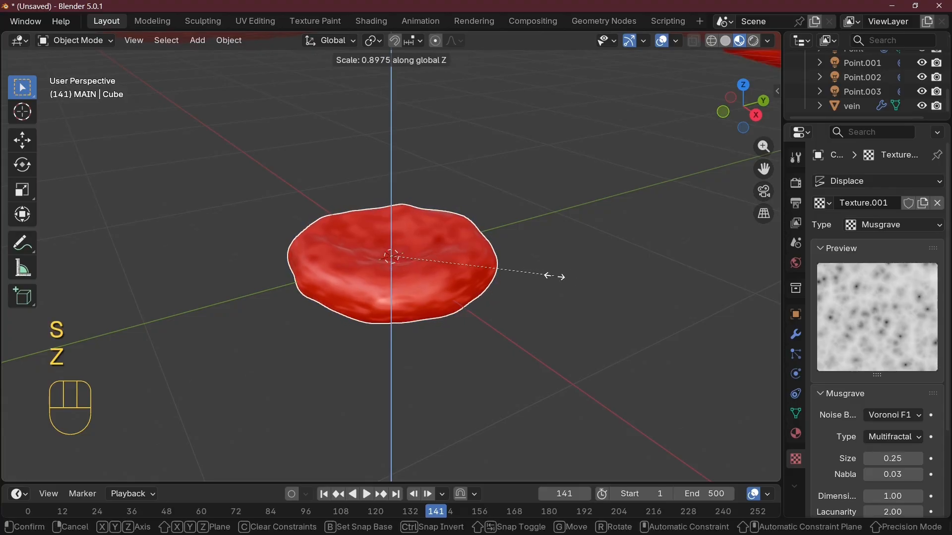
pyautogui.click(554, 277)
pyautogui.moveTo(555, 276); pyautogui.dragTo(560, 222, button='middle')
pyautogui.moveTo(603, 287); pyautogui.dragTo(592, 322, button='middle')
pyautogui.scroll(-3, 595, 323)
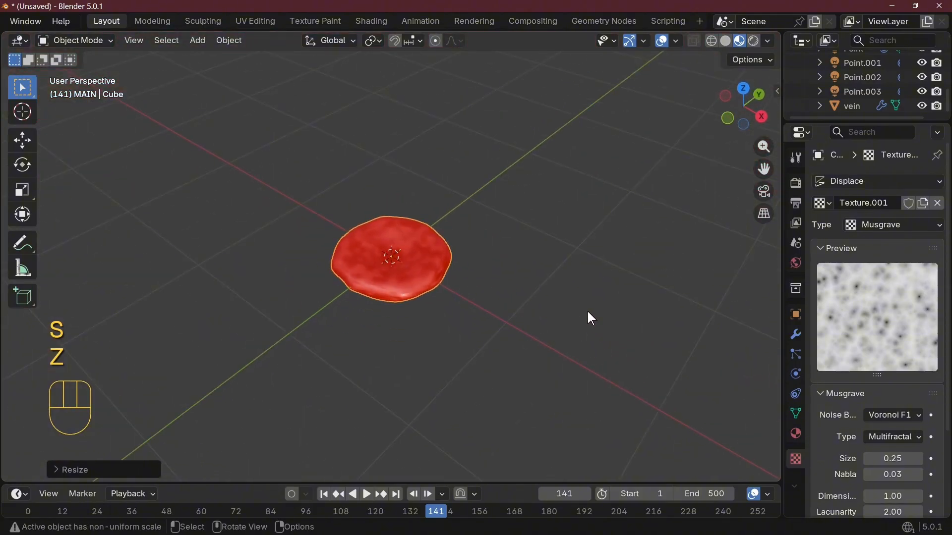
pyautogui.scroll(2, 587, 312)
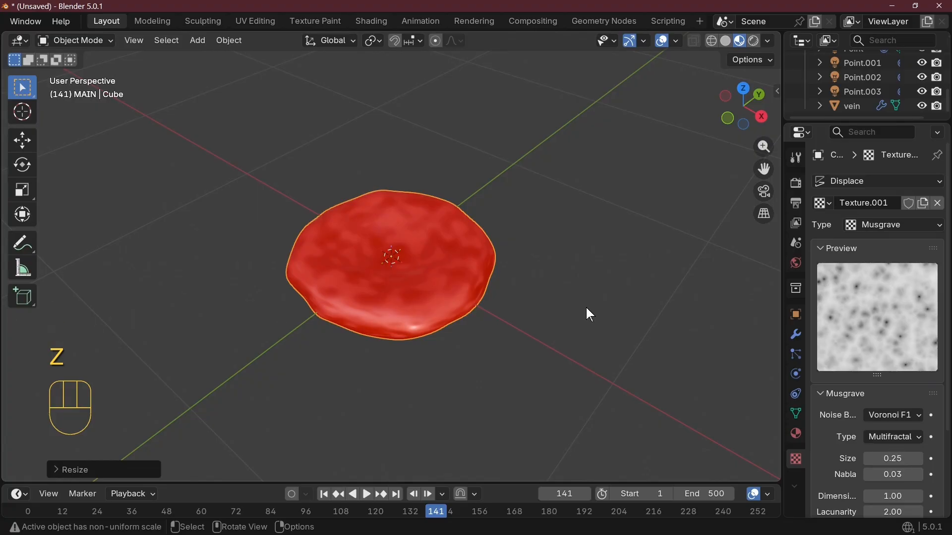
pyautogui.scroll(-5, 846, 359)
pyautogui.scroll(5, 844, 356)
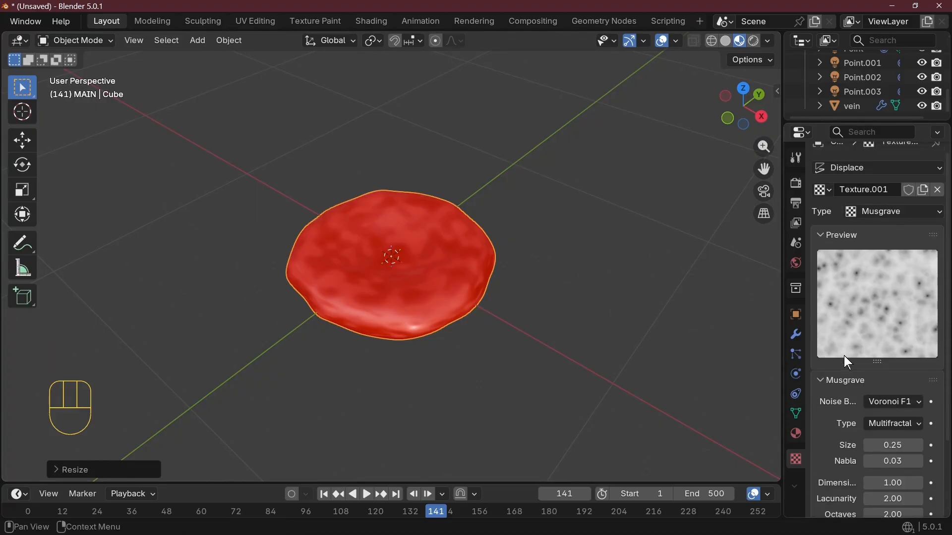
# Step: In the blood material's node tree, connect the Noise Texture's Color output to the Principled BSDF's Normal input and inspect the cell up close
pyautogui.click(370, 21)
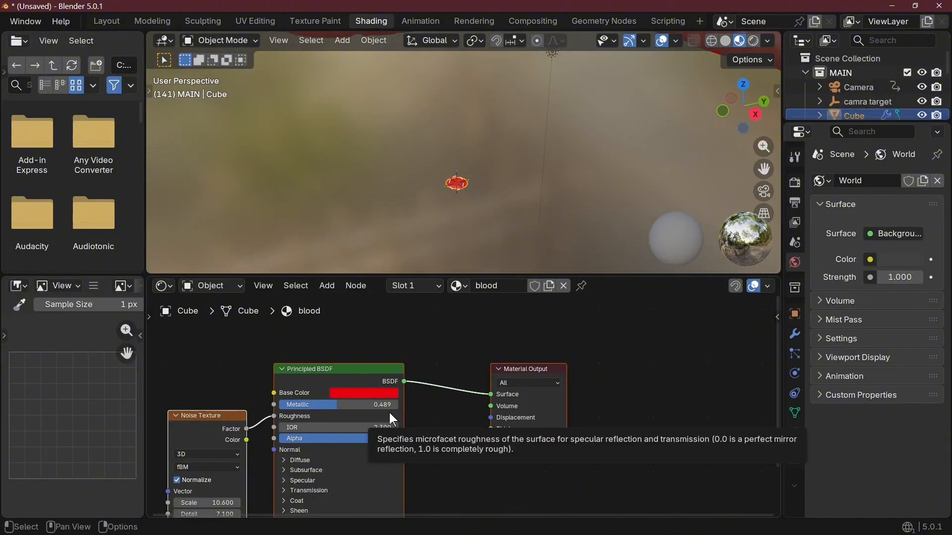
pyautogui.moveTo(247, 439); pyautogui.dragTo(271, 448)
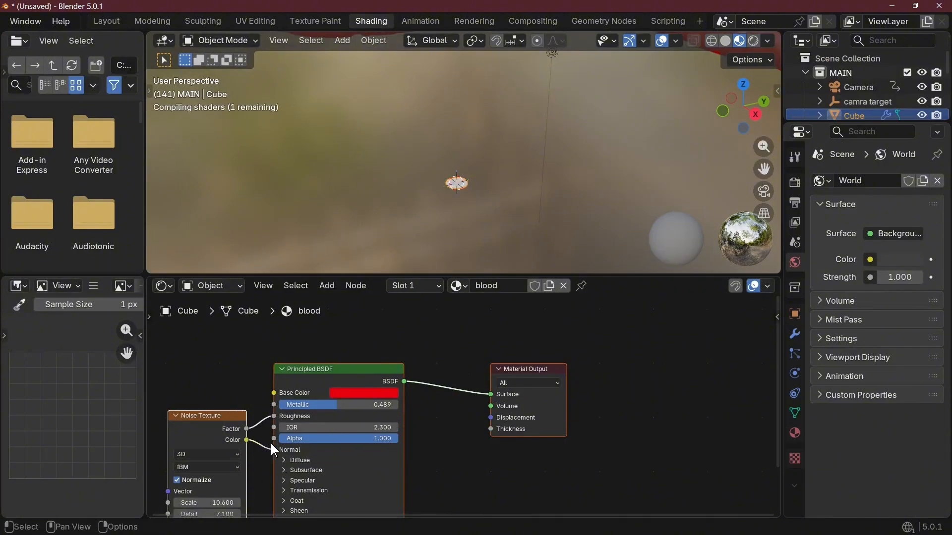
pyautogui.press('KP_Decimal')
pyautogui.moveTo(516, 233); pyautogui.dragTo(427, 212, button='middle')
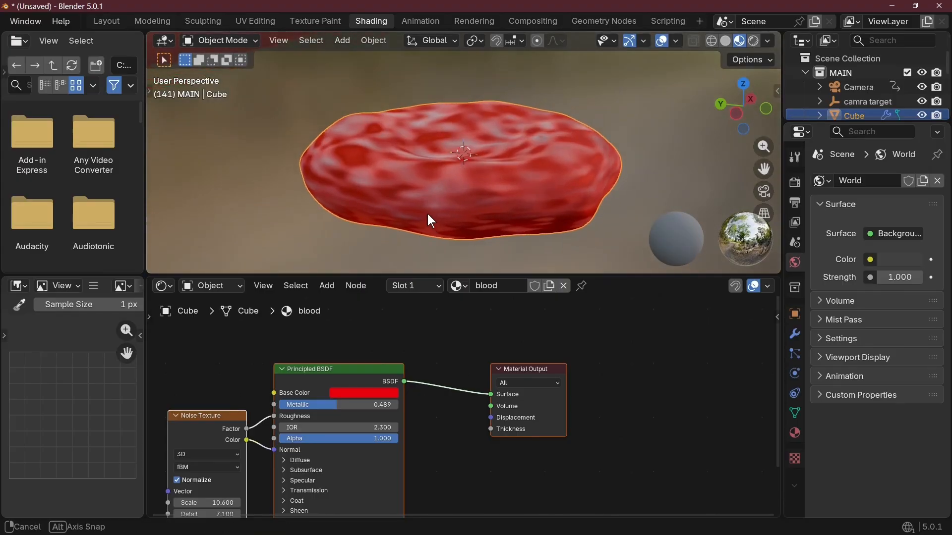
# Step: Disconnect the Noise Texture's Color output from the Principled BSDF's Normal input in the blood material
pyautogui.moveTo(274, 450)
pyautogui.mouseDown()
pyautogui.moveTo(251, 448)
pyautogui.moveTo(261, 438)
pyautogui.moveTo(269, 448)
pyautogui.mouseUp()
pyautogui.scroll(-5, 496, 99)
pyautogui.moveTo(496, 97); pyautogui.dragTo(522, 230, button='middle')
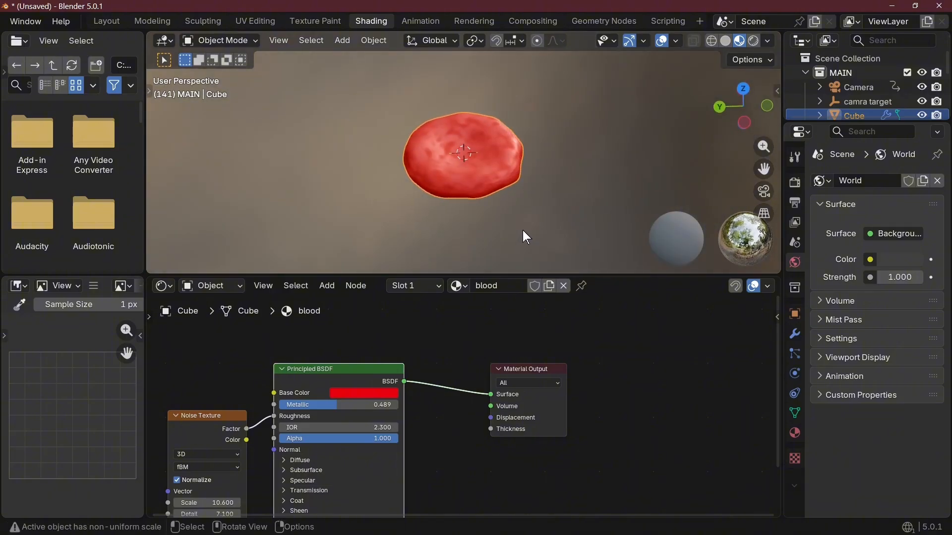
pyautogui.scroll(4, 522, 230)
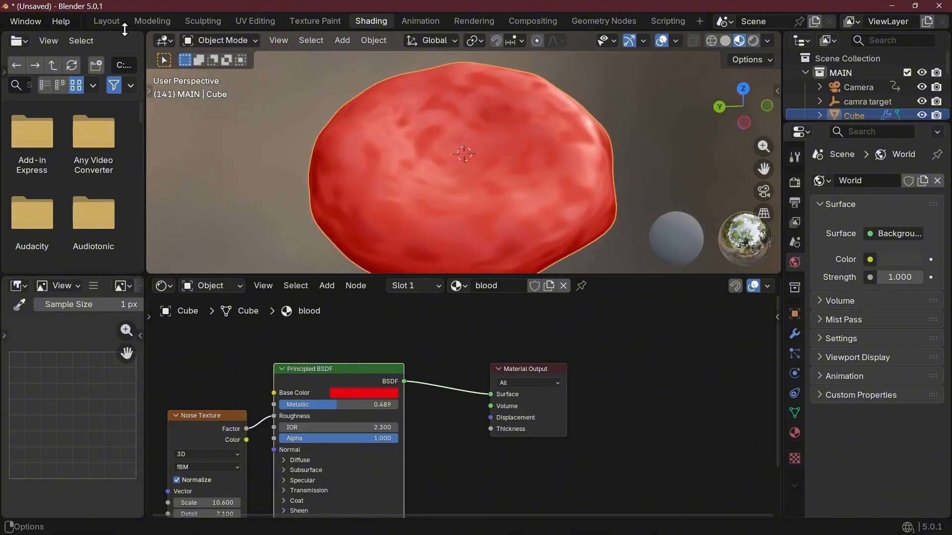
# Step: In the Layout workspace, scale the blood cell object down slightly and apply its transform
pyautogui.click(105, 18)
pyautogui.moveTo(353, 158); pyautogui.dragTo(476, 170, button='middle')
pyautogui.scroll(-3, 476, 170)
pyautogui.scroll(3, 471, 225)
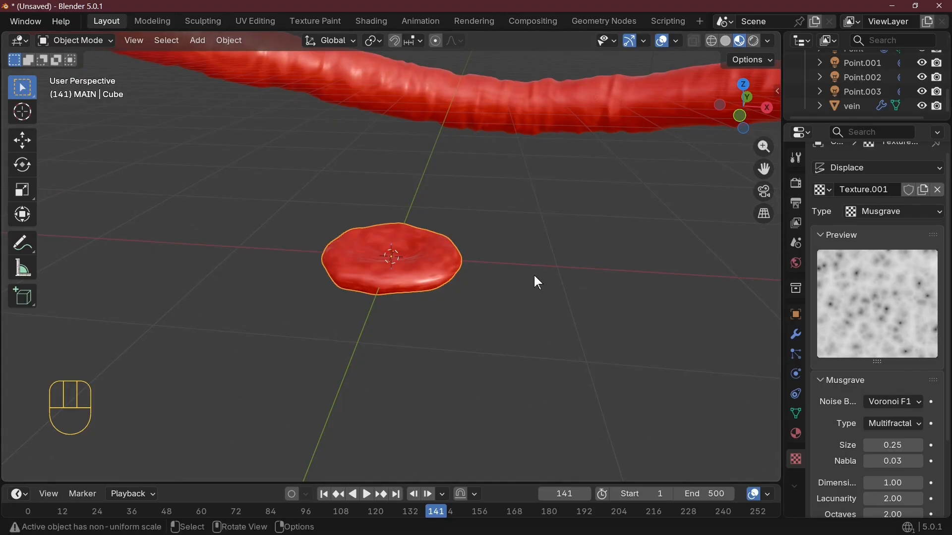
pyautogui.press('s')
pyautogui.click(510, 281)
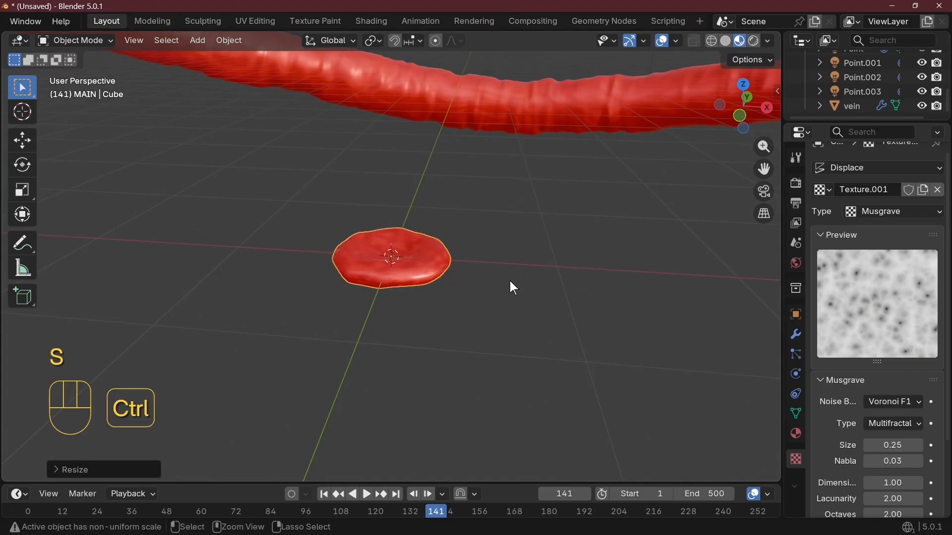
pyautogui.hotkey('ctrl', 'a')
pyautogui.click(509, 280)
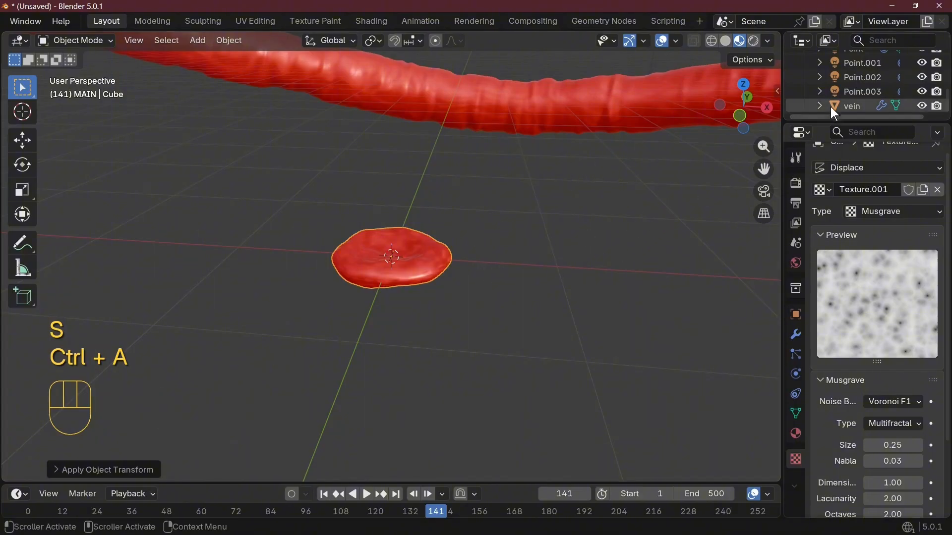
# Step: Rename the Cube object as "blood cell"
pyautogui.scroll(5, 863, 88)
pyautogui.scroll(-4, 882, 82)
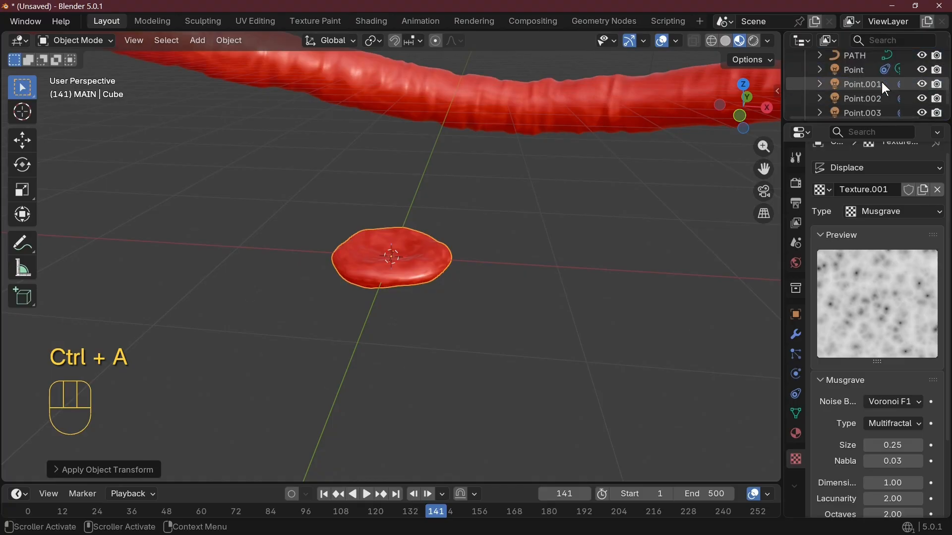
pyautogui.scroll(2, 879, 82)
pyautogui.scroll(2, 873, 67)
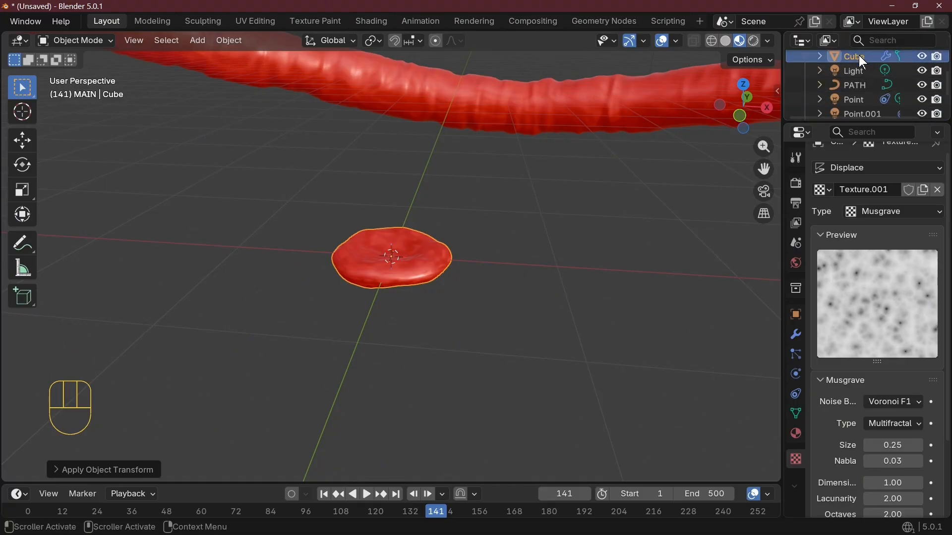
pyautogui.doubleClick(862, 76)
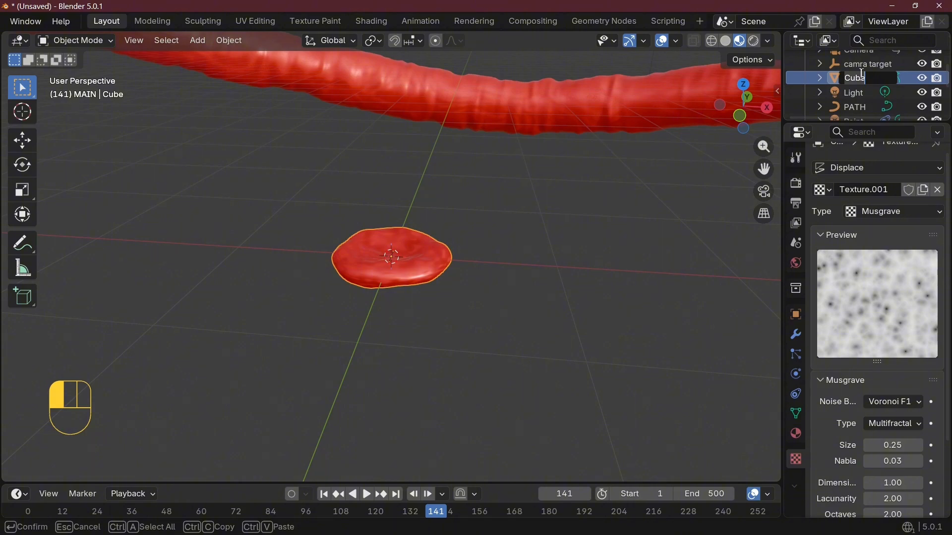
pyautogui.write('blood cell')
pyautogui.click(861, 74)
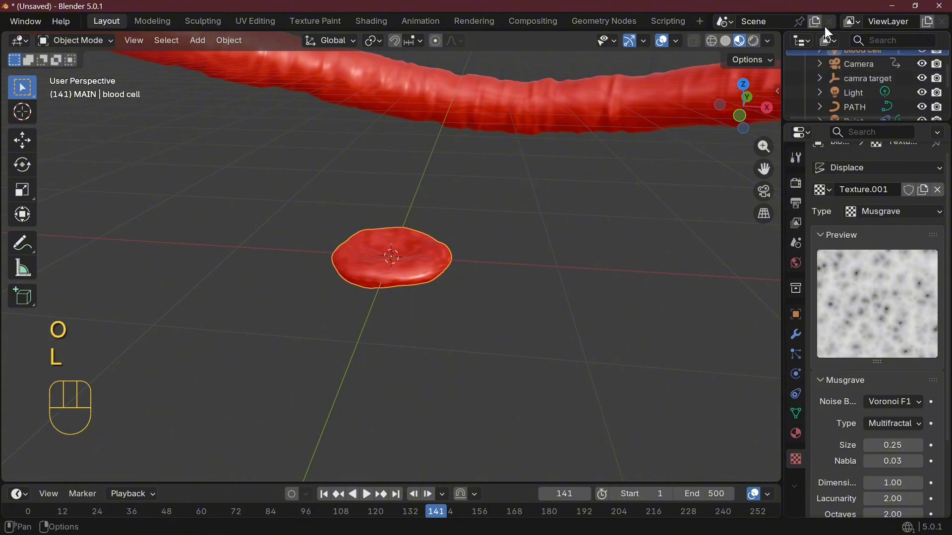
# Step: Create a collection named "blood cells" in the Scene Collection and move the blood cell object into it
pyautogui.scroll(3, 849, 88)
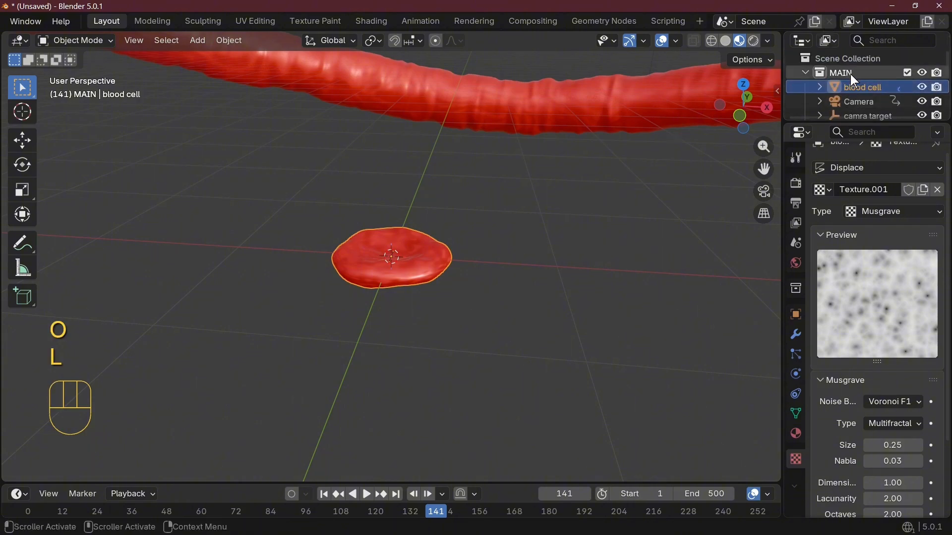
pyautogui.click(844, 58)
pyautogui.rightClick(846, 59)
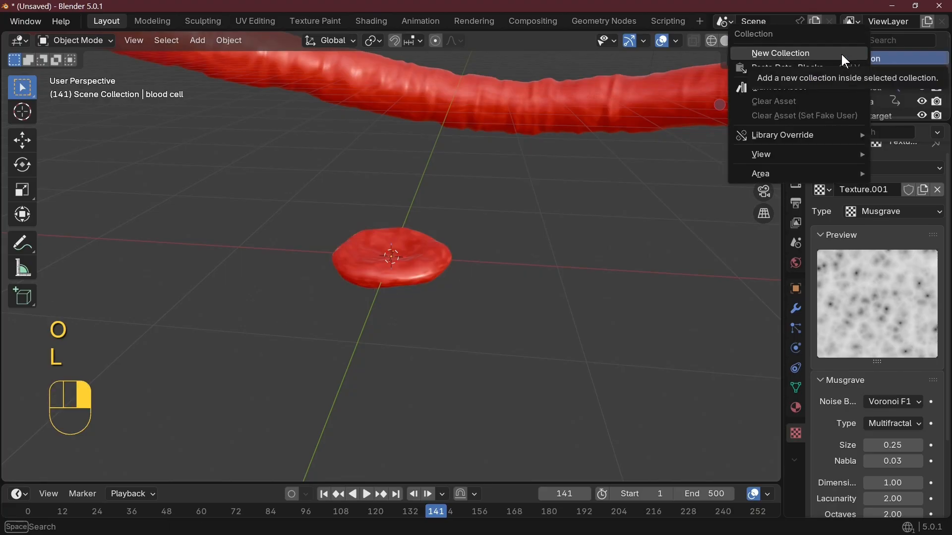
pyautogui.press('Escape')
pyautogui.scroll(-5, 877, 88)
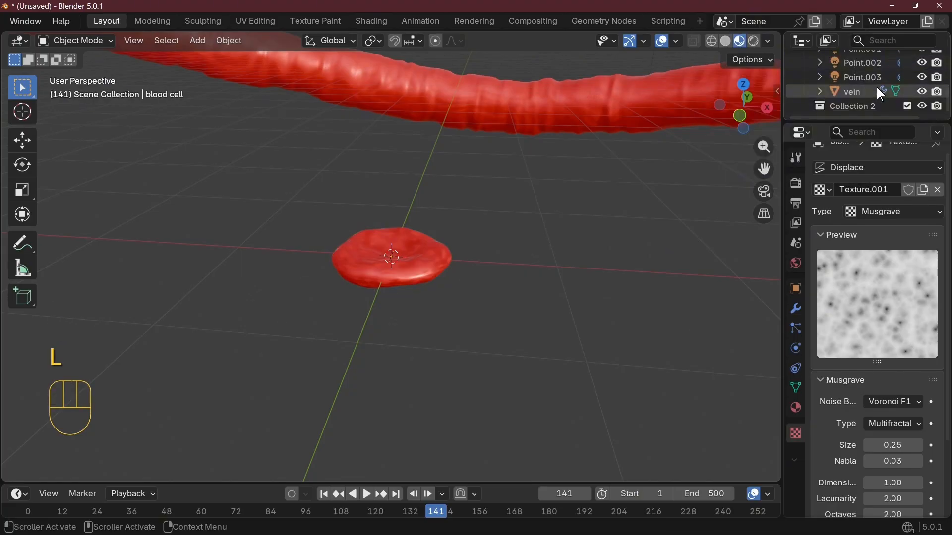
pyautogui.doubleClick(853, 102)
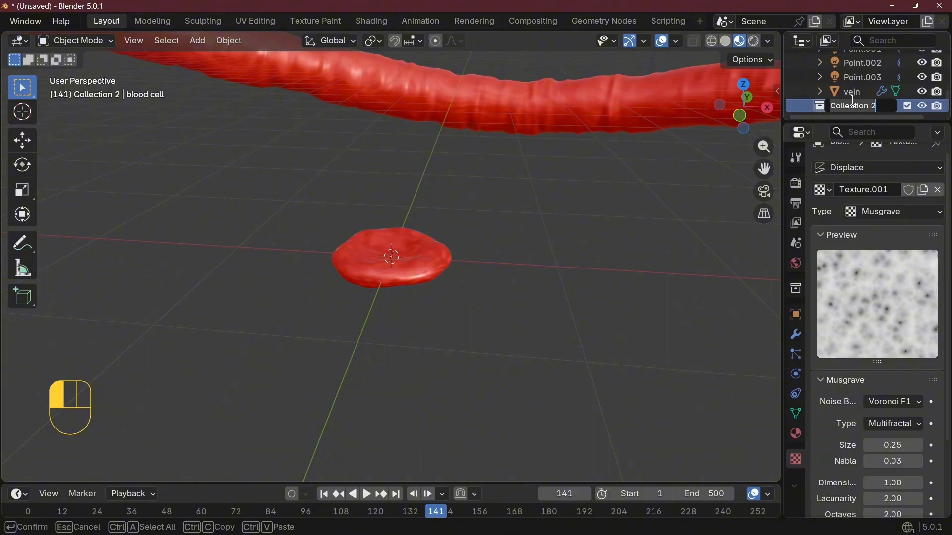
pyautogui.write('blood cells')
pyautogui.press('Return')
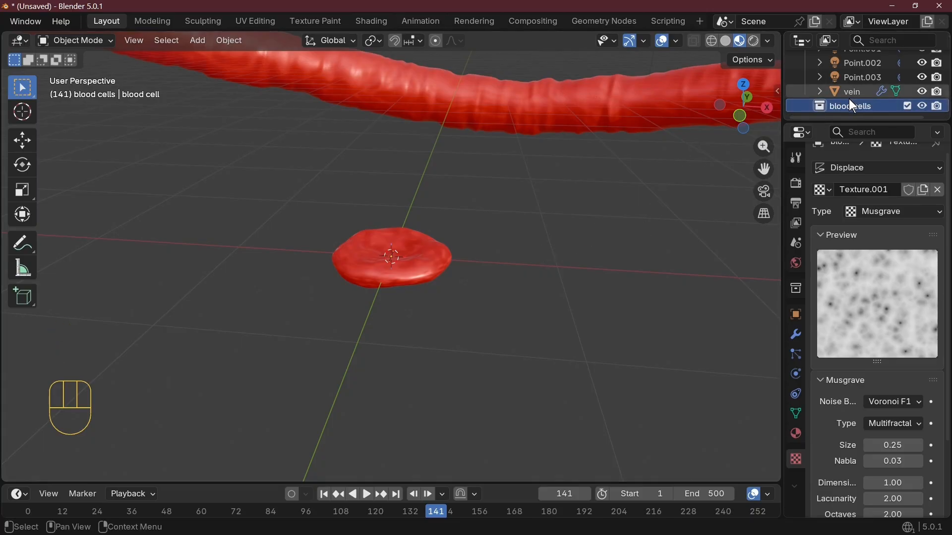
pyautogui.moveTo(846, 104); pyautogui.dragTo(868, 117)
pyautogui.scroll(5, 868, 89)
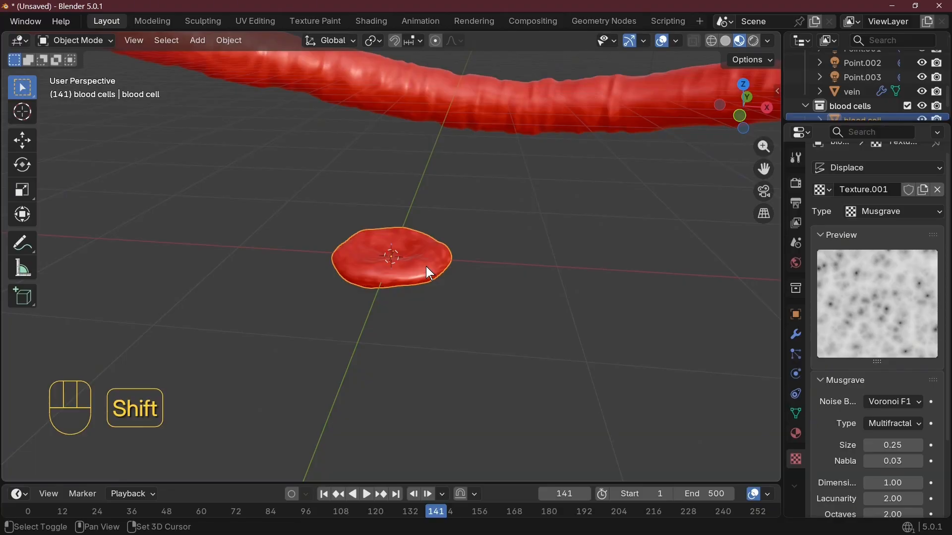
# Step: Duplicate the blood cell three times, placing one copy on one side of it and two on the other in a row
pyautogui.hotkey('shift', 'd')
pyautogui.click(296, 260)
pyautogui.hotkey('shift', 'd')
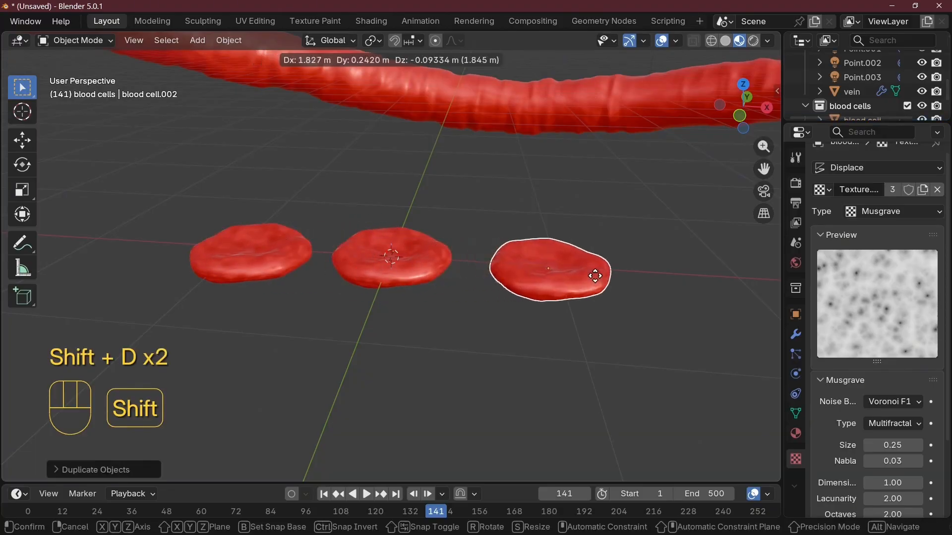
pyautogui.click(616, 272)
pyautogui.hotkey('shift', 'd')
pyautogui.click(768, 271)
# Step: Move the original blood cell along the Y axis, out of the row of duplicates
pyautogui.scroll(-3, 616, 331)
pyautogui.moveTo(619, 338); pyautogui.dragTo(579, 343, button='middle')
pyautogui.press('Tab')
pyautogui.press('Tab')
pyautogui.click(404, 270)
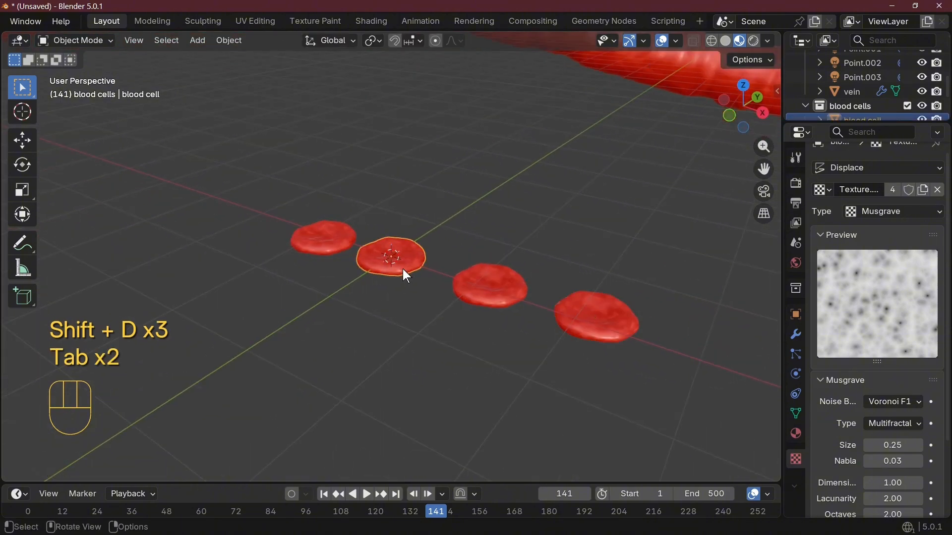
pyautogui.press('g')
pyautogui.press('y')
pyautogui.click(343, 326)
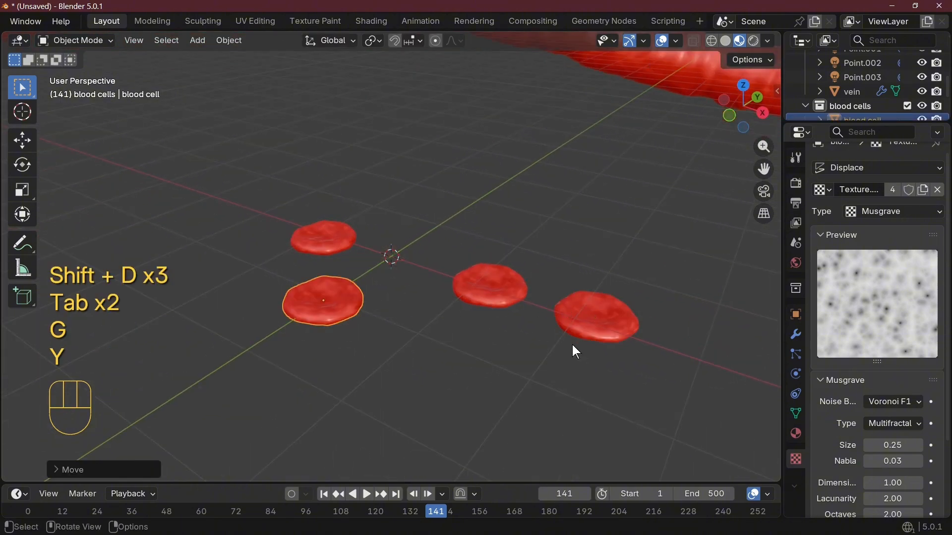
# Step: Tilt the original blood cell with a free trackball rotation
pyautogui.press('Tab')
pyautogui.scroll(1, 391, 323)
pyautogui.press('Tab')
pyautogui.press('r')
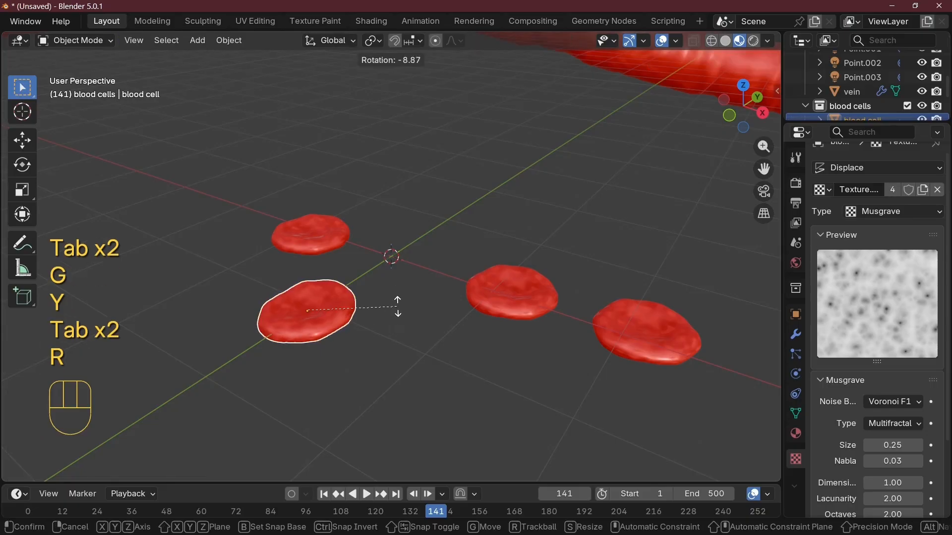
pyautogui.press('r')
pyautogui.click(412, 305)
# Step: Rotate the duplicate blood cells to different angles, turning the last two in the row about the Y axis
pyautogui.click(543, 308)
pyautogui.press('r')
pyautogui.press('r')
pyautogui.press('y')
pyautogui.click(595, 322)
pyautogui.click(670, 342)
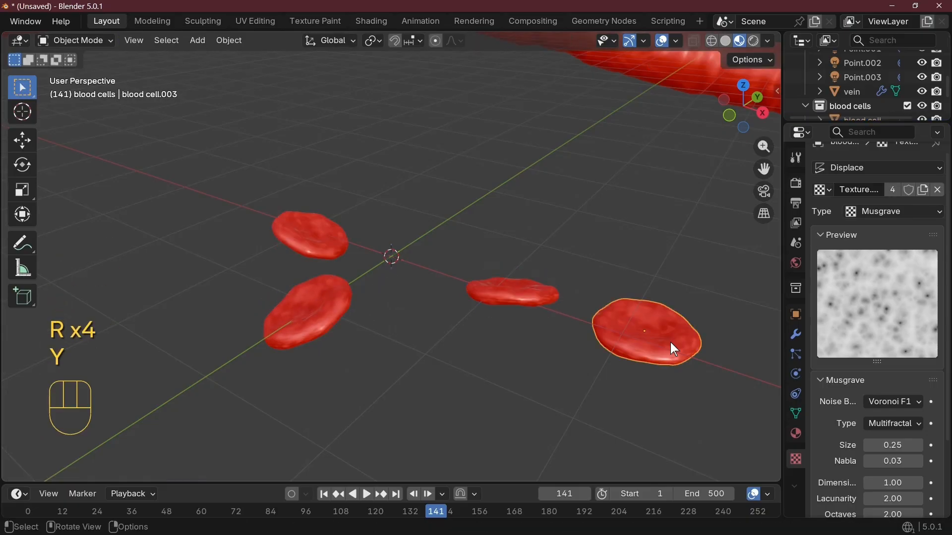
pyautogui.press('r')
pyautogui.press('y')
pyautogui.click(414, 414)
# Step: Deform the mesh of the last blood cell in the row by moving its vertices with proportional editing
pyautogui.moveTo(414, 414); pyautogui.dragTo(499, 416, button='middle')
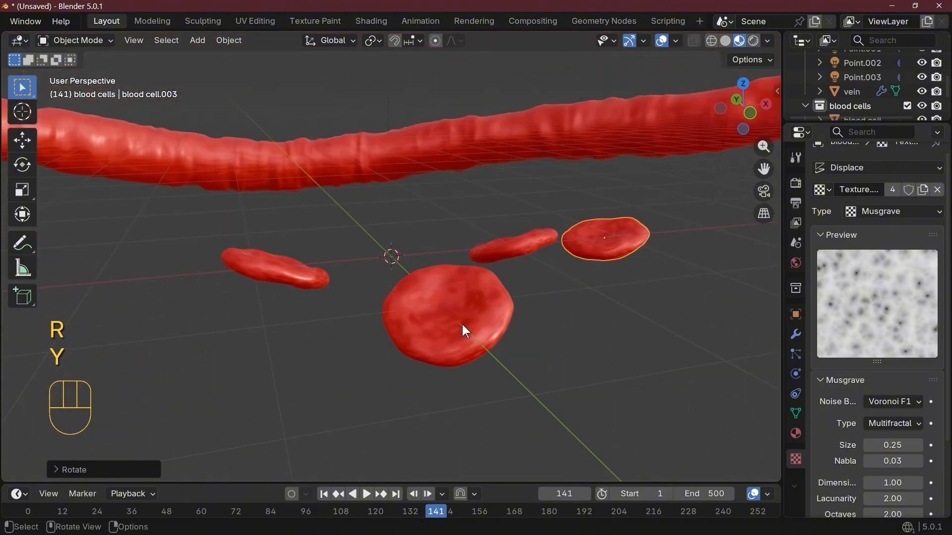
pyautogui.press('Tab')
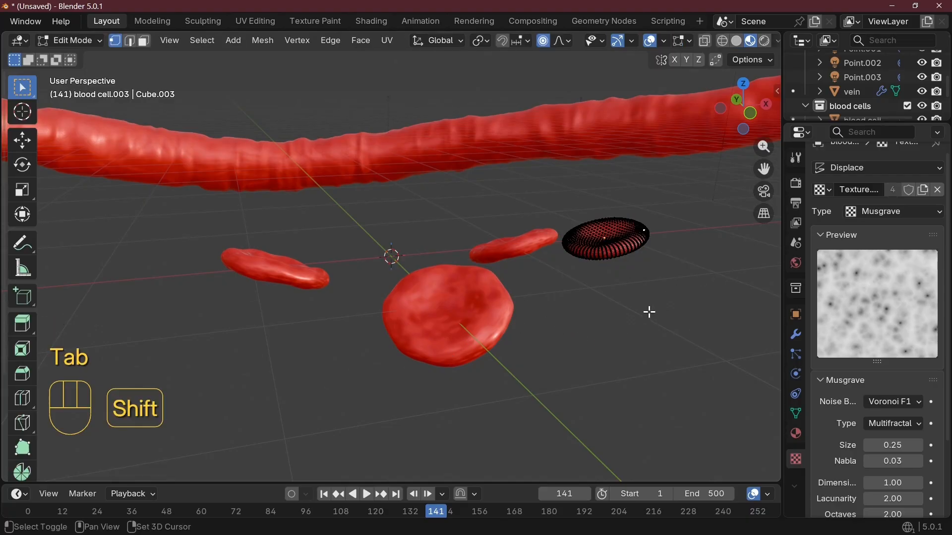
pyautogui.keyDown('shift'); pyautogui.moveTo(649, 312); pyautogui.dragTo(448, 365, button='middle'); pyautogui.keyUp('shift')
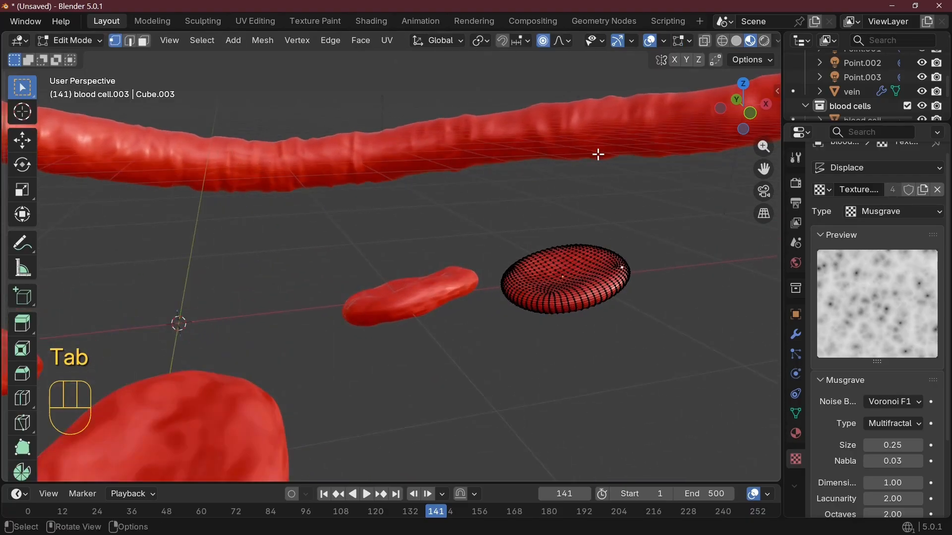
pyautogui.click(596, 296)
pyautogui.press('g')
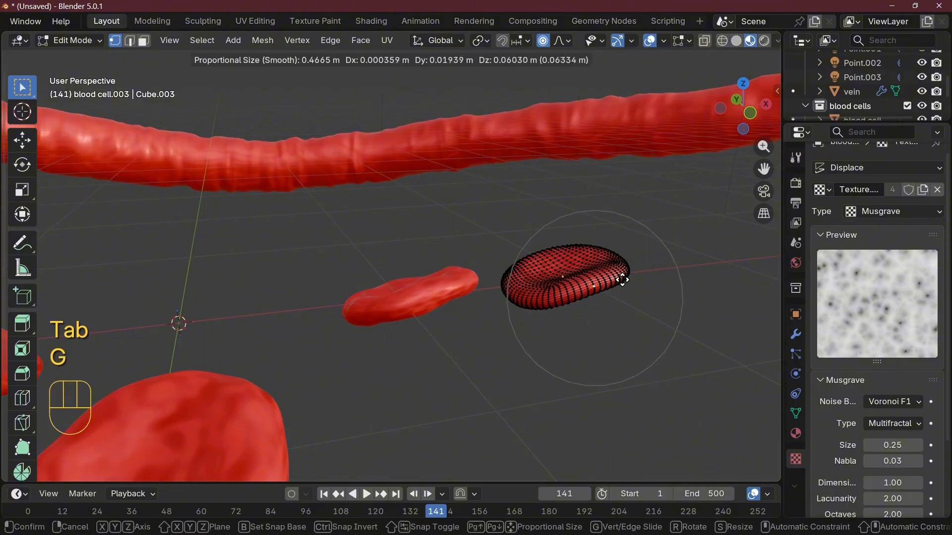
pyautogui.click(626, 273)
pyautogui.press('g')
pyautogui.click(530, 258)
pyautogui.press('Tab')
# Step: Bend the second duplicate, blood cell.002, by moving vertices at its middle and ends with proportional editing
pyautogui.click(428, 299)
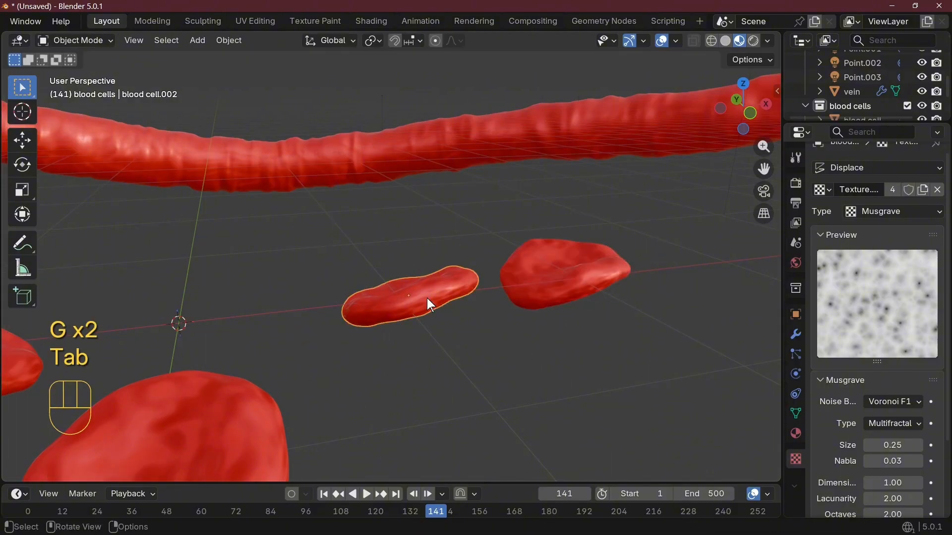
pyautogui.press('Tab')
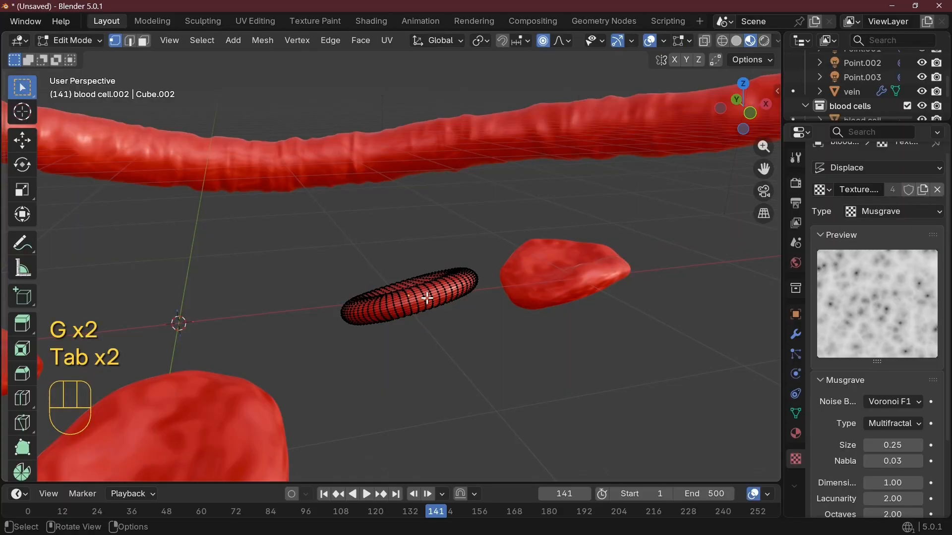
pyautogui.press('g')
pyautogui.click(426, 287)
pyautogui.press('g')
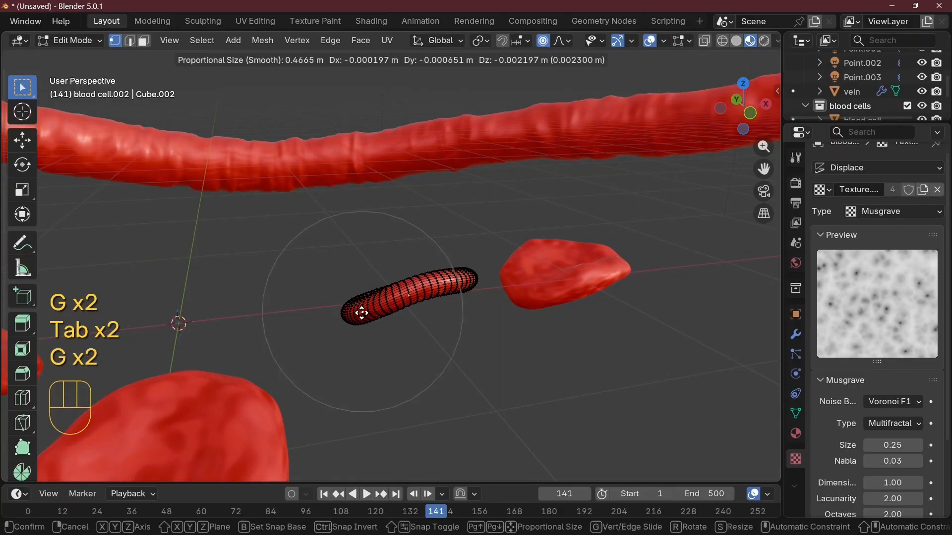
pyautogui.click(362, 319)
pyautogui.moveTo(362, 320); pyautogui.dragTo(514, 268, button='middle')
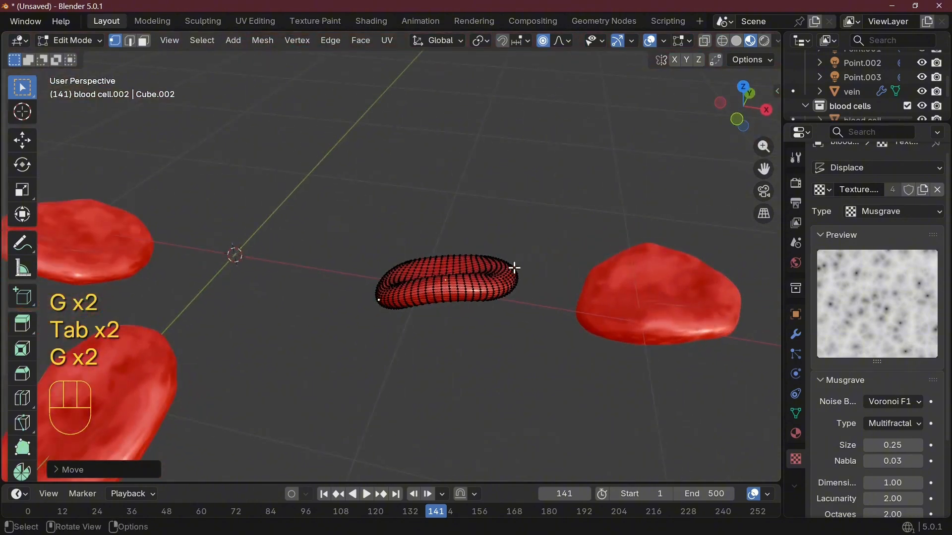
pyautogui.click(507, 266)
pyautogui.press('g')
pyautogui.press('Tab')
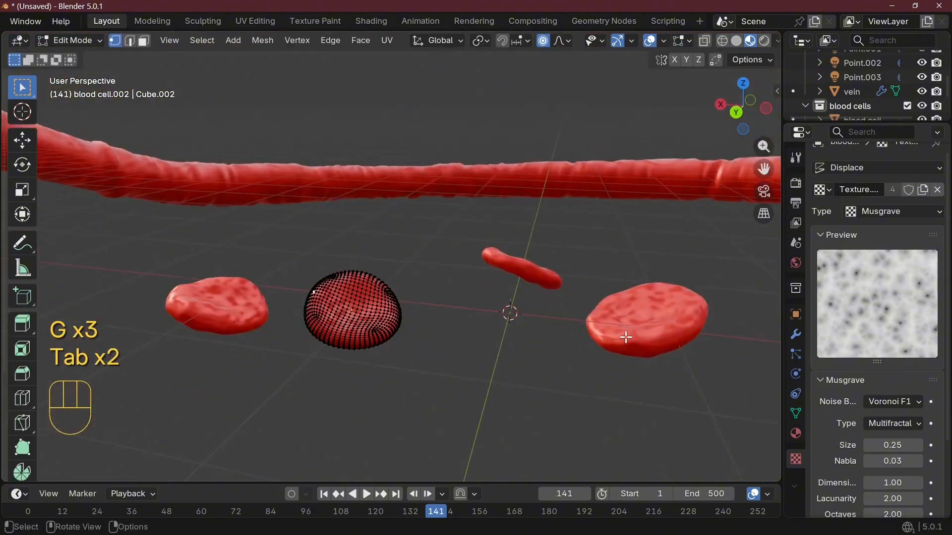
pyautogui.press('Tab')
# Step: Reshape the first duplicate, blood cell.001, by moving vertices along its rim with proportional editing
pyautogui.click(648, 330)
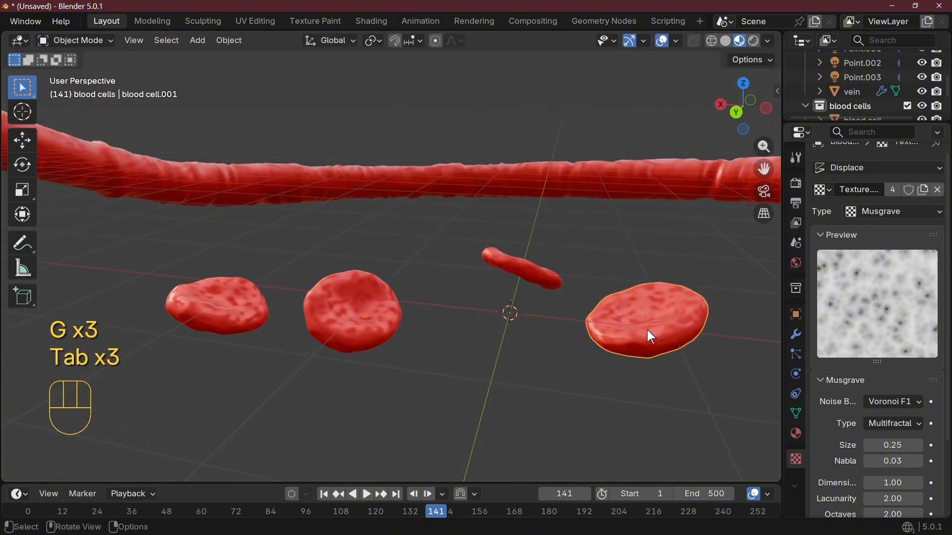
pyautogui.press('Tab')
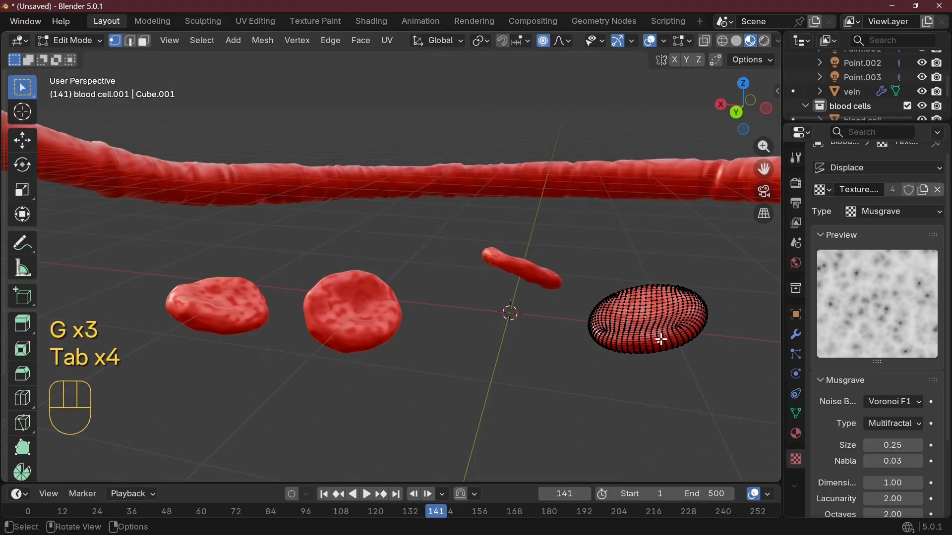
pyautogui.click(699, 308)
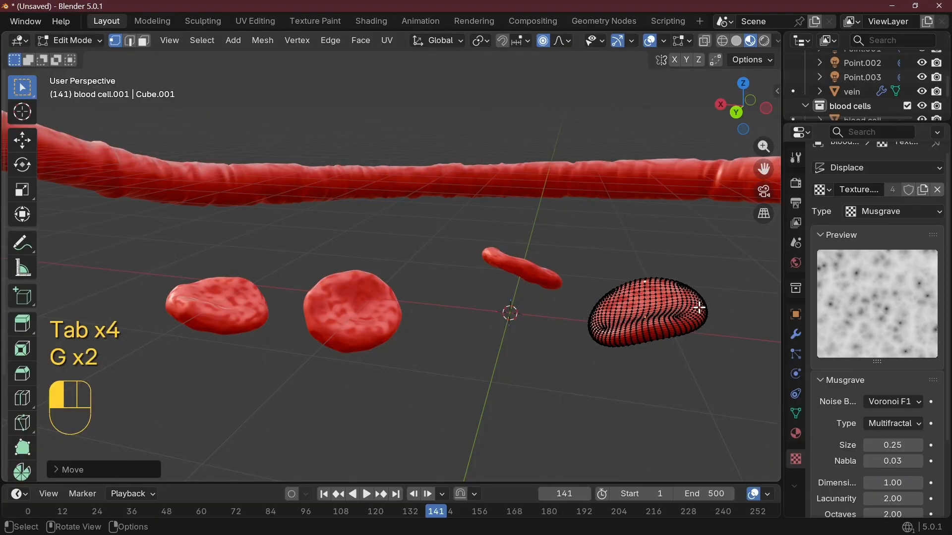
pyautogui.press('g')
pyautogui.click(701, 317)
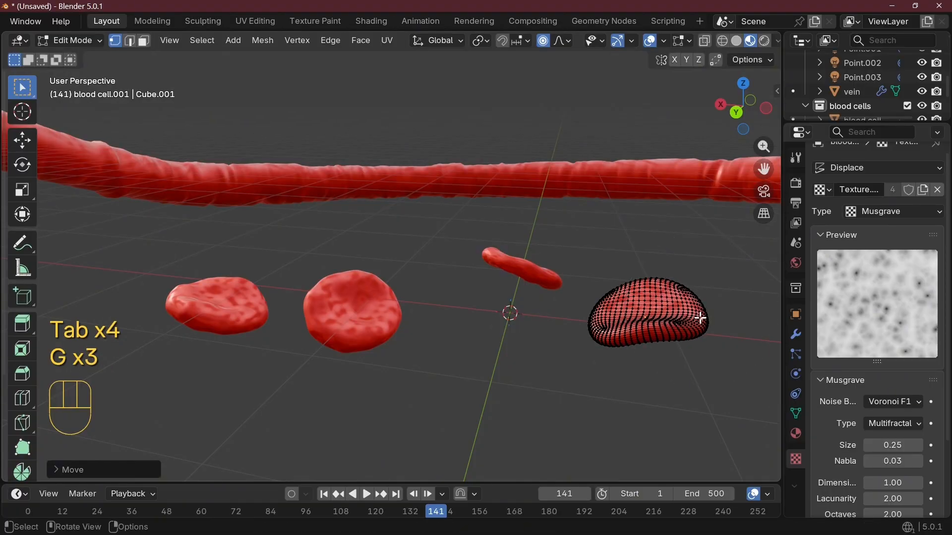
pyautogui.click(604, 320)
pyautogui.press('g')
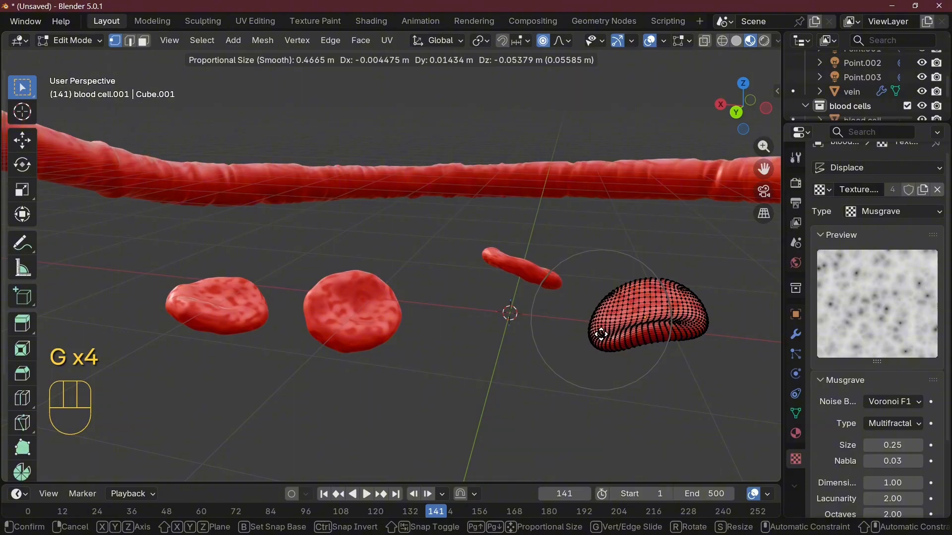
pyautogui.click(600, 334)
pyautogui.press('Tab')
# Step: Deform the original blood cell's mesh by moving vertices around its rim and middle with proportional editing
pyautogui.moveTo(677, 264); pyautogui.dragTo(508, 349, button='middle')
pyautogui.click(510, 346)
pyautogui.press('Tab')
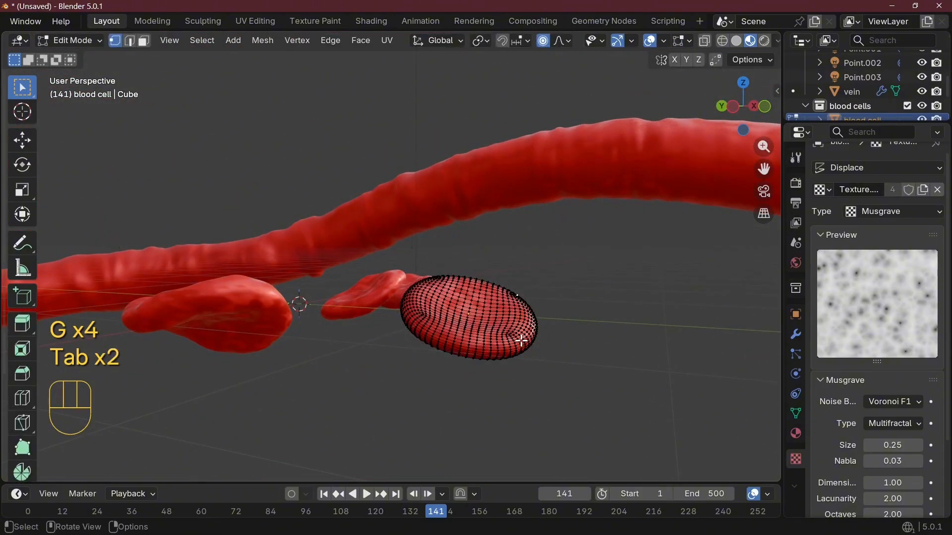
pyautogui.press('g')
pyautogui.click(522, 326)
pyautogui.press('g')
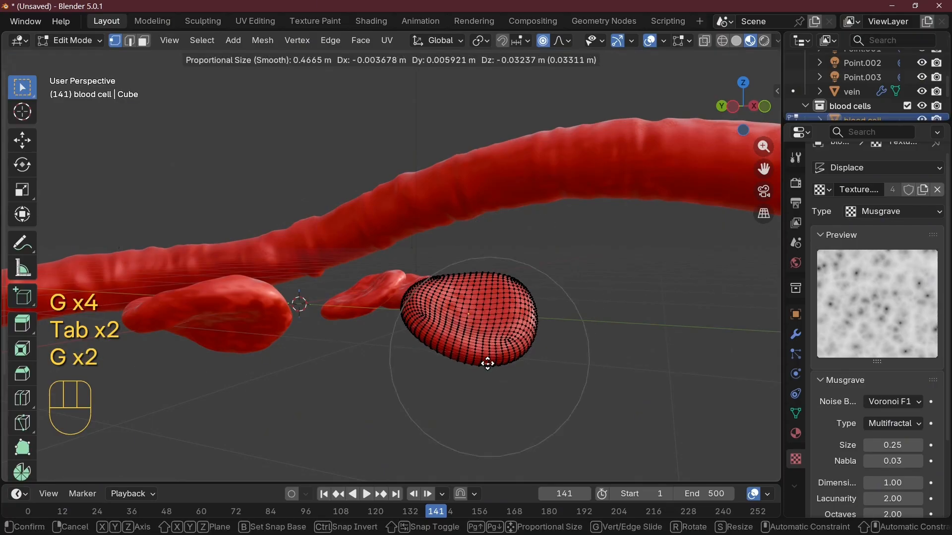
pyautogui.click(488, 365)
pyautogui.press('g')
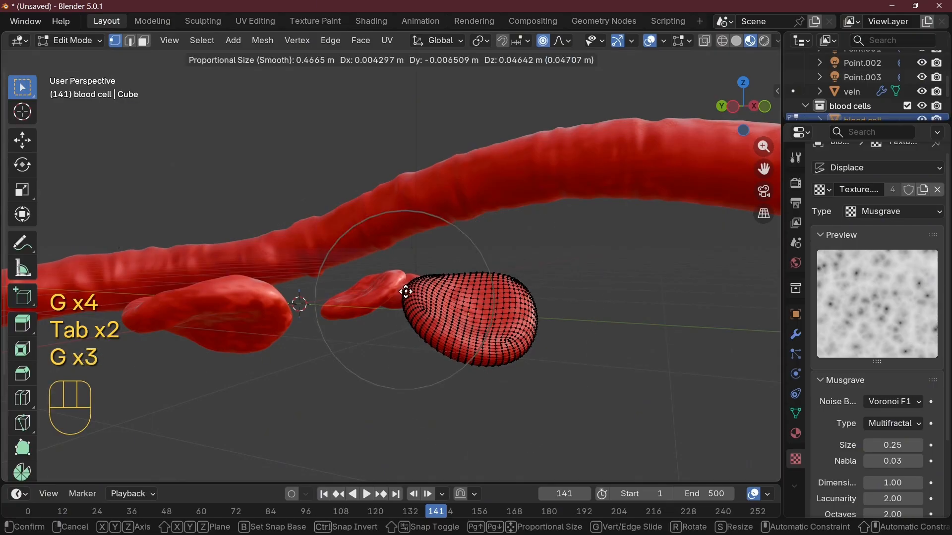
pyautogui.click(405, 292)
pyautogui.moveTo(582, 299); pyautogui.dragTo(302, 311, button='middle')
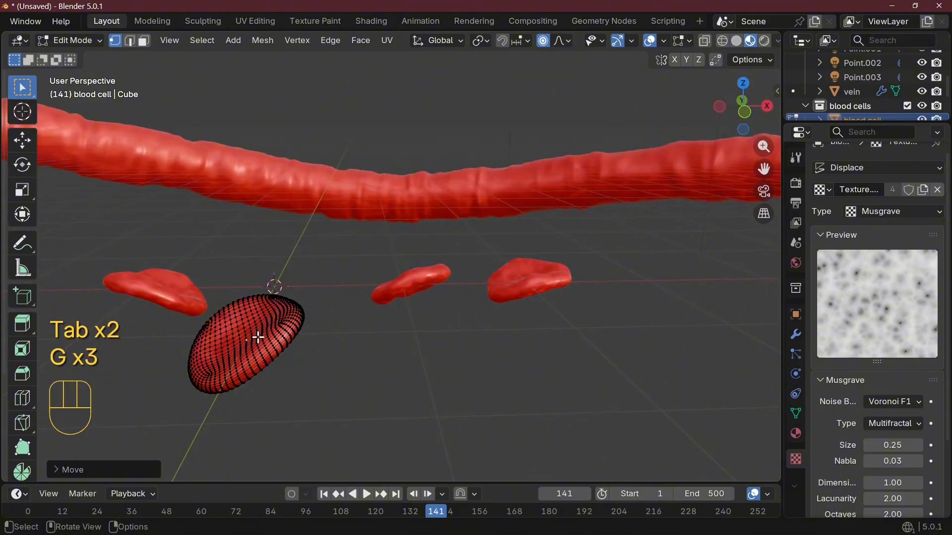
pyautogui.press('g')
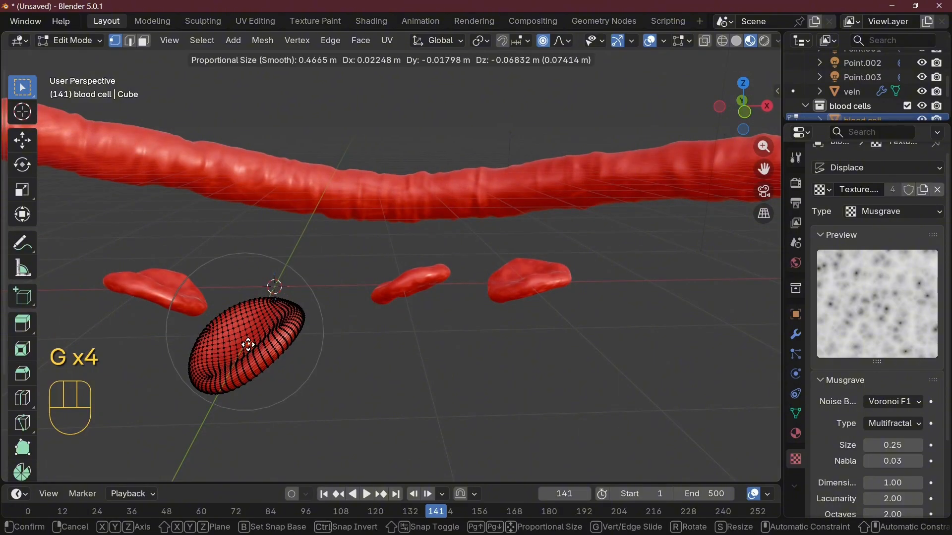
pyautogui.click(249, 340)
pyautogui.press('Tab')
# Step: Examine the four deformed blood cells beside the vein and the camera's view inside the vein
pyautogui.moveTo(385, 372); pyautogui.dragTo(498, 383, button='middle')
pyautogui.scroll(-6, 564, 340)
pyautogui.moveTo(563, 340); pyautogui.dragTo(418, 326, button='middle')
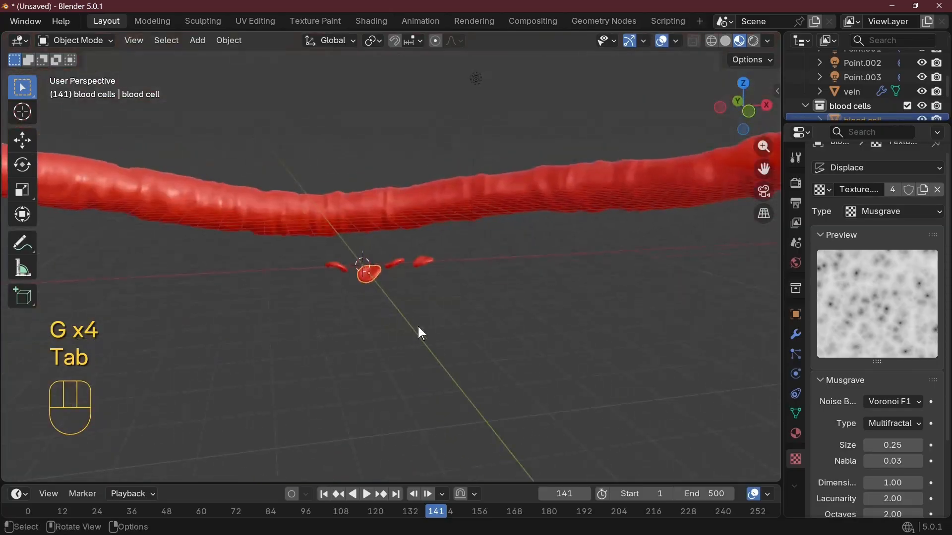
pyautogui.scroll(-3, 876, 107)
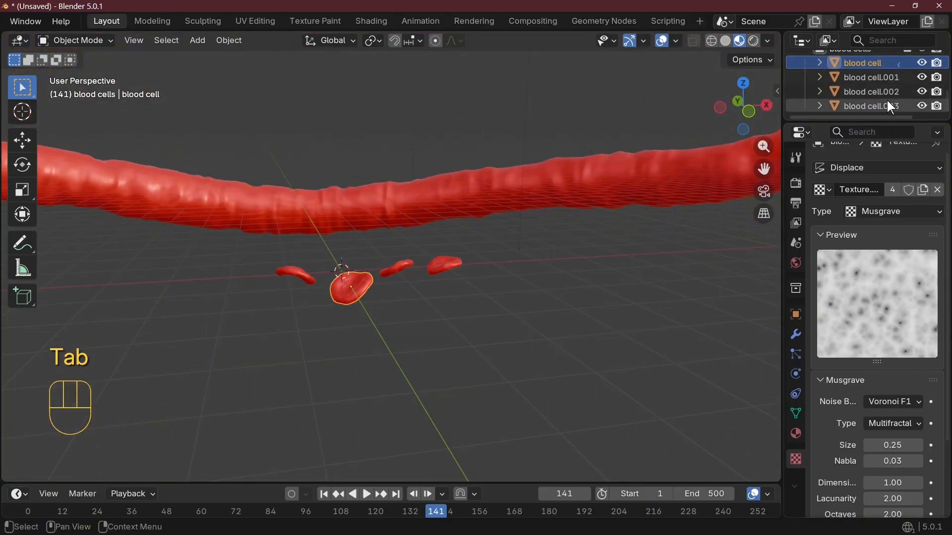
pyautogui.moveTo(471, 291); pyautogui.dragTo(524, 307, button='middle')
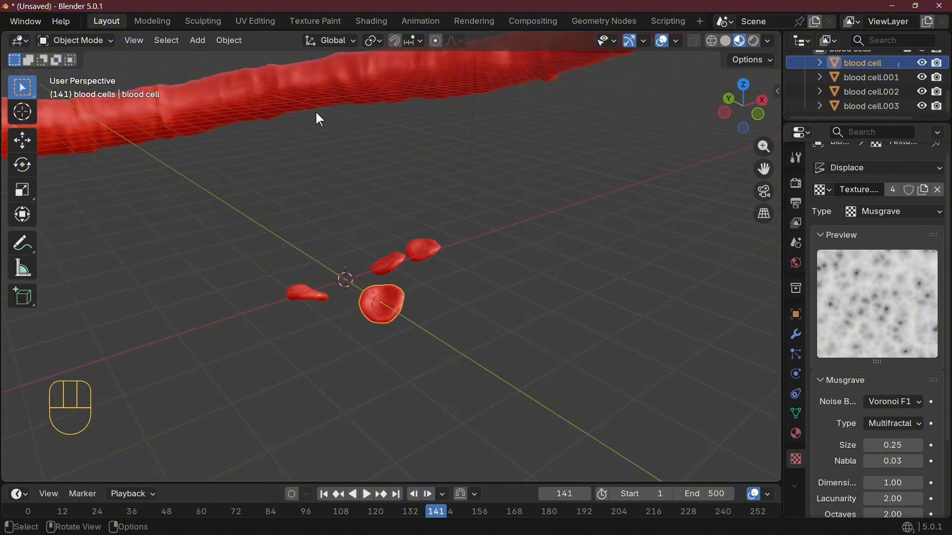
pyautogui.click(284, 100)
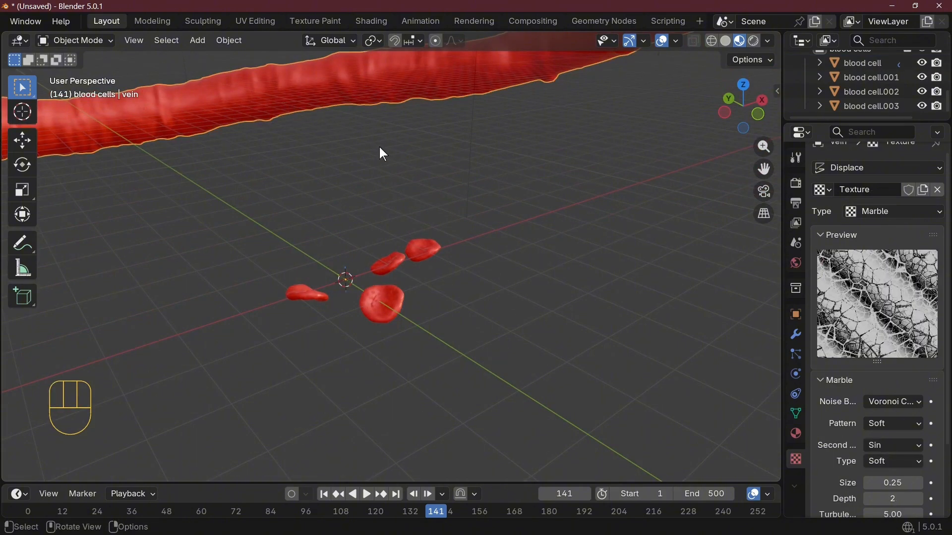
pyautogui.press('KP_0')
pyautogui.scroll(-3, 410, 195)
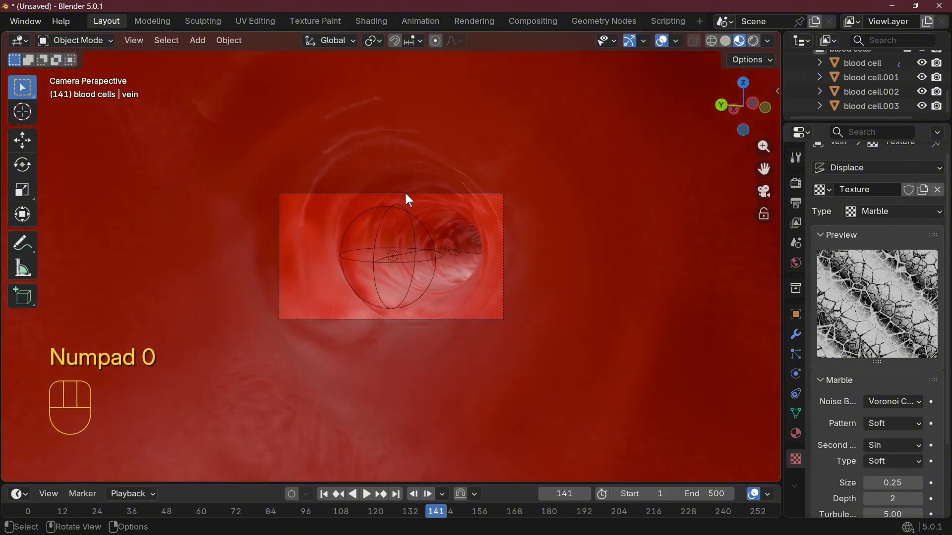
pyautogui.press('Escape')
# Step: Add a cube mesh at the 3D cursor in top view and move it into the MAIN collection, making that collection active
pyautogui.press('KP_7')
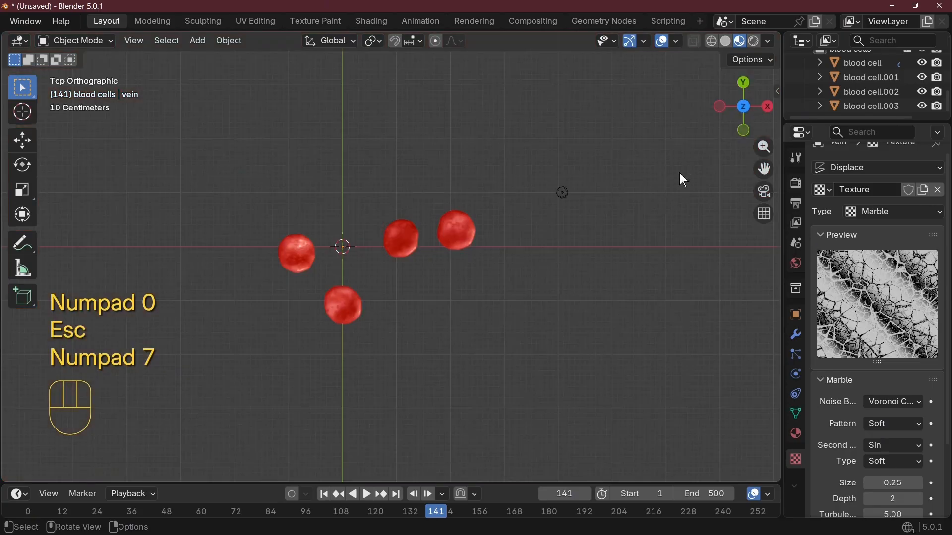
pyautogui.scroll(-4, 391, 355)
pyautogui.scroll(1, 403, 331)
pyautogui.scroll(3, 404, 332)
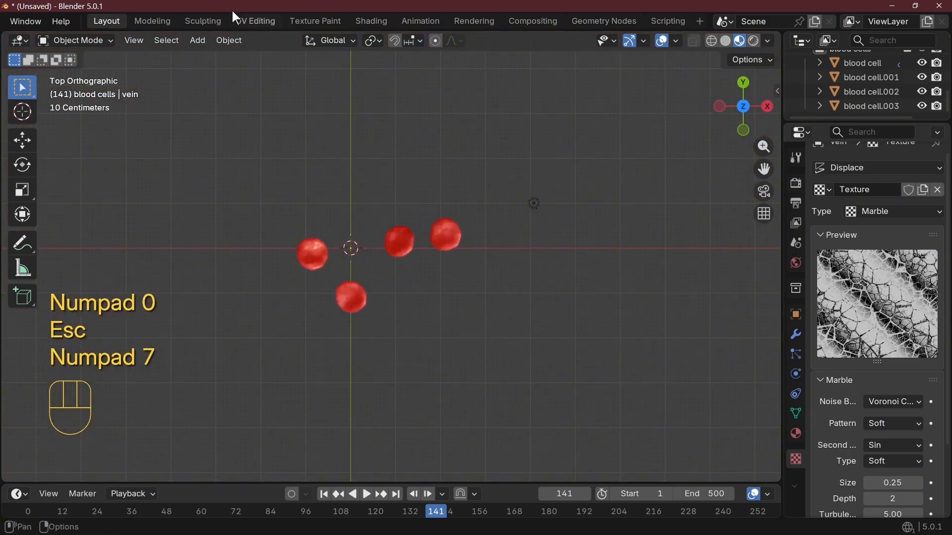
pyautogui.click(196, 41)
pyautogui.moveTo(231, 55)
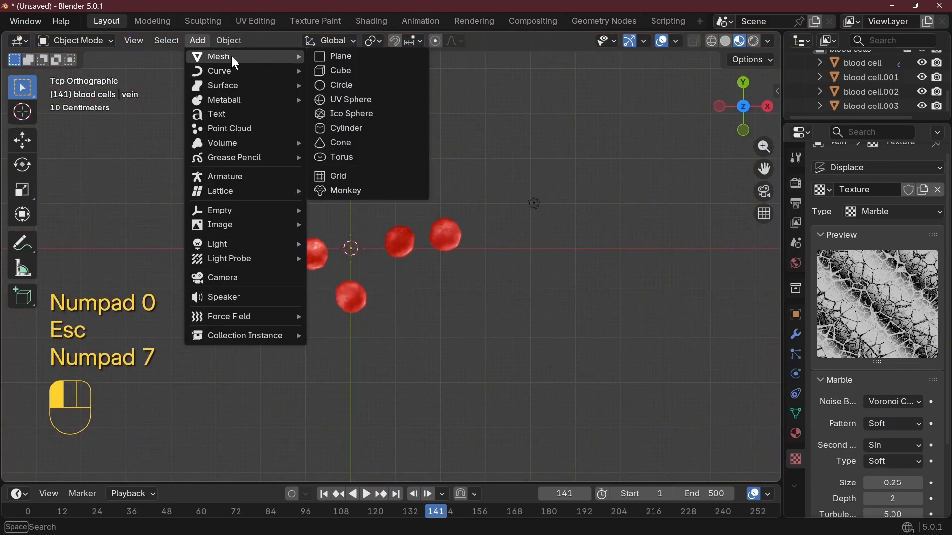
pyautogui.click(371, 74)
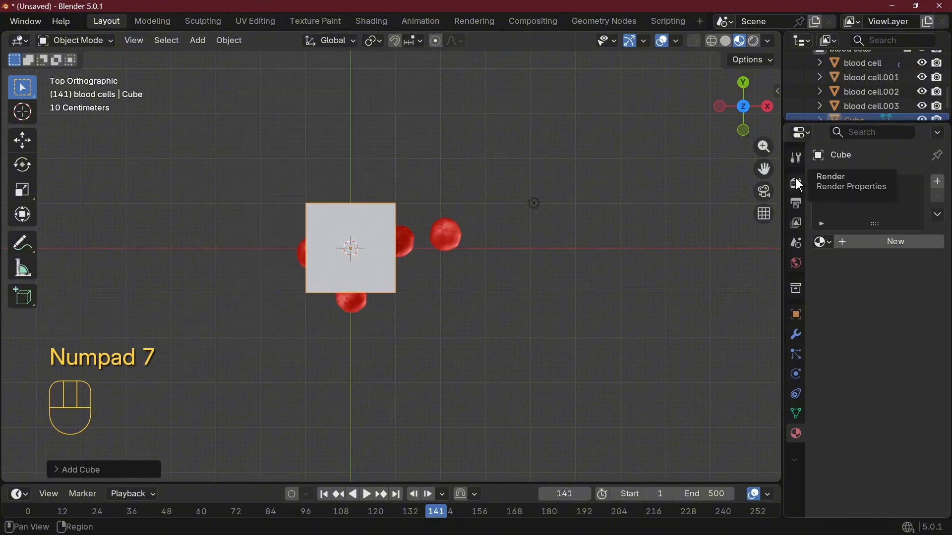
pyautogui.scroll(-1, 884, 101)
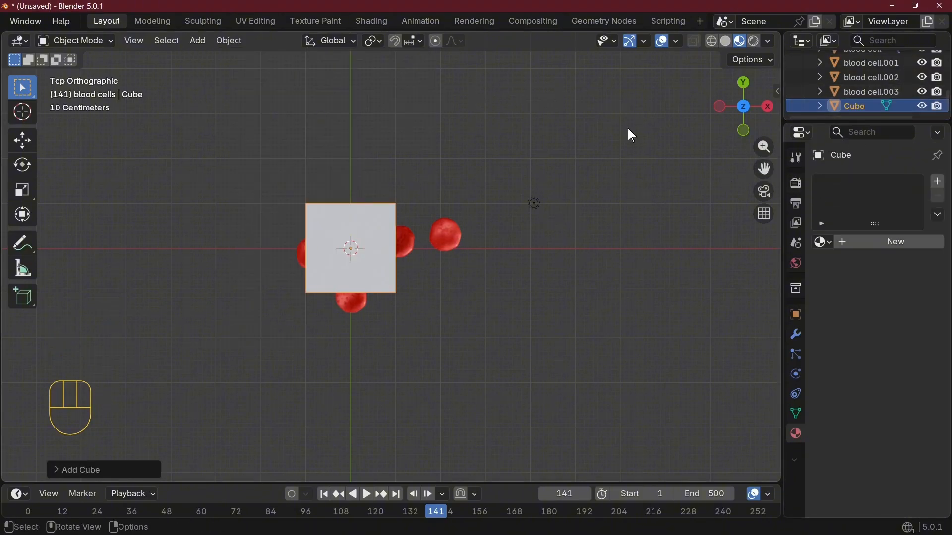
pyautogui.moveTo(853, 105); pyautogui.dragTo(854, 68)
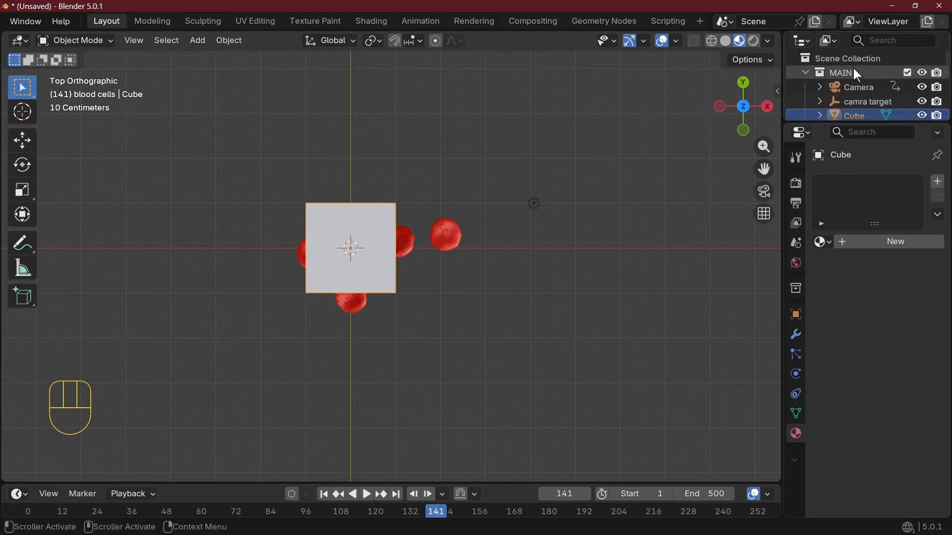
pyautogui.click(851, 71)
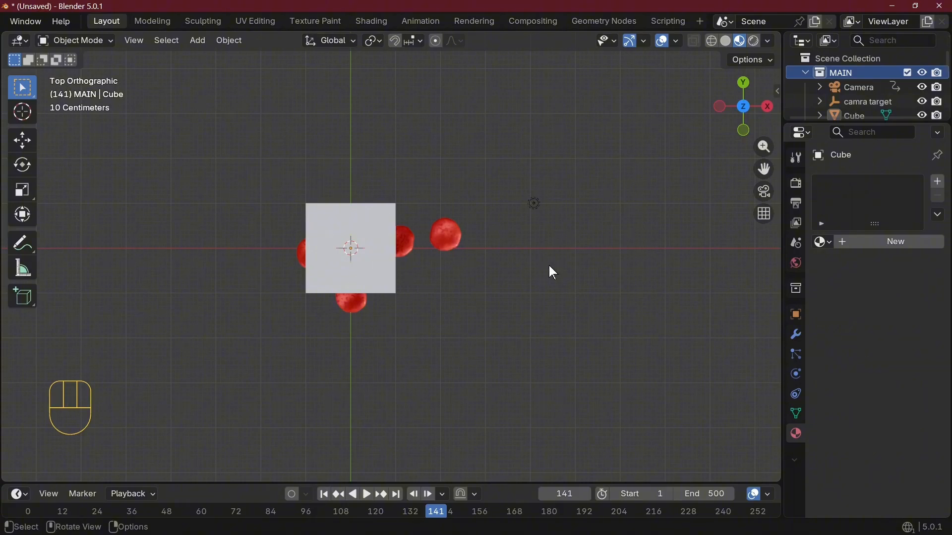
# Step: Show the scene in wireframe and give the cube a Follow Path constraint with PATH as its target
pyautogui.moveTo(471, 263); pyautogui.dragTo(471, 189, button='middle')
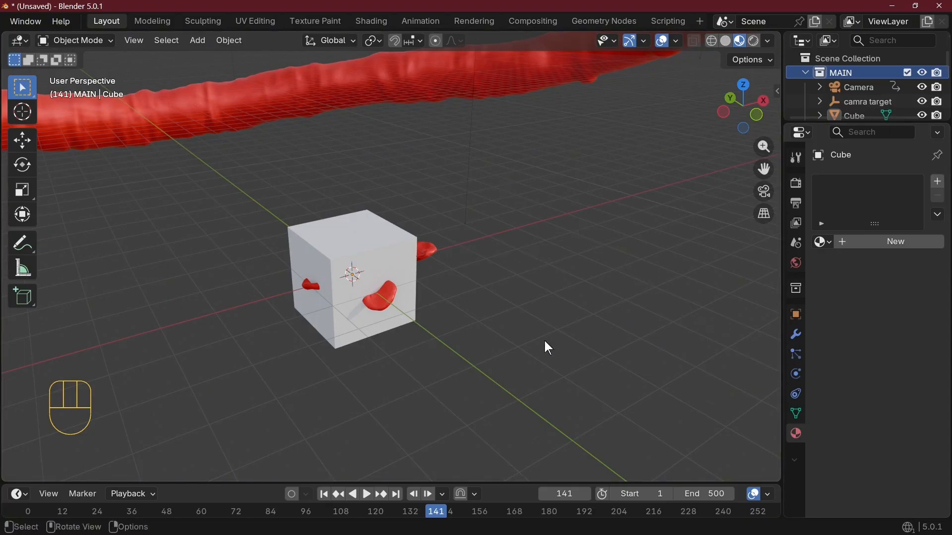
pyautogui.click(710, 42)
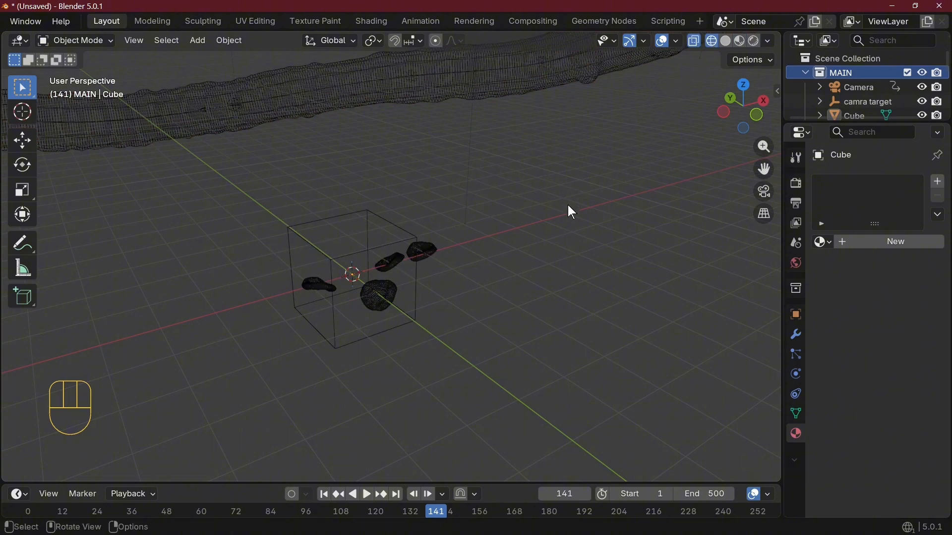
pyautogui.click(353, 256)
pyautogui.scroll(-3, 535, 296)
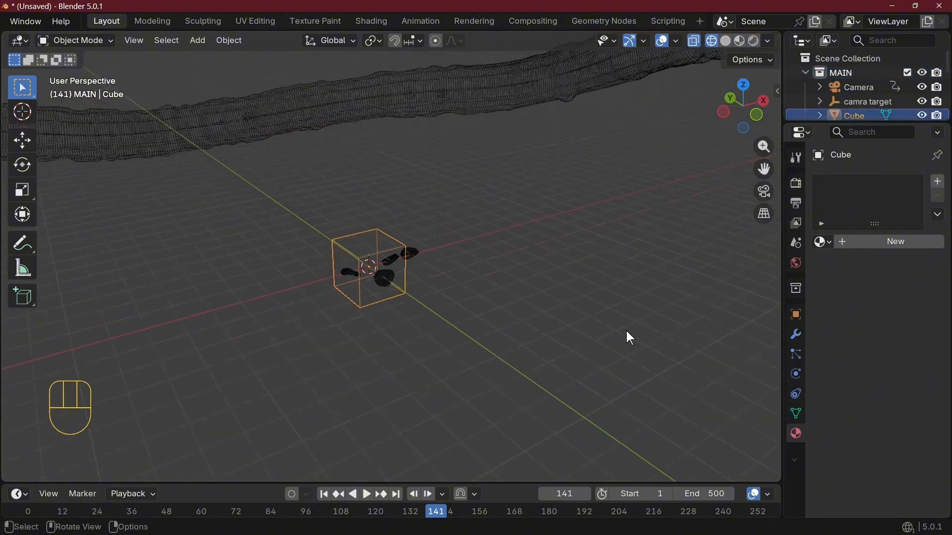
pyautogui.click(797, 394)
pyautogui.click(854, 182)
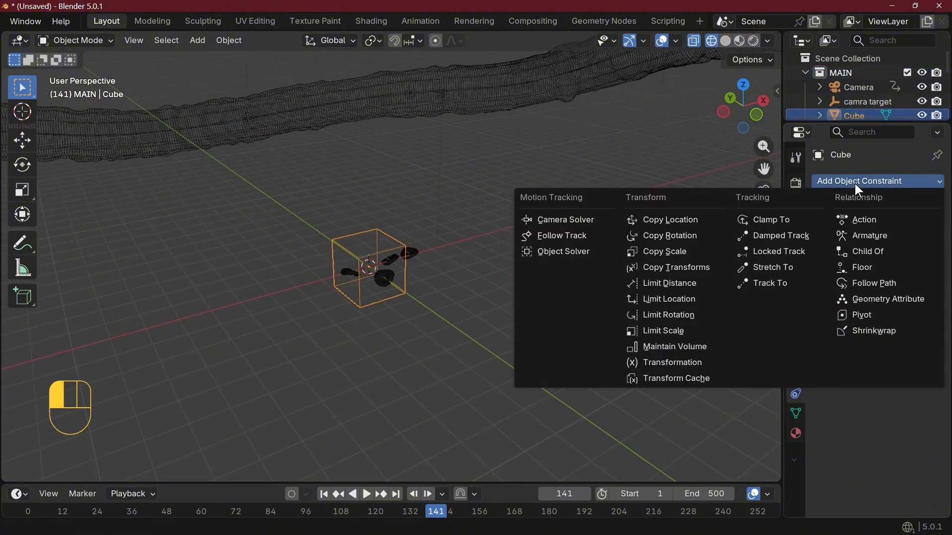
pyautogui.click(881, 283)
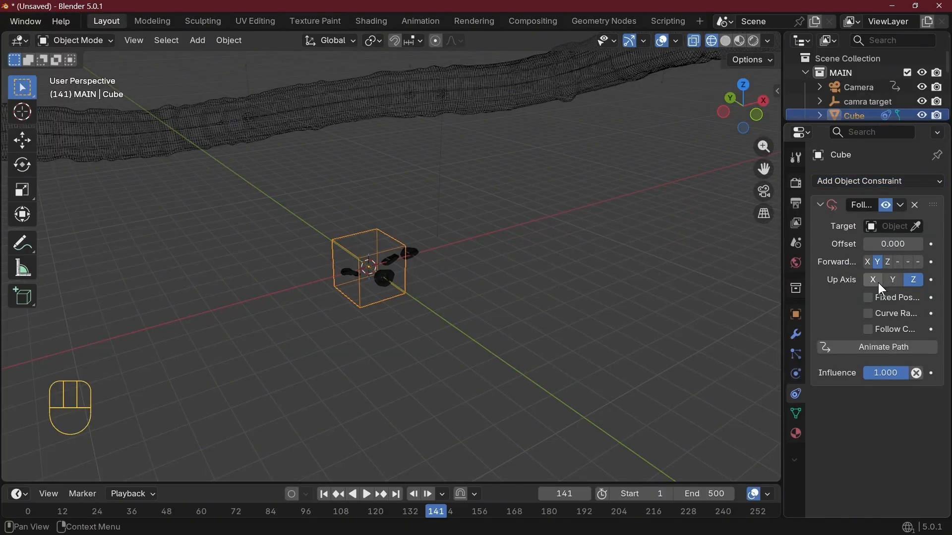
pyautogui.click(888, 227)
pyautogui.click(802, 250)
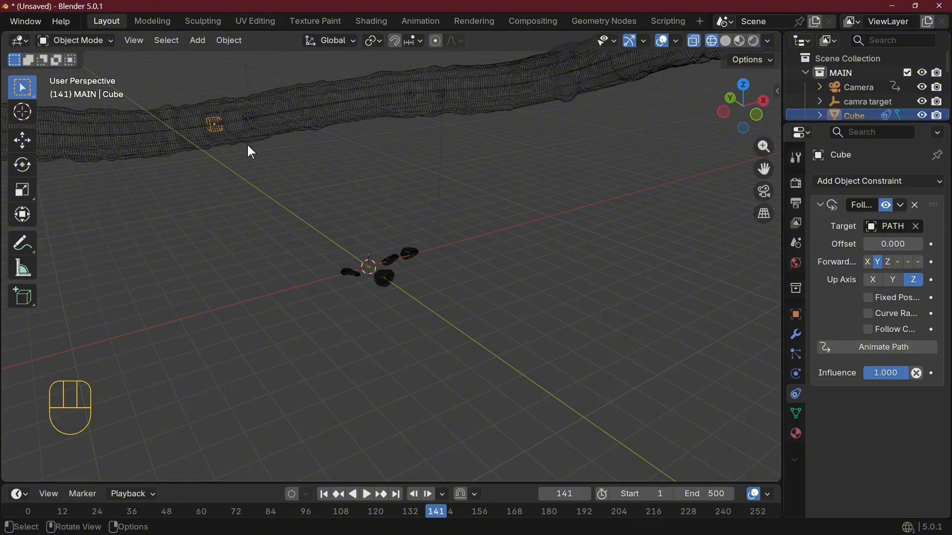
# Step: Enlarge the cube inside the vein uniformly and apply its object transform
pyautogui.press('s')
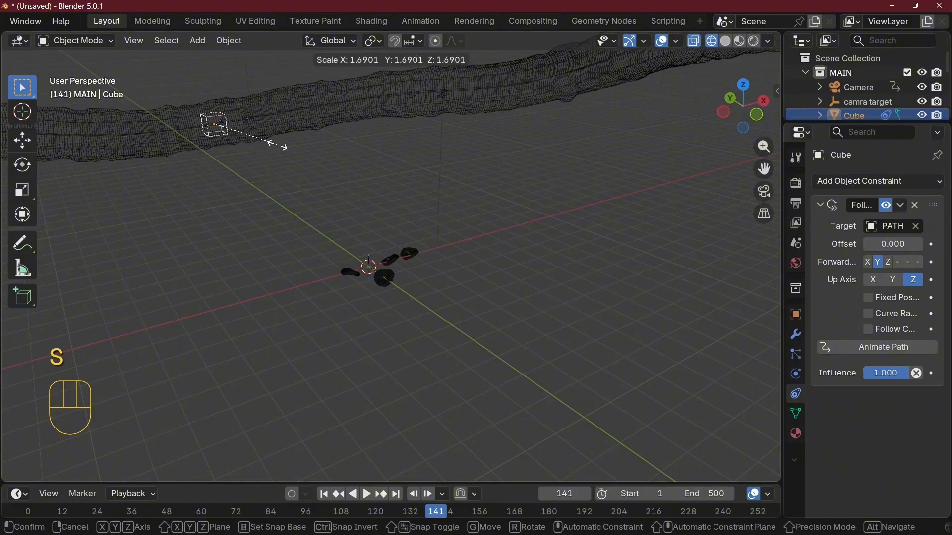
pyautogui.click(293, 145)
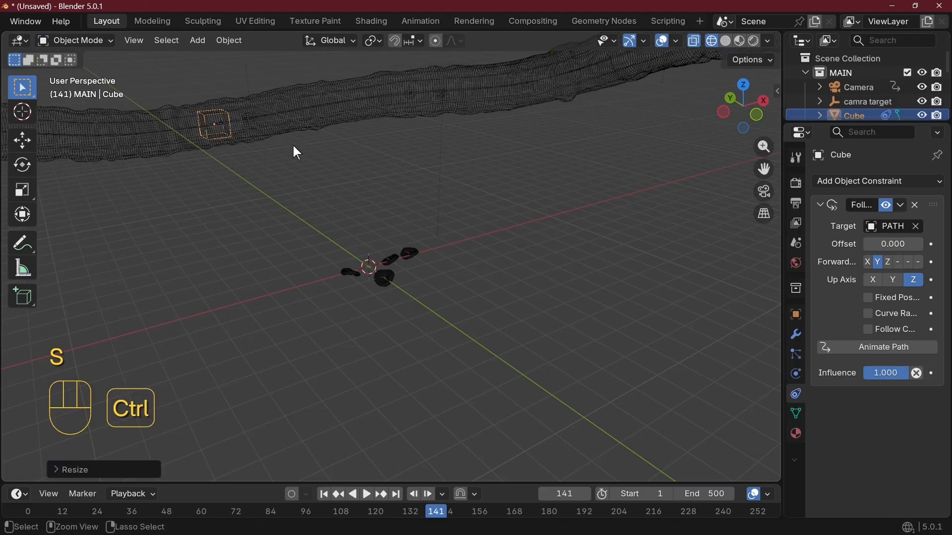
pyautogui.hotkey('ctrl', 'a')
pyautogui.click(294, 148)
# Step: Apply the object transform to each of the four blood cells individually
pyautogui.click(345, 275)
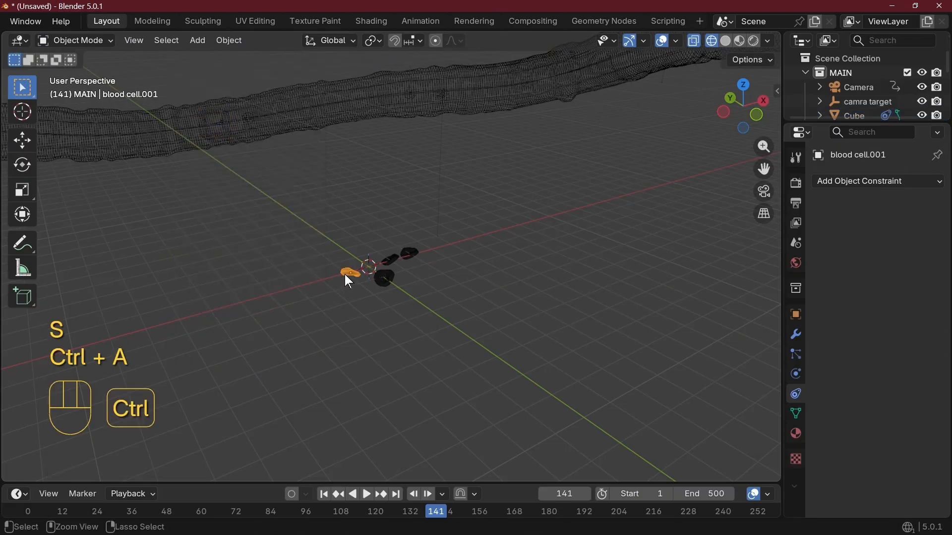
pyautogui.hotkey('ctrl', 'a')
pyautogui.click(352, 275)
pyautogui.click(380, 273)
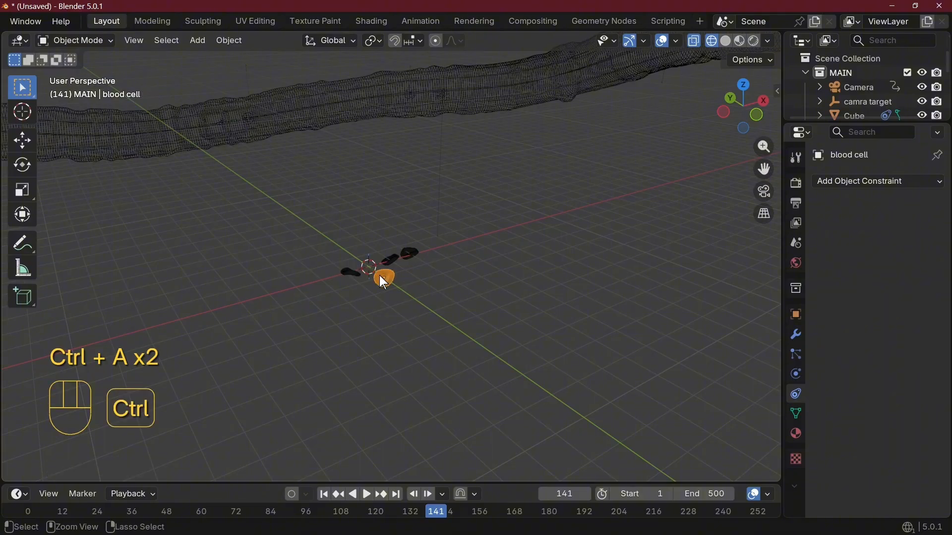
pyautogui.hotkey('ctrl', 'a')
pyautogui.click(379, 275)
pyautogui.click(389, 256)
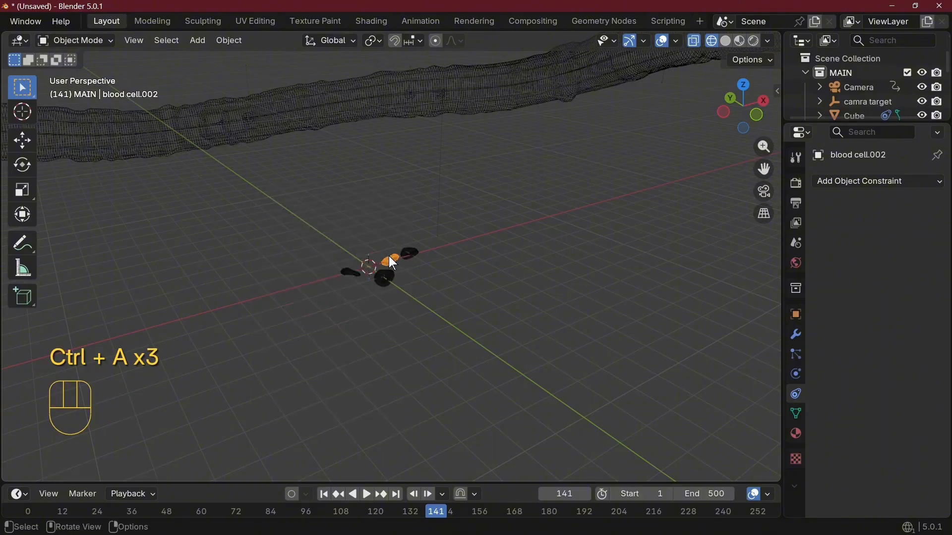
pyautogui.hotkey('ctrl', 'a')
pyautogui.click(389, 258)
pyautogui.click(412, 255)
pyautogui.hotkey('ctrl', 'a')
pyautogui.click(417, 254)
# Step: Preview the animation through the camera in rendered shading and stop playback at frame 278
pyautogui.press('KP_0')
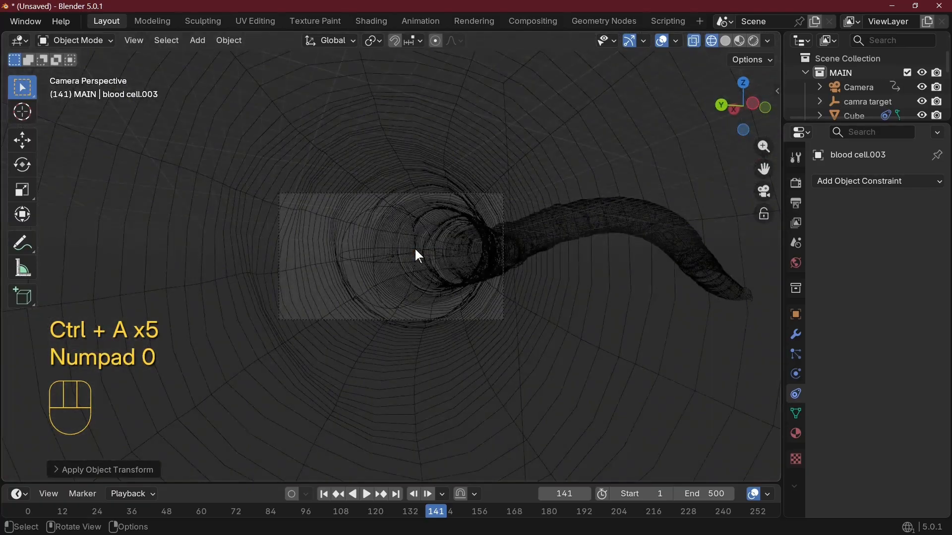
pyautogui.click(753, 41)
pyautogui.press('space')
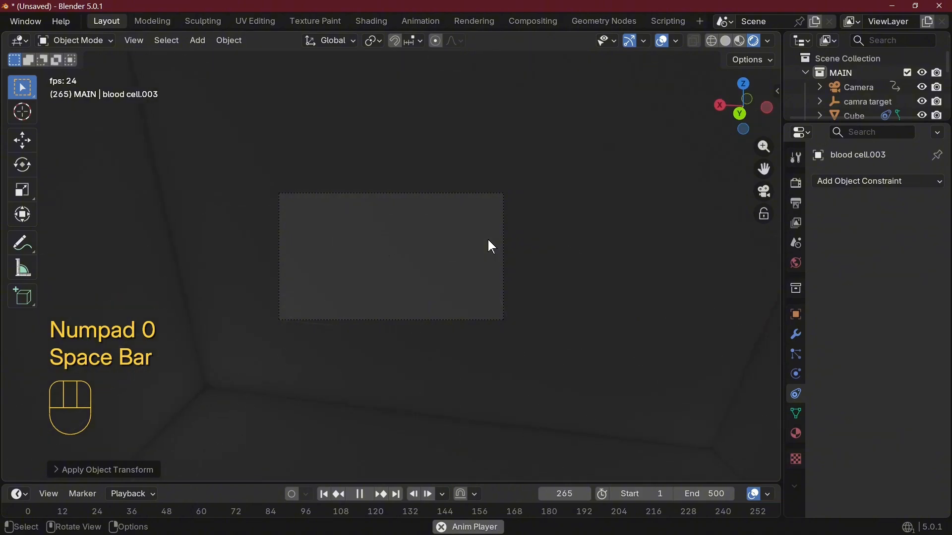
pyautogui.press('space')
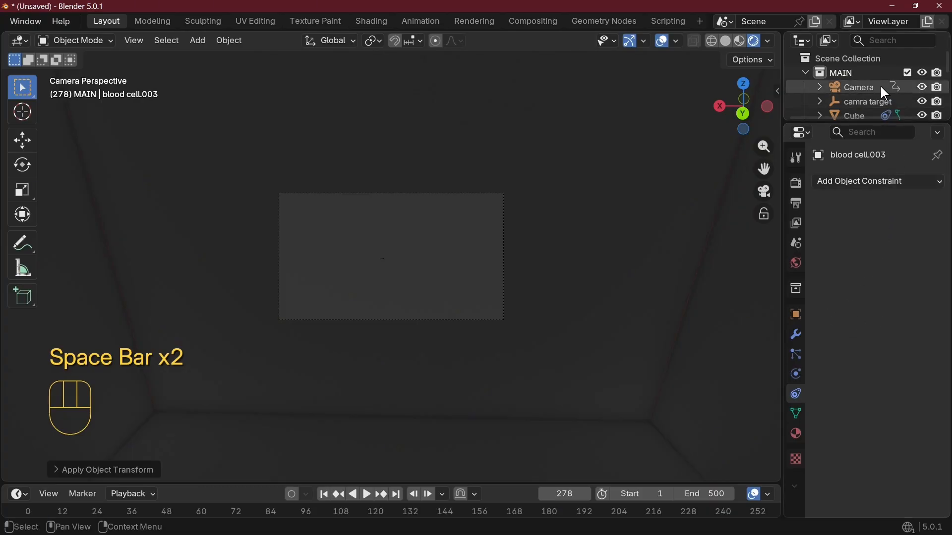
# Step: Rename the cube as emit and set its Follow Path offset to -10.300
pyautogui.scroll(-3, 870, 93)
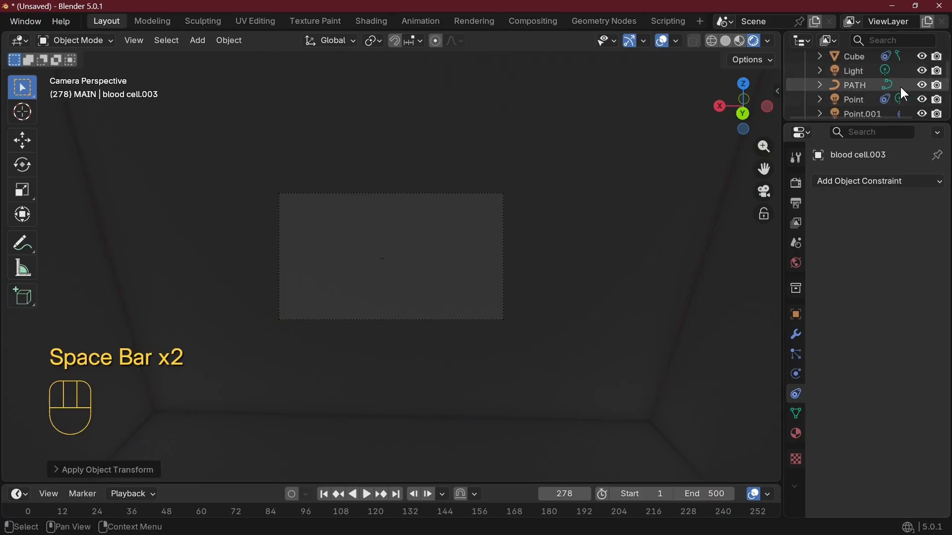
pyautogui.scroll(2, 900, 88)
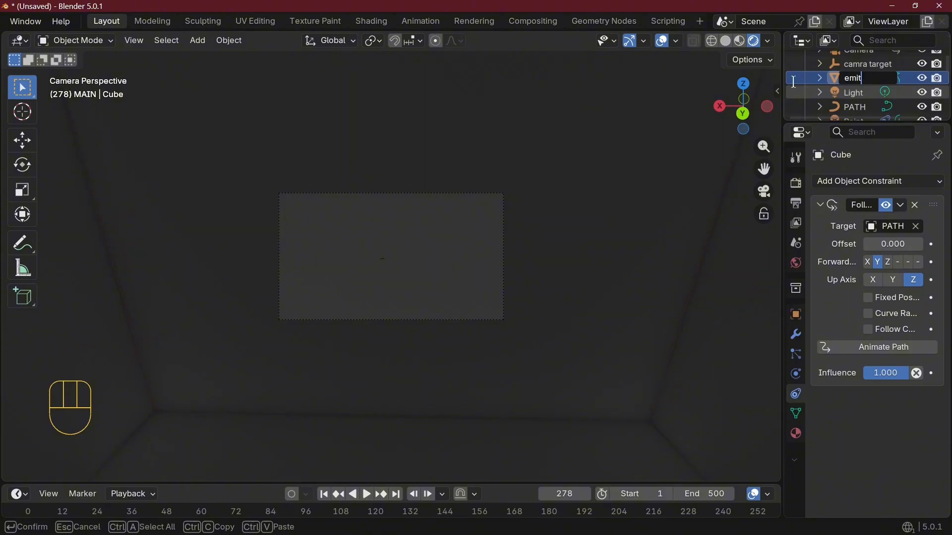
pyautogui.press('Return')
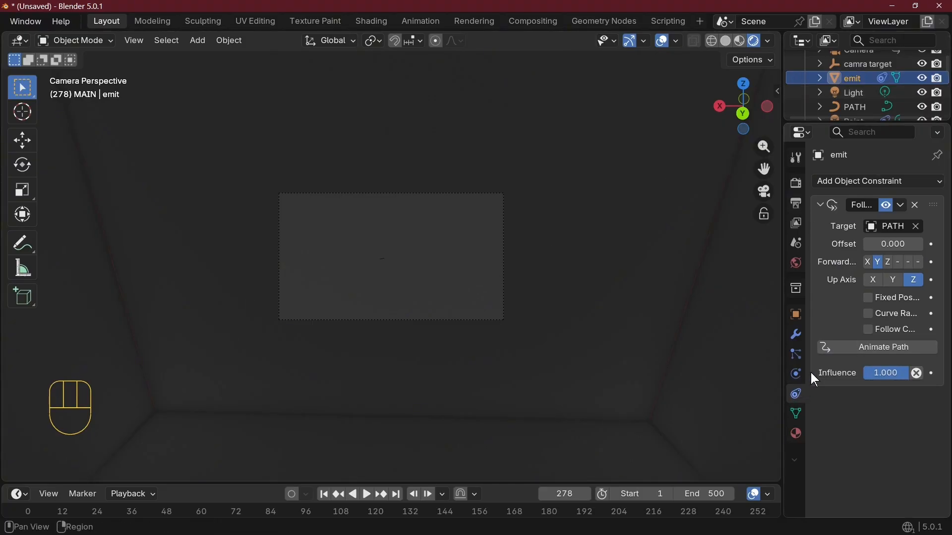
pyautogui.moveTo(918, 248); pyautogui.dragTo(713, 248)
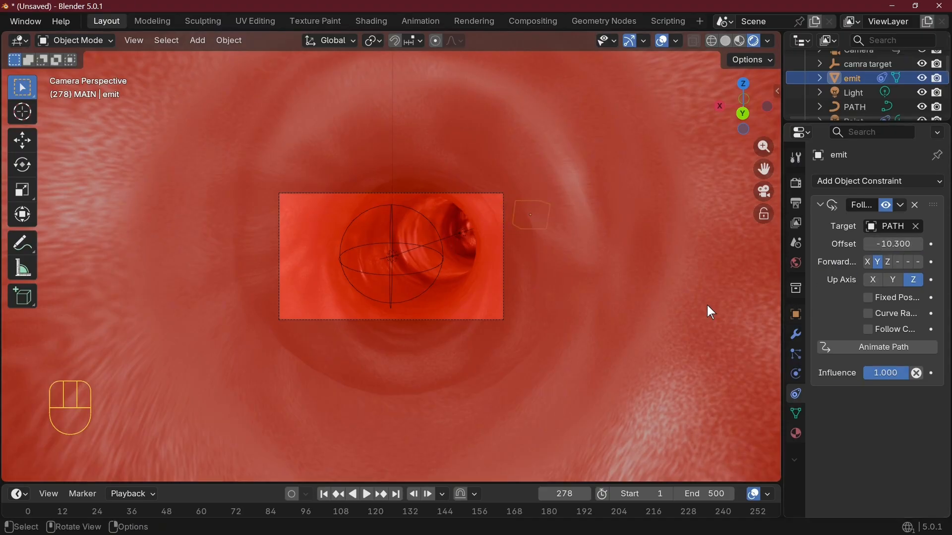
# Step: Play the animation through the camera to check the emit cube's motion along the vein, stopping at frame 494
pyautogui.press('space')
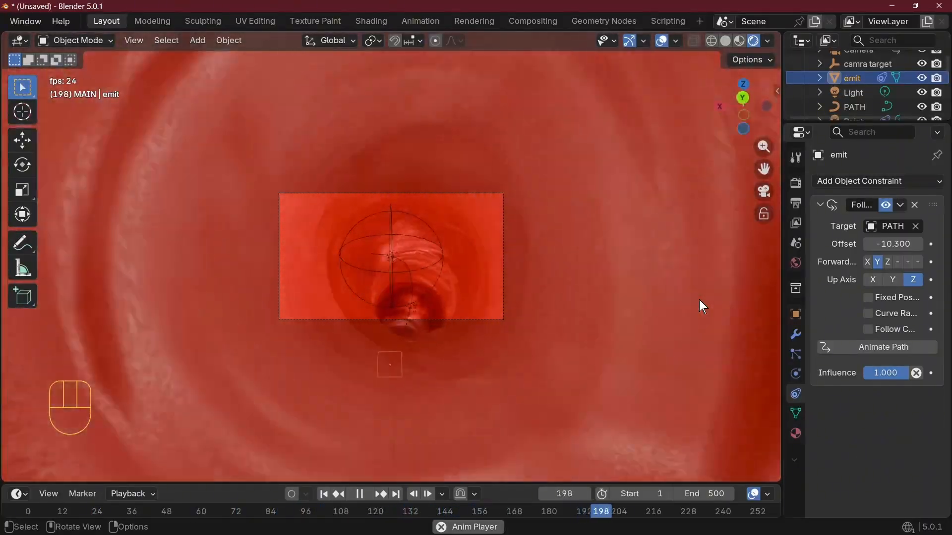
pyautogui.press('space')
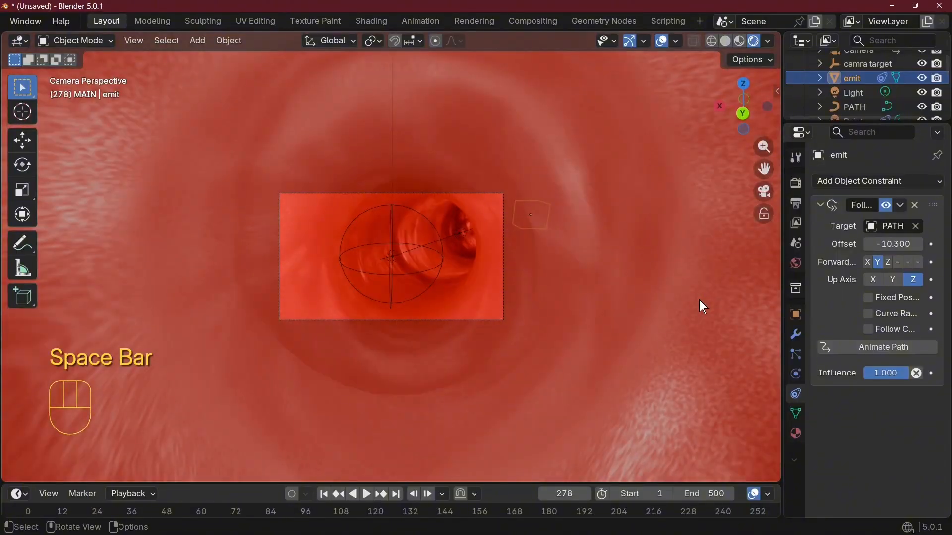
pyautogui.scroll(5, 567, 299)
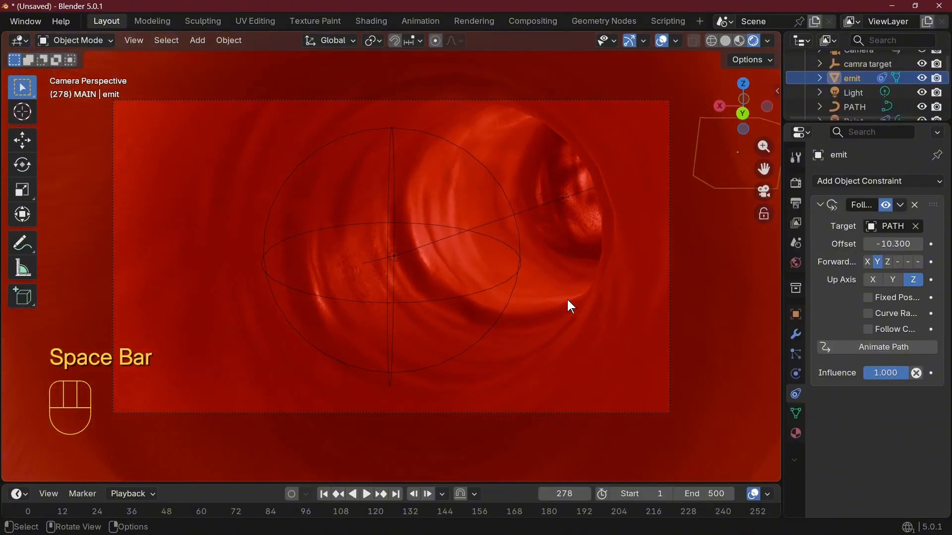
pyautogui.press('space')
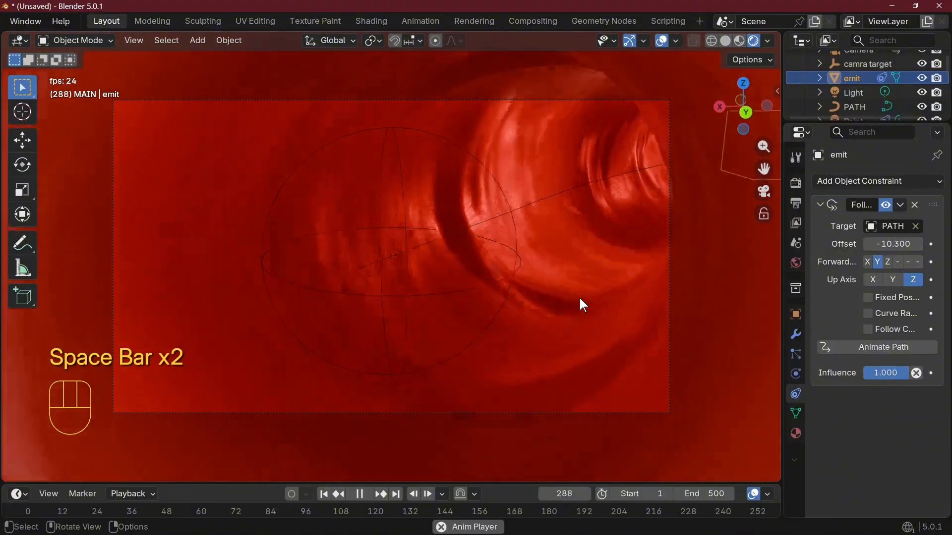
pyautogui.press('space')
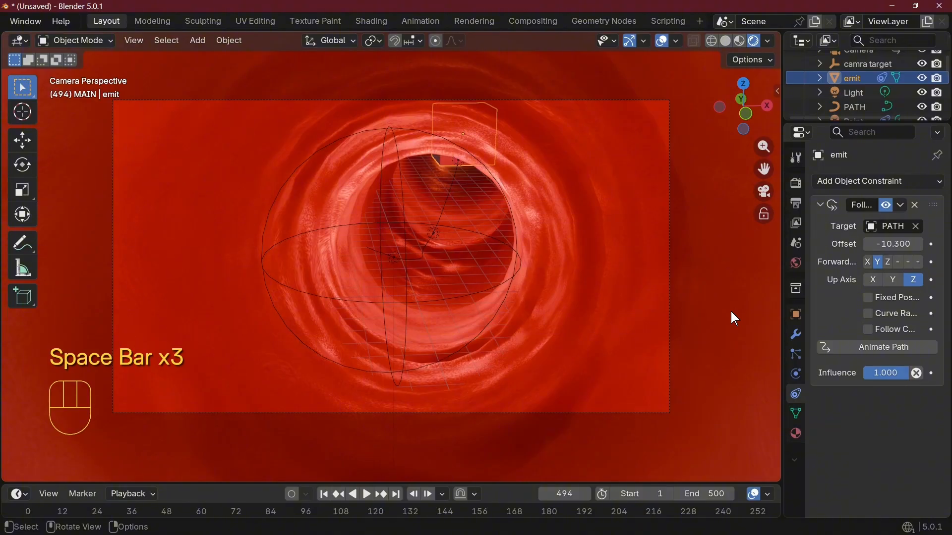
# Step: Add an emitter particle system to the emit cube and preview its particles through the camera, stopping at frame 120
pyautogui.click(795, 355)
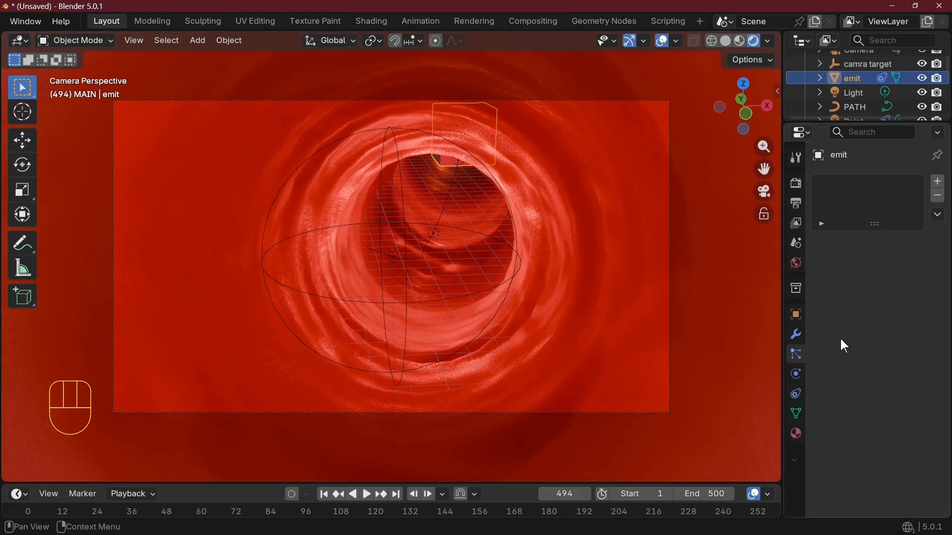
pyautogui.click(937, 182)
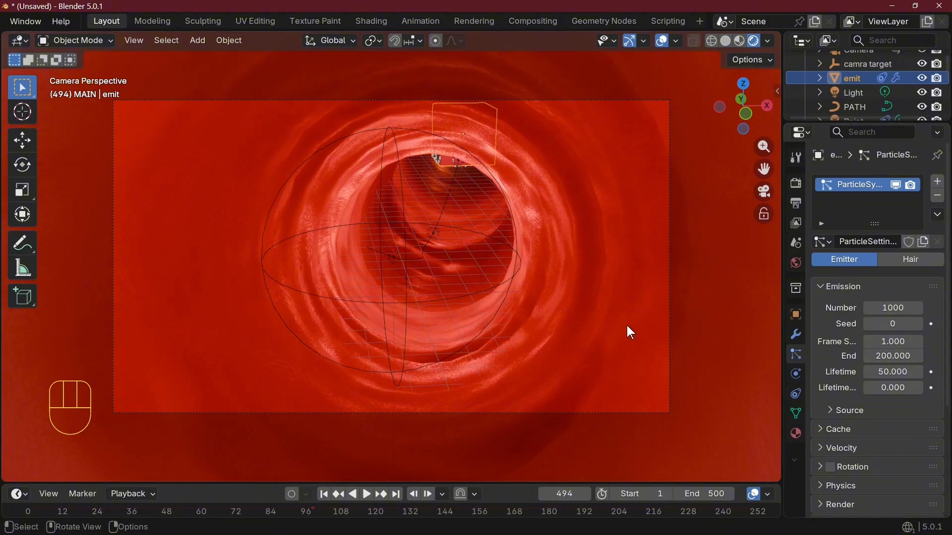
pyautogui.press('space')
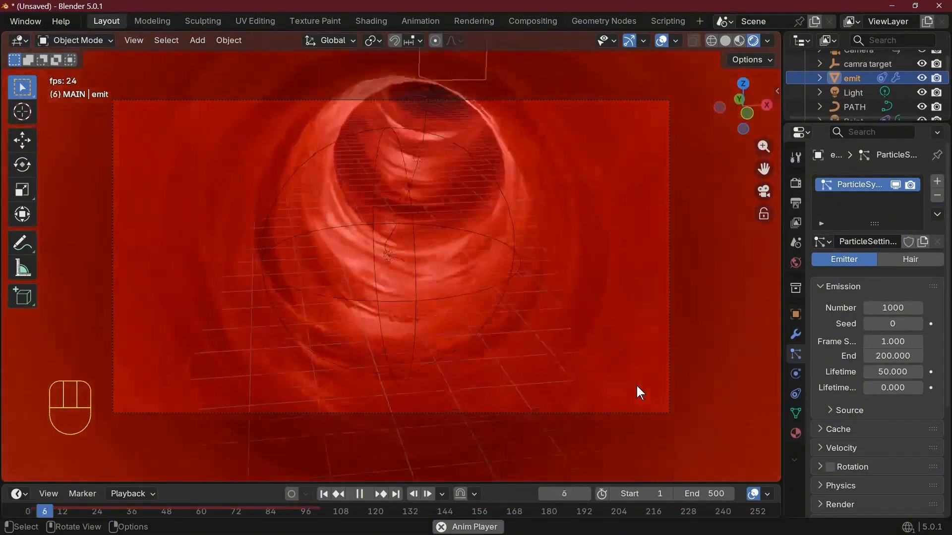
pyautogui.press('space')
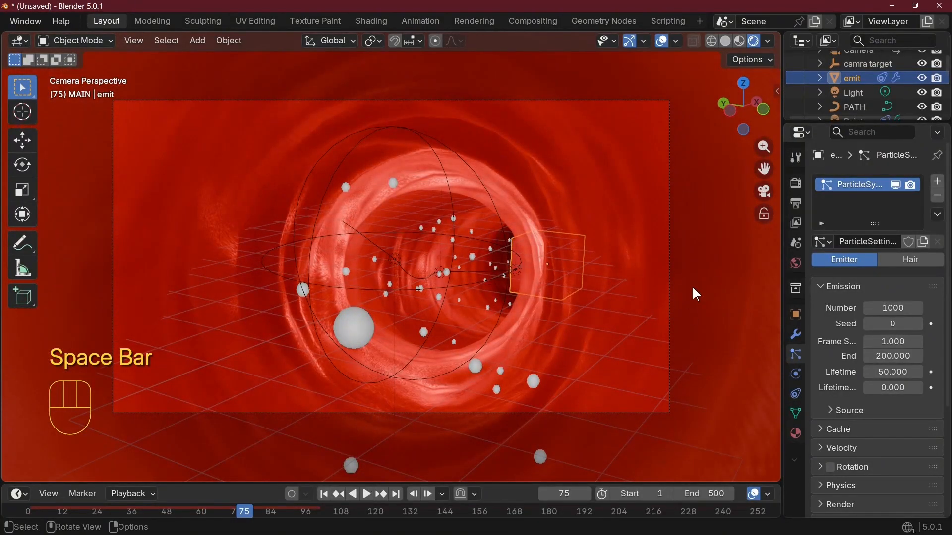
pyautogui.scroll(-2, 567, 350)
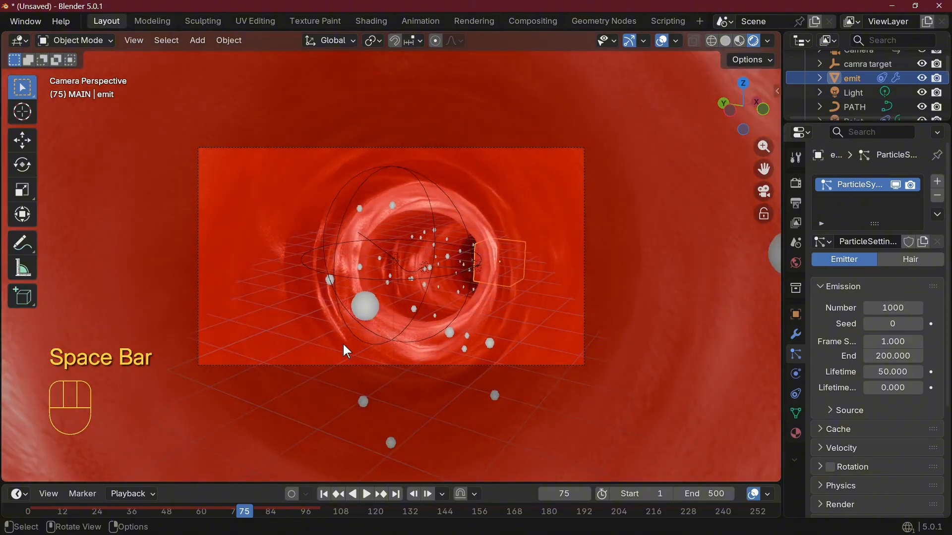
pyautogui.press('space')
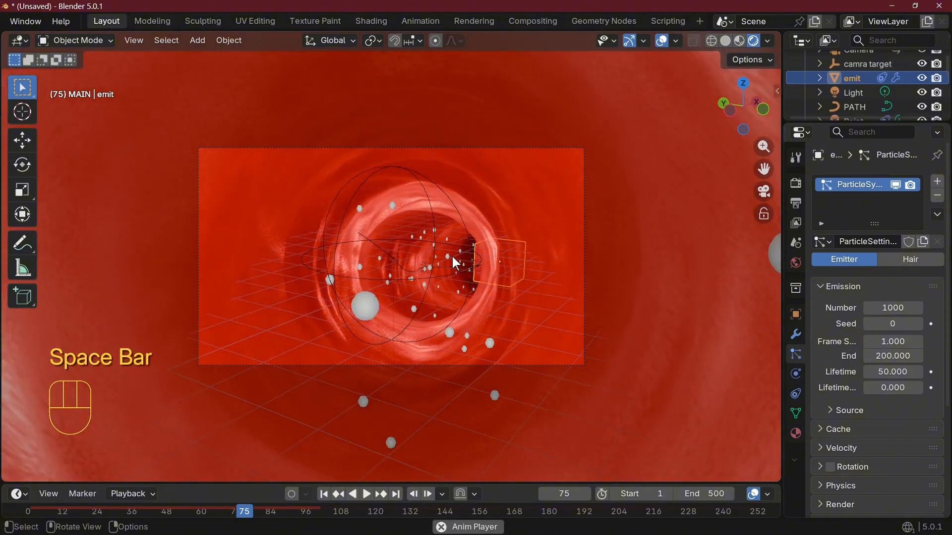
pyautogui.press('space')
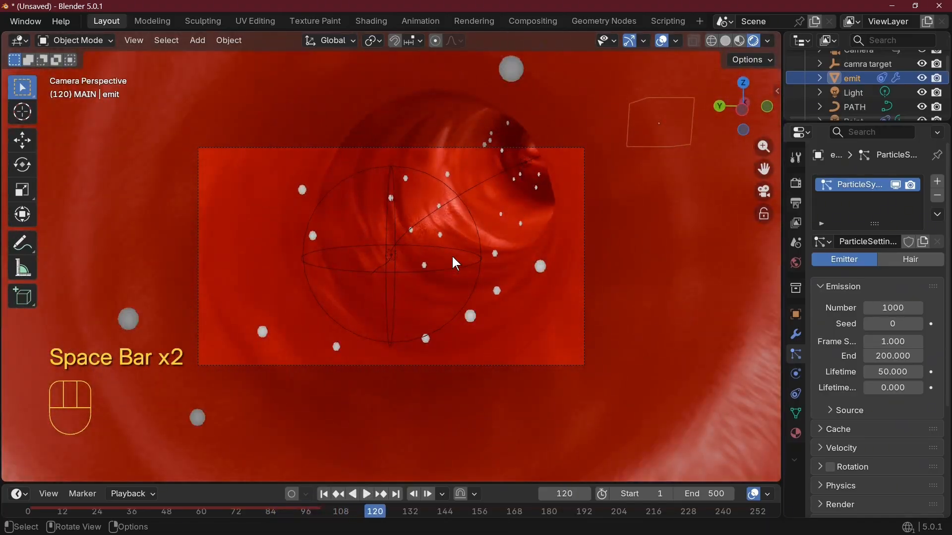
# Step: Render the particles as the blood cells collection with scale 2.120 and scale randomness 1.000, and preview the animation
pyautogui.scroll(-5, 885, 334)
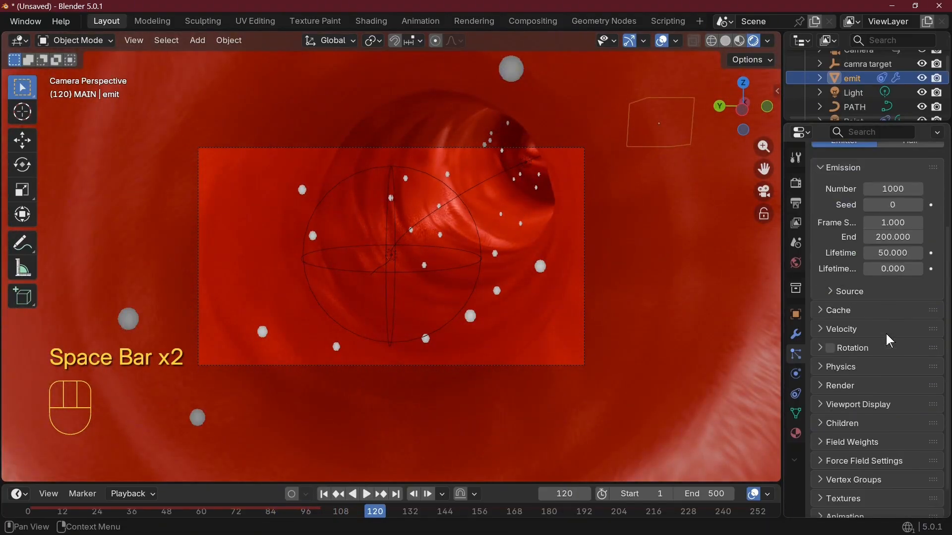
pyautogui.click(856, 385)
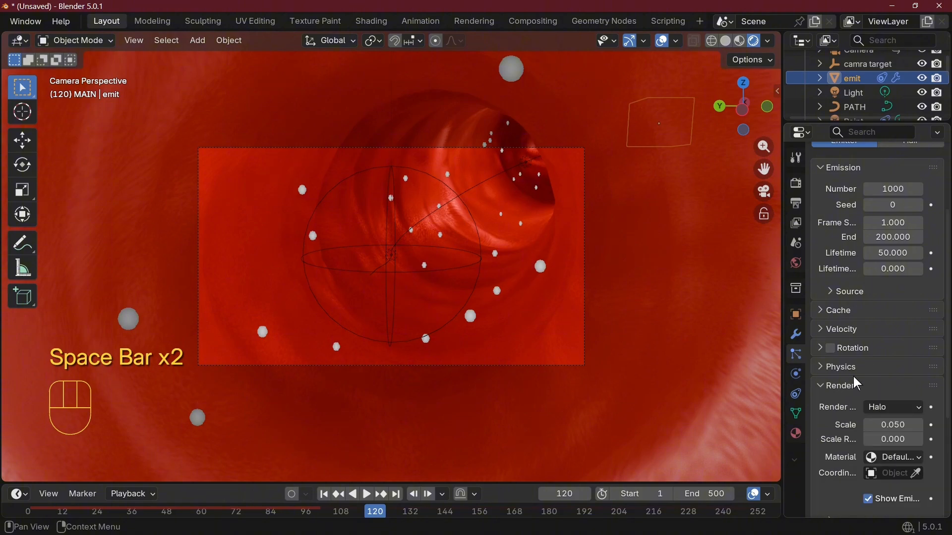
pyautogui.scroll(-2, 885, 366)
pyautogui.click(889, 349)
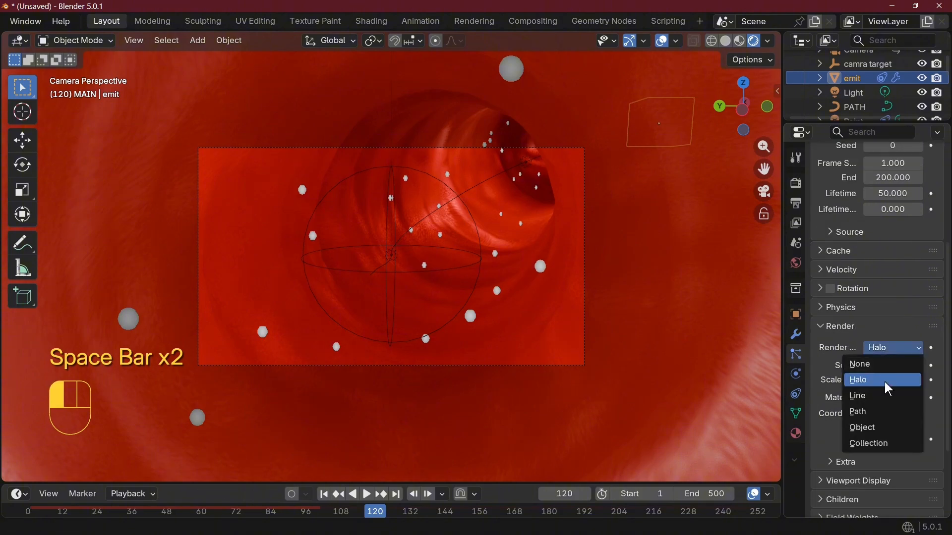
pyautogui.click(886, 442)
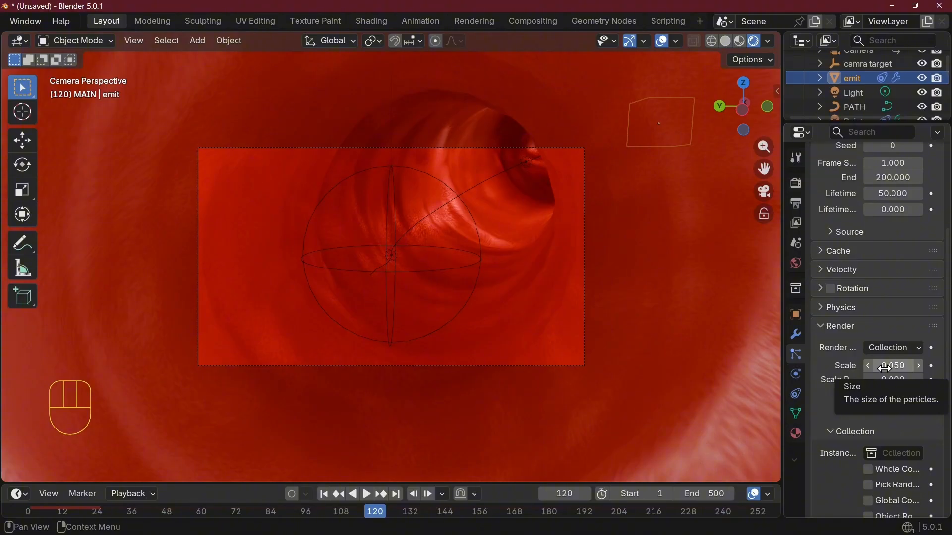
pyautogui.moveTo(888, 367); pyautogui.dragTo(907, 366)
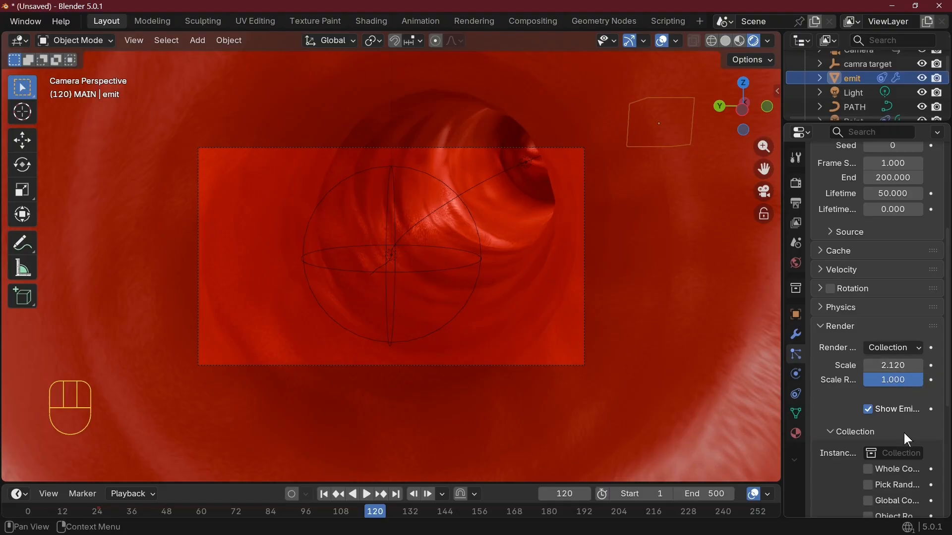
pyautogui.click(902, 452)
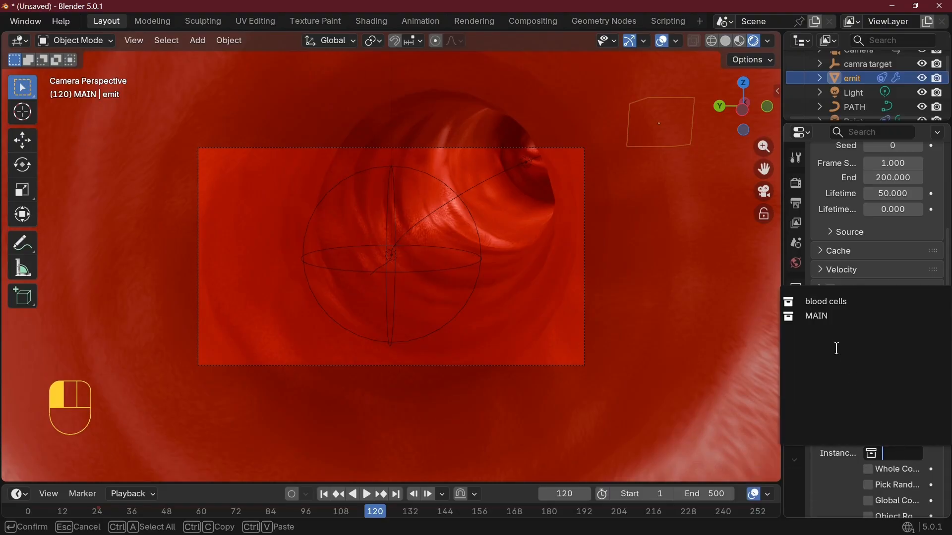
pyautogui.click(839, 302)
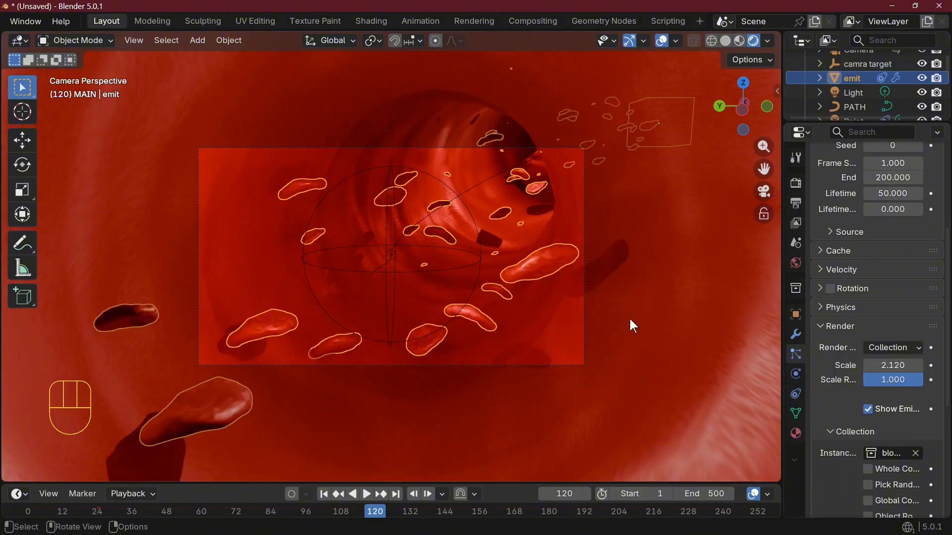
pyautogui.press('space')
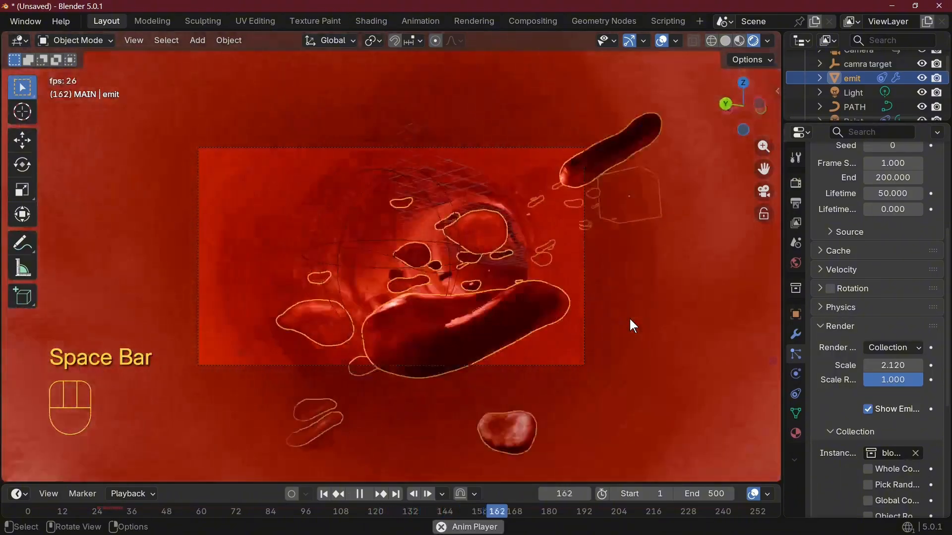
pyautogui.press('space')
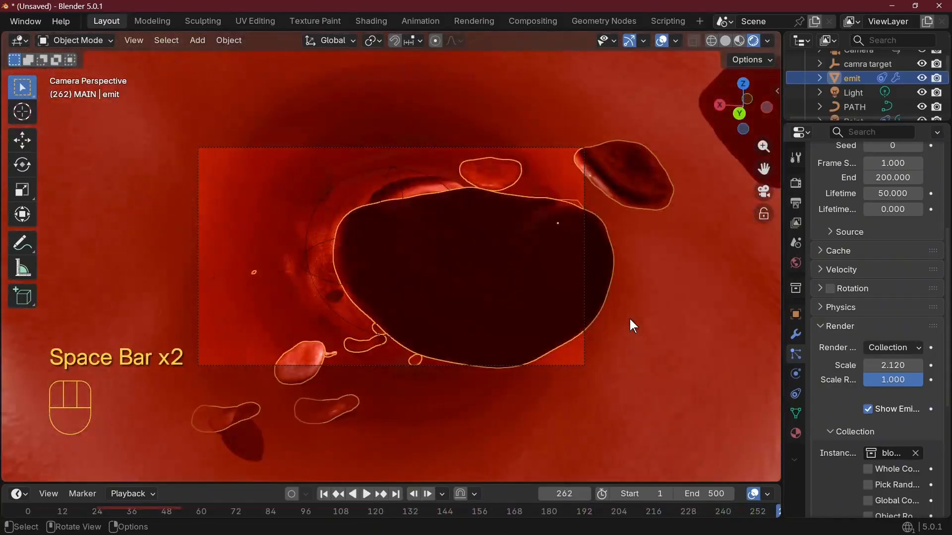
# Step: Set the physics type of the emit cube's particles to Boids
pyautogui.click(842, 307)
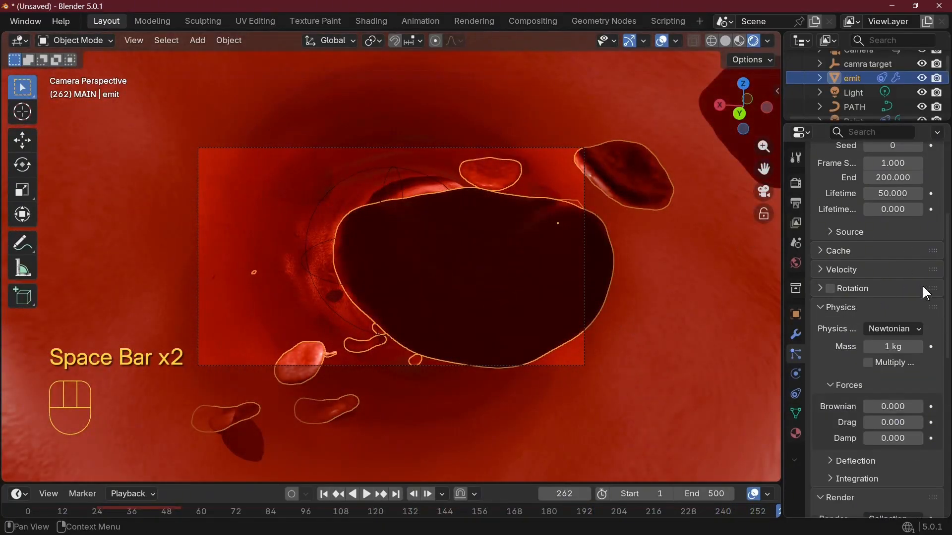
pyautogui.click(893, 329)
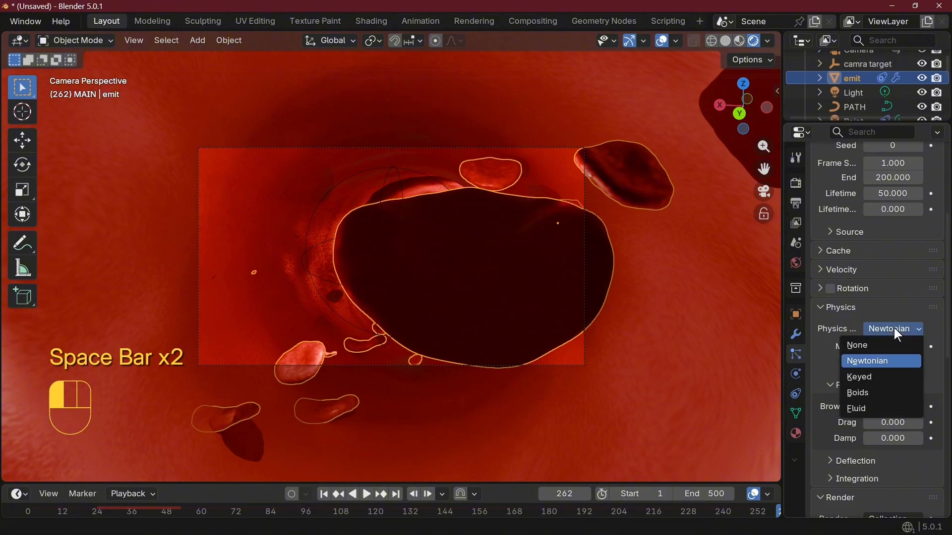
pyautogui.click(877, 394)
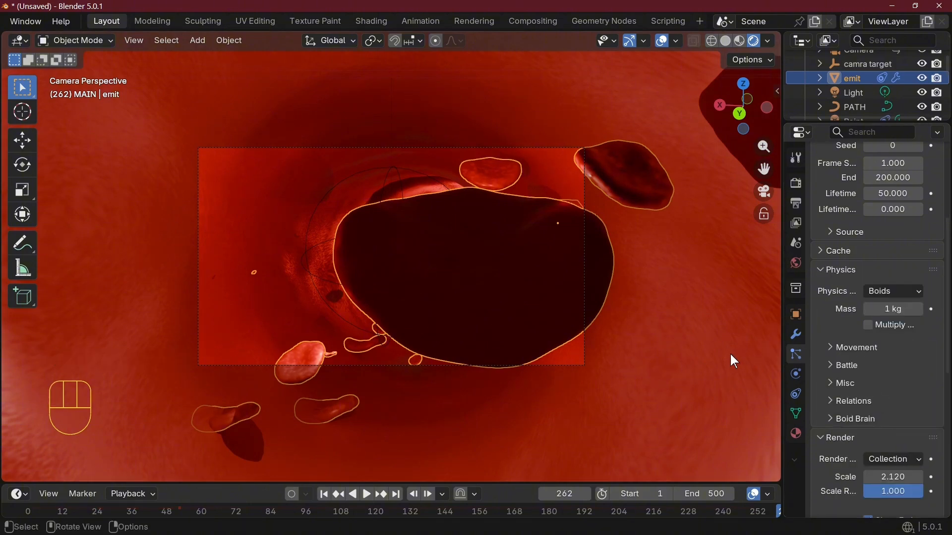
# Step: Replace the Separate and Flock boid brain rules with a Follow Leader rule that targets the emit object
pyautogui.scroll(-2, 888, 340)
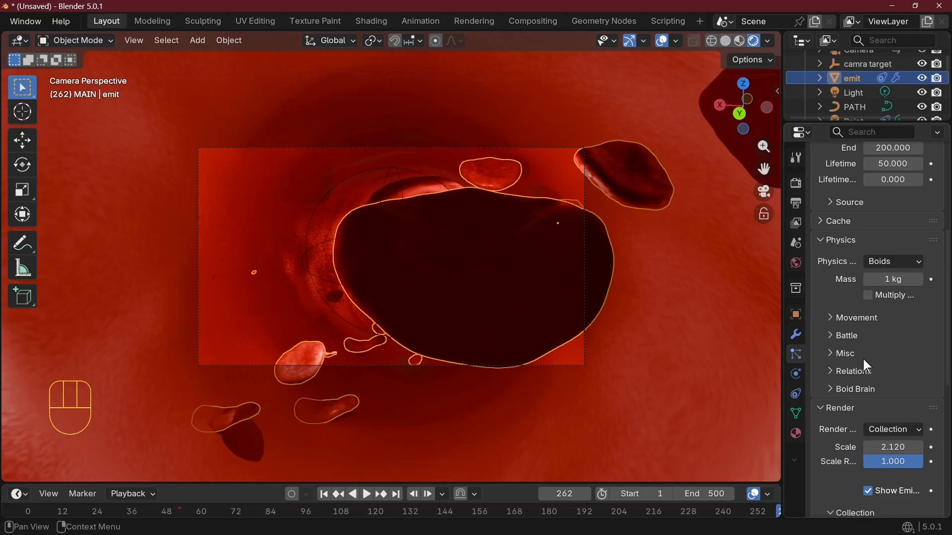
pyautogui.click(868, 387)
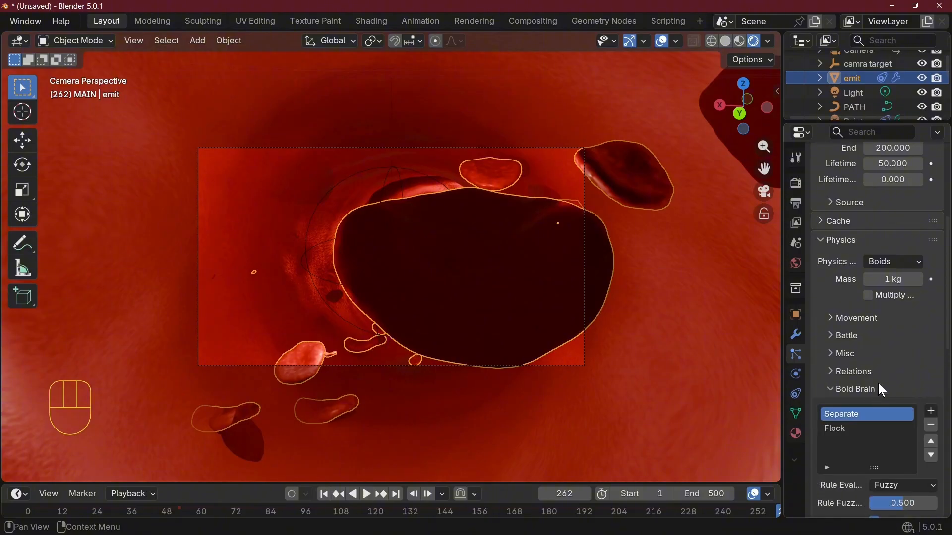
pyautogui.click(931, 425)
pyautogui.click(930, 425)
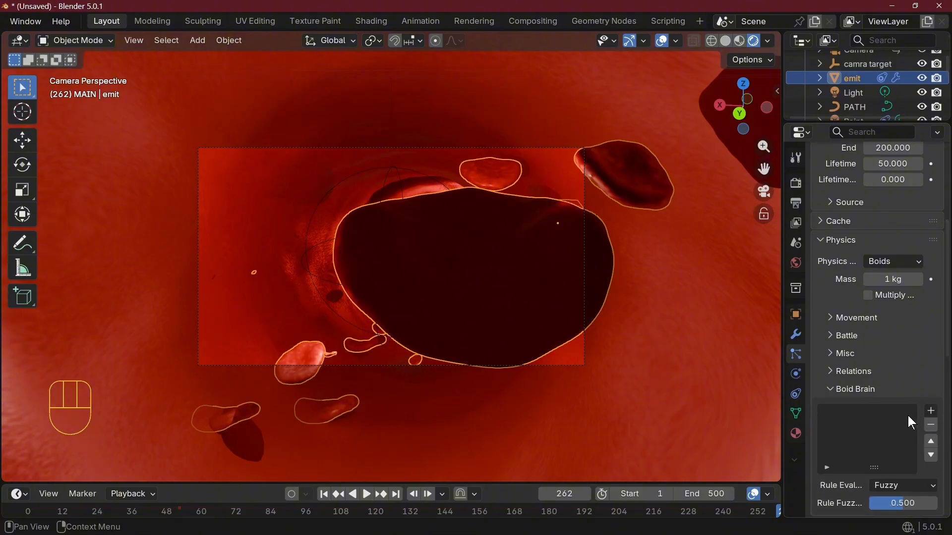
pyautogui.click(932, 411)
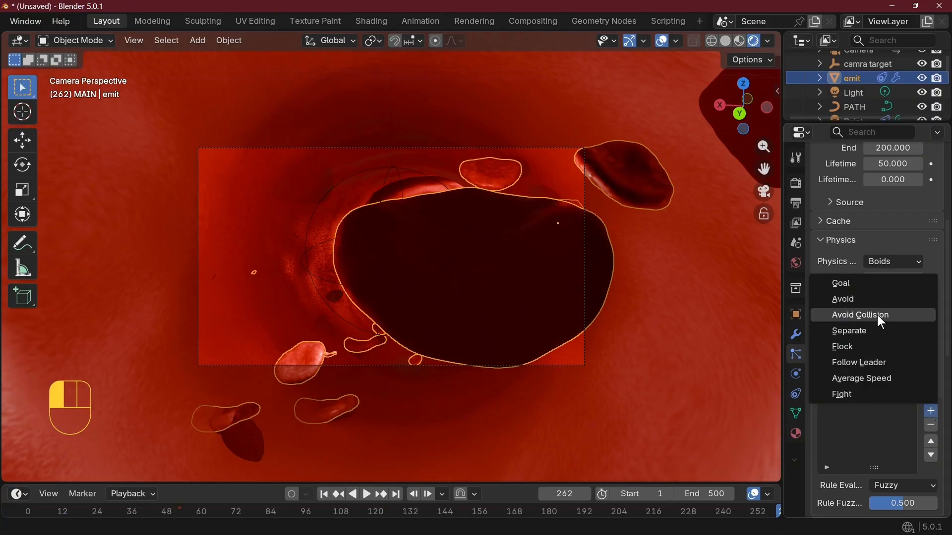
pyautogui.click(880, 364)
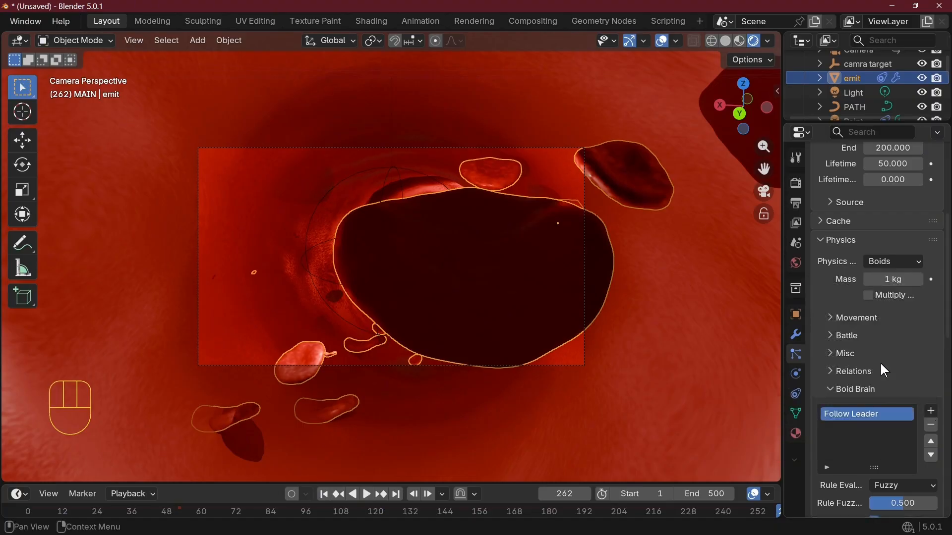
pyautogui.scroll(-8, 885, 356)
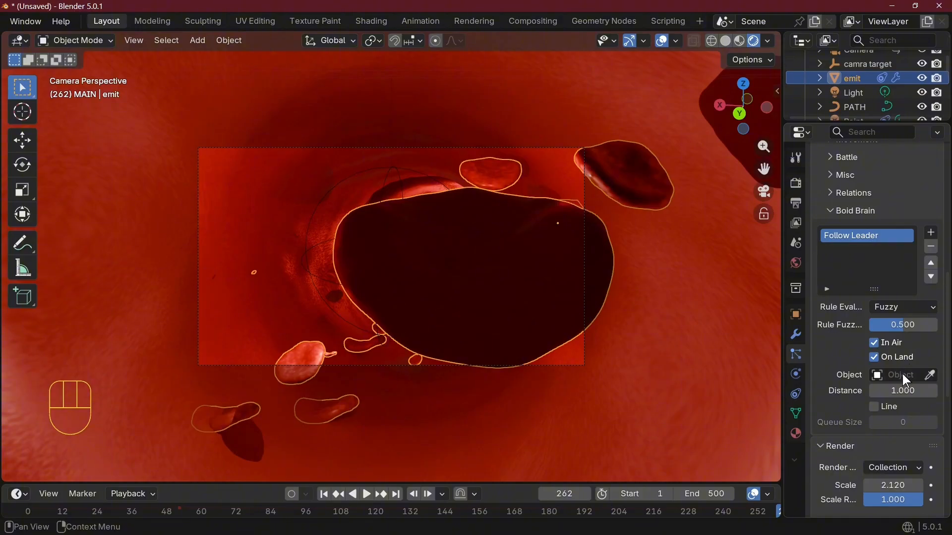
pyautogui.click(902, 375)
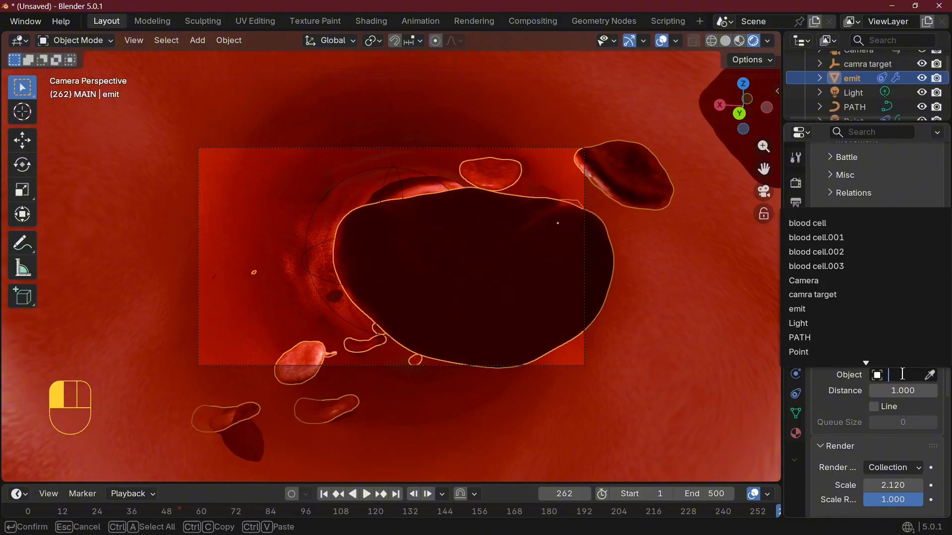
pyautogui.click(816, 311)
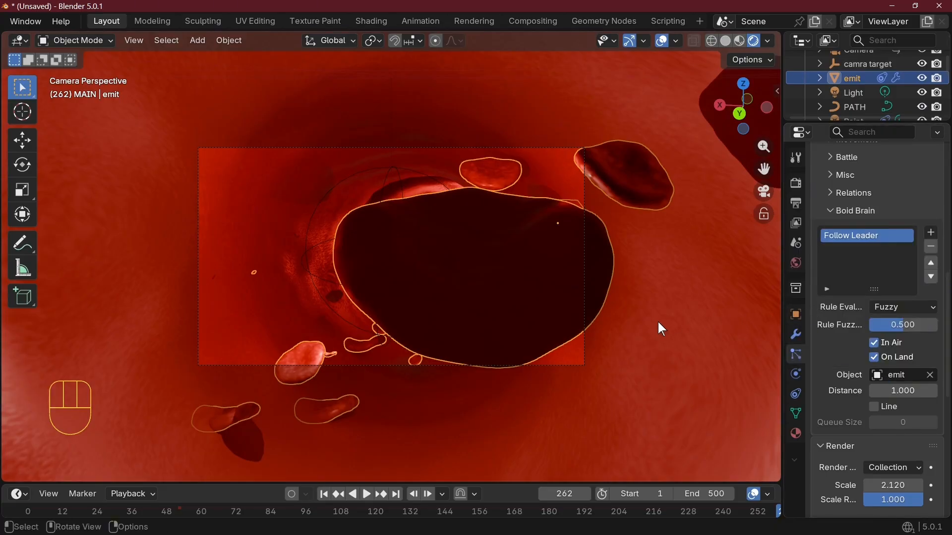
# Step: Play the animation to frame 367 and examine the particle flow along the vein from outside in wireframe shading
pyautogui.press('space')
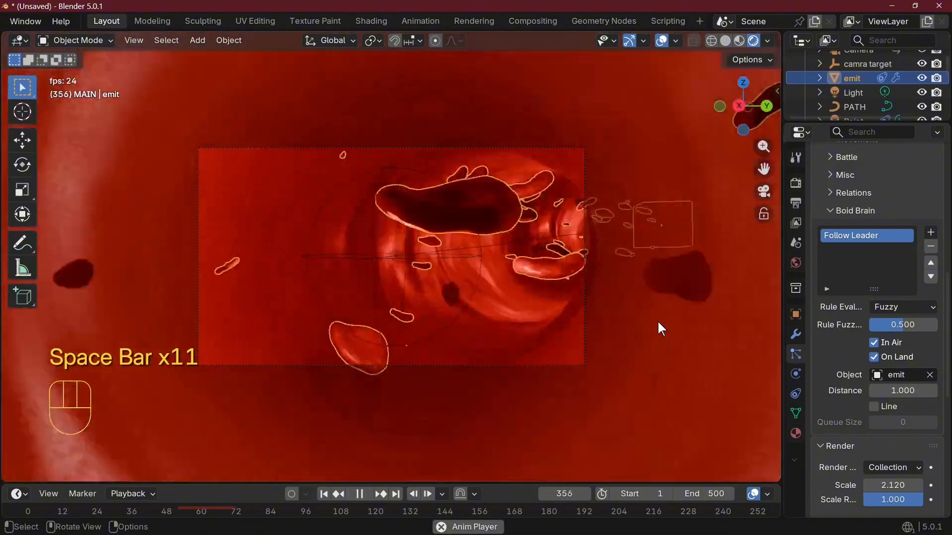
pyautogui.press('space')
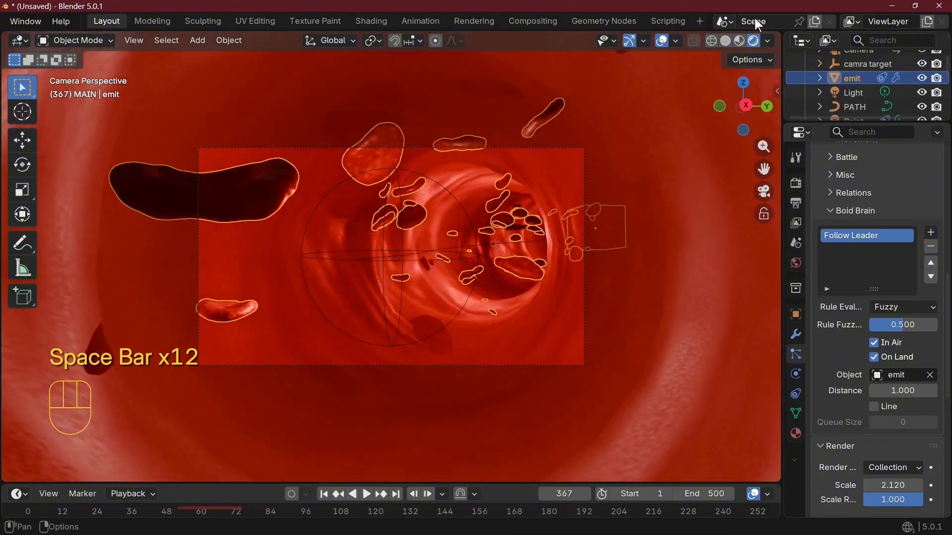
pyautogui.click(713, 39)
pyautogui.moveTo(625, 253); pyautogui.dragTo(580, 311, button='middle')
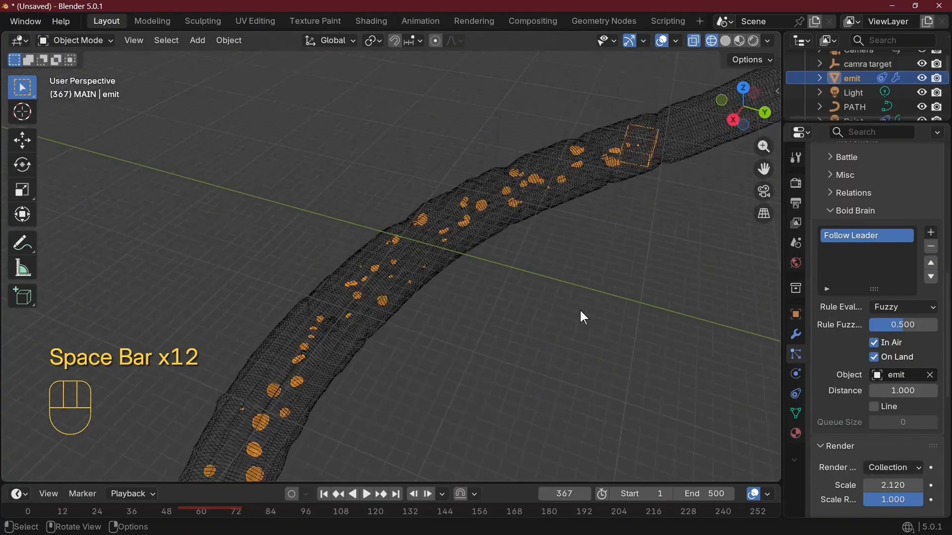
# Step: Play the animation and try allowing land movement for the emit object's boid particles
pyautogui.press('space')
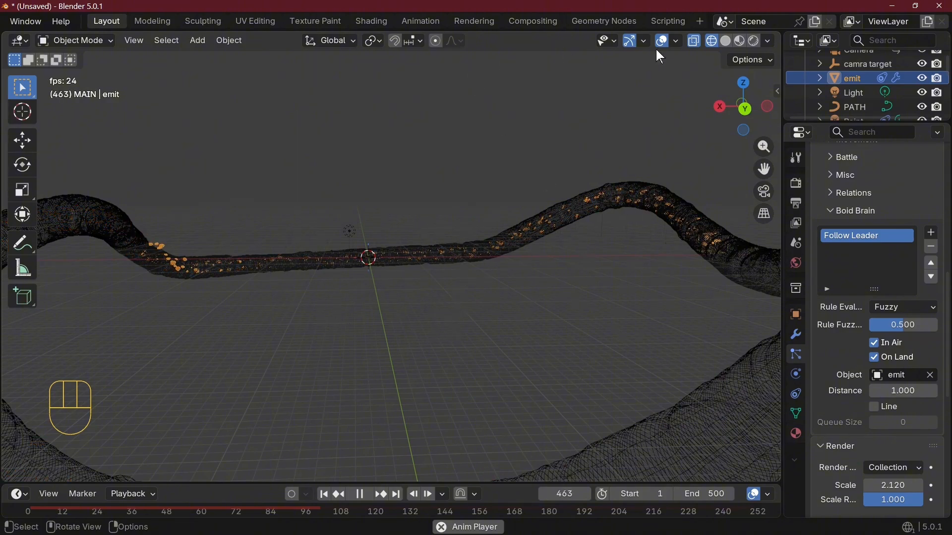
pyautogui.scroll(10, 845, 327)
pyautogui.click(841, 321)
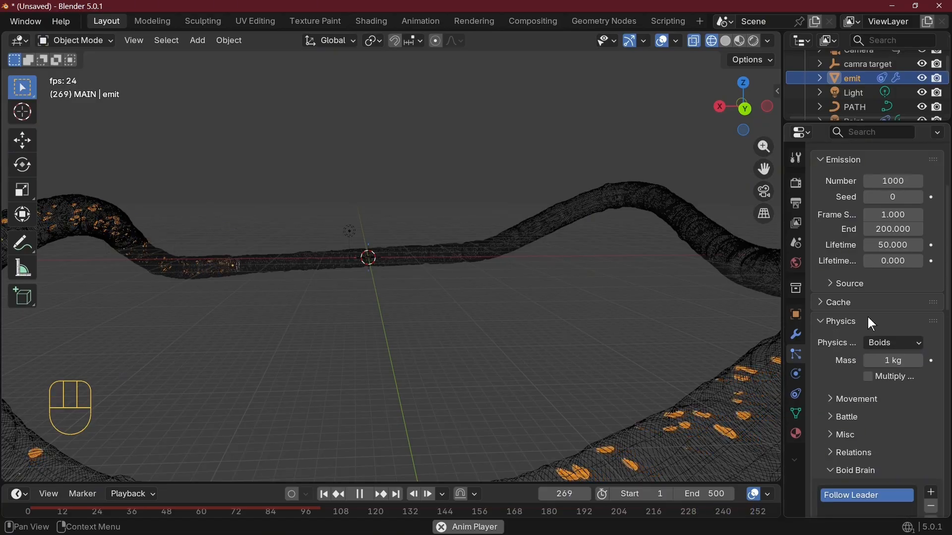
pyautogui.click(857, 397)
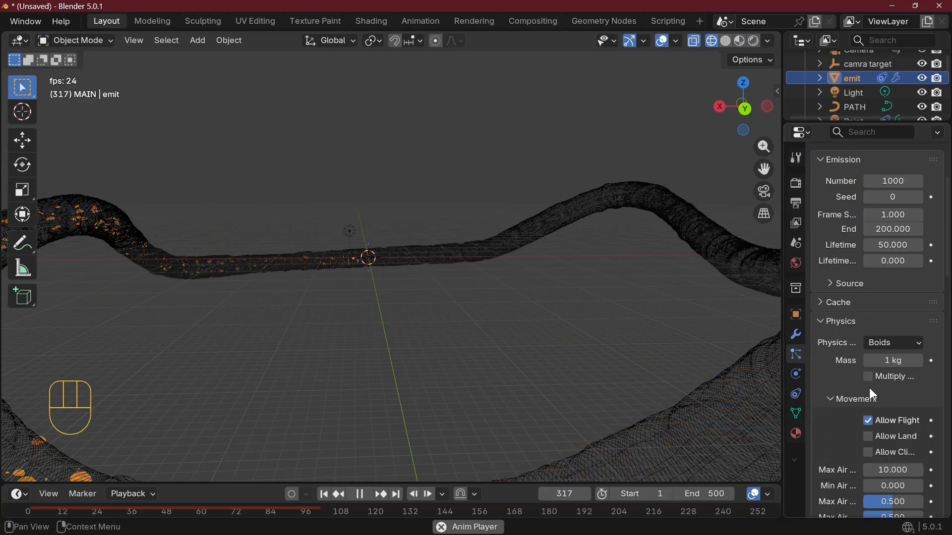
pyautogui.scroll(-3, 875, 382)
pyautogui.click(871, 377)
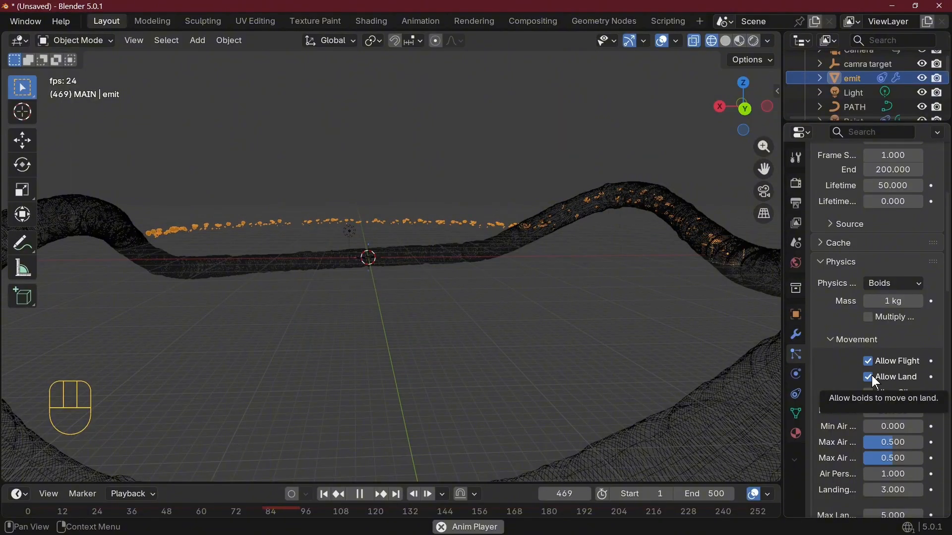
pyautogui.click(872, 377)
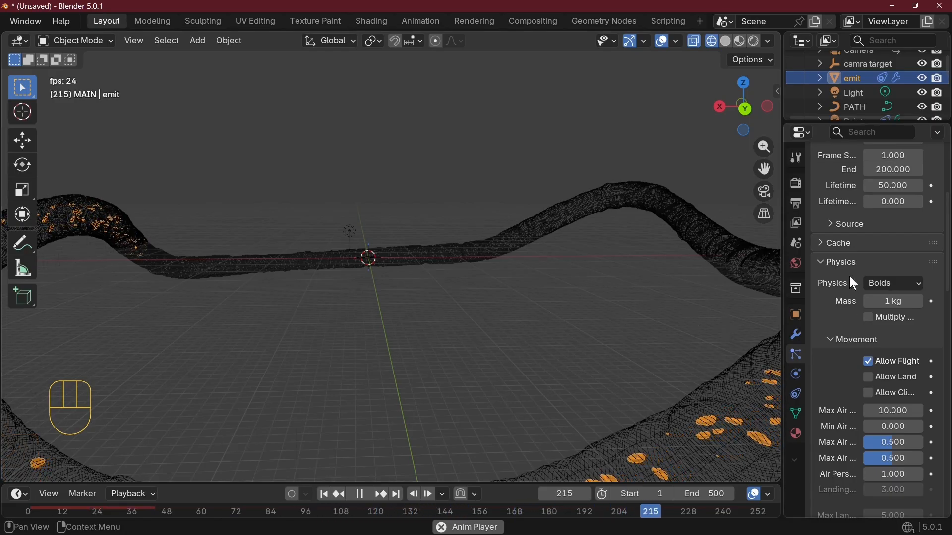
# Step: Set the emit object's particle source to emit from Volume
pyautogui.scroll(-6, 870, 332)
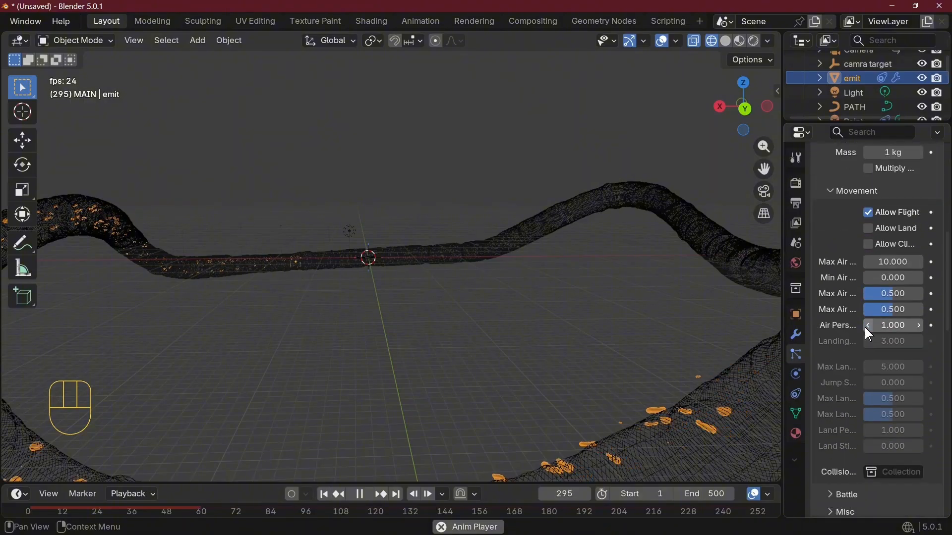
pyautogui.scroll(-3, 869, 331)
pyautogui.scroll(12, 869, 330)
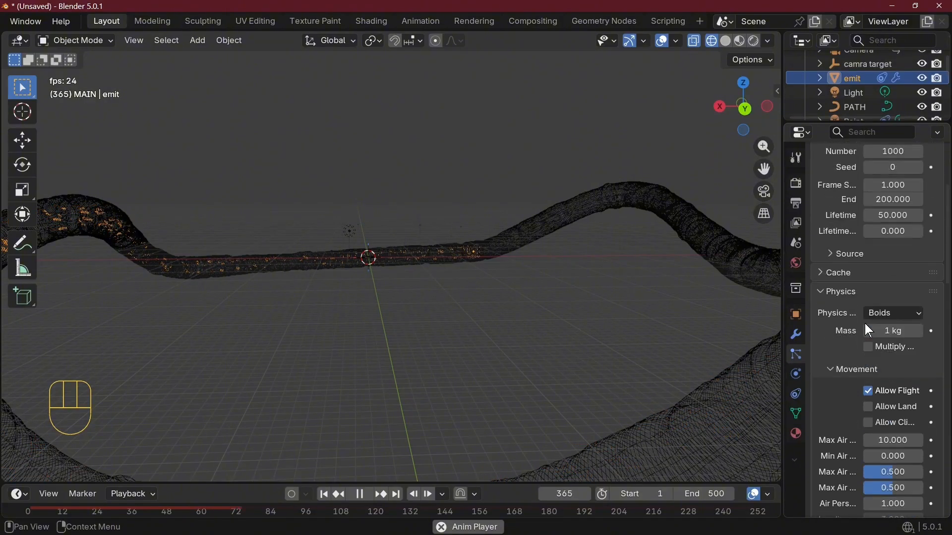
pyautogui.scroll(4, 865, 323)
pyautogui.click(863, 373)
pyautogui.click(886, 394)
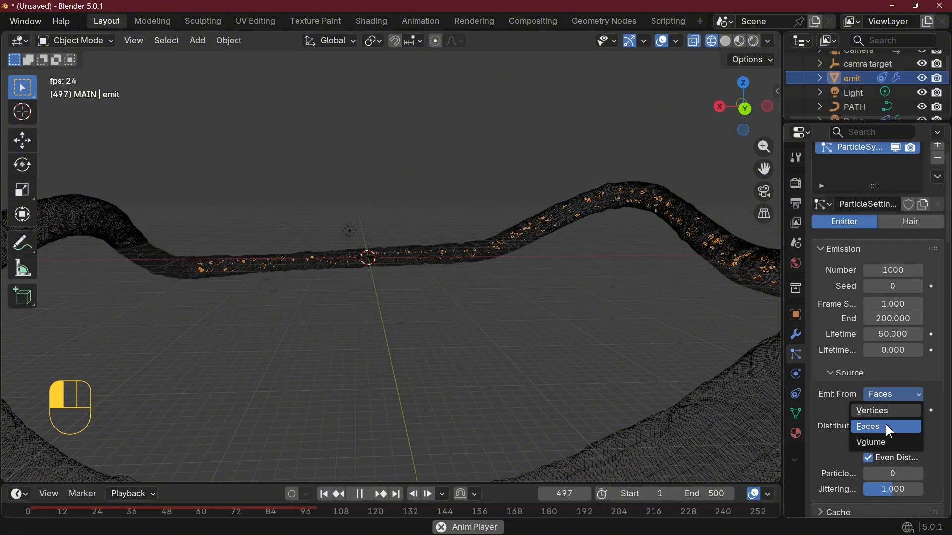
pyautogui.click(886, 444)
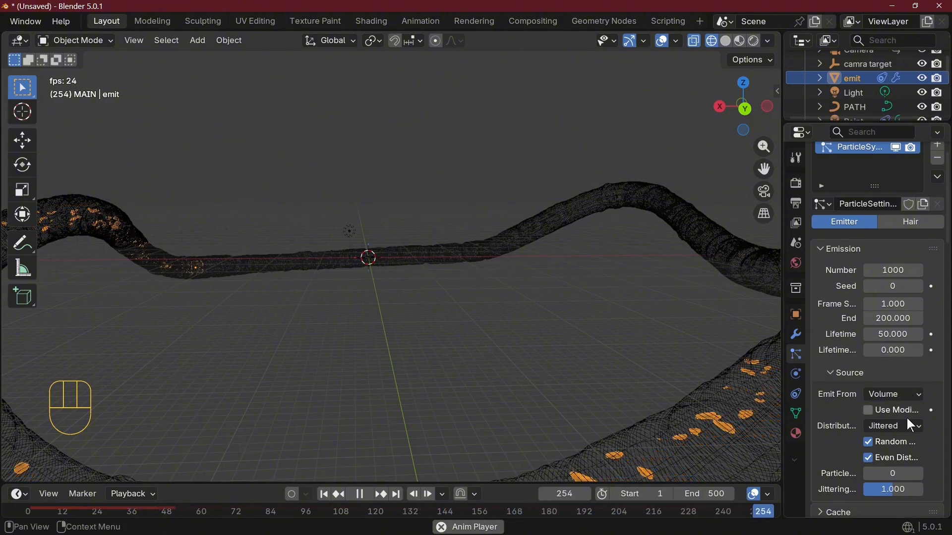
# Step: Set the maximum air speed of the emit object's boids to 50
pyautogui.scroll(-1, 902, 412)
pyautogui.scroll(-10, 887, 366)
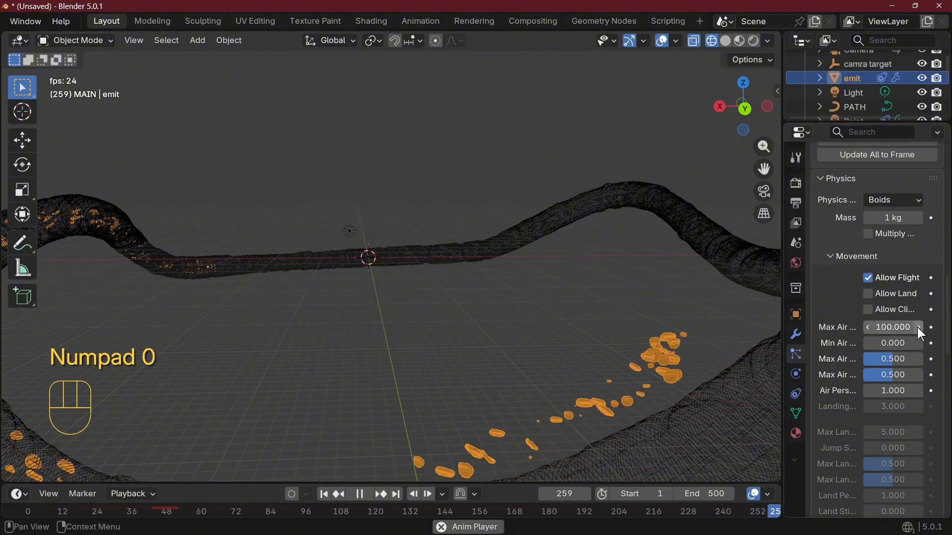
pyautogui.click(900, 328)
pyautogui.write('50')
pyautogui.press('Return')
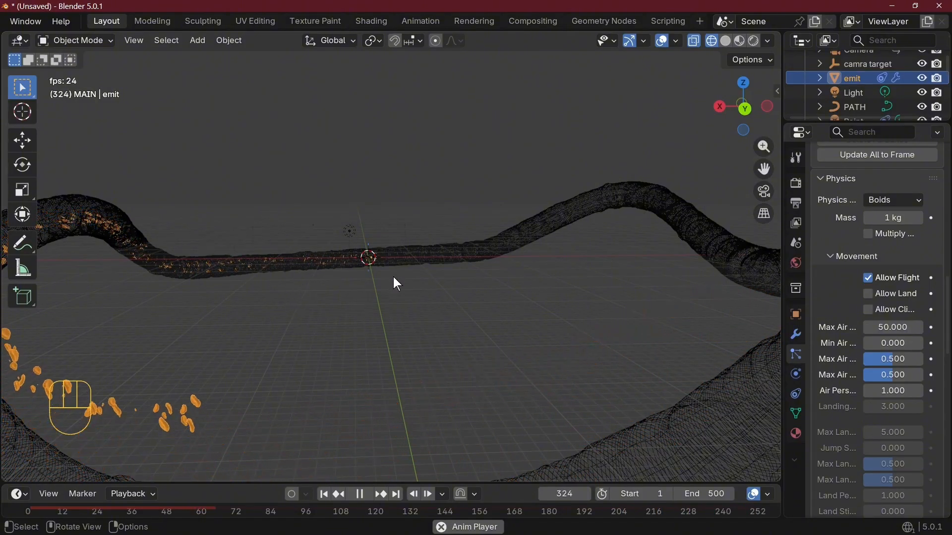
# Step: Enable Collision physics on the vein and preview the animation through the camera in rendered shading
pyautogui.click(477, 250)
pyautogui.click(479, 254)
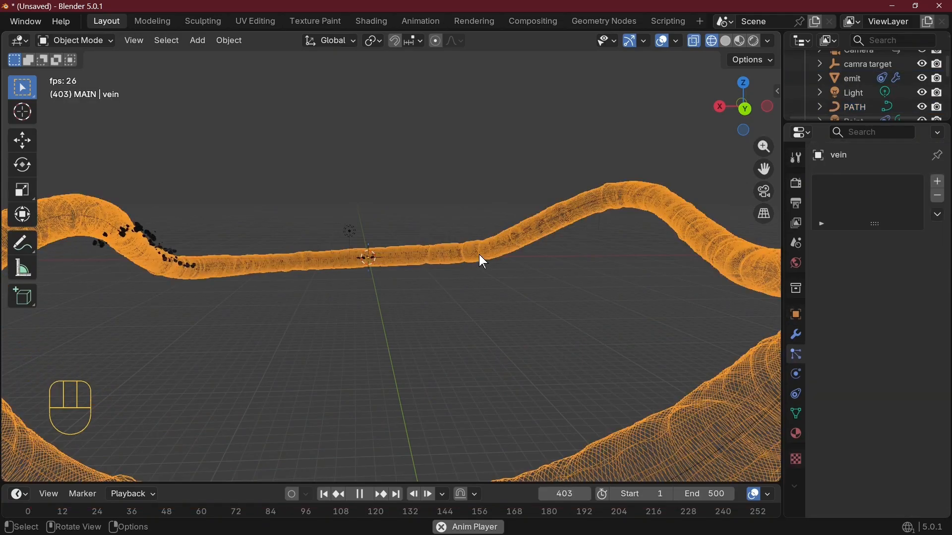
pyautogui.click(797, 374)
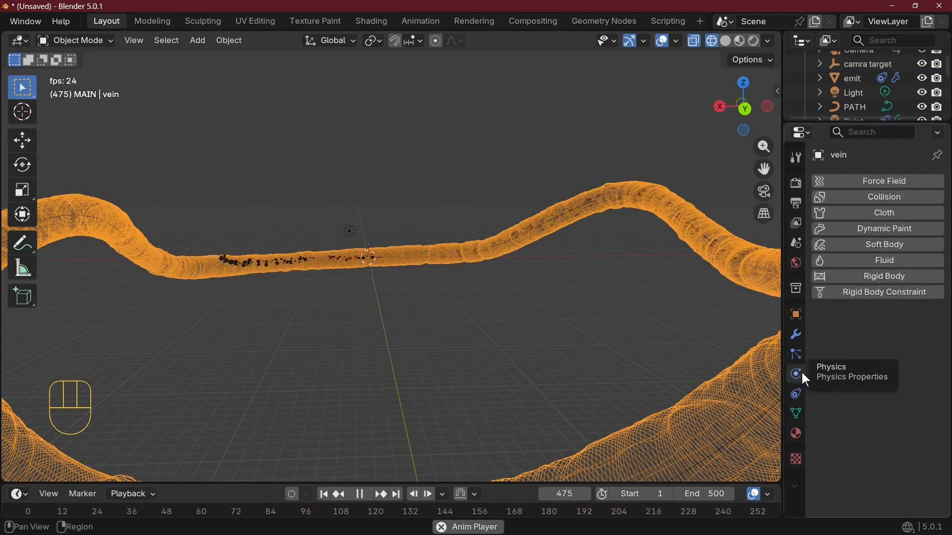
pyautogui.click(887, 199)
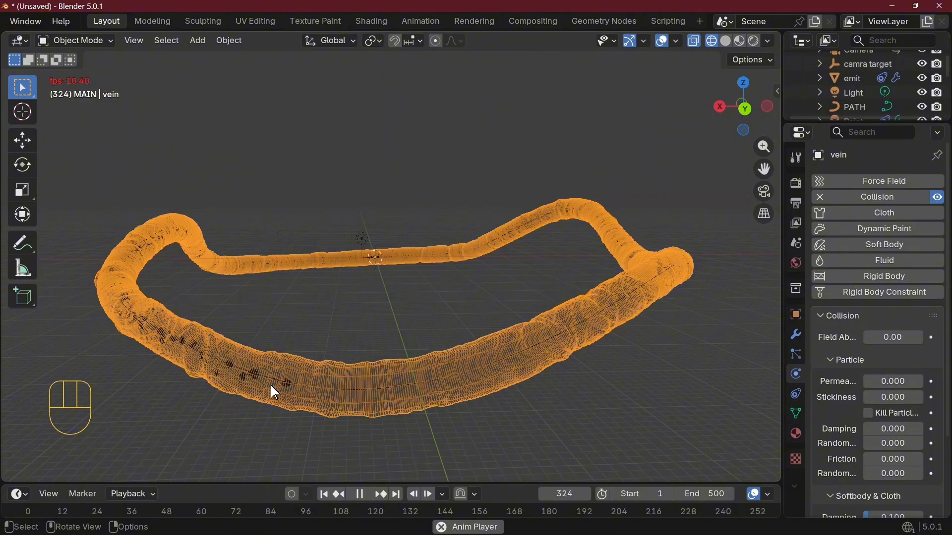
pyautogui.press('KP_0')
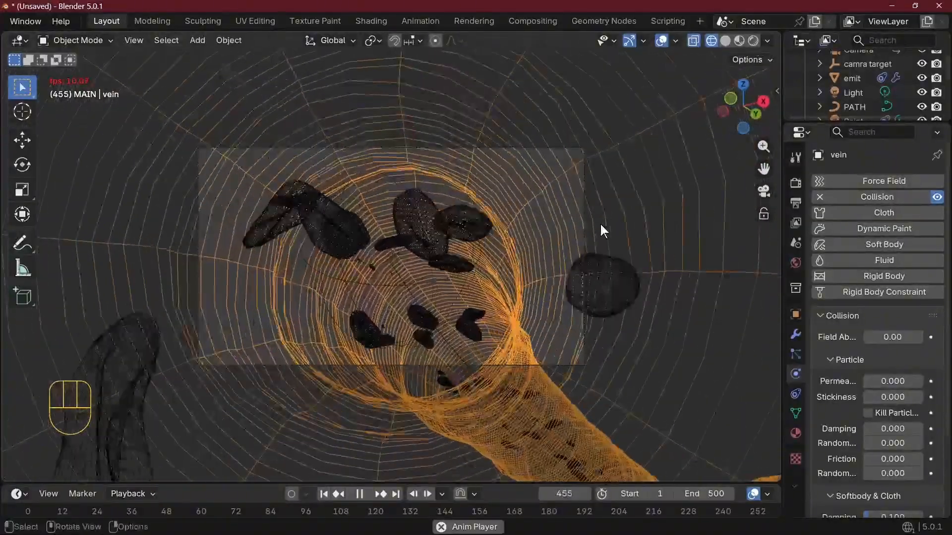
pyautogui.click(753, 40)
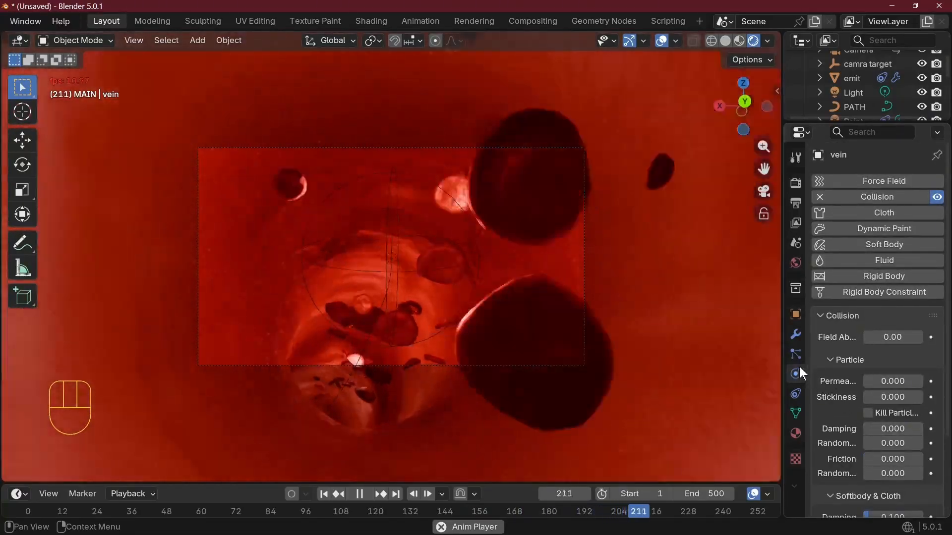
# Step: Examine the emit object's particle settings, including the boid Battle, Misc and Relations options and the render settings
pyautogui.scroll(1, 885, 112)
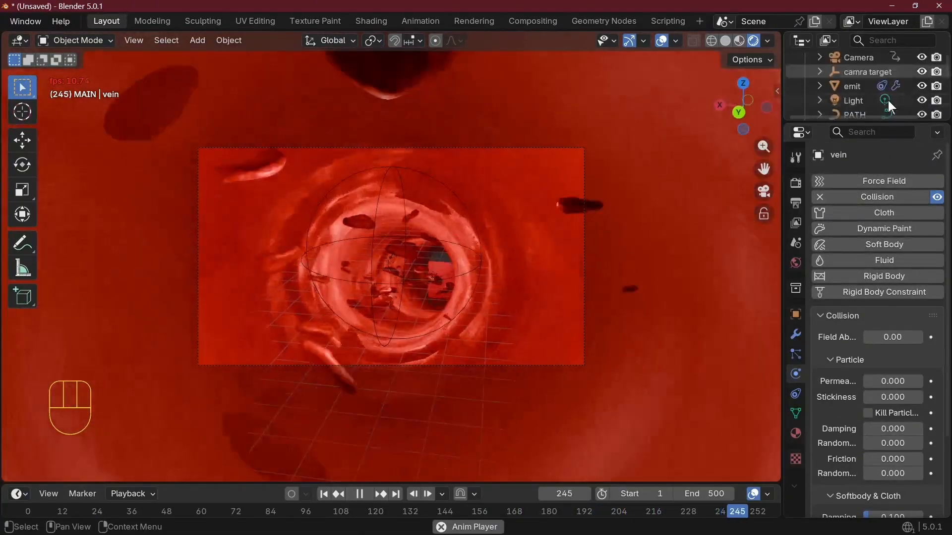
pyautogui.click(856, 85)
pyautogui.click(795, 355)
pyautogui.scroll(-15, 885, 320)
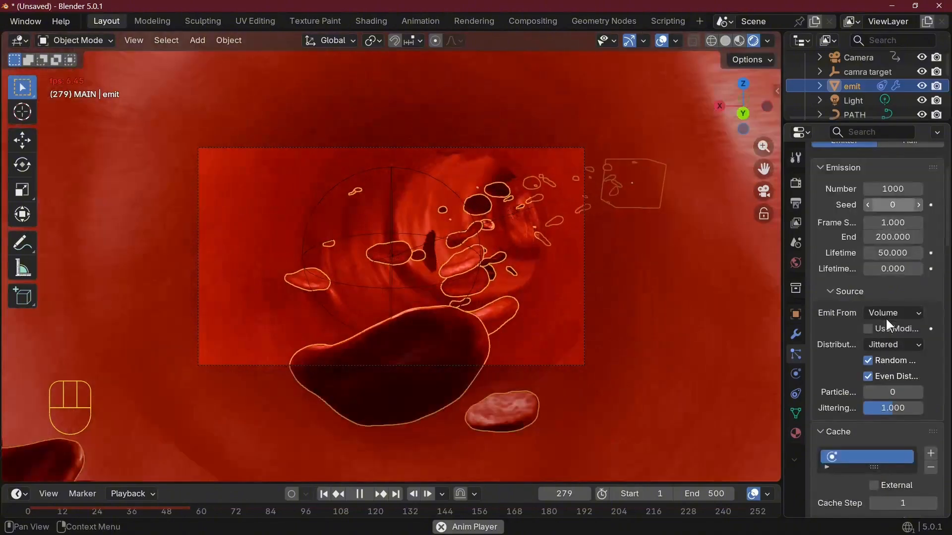
pyautogui.scroll(-15, 886, 323)
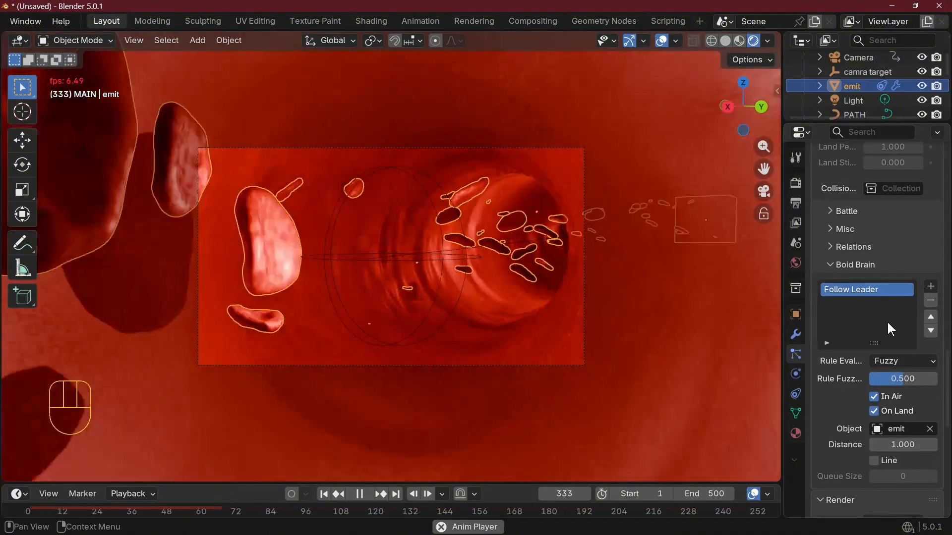
pyautogui.click(846, 230)
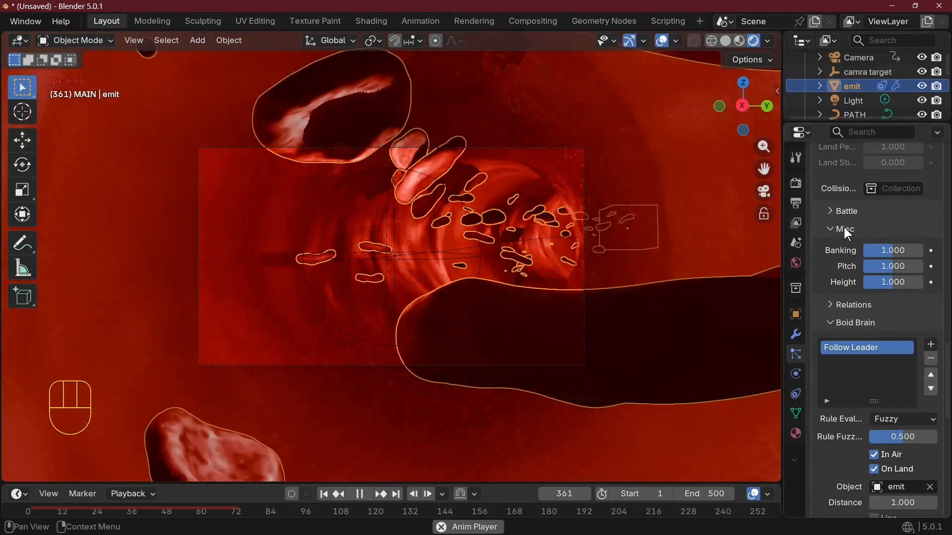
pyautogui.click(840, 211)
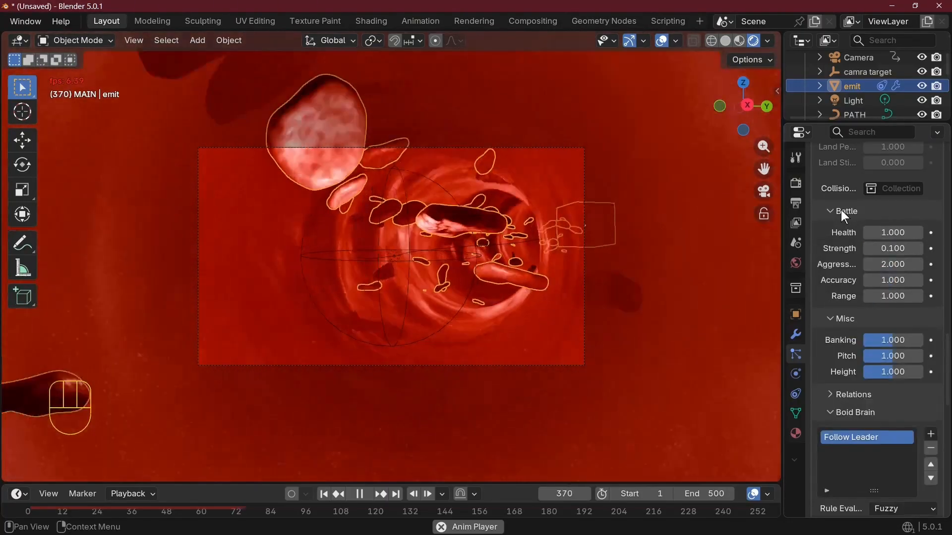
pyautogui.click(855, 367)
pyautogui.scroll(-12, 862, 364)
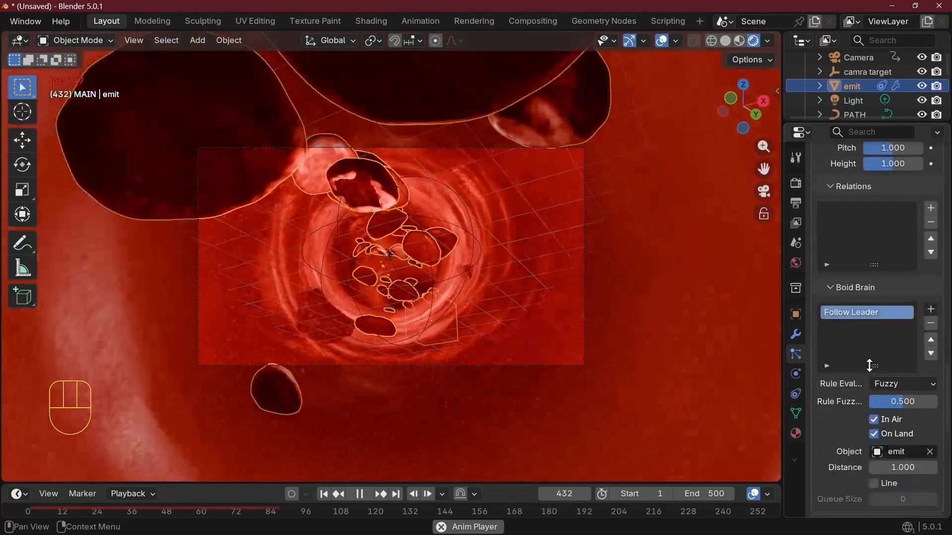
pyautogui.scroll(-10, 869, 364)
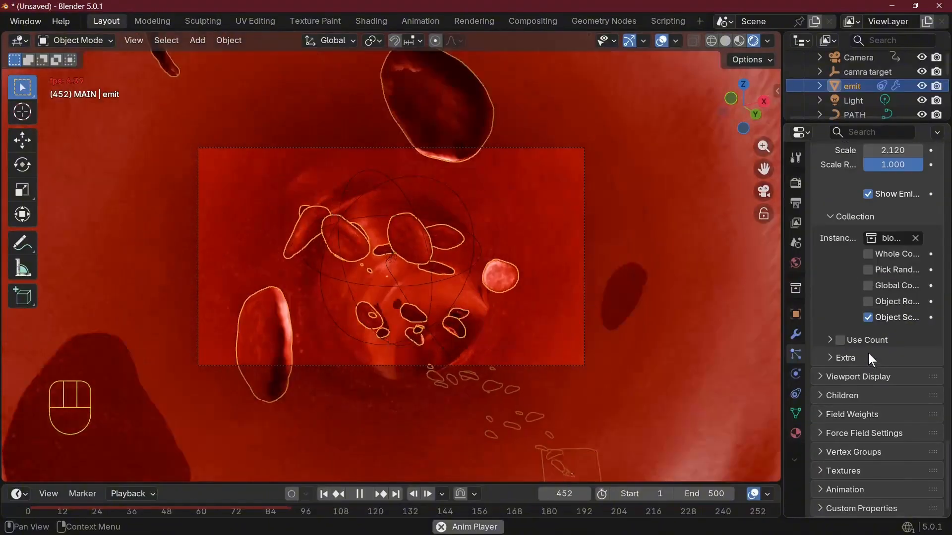
# Step: Add an Avoid rule below Follow Leader in the emit particles' boid brain
pyautogui.scroll(10, 868, 352)
pyautogui.scroll(10, 867, 352)
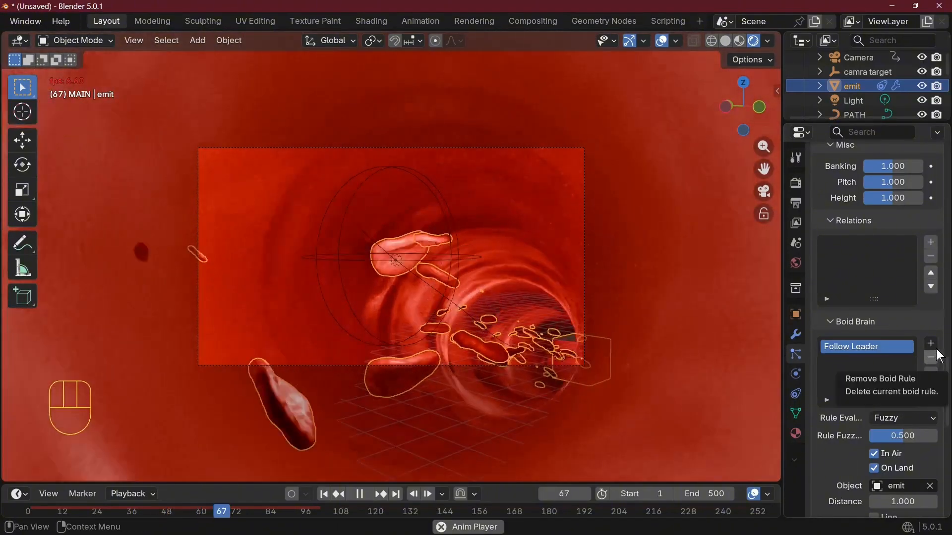
pyautogui.click(930, 344)
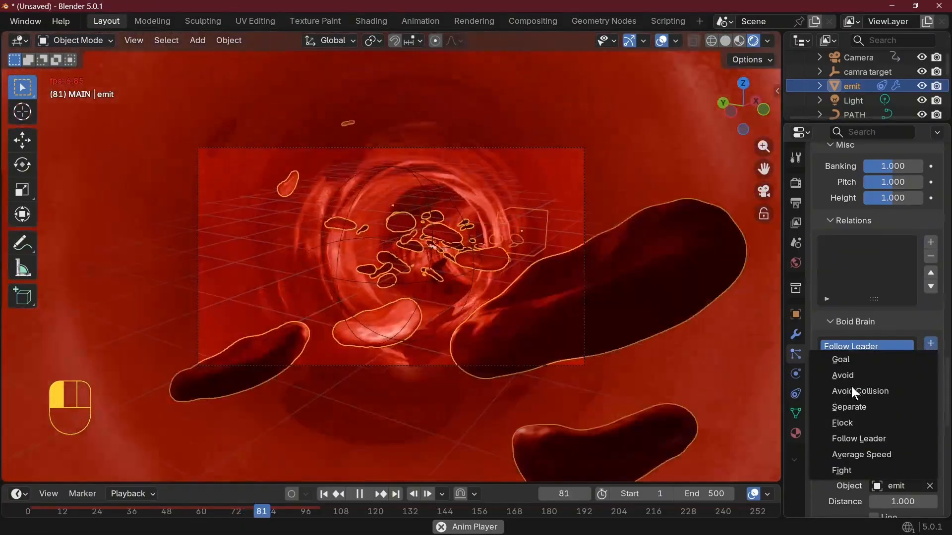
pyautogui.click(845, 375)
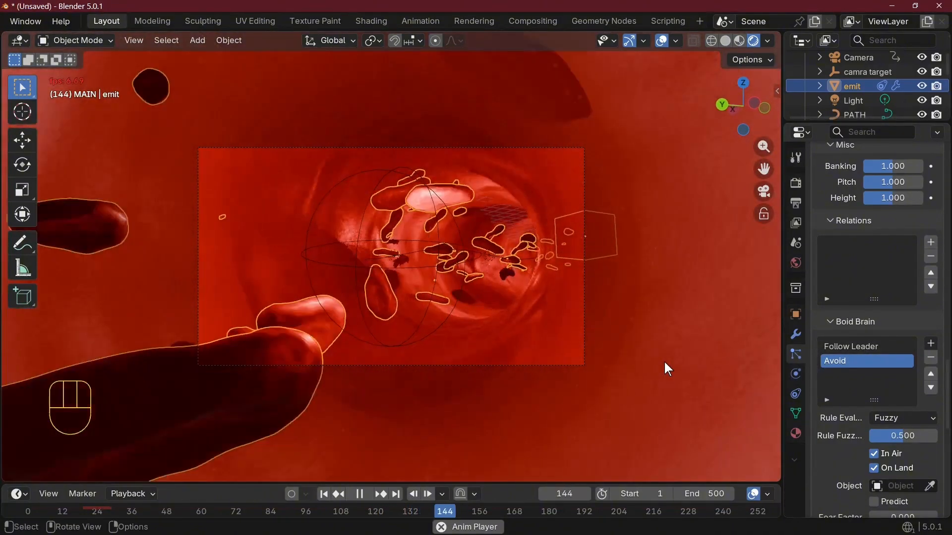
# Step: Enable Collision physics on the individual blood cell objects near the world origin
pyautogui.press('KP_7')
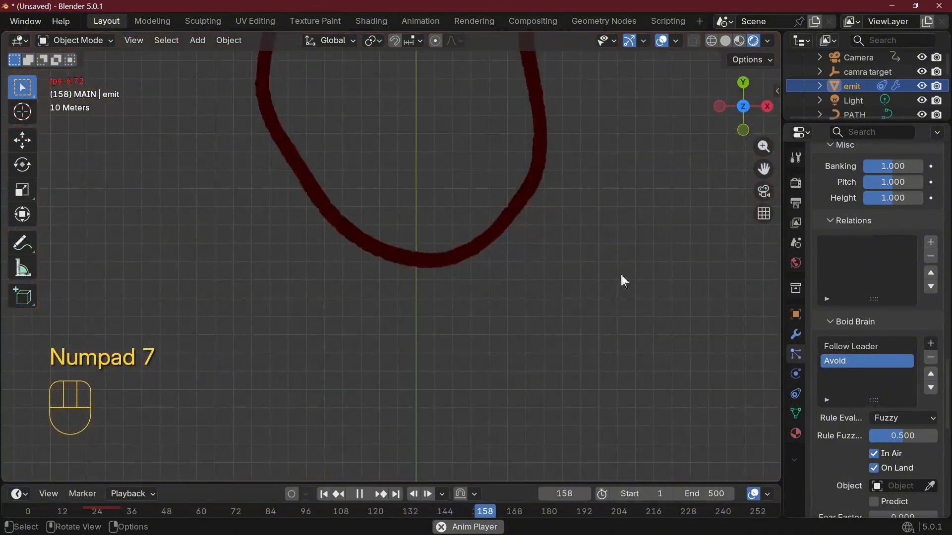
pyautogui.scroll(3, 420, 90)
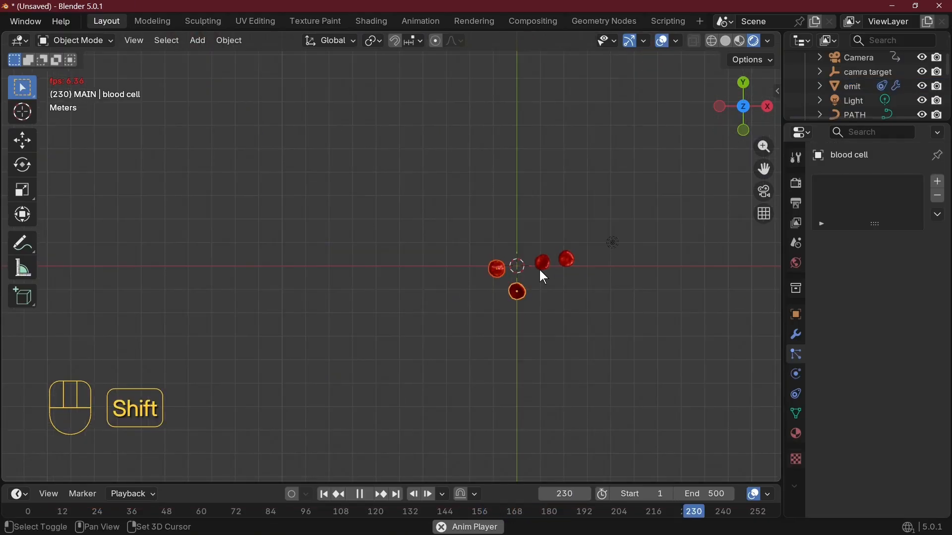
pyautogui.click(541, 261)
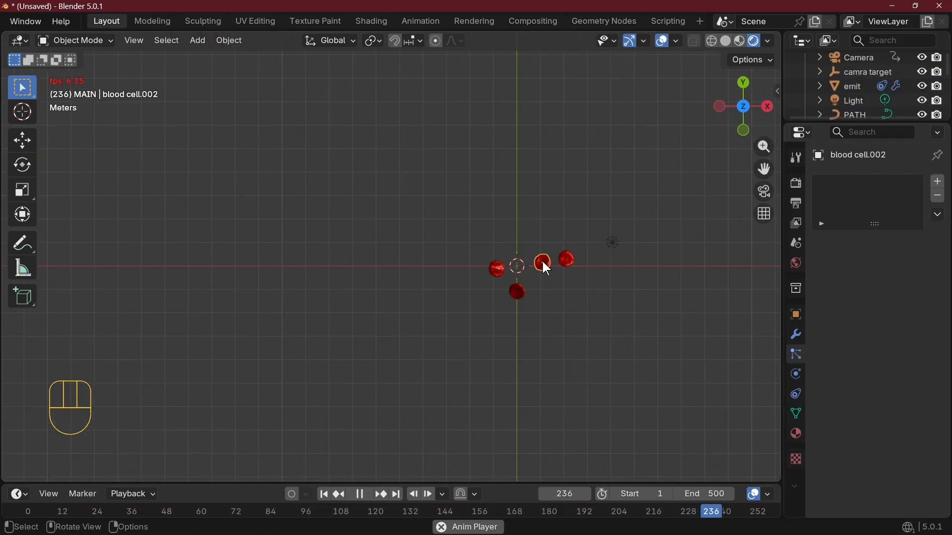
pyautogui.click(797, 375)
pyautogui.click(517, 292)
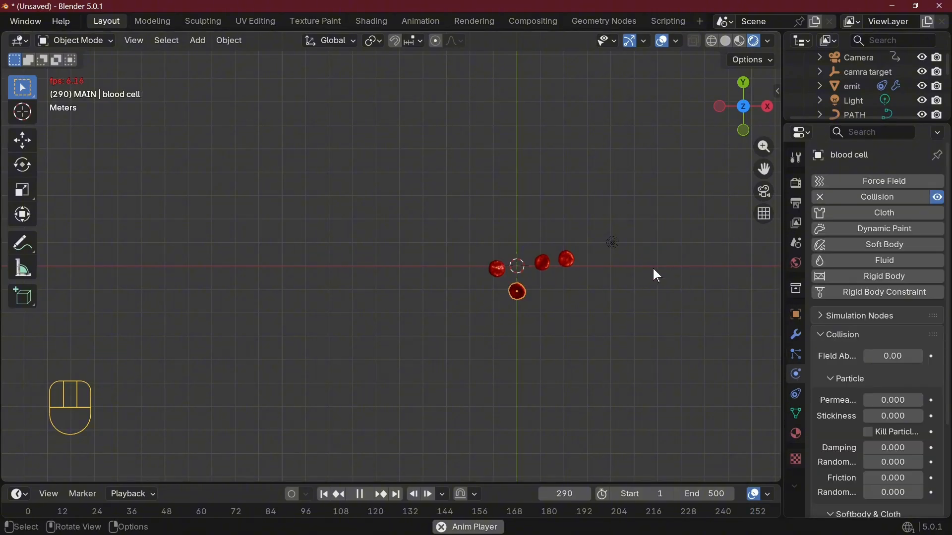
pyautogui.click(546, 264)
pyautogui.click(887, 197)
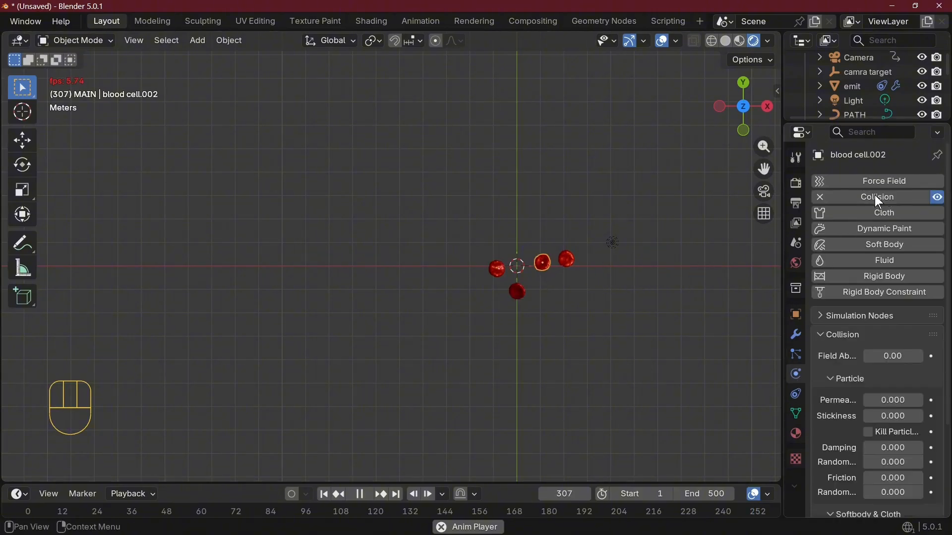
# Step: Replay the animation from the start through the camera, pausing at frame 109, and select the emit object
pyautogui.press('KP_0')
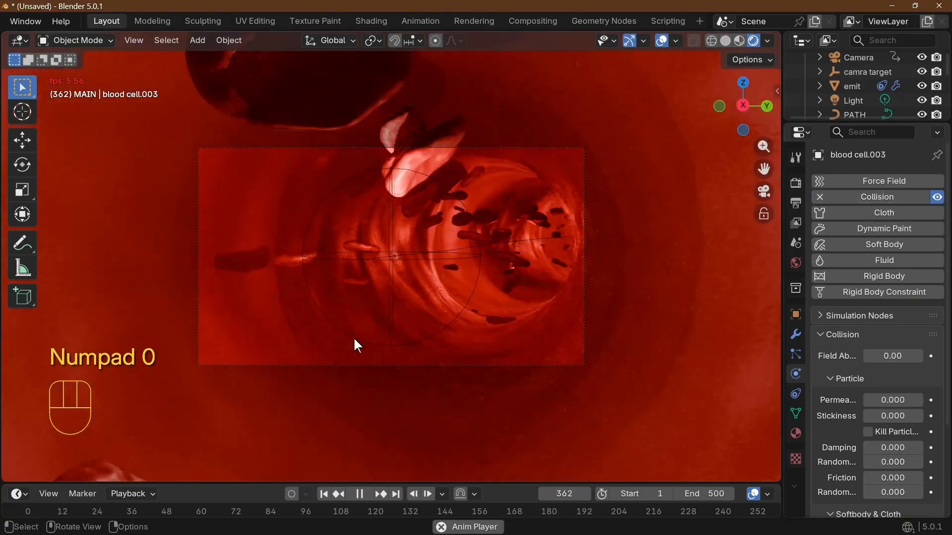
pyautogui.hotkey('shift', 'Left')
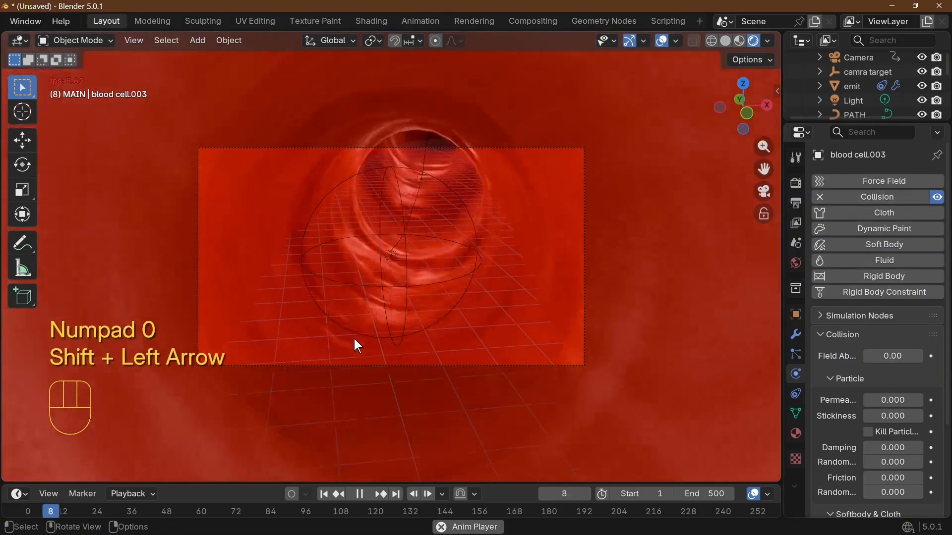
pyautogui.press('space')
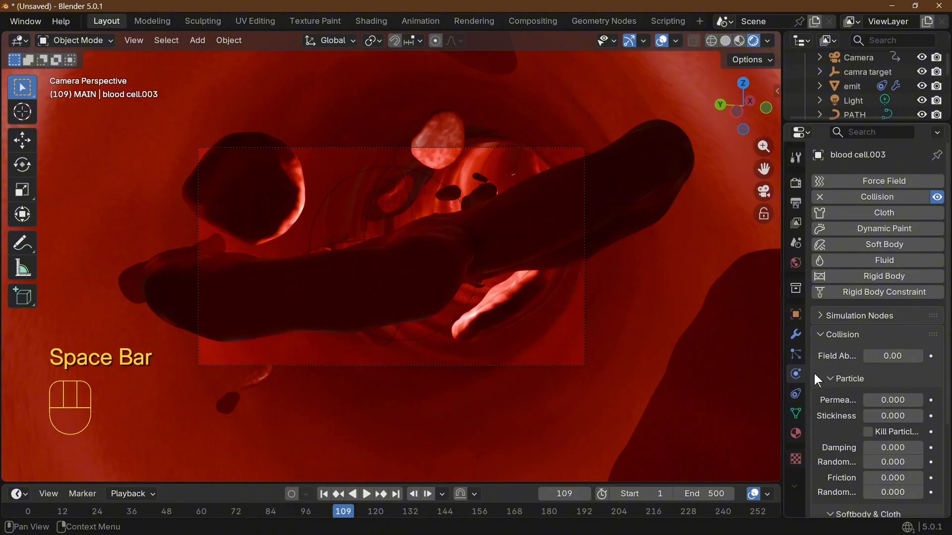
pyautogui.click(851, 86)
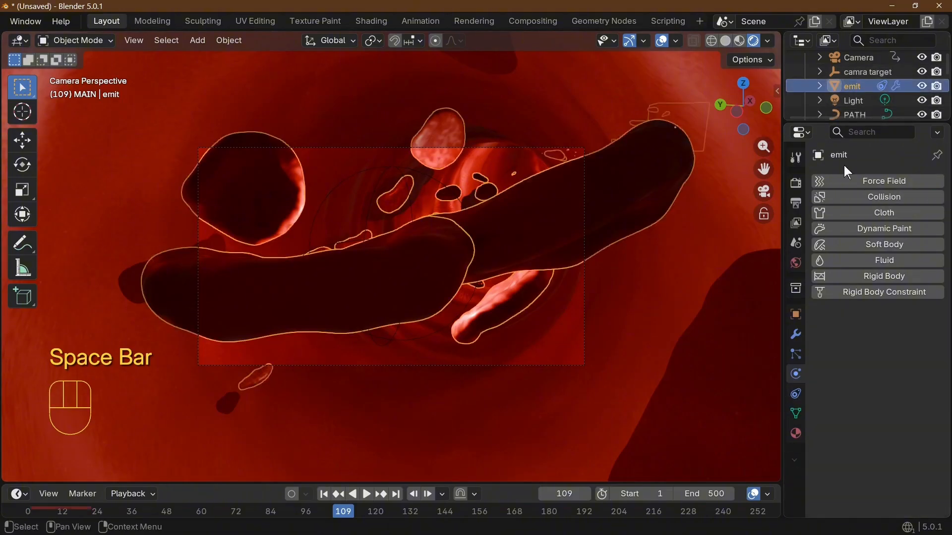
# Step: Add Flock, Average Speed and Fight rules to the emit particles' boid brain
pyautogui.click(796, 354)
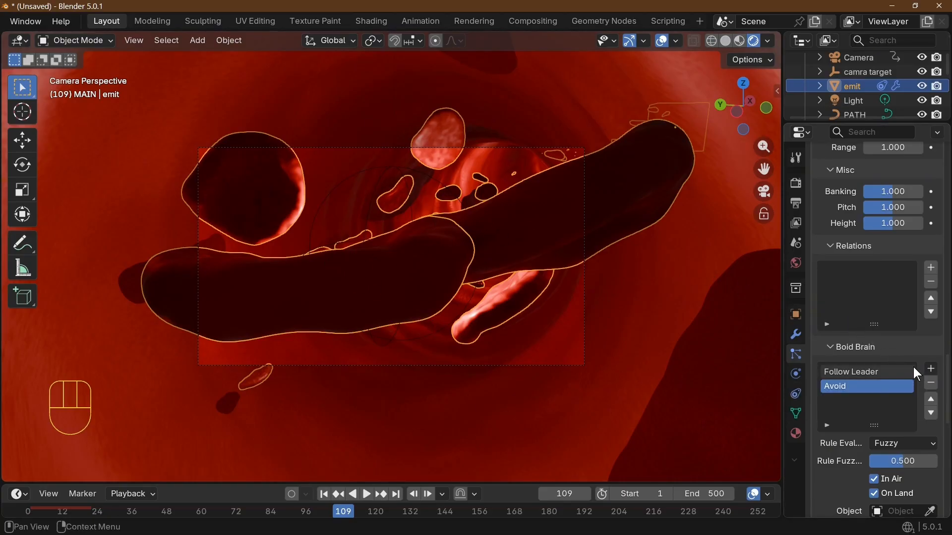
pyautogui.click(932, 373)
pyautogui.press('f')
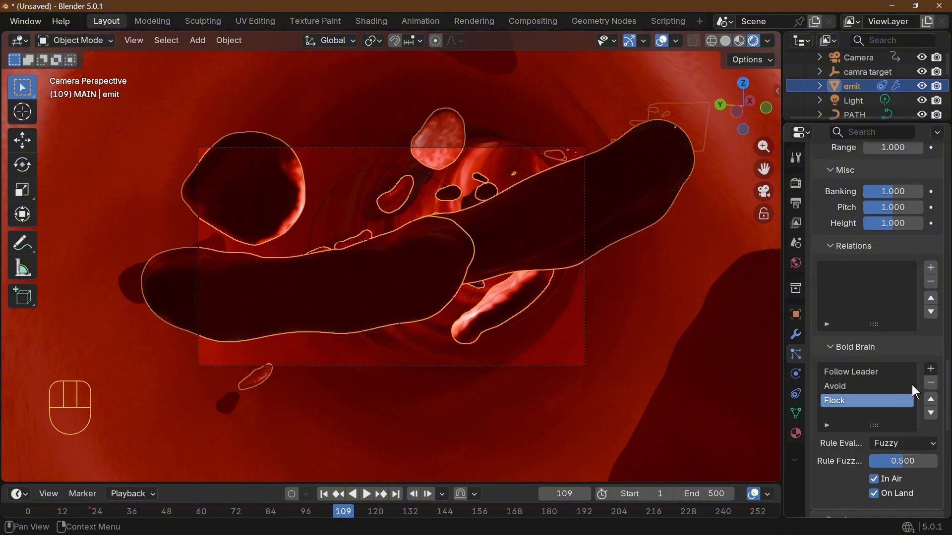
pyautogui.click(932, 370)
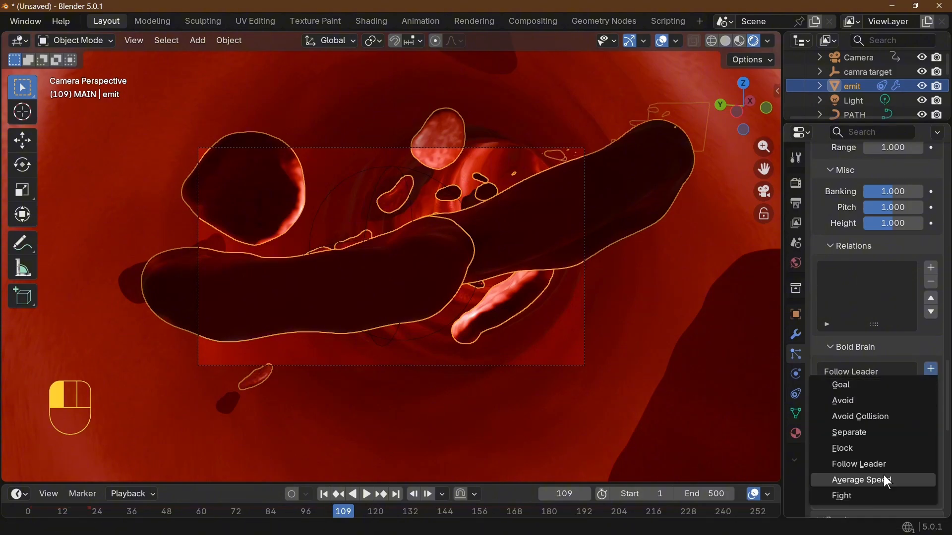
pyautogui.click(888, 481)
pyautogui.click(931, 372)
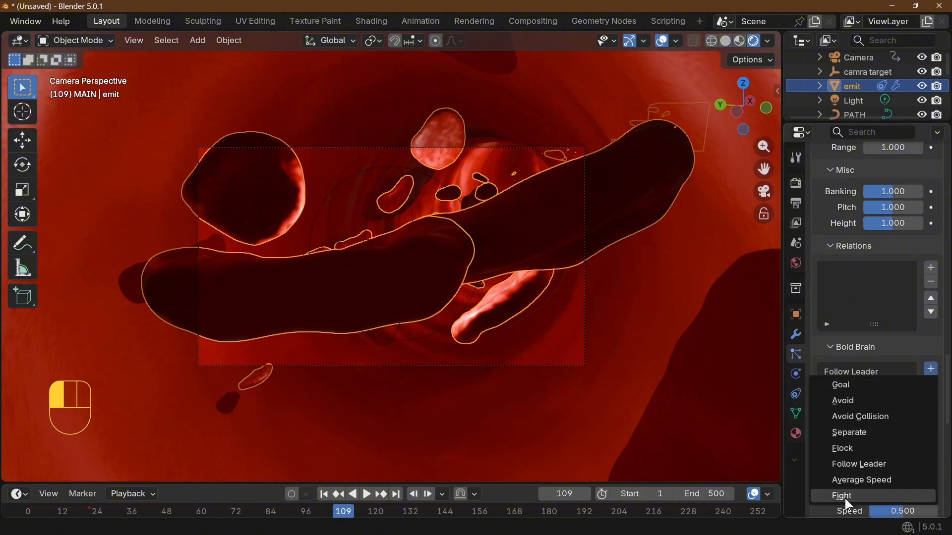
pyautogui.click(846, 496)
# Step: Add a Goal rule to the boid brain and place it above Follow Leader as the first rule
pyautogui.click(931, 370)
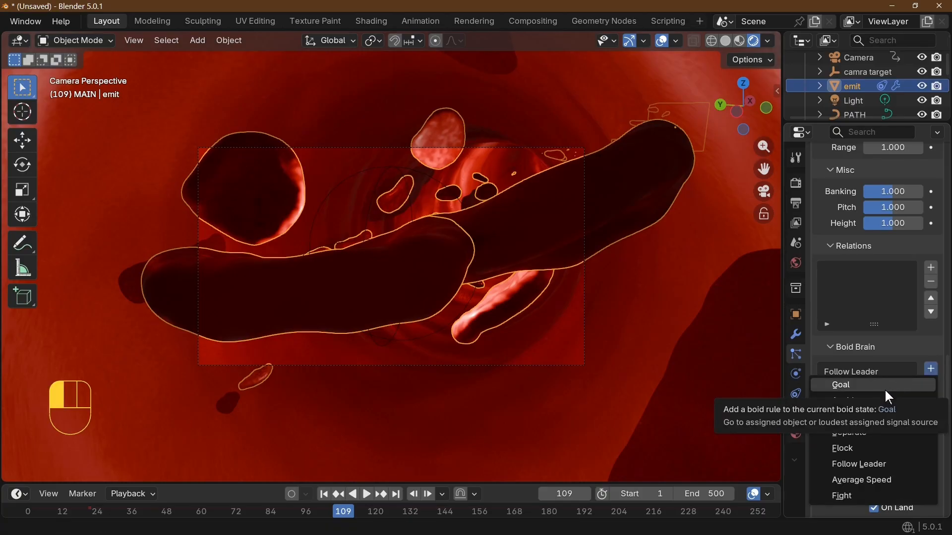
pyautogui.click(843, 371)
pyautogui.click(851, 371)
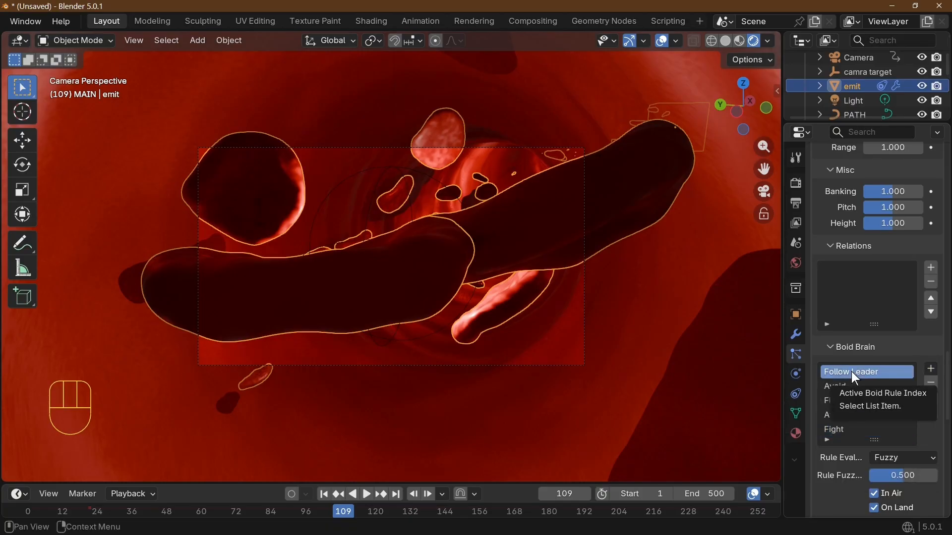
pyautogui.click(930, 370)
pyautogui.click(882, 385)
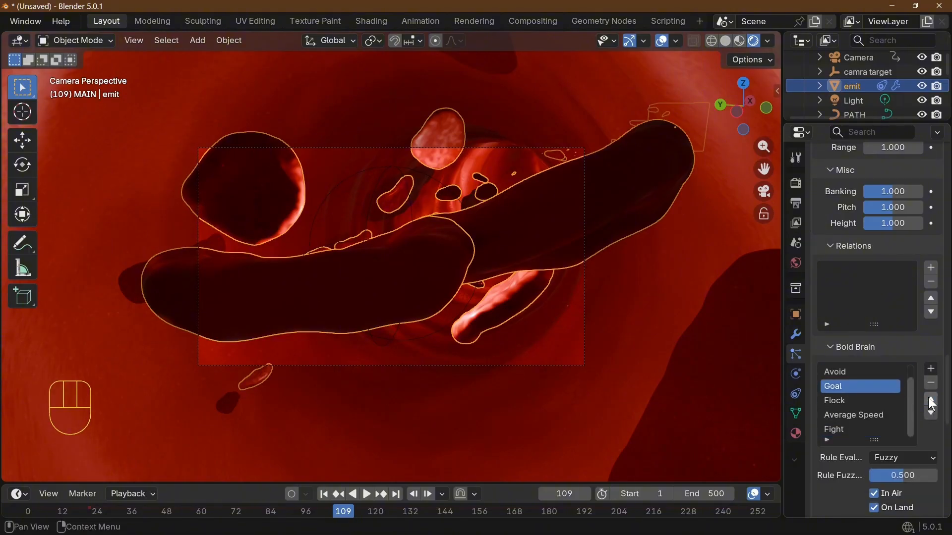
pyautogui.scroll(1, 858, 388)
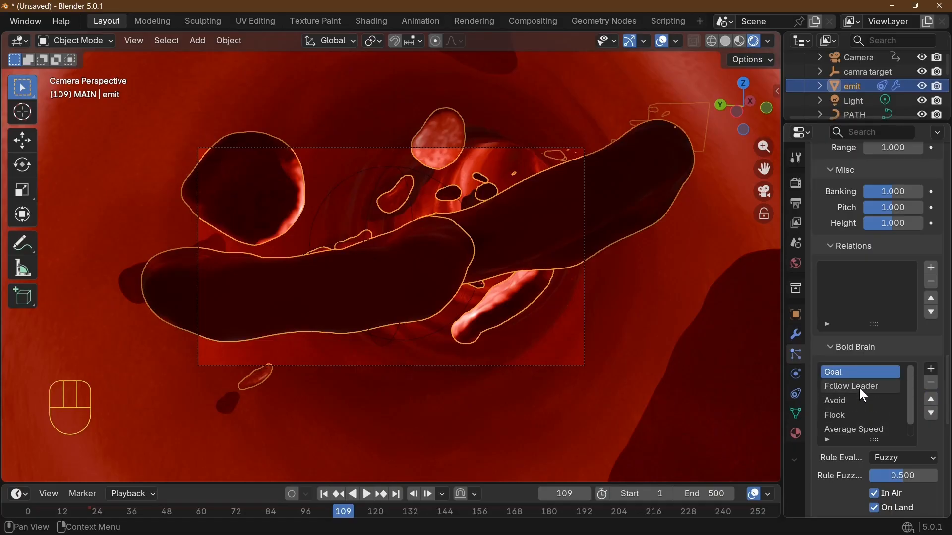
# Step: Set the Goal rule's target object to emit
pyautogui.scroll(-3, 887, 465)
pyautogui.scroll(-4, 885, 466)
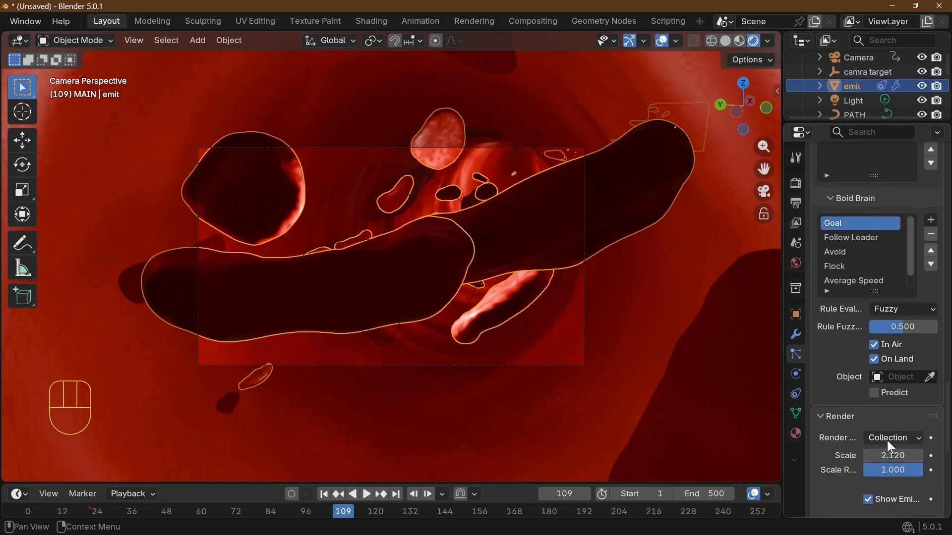
pyautogui.scroll(-2, 909, 387)
pyautogui.click(896, 318)
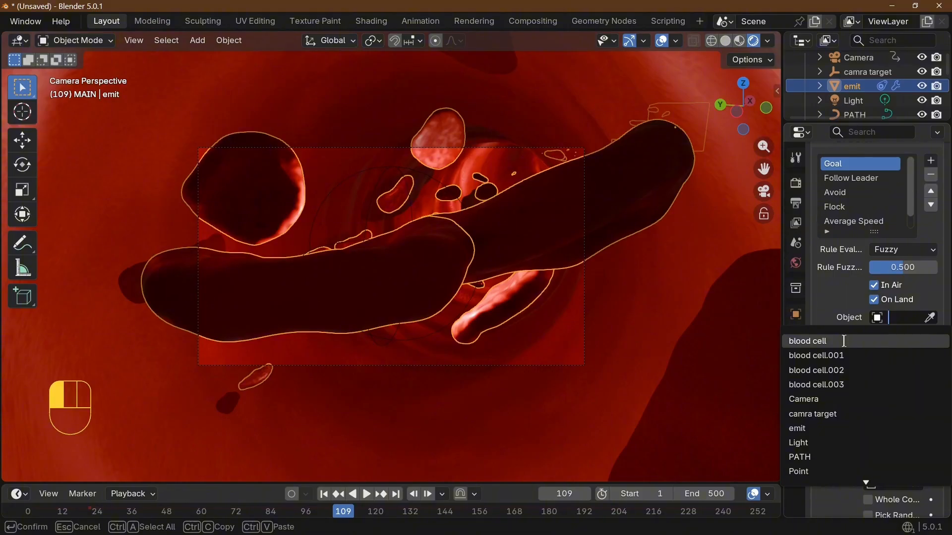
pyautogui.click(832, 430)
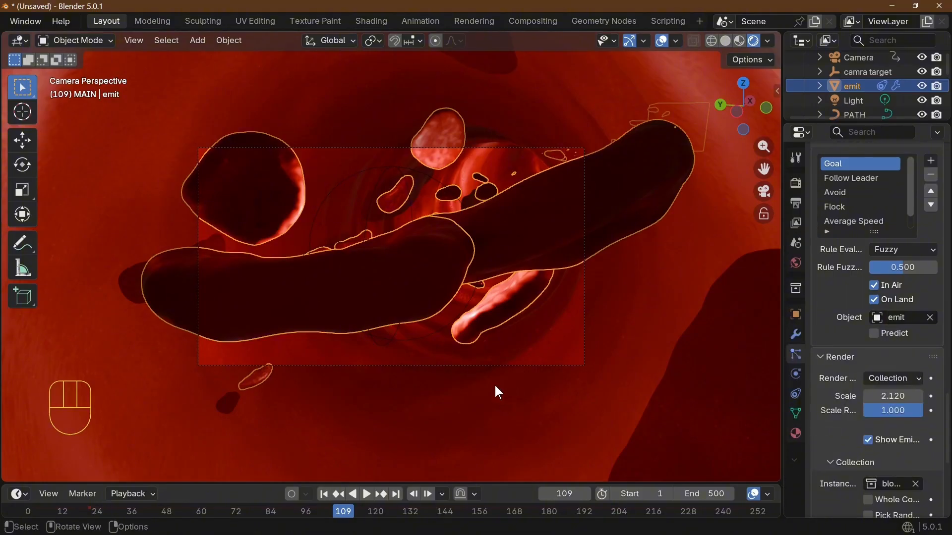
# Step: Play the animation in wireframe from the top view and examine how the blood cells travel along the vein
pyautogui.press('space')
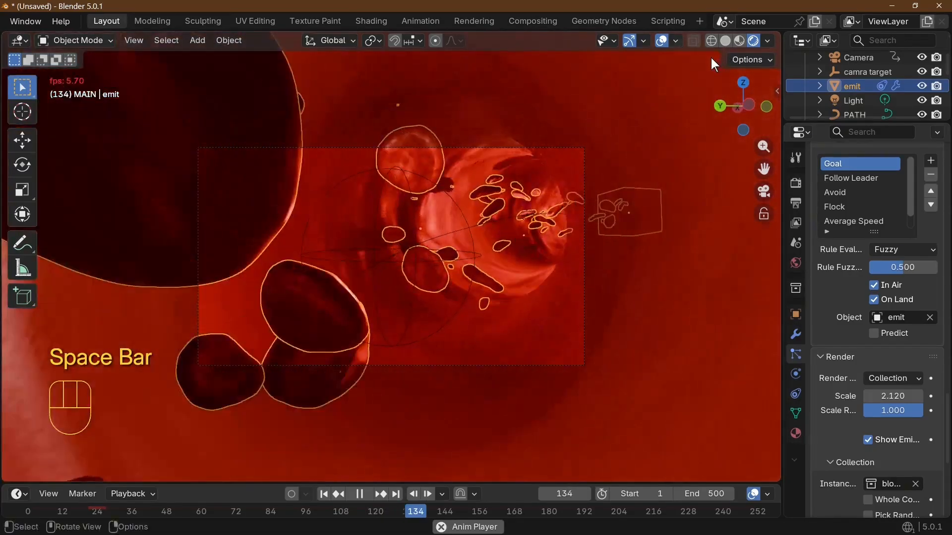
pyautogui.click(711, 40)
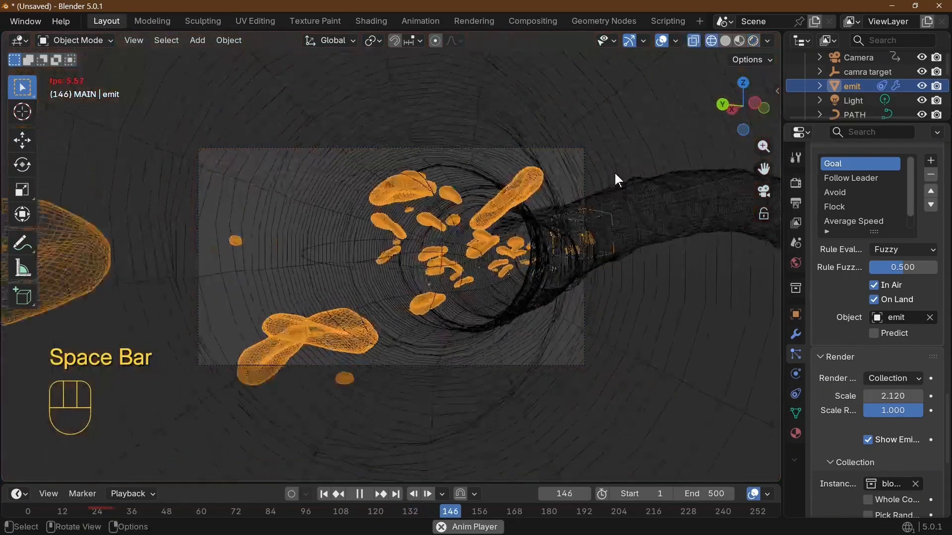
pyautogui.press('KP_7')
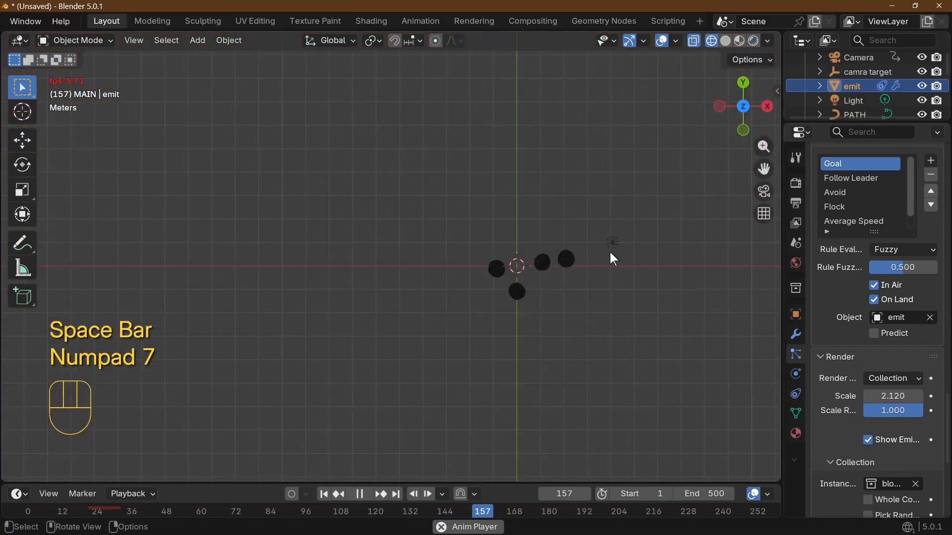
pyautogui.keyDown('shift'); pyautogui.moveTo(613, 275); pyautogui.dragTo(540, 257, button='middle'); pyautogui.keyUp('shift')
pyautogui.scroll(4, 595, 258)
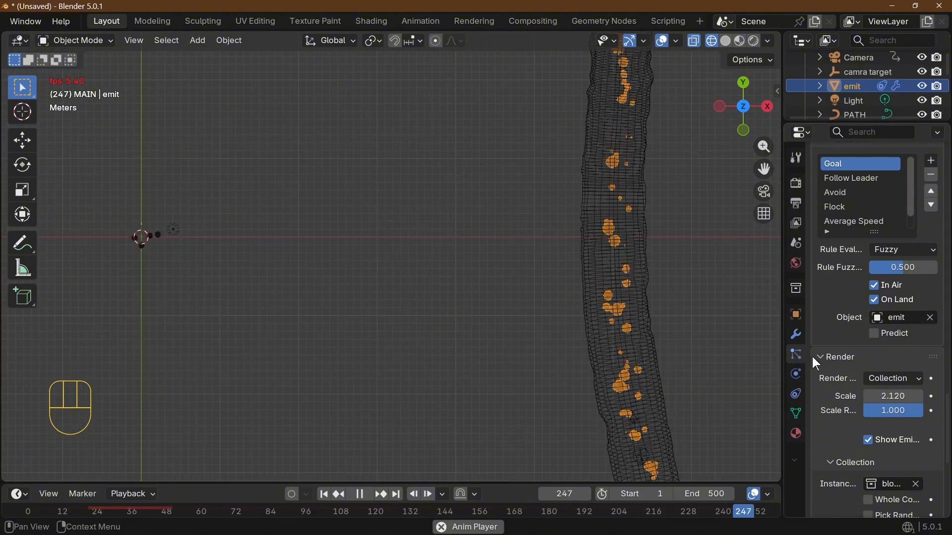
pyautogui.scroll(5, 809, 364)
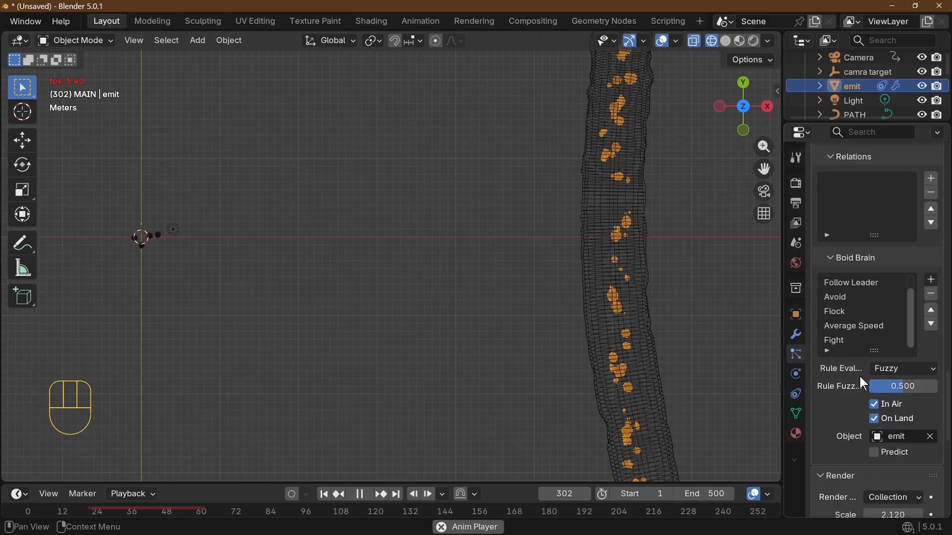
pyautogui.scroll(-8, 880, 416)
pyautogui.scroll(-6, 880, 423)
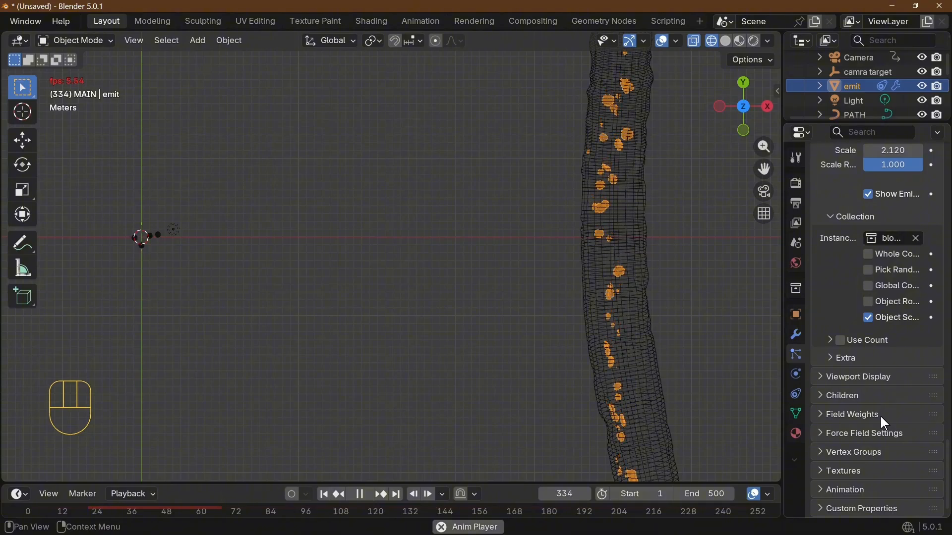
pyautogui.scroll(3, 700, 196)
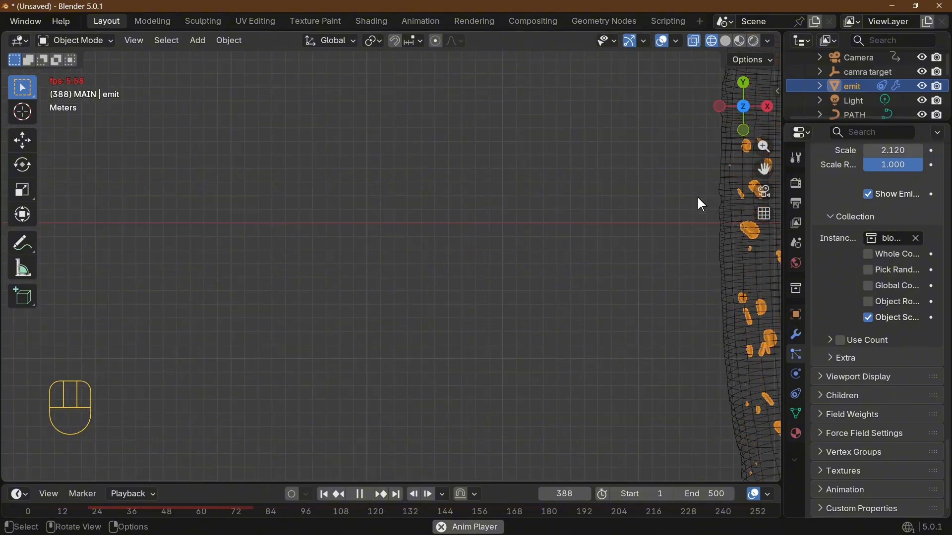
# Step: Return to the rendered camera view and turn off Show Emitter in the emit particles' render settings
pyautogui.press('KP_0')
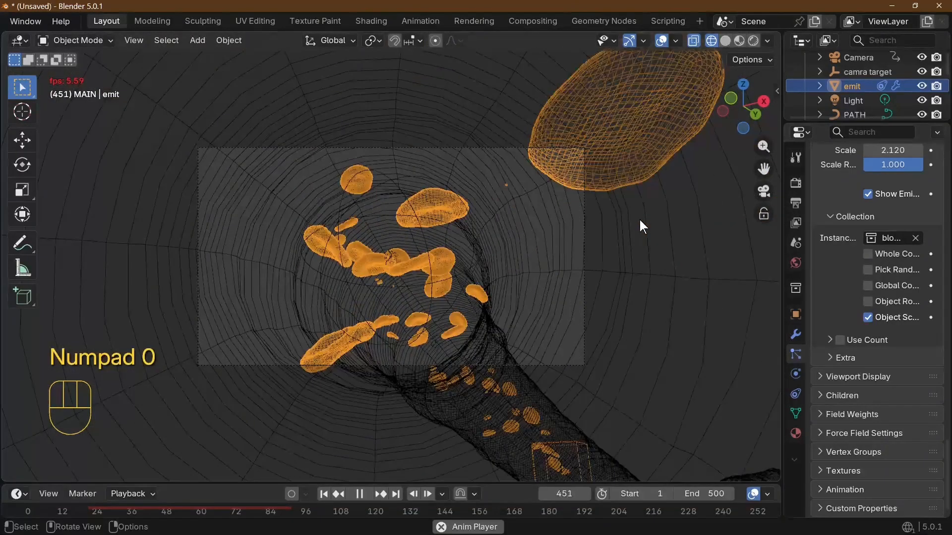
pyautogui.hotkey('shift', 'z')
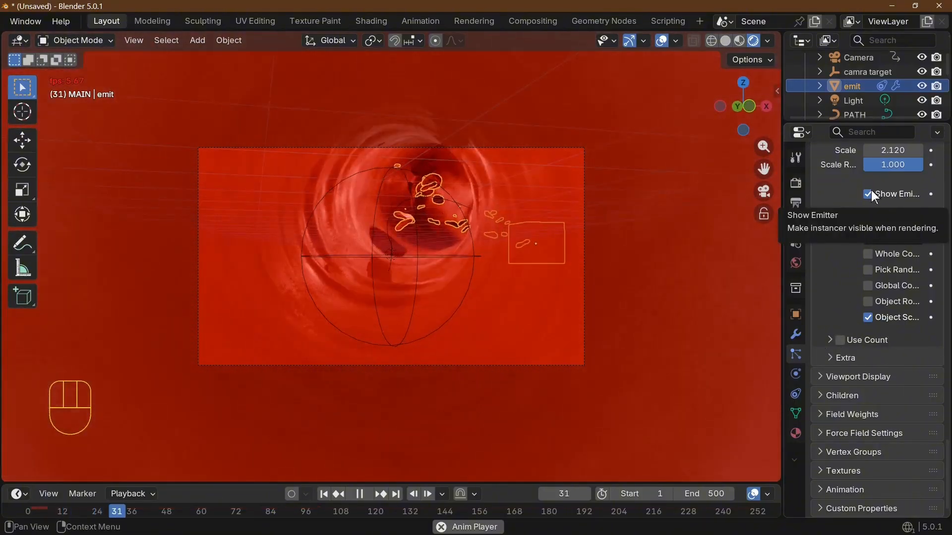
pyautogui.click(872, 196)
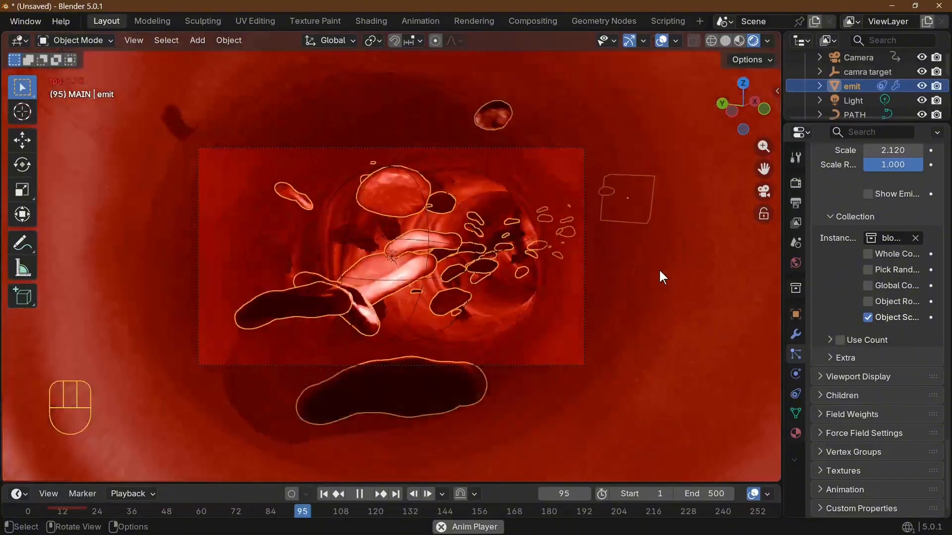
pyautogui.scroll(10, 886, 194)
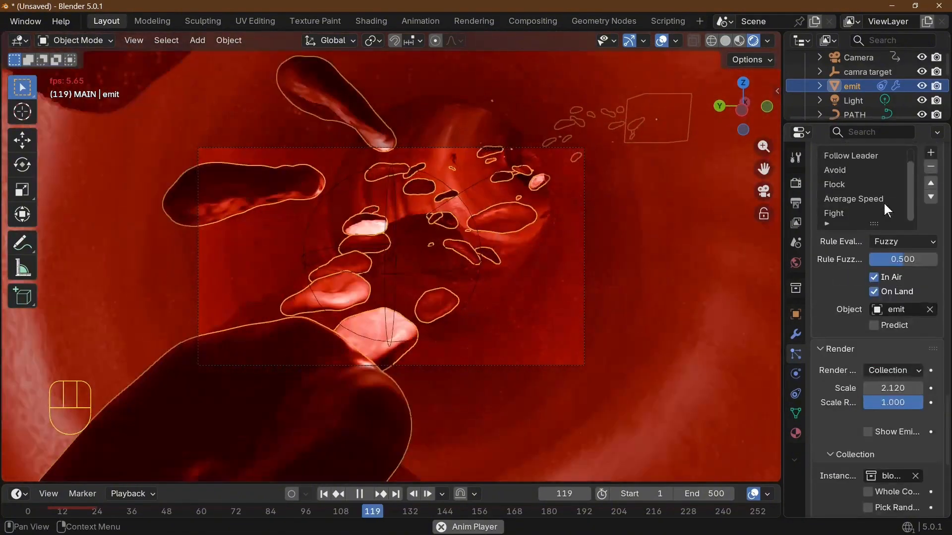
pyautogui.scroll(1, 883, 202)
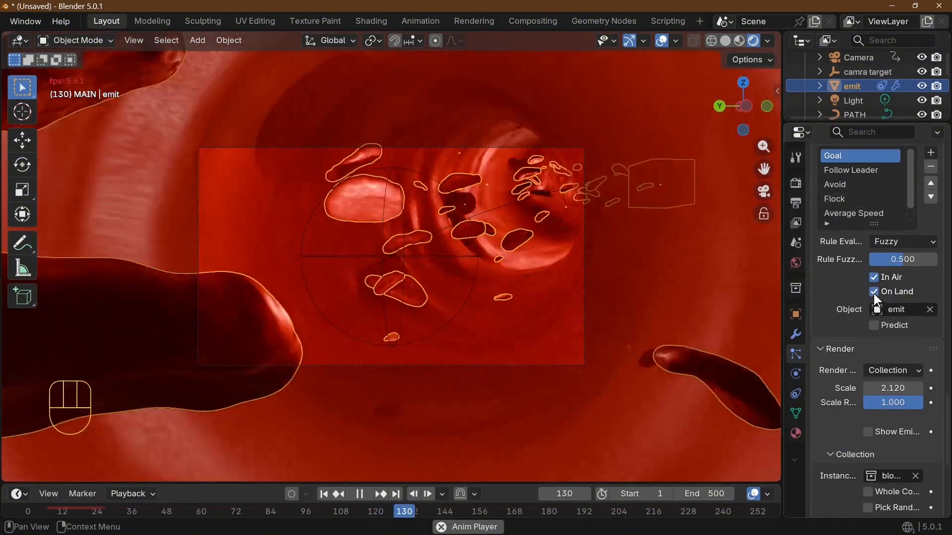
pyautogui.scroll(5, 872, 278)
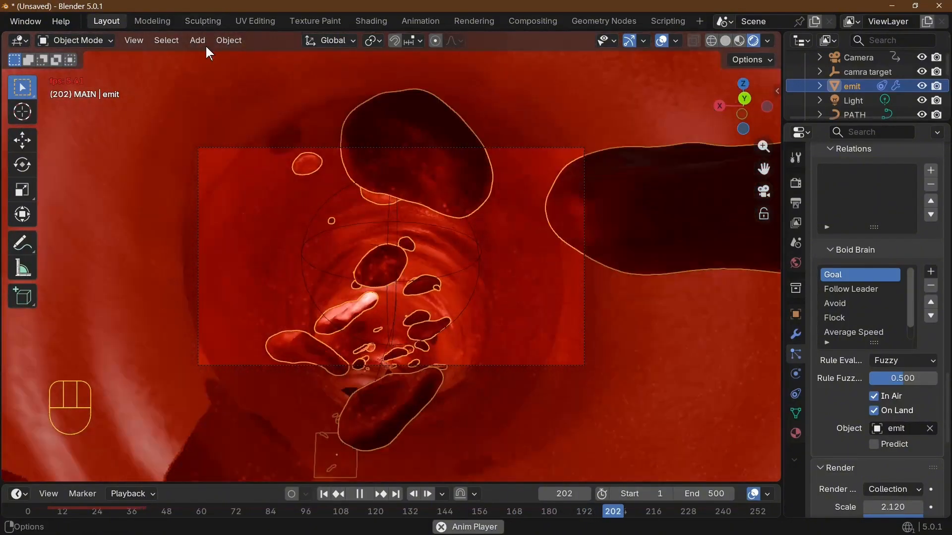
# Step: Add a UV sphere to the scene
pyautogui.click(204, 44)
pyautogui.moveTo(226, 55)
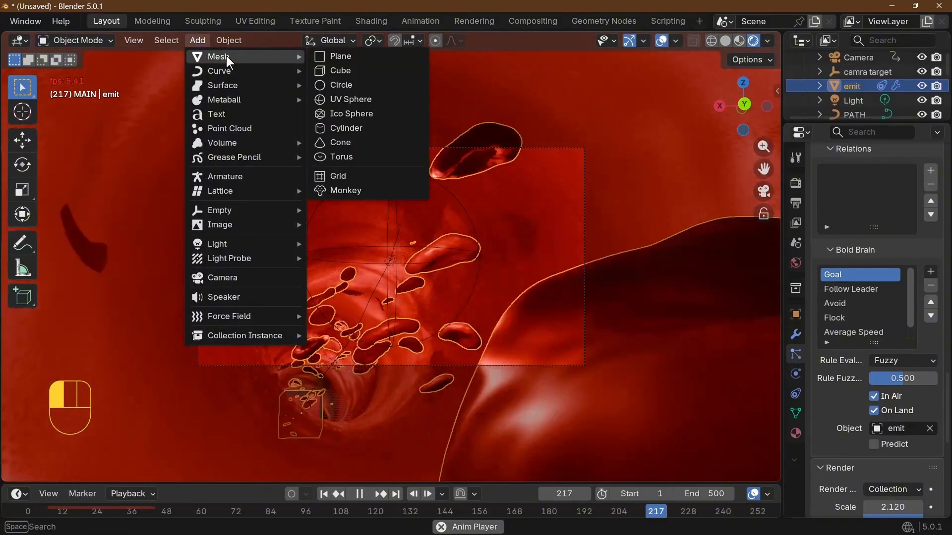
pyautogui.click(343, 101)
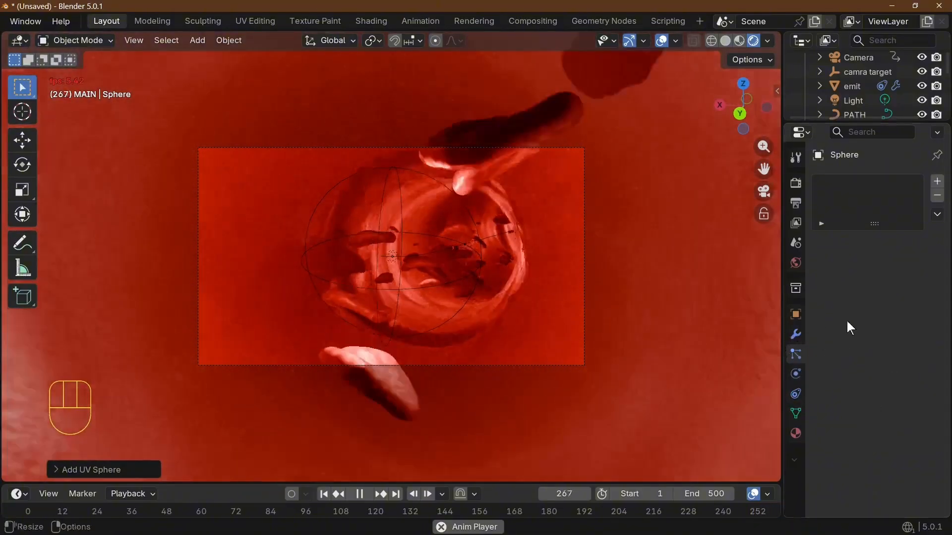
# Step: Give the sphere a Follow Path constraint targeting PATH, with an offset of -1
pyautogui.click(795, 394)
pyautogui.click(861, 181)
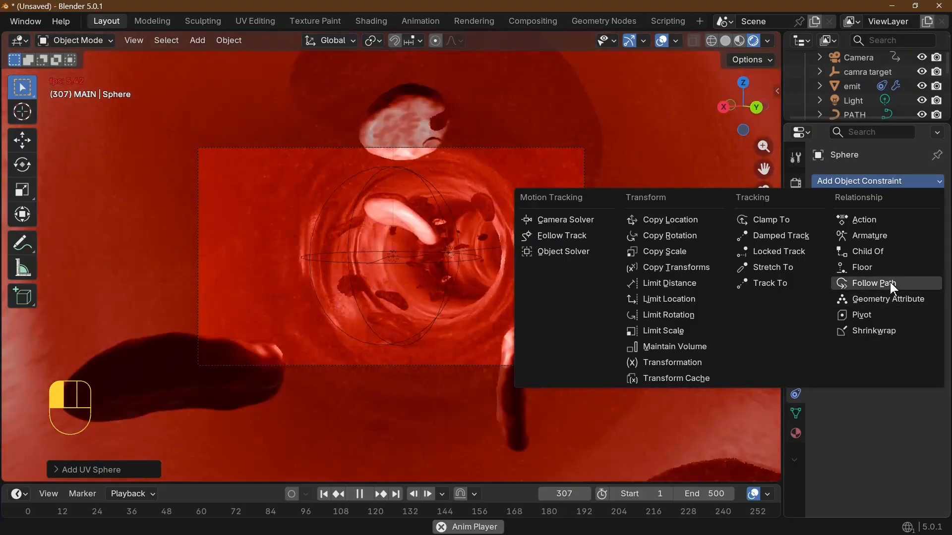
pyautogui.click(890, 281)
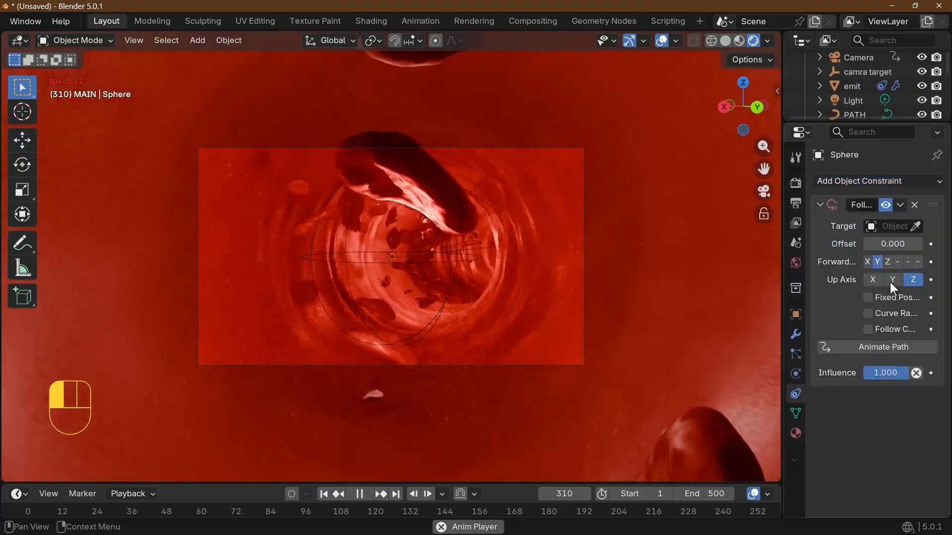
pyautogui.click(895, 226)
pyautogui.click(828, 251)
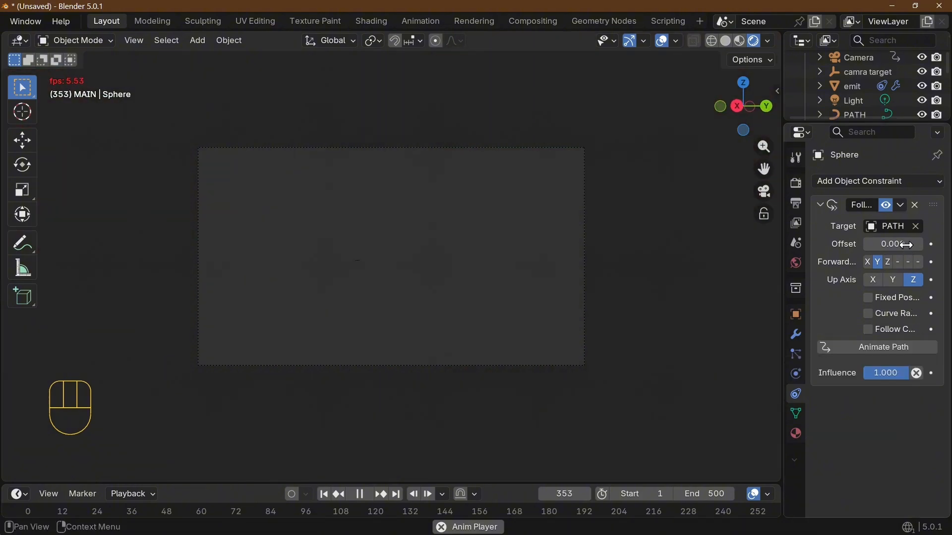
pyautogui.moveTo(892, 244)
pyautogui.mouseDown()
pyautogui.moveTo(862, 244)
pyautogui.moveTo(878, 244)
pyautogui.mouseUp()
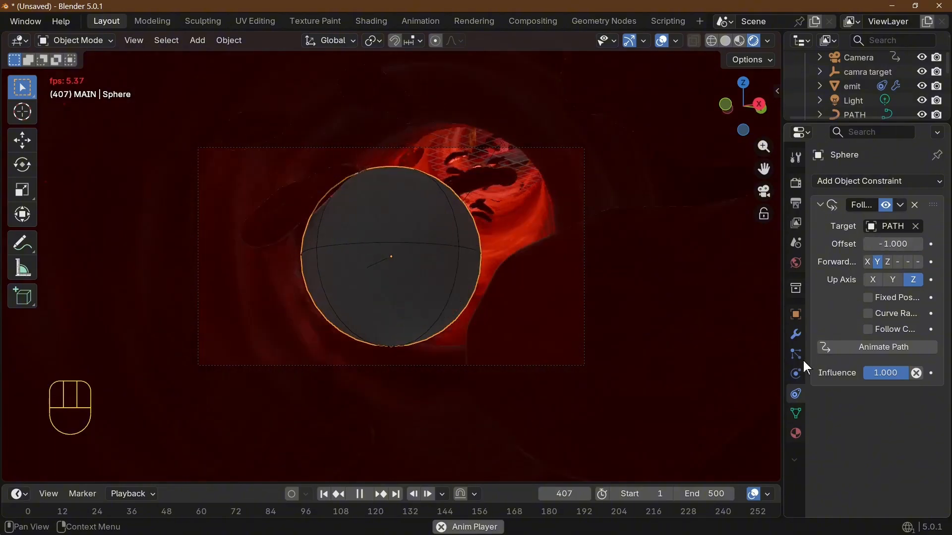
# Step: Enable Collision physics on the sphere and set its Follow Path offset to 0
pyautogui.click(796, 373)
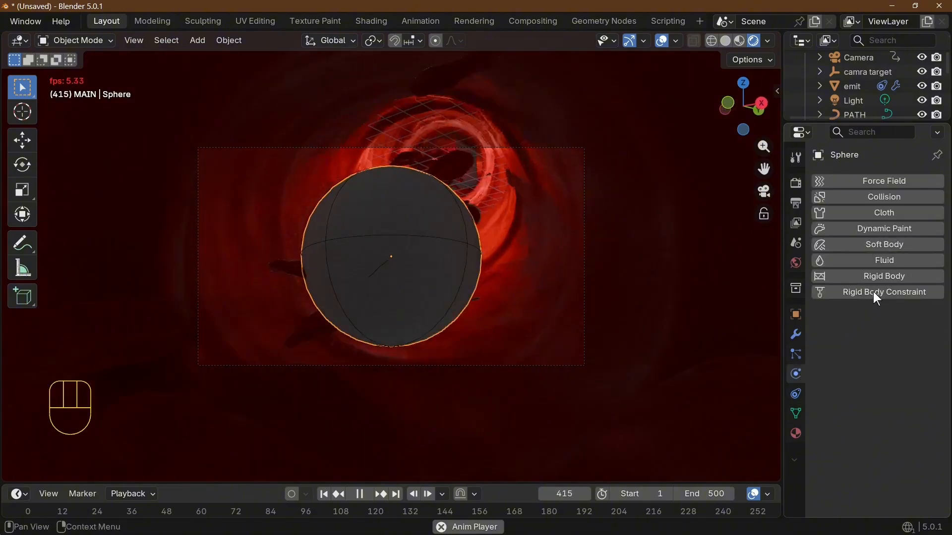
pyautogui.click(874, 200)
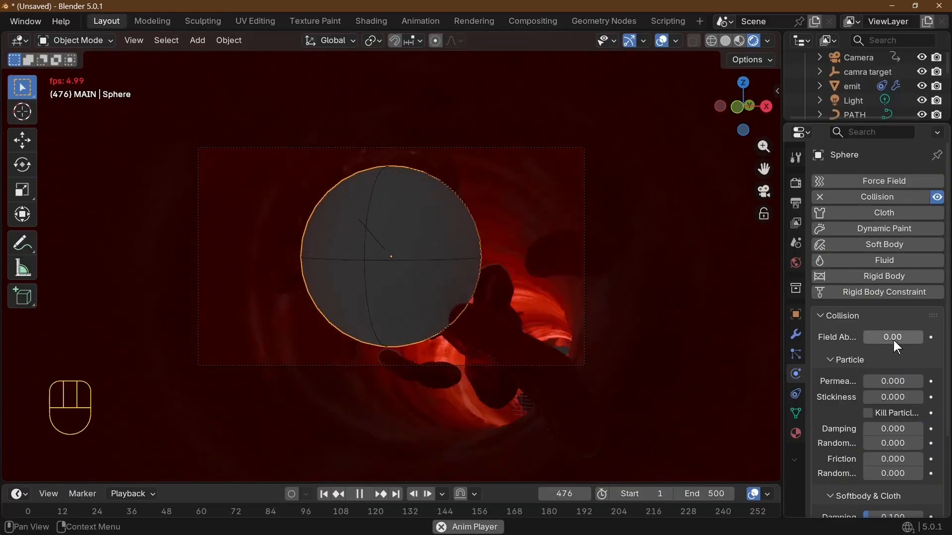
pyautogui.click(795, 394)
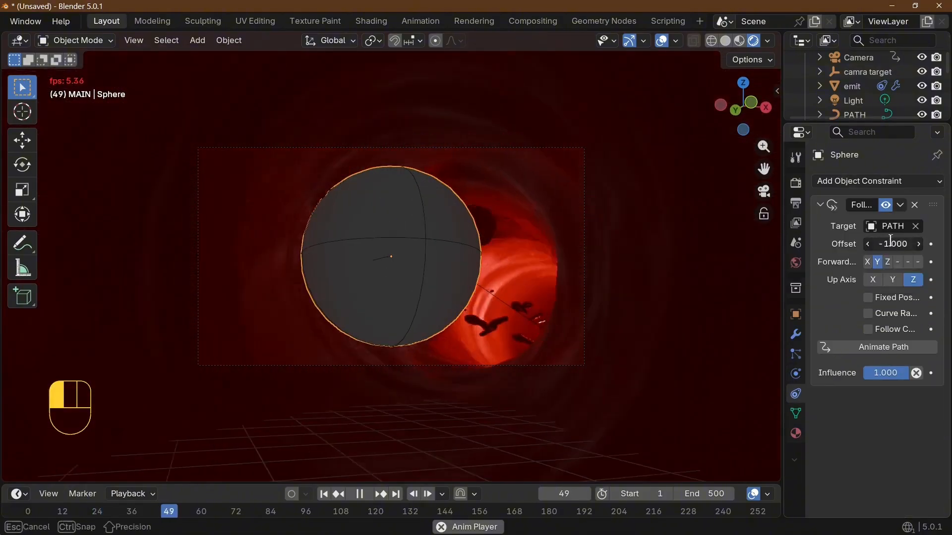
pyautogui.press('Return')
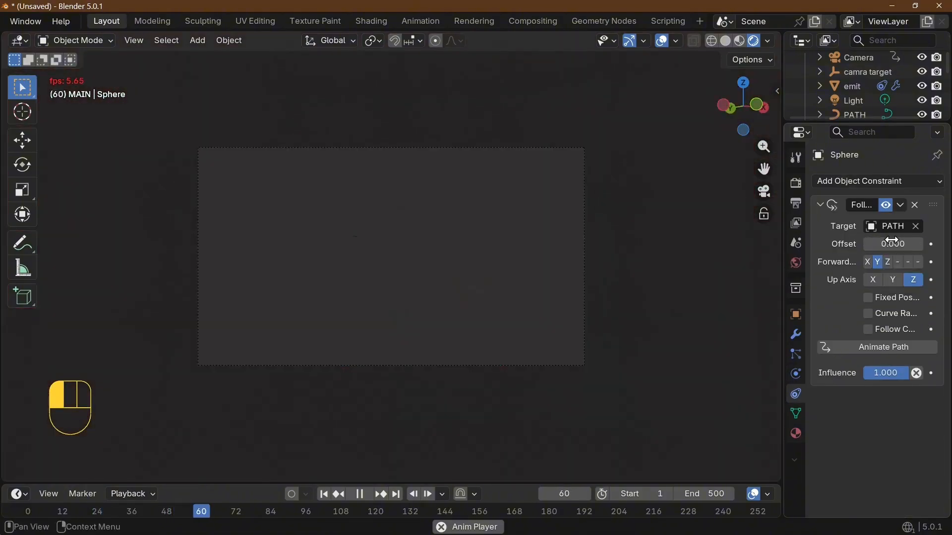
pyautogui.scroll(-6, 900, 88)
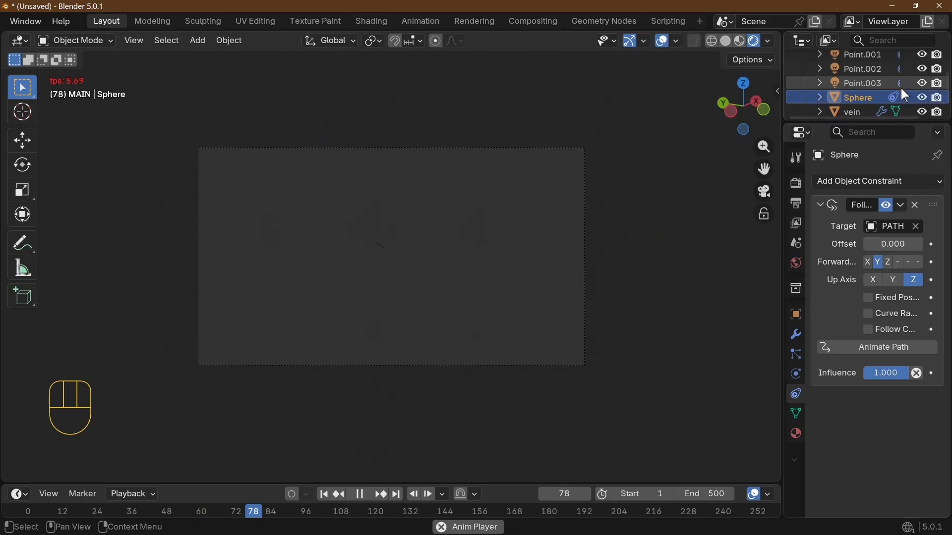
# Step: Hide the sphere briefly in the viewport to check the blood cells, and make it visible and selected again
pyautogui.scroll(4, 902, 87)
pyautogui.click(930, 77)
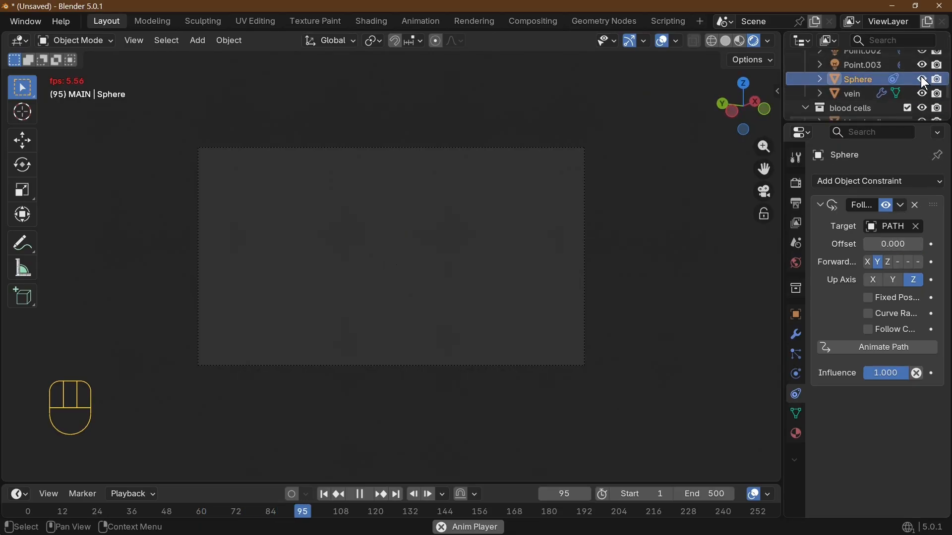
pyautogui.click(923, 80)
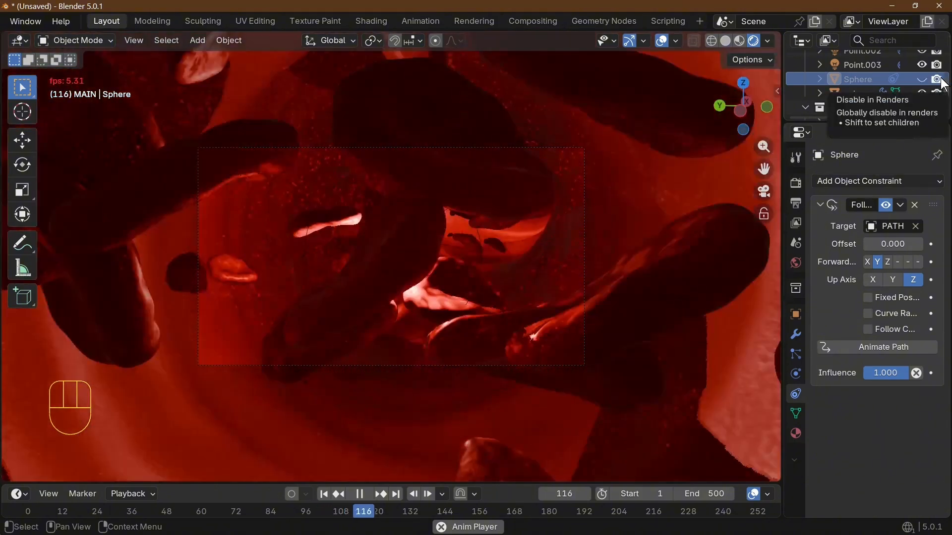
pyautogui.click(941, 82)
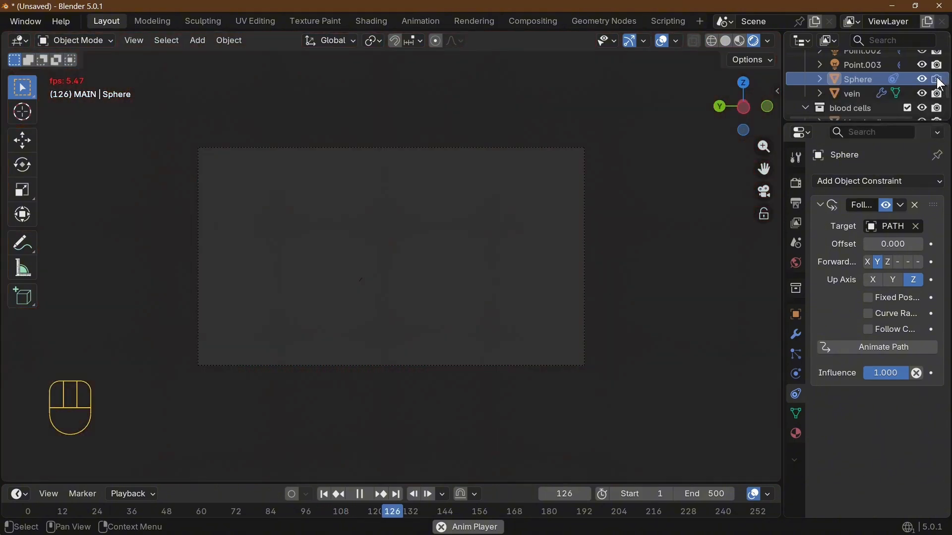
pyautogui.click(867, 80)
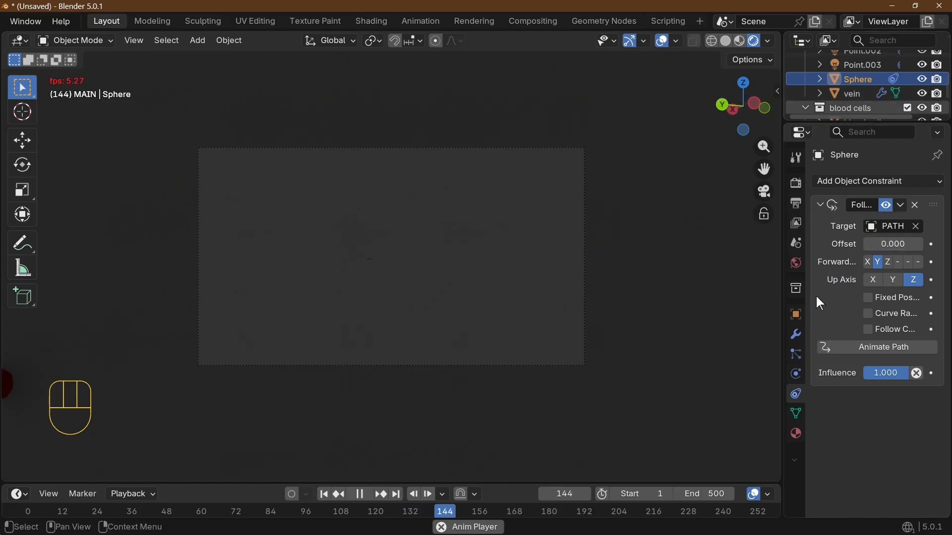
# Step: Add Rigid Body physics to the sphere, with the Passive type and a Sphere collision shape
pyautogui.click(796, 374)
pyautogui.click(875, 275)
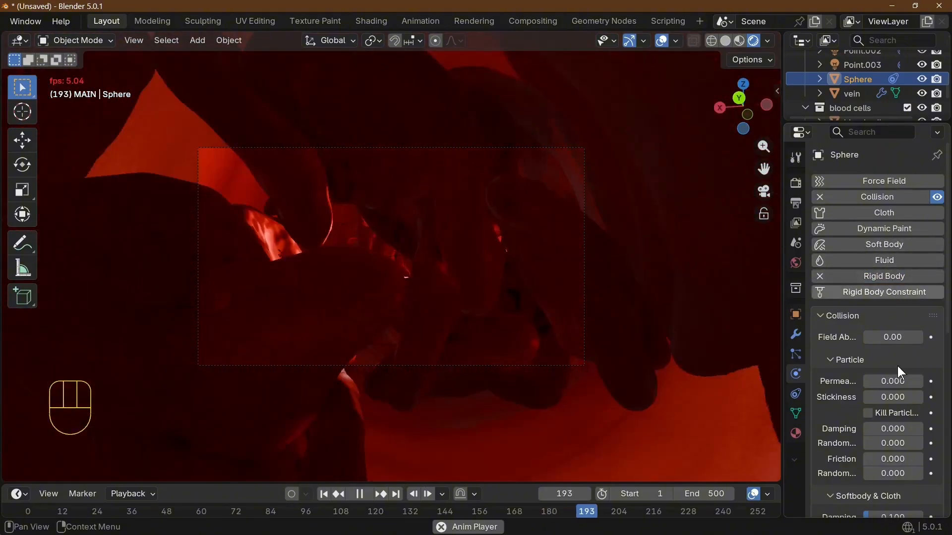
pyautogui.scroll(-4, 900, 373)
pyautogui.scroll(-4, 899, 373)
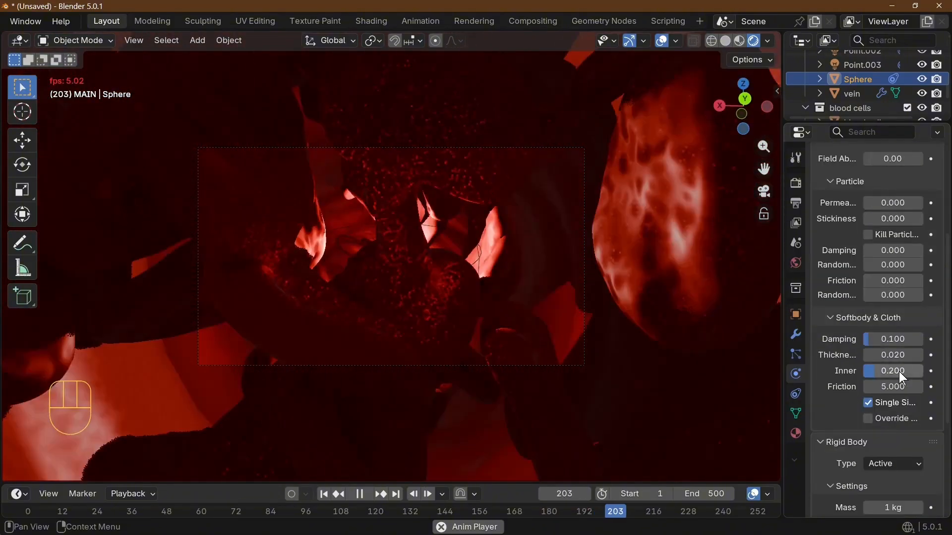
pyautogui.scroll(3, 899, 371)
pyautogui.scroll(5, 899, 369)
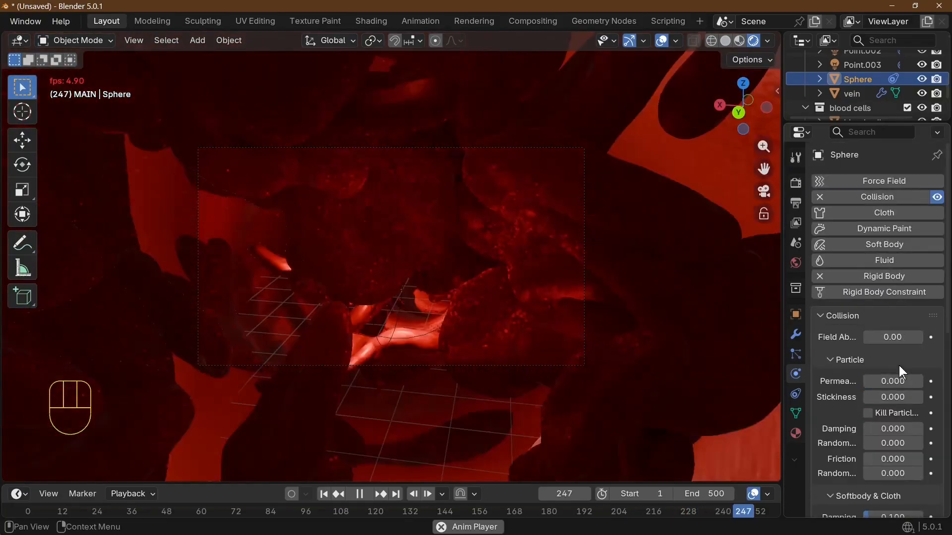
pyautogui.scroll(-15, 879, 322)
pyautogui.click(892, 415)
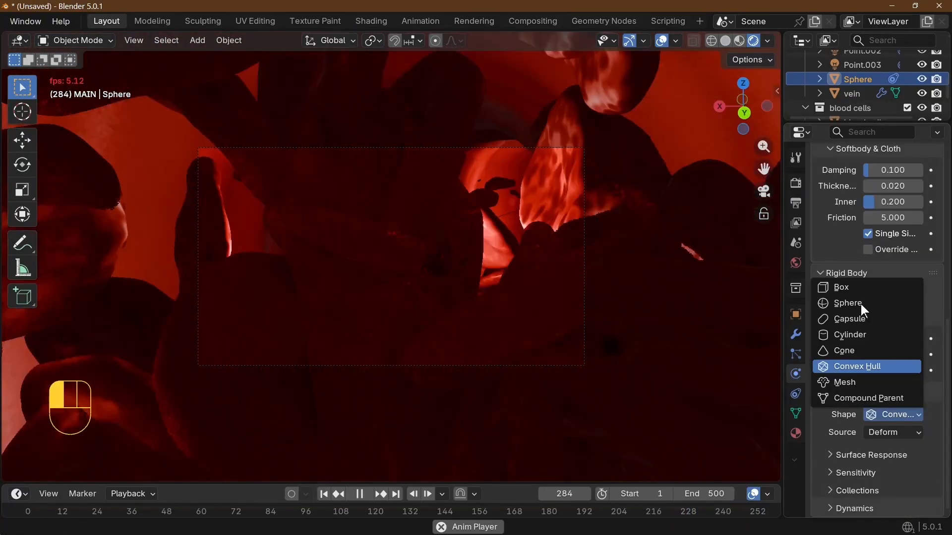
pyautogui.click(860, 304)
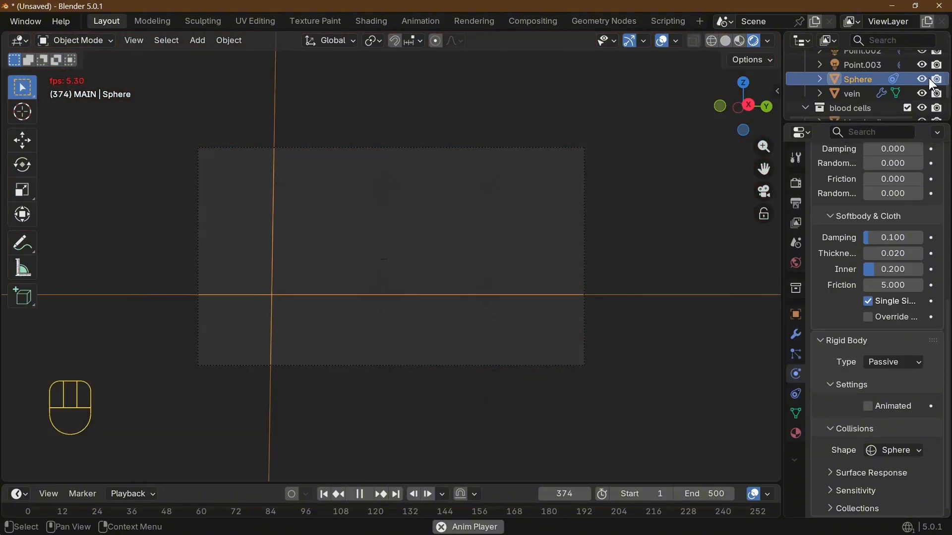
# Step: Disable the sphere in renders and switch its viewport visibility off and on to compare the cell flow
pyautogui.click(921, 79)
pyautogui.click(935, 80)
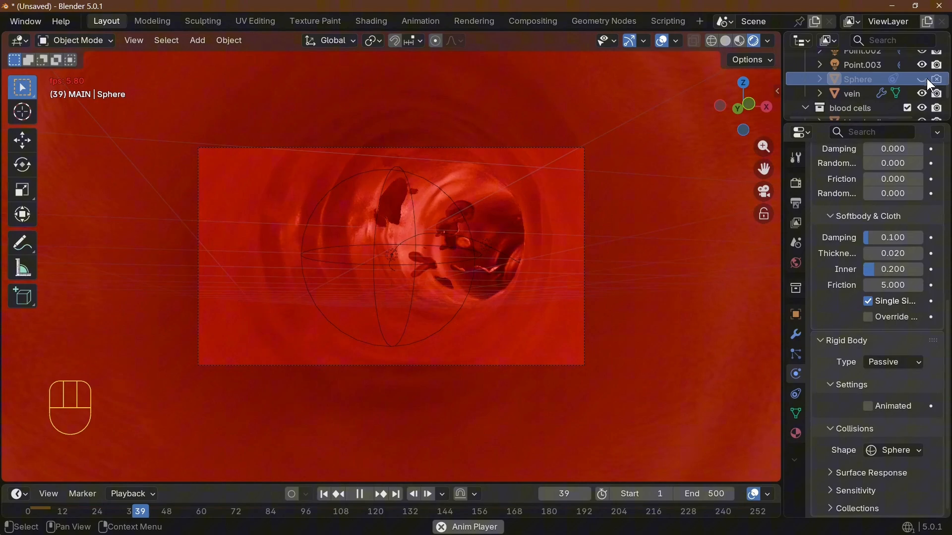
pyautogui.click(922, 79)
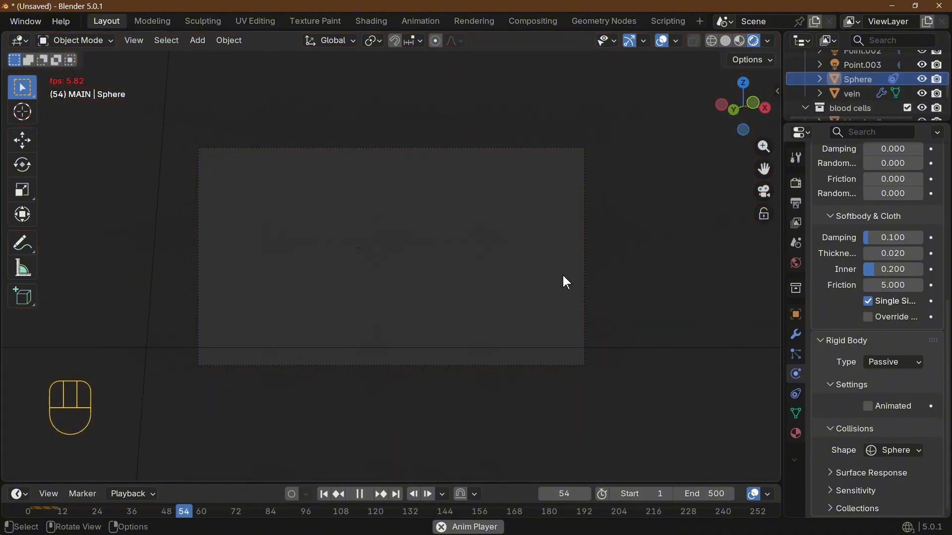
# Step: Try resizing the sphere and set its Follow Path offset to -0.9
pyautogui.press('s')
pyautogui.click(796, 395)
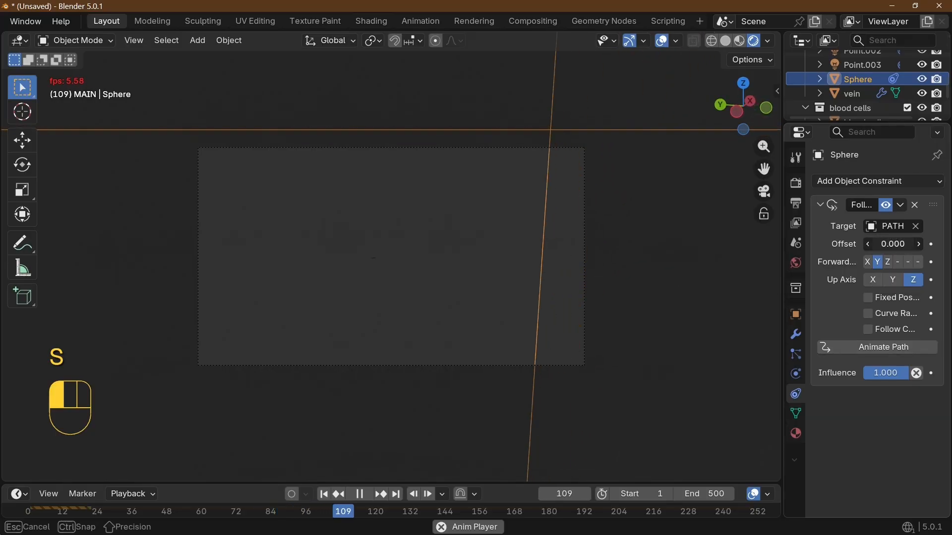
pyautogui.moveTo(892, 244)
pyautogui.mouseDown()
pyautogui.moveTo(866, 244)
pyautogui.moveTo(901, 244)
pyautogui.mouseUp()
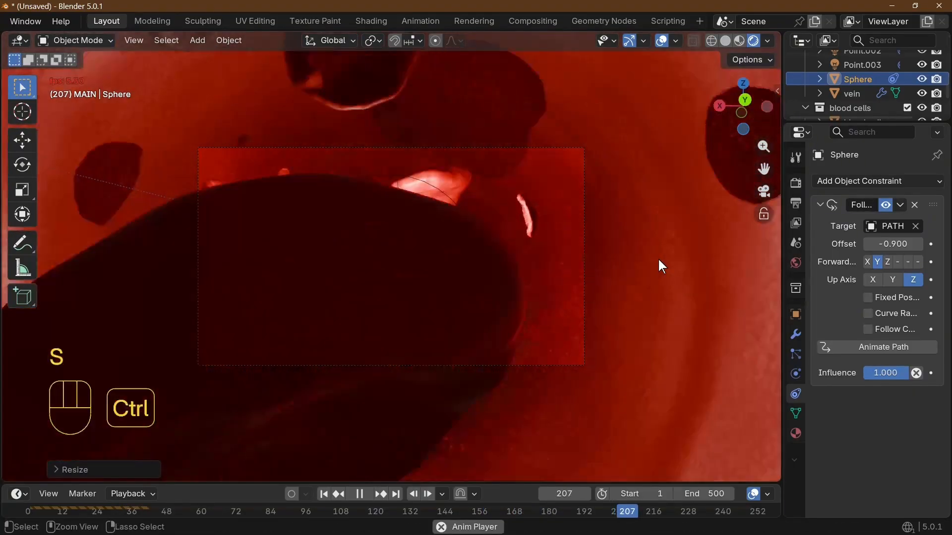
# Step: Undo the sphere's resize, and try scaling it again before reverting that too
pyautogui.hotkey('ctrl', 'z')
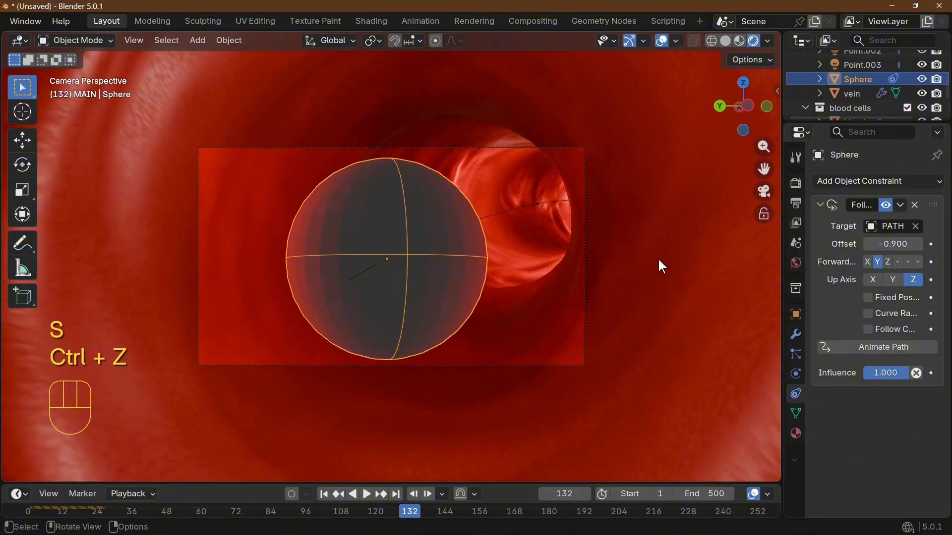
pyautogui.press('space')
pyautogui.press('space')
pyautogui.press('s')
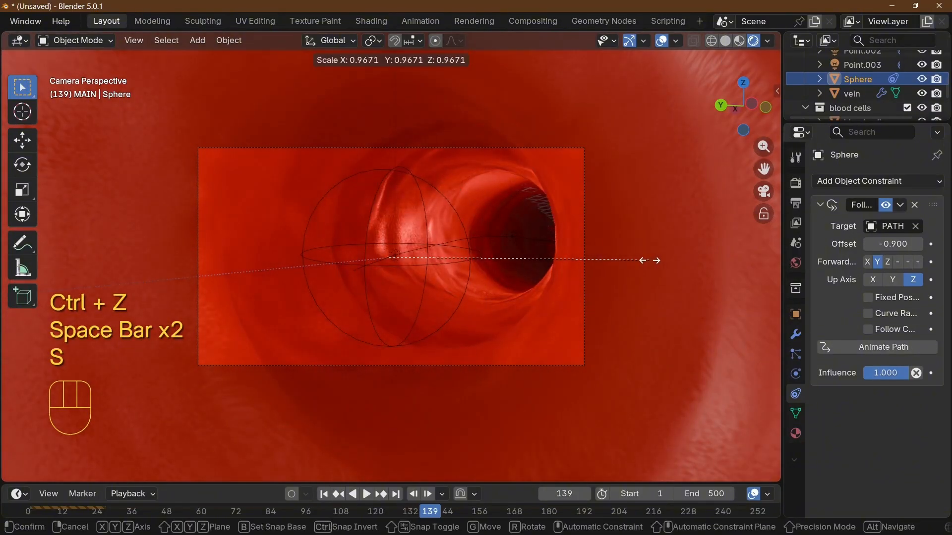
pyautogui.hotkey('ctrl', 'z')
# Step: Scale the sphere to 0.5 and set its X, Y and Z location to 0 m
pyautogui.press('s')
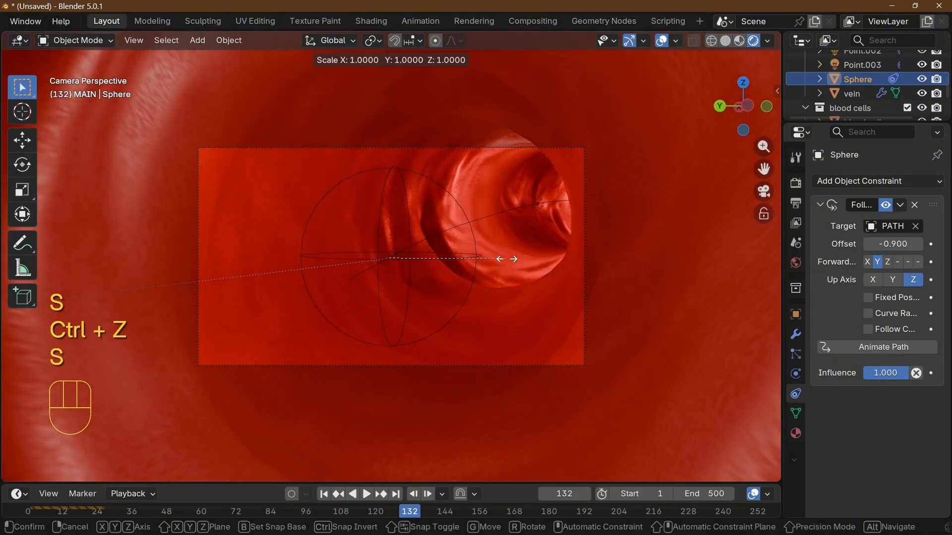
pyautogui.press('KP_Enter')
pyautogui.click(796, 314)
pyautogui.click(881, 226)
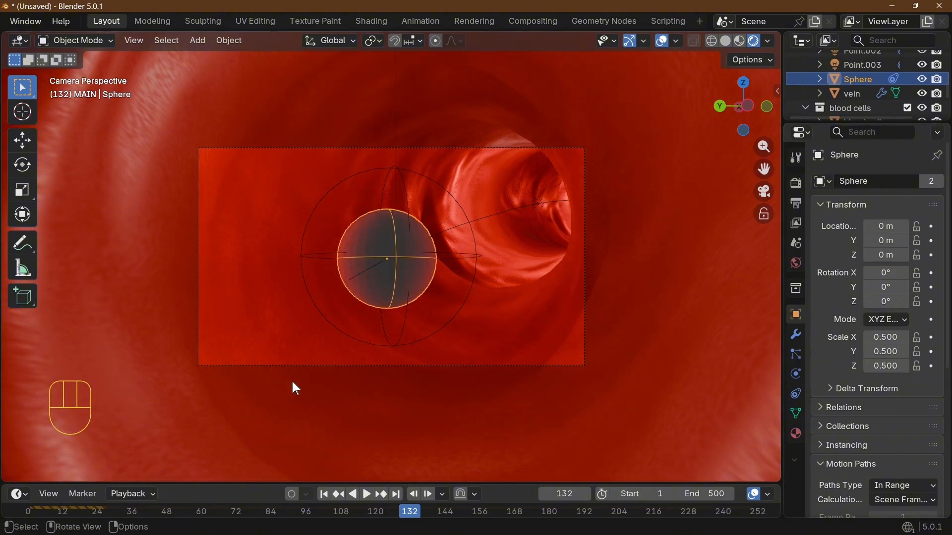
# Step: Apply the sphere's rotation and scale, and replay the animation from the start, briefly hiding the sphere
pyautogui.press('space')
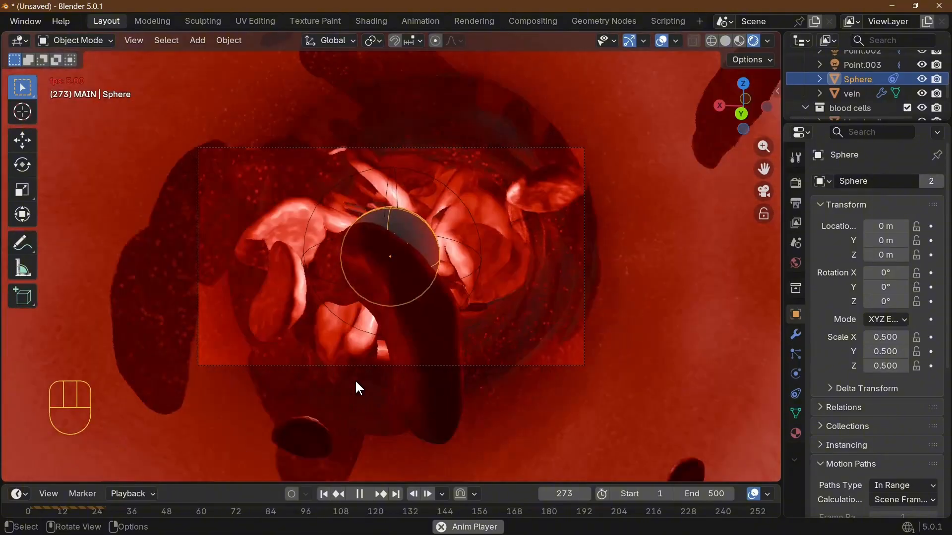
pyautogui.hotkey('ctrl', 'a')
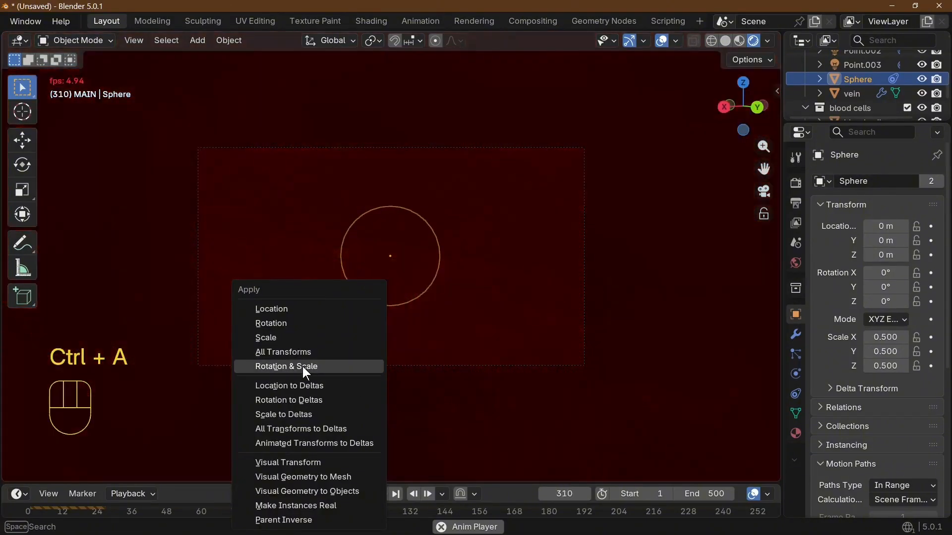
pyautogui.click(303, 366)
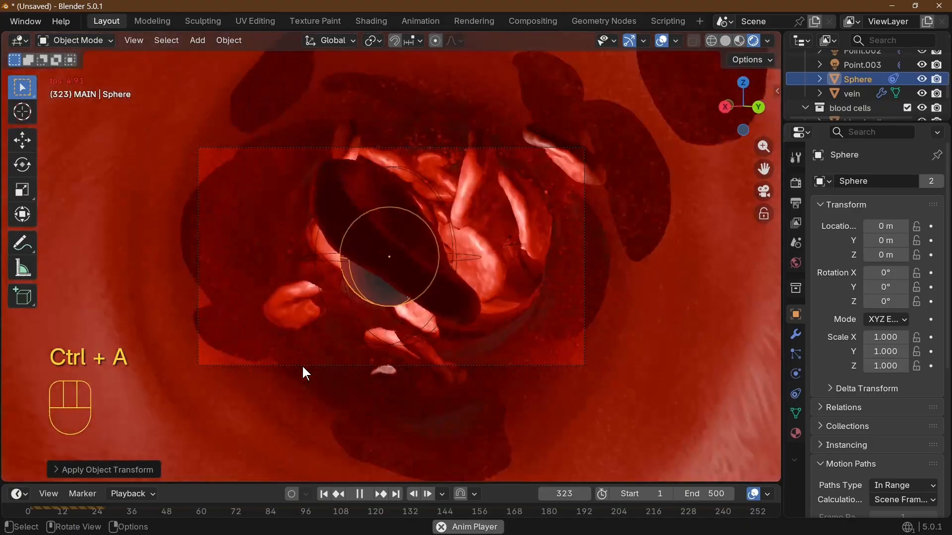
pyautogui.hotkey('shift', 'Left')
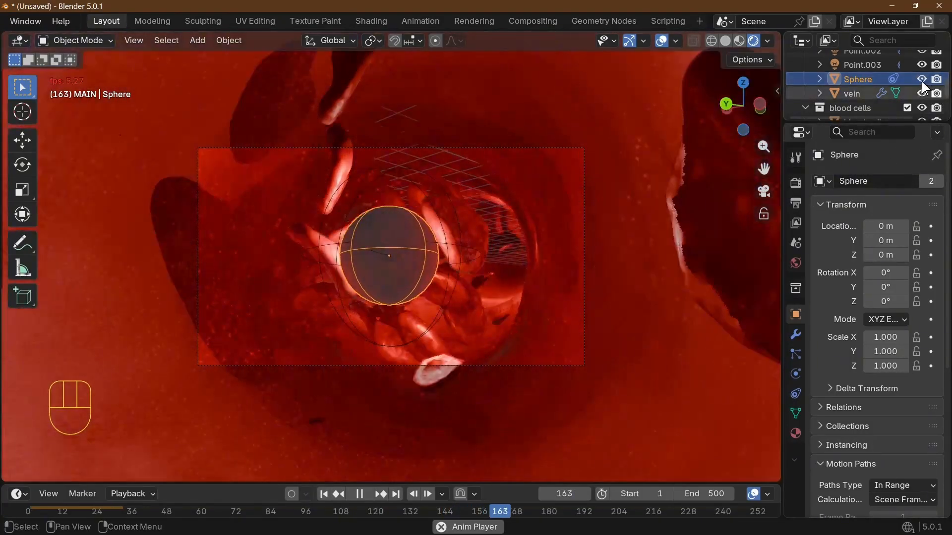
pyautogui.click(922, 79)
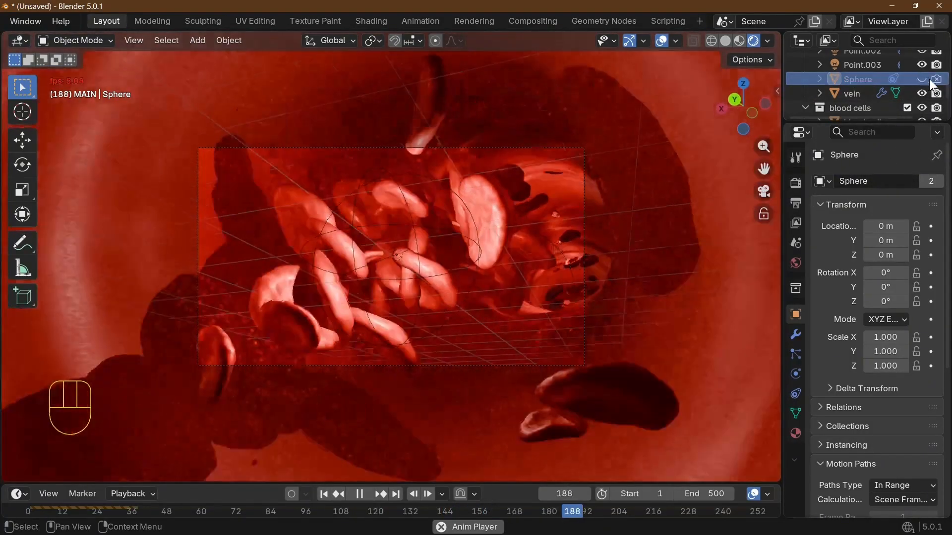
pyautogui.click(922, 79)
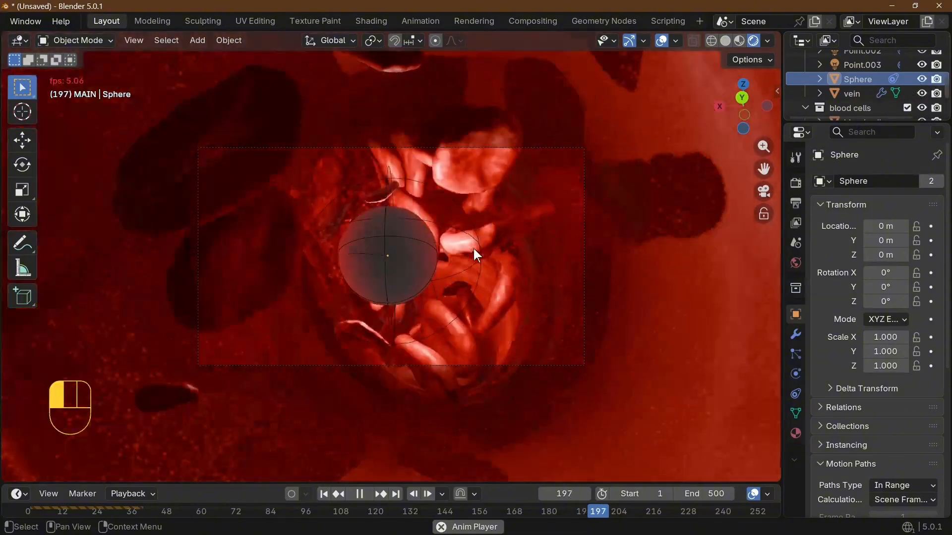
# Step: Pause playback, scale the selected sphere down by another 0.5 and reset its location to 0 m
pyautogui.click(442, 264)
pyautogui.press('space')
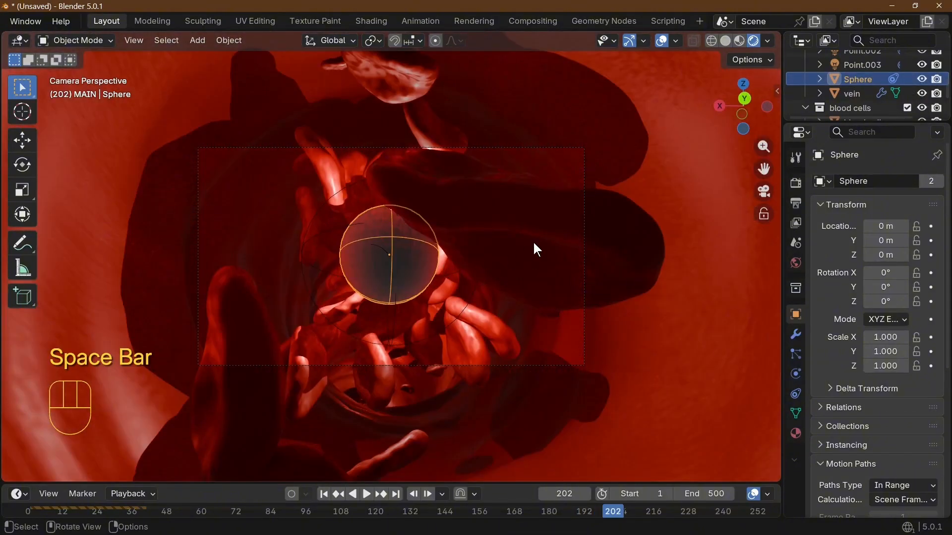
pyautogui.press('s')
pyautogui.press('KP_Decimal')
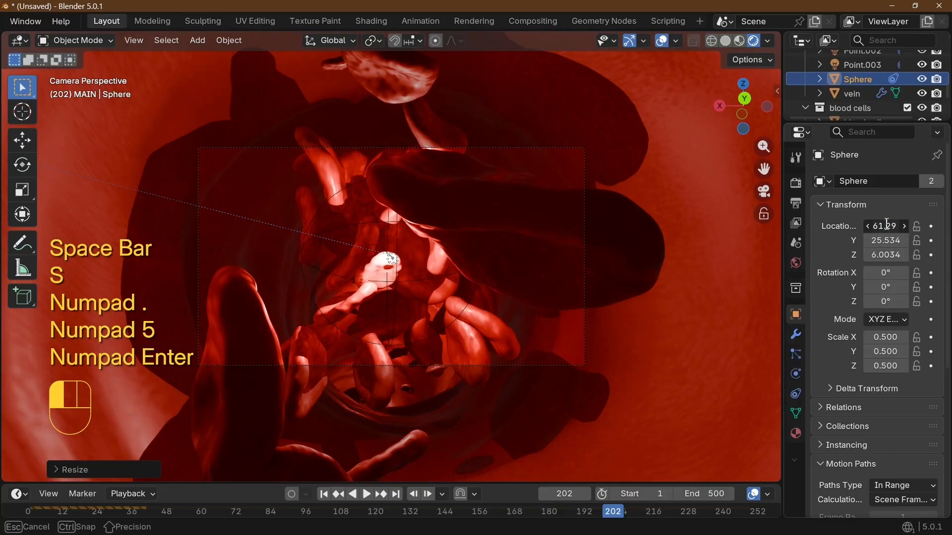
# Step: Apply the reduced sphere's scale and replay the animation from the first frame
pyautogui.hotkey('ctrl', 'a')
pyautogui.click(436, 349)
pyautogui.press('space')
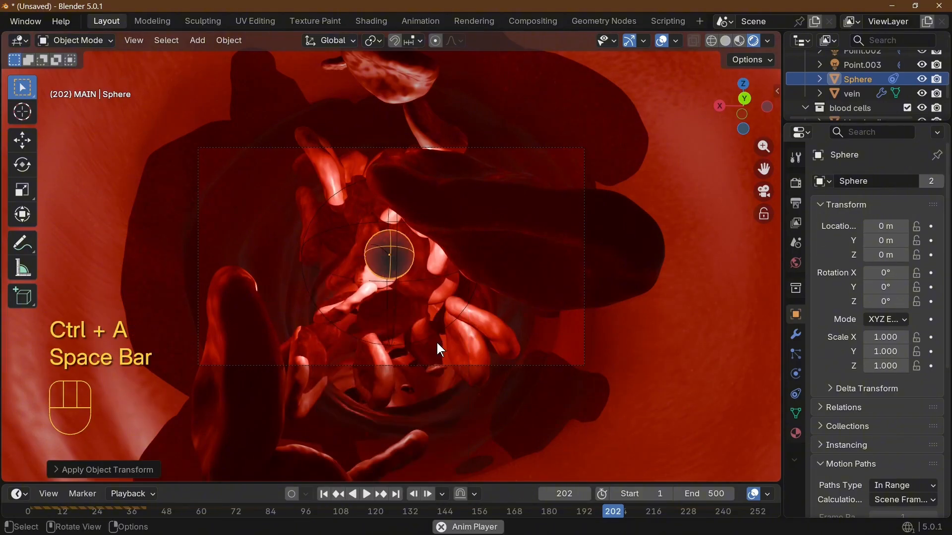
pyautogui.hotkey('shift', 'Left')
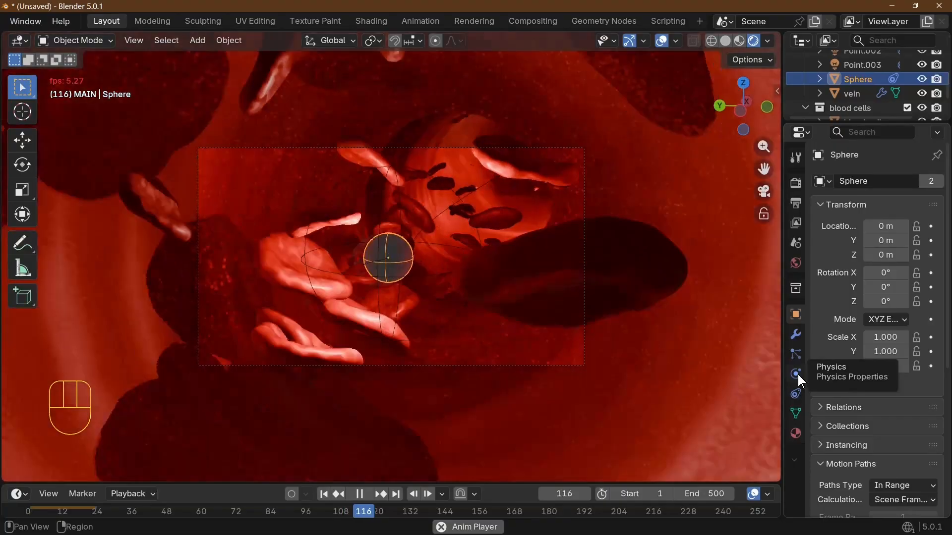
# Step: Set the sphere's Follow Path offset to -0.1 and replay the animation from the start with the sphere hidden
pyautogui.click(796, 374)
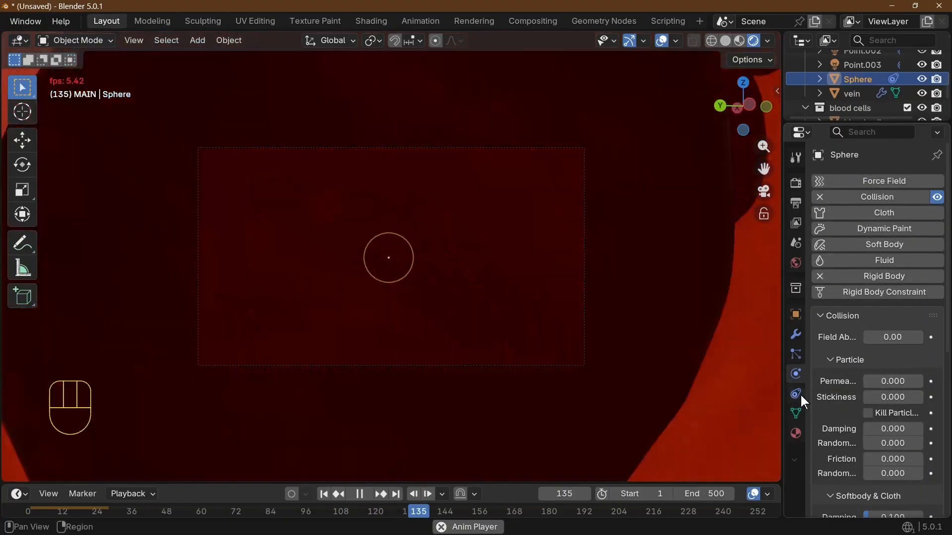
pyautogui.click(795, 394)
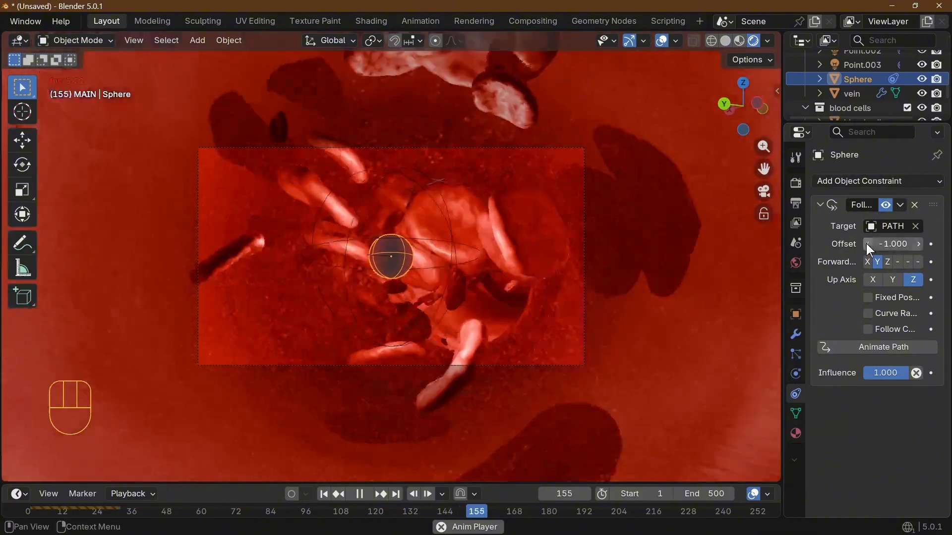
pyautogui.moveTo(867, 243); pyautogui.dragTo(917, 246)
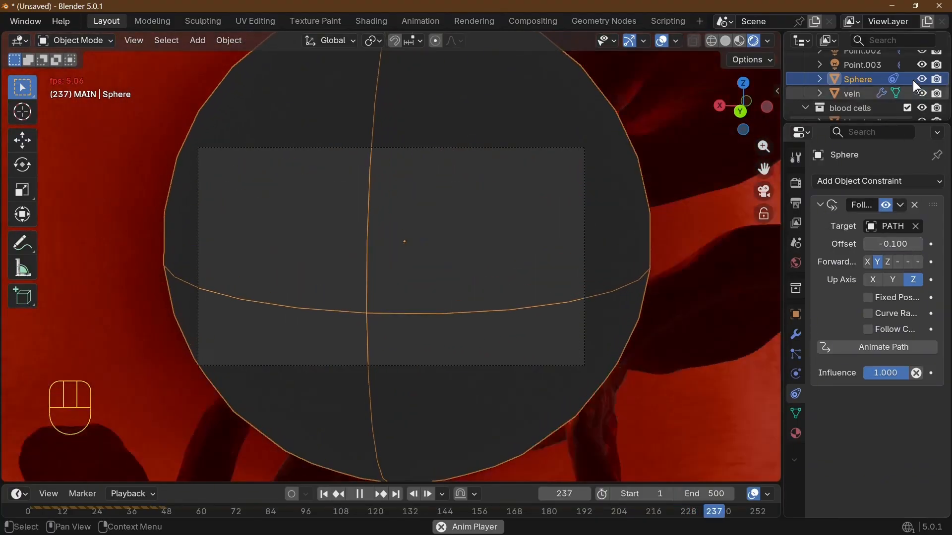
pyautogui.click(921, 78)
pyautogui.hotkey('shift', 'Left')
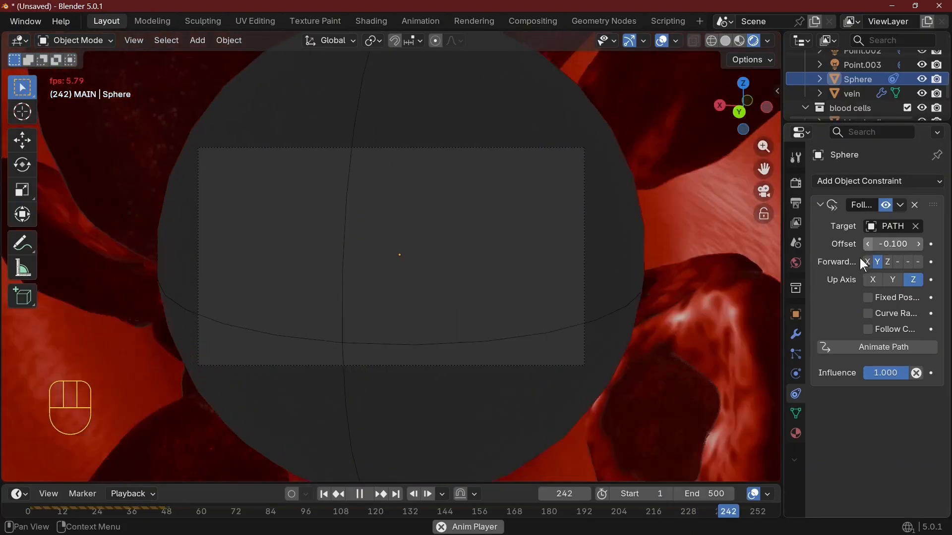
# Step: Set the sphere's Softbody & Cloth collision friction and damping to 0, and replay from the start with the sphere hidden
pyautogui.click(797, 375)
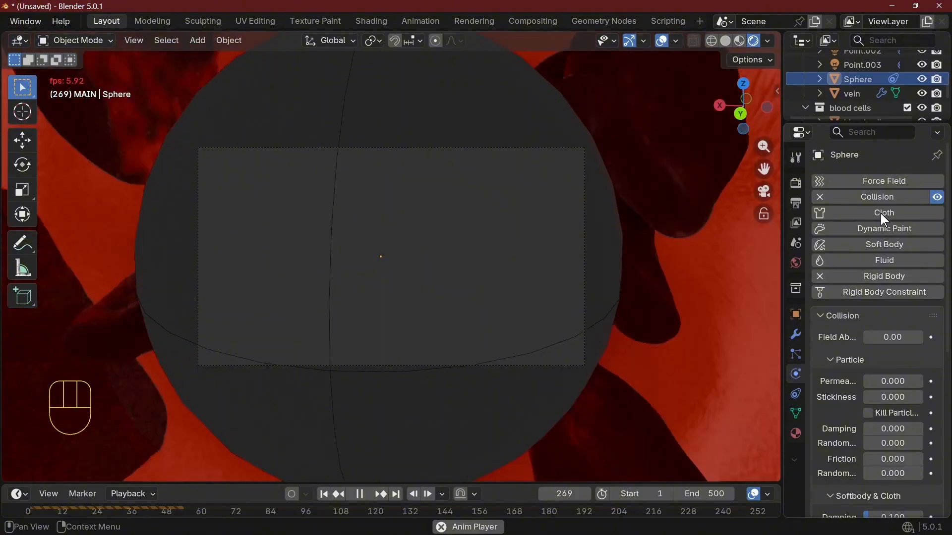
pyautogui.scroll(-2, 885, 278)
pyautogui.scroll(-8, 900, 276)
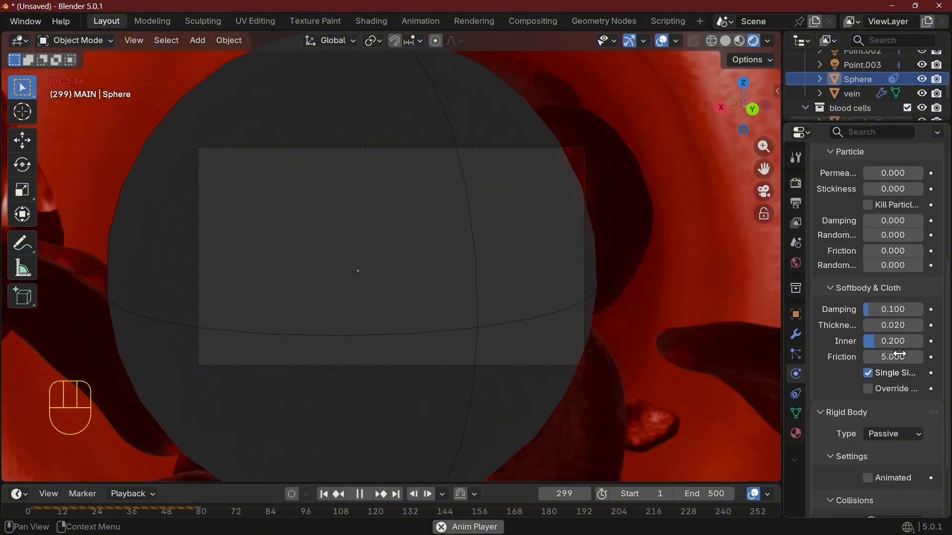
pyautogui.moveTo(899, 357); pyautogui.dragTo(866, 359)
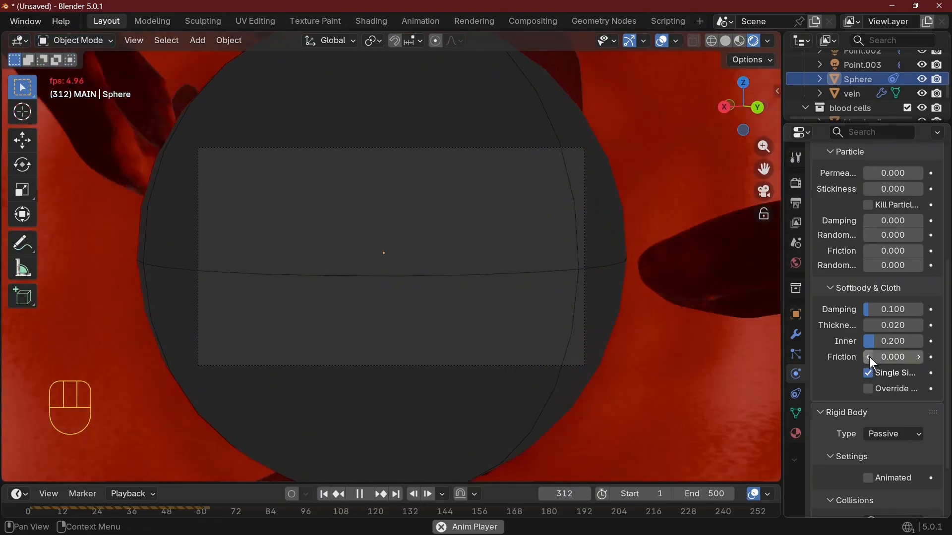
pyautogui.moveTo(893, 309); pyautogui.dragTo(816, 379)
pyautogui.hotkey('shift', 'Left')
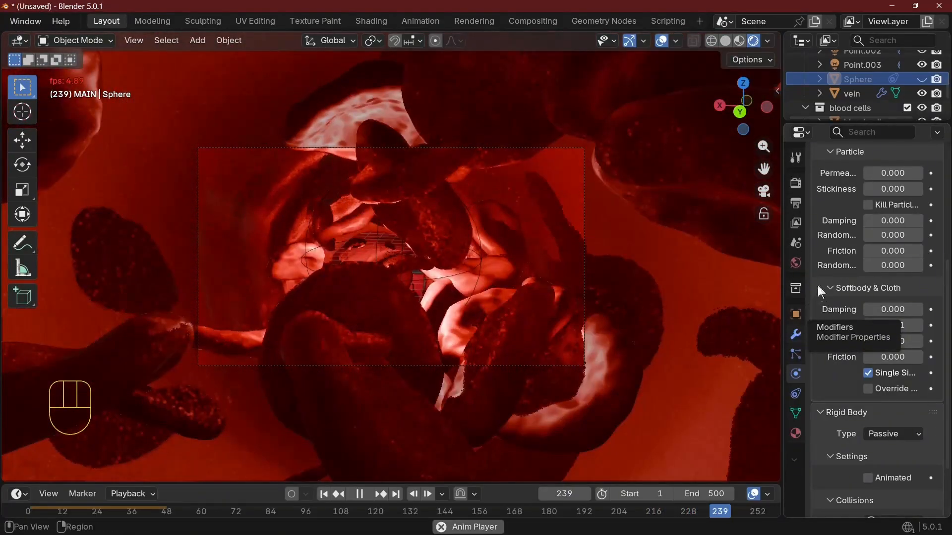
# Step: Select the emit object and review its particle emission, source, cache and physics settings
pyautogui.scroll(3, 872, 92)
pyautogui.scroll(3, 864, 84)
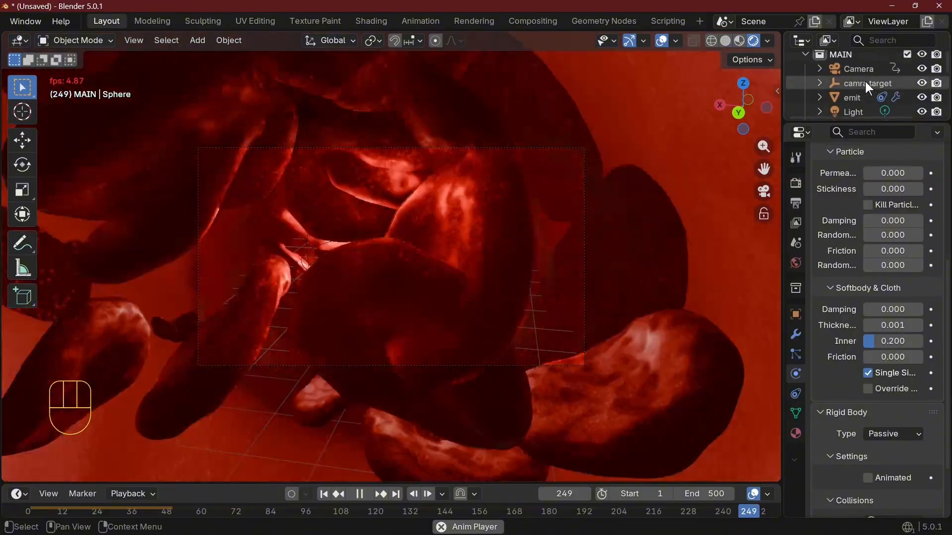
pyautogui.click(856, 97)
pyautogui.click(796, 393)
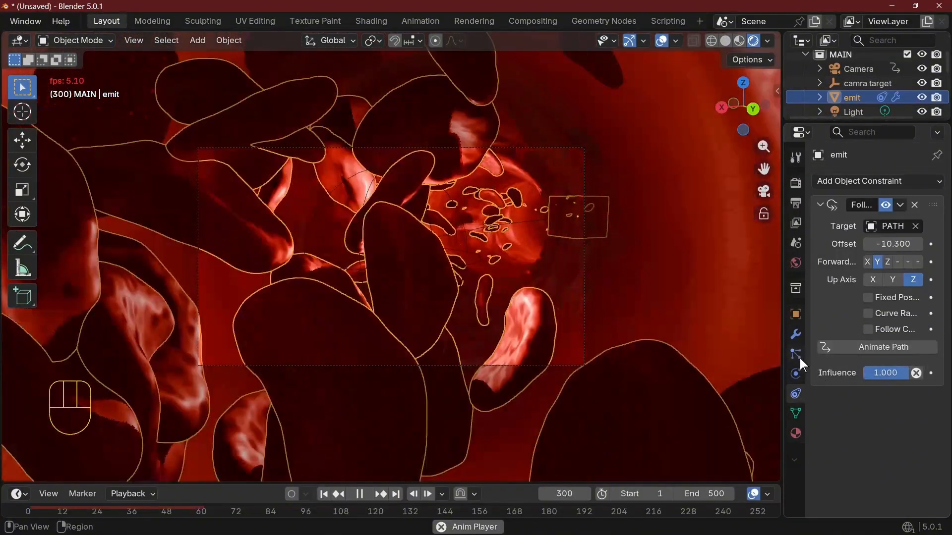
pyautogui.click(797, 355)
pyautogui.scroll(-8, 892, 354)
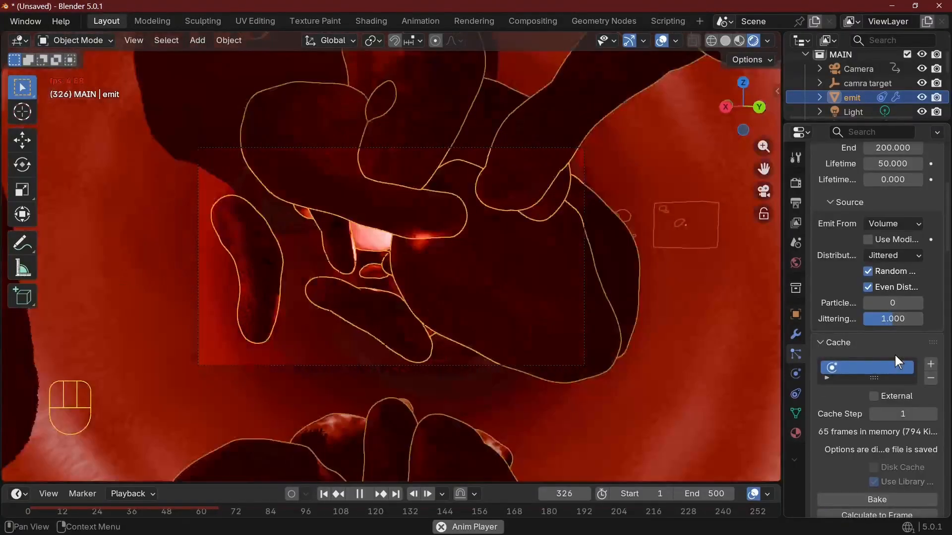
pyautogui.scroll(-3, 877, 305)
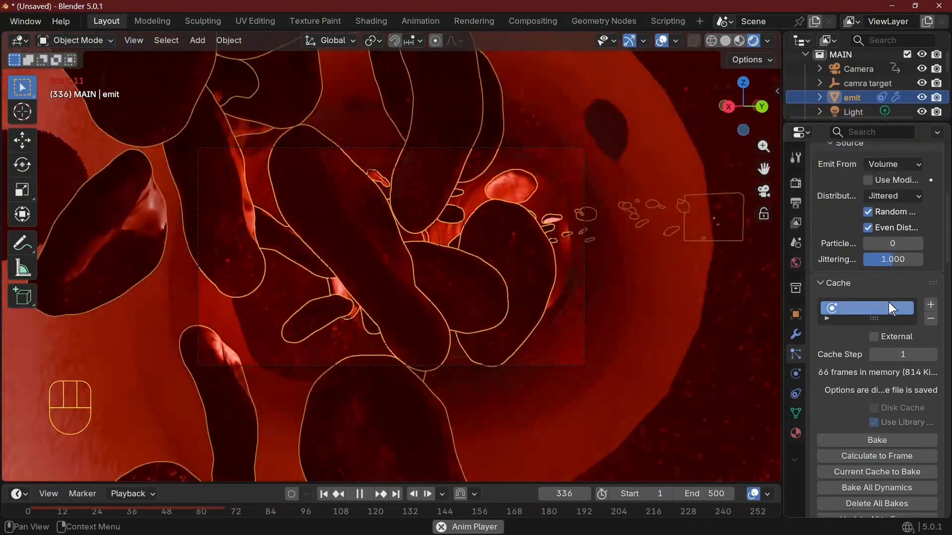
pyautogui.scroll(4, 888, 302)
pyautogui.scroll(3, 888, 301)
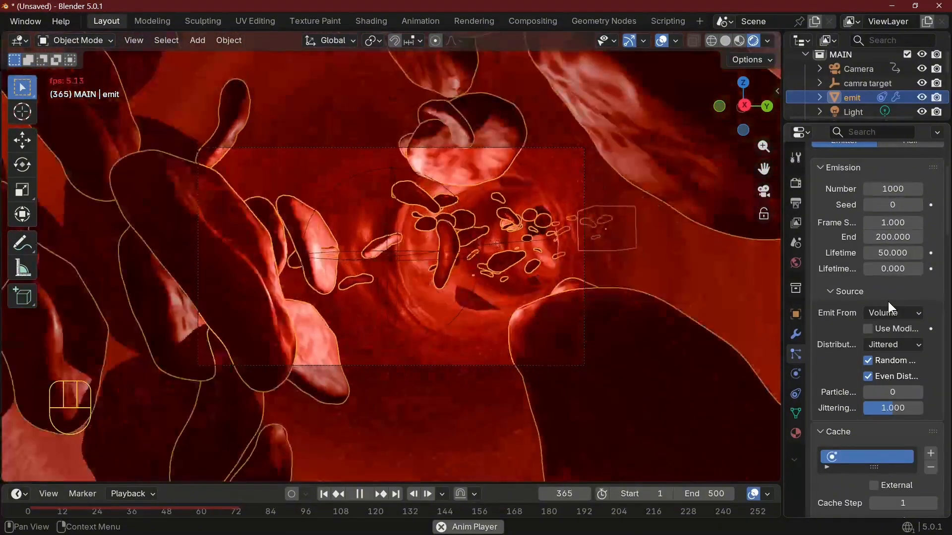
pyautogui.scroll(-20, 889, 300)
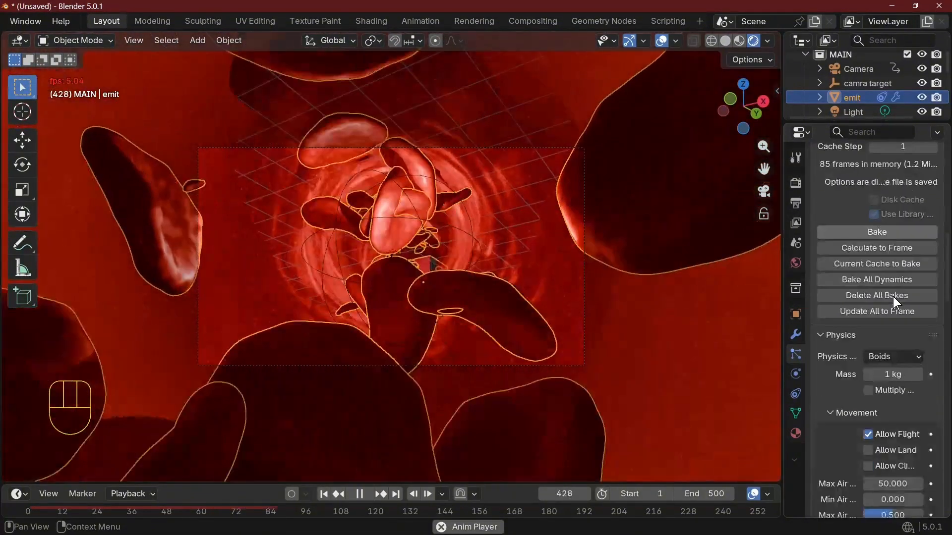
pyautogui.scroll(15, 893, 296)
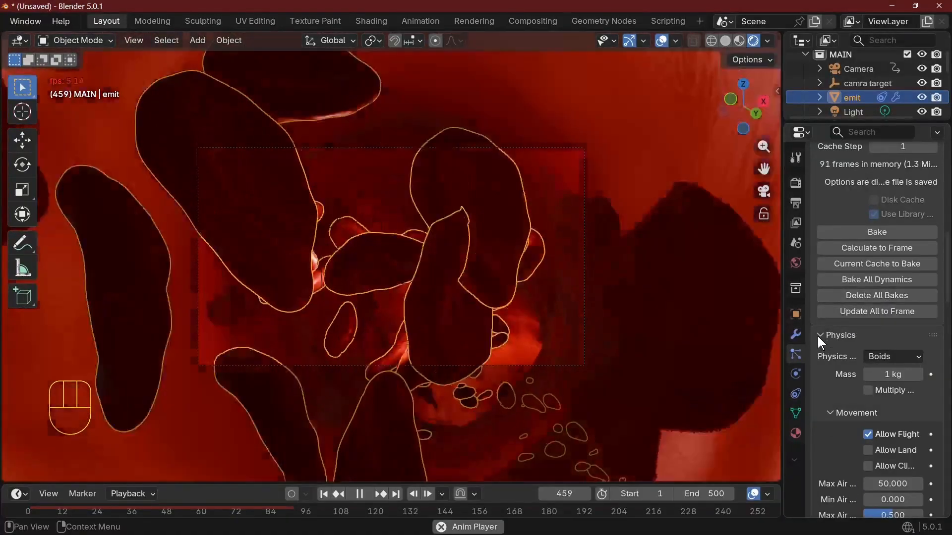
# Step: Collapse the particle Physics section and set the blood cells' render scale to 1
pyautogui.click(817, 336)
pyautogui.click(823, 354)
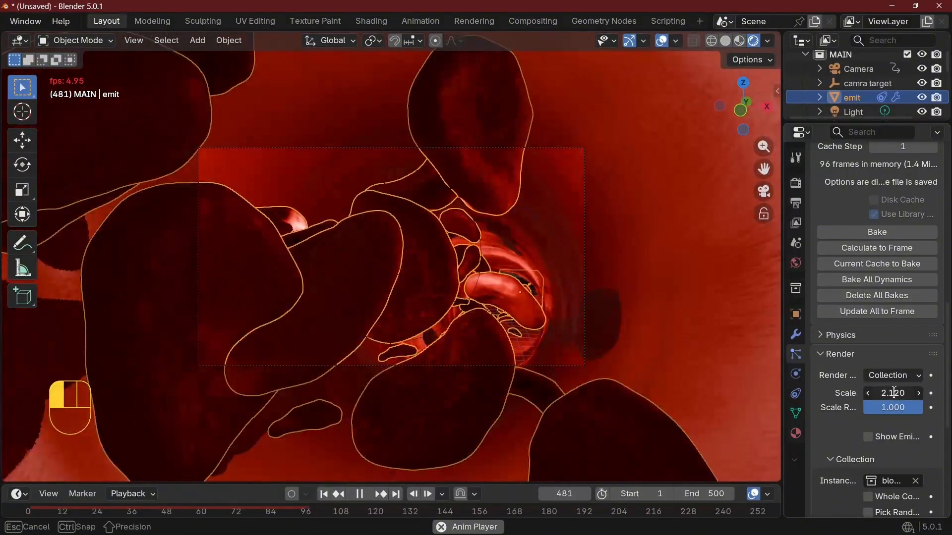
pyautogui.click(894, 392)
pyautogui.write('1')
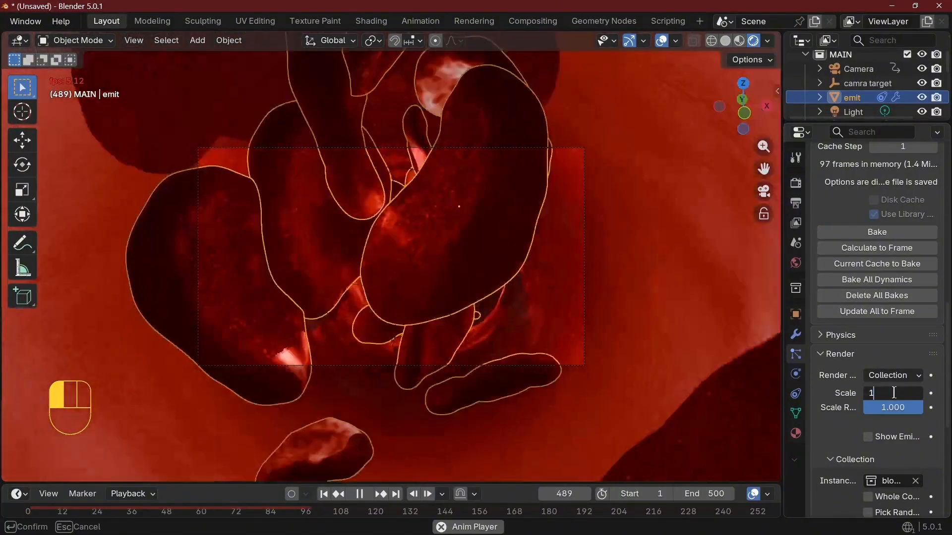
pyautogui.press('Return')
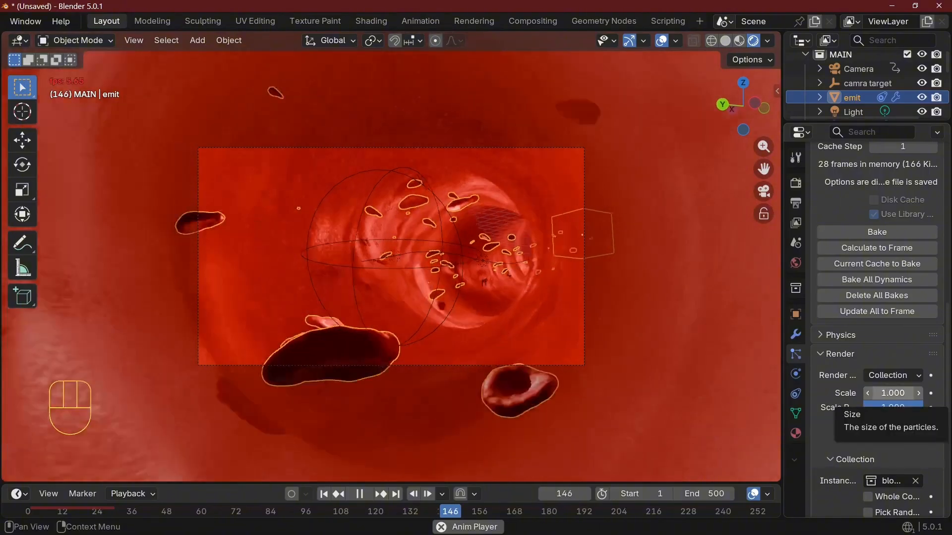
# Step: Set the particle render scale to 1.5, replay the animation from the first frame, and pause it
pyautogui.click(887, 393)
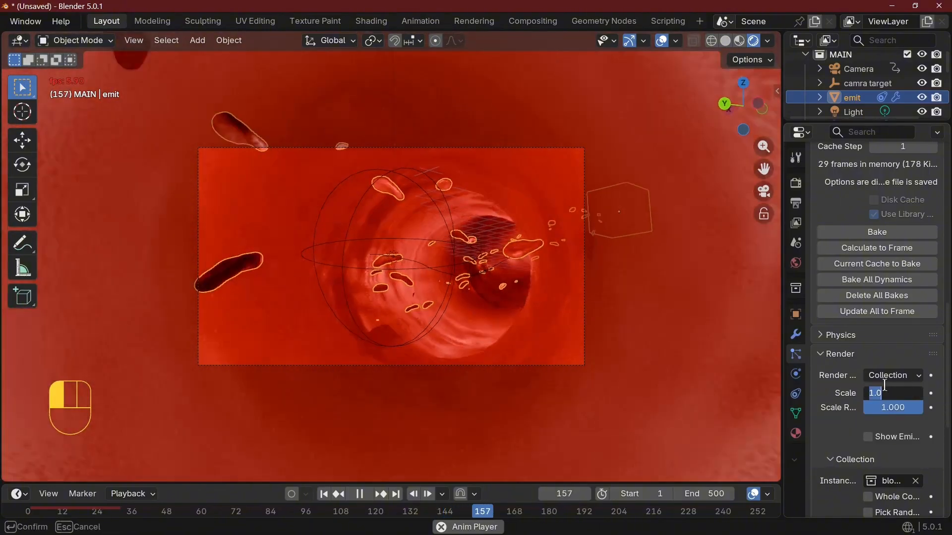
pyautogui.press('Return')
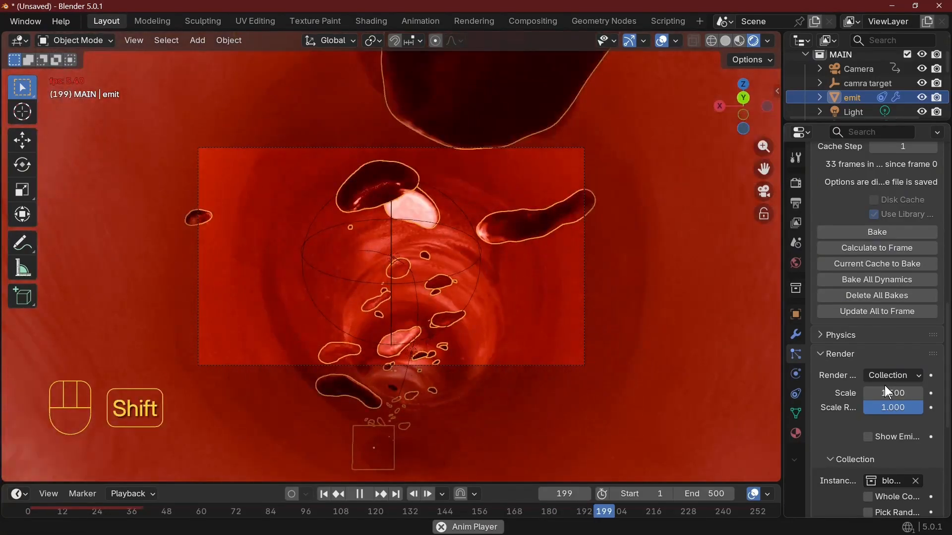
pyautogui.hotkey('shift', 'Left')
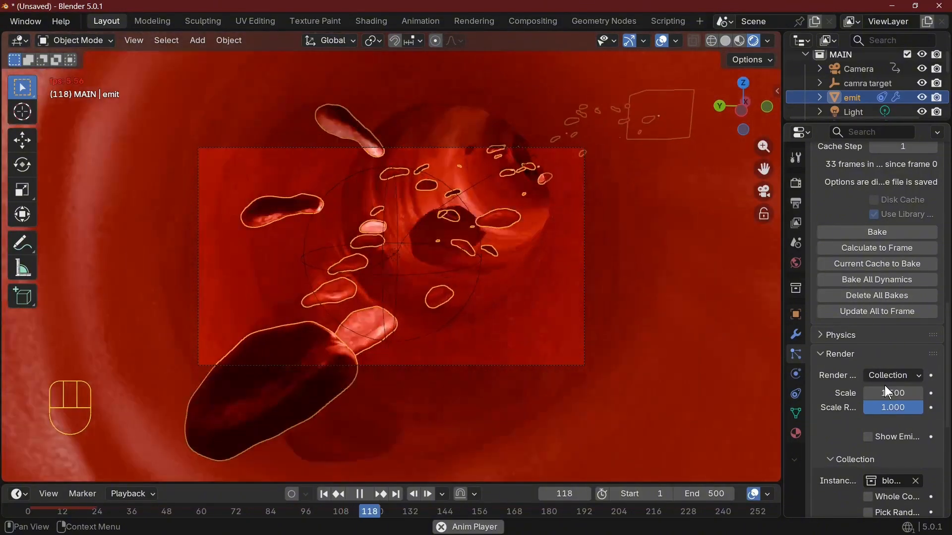
pyautogui.press('space')
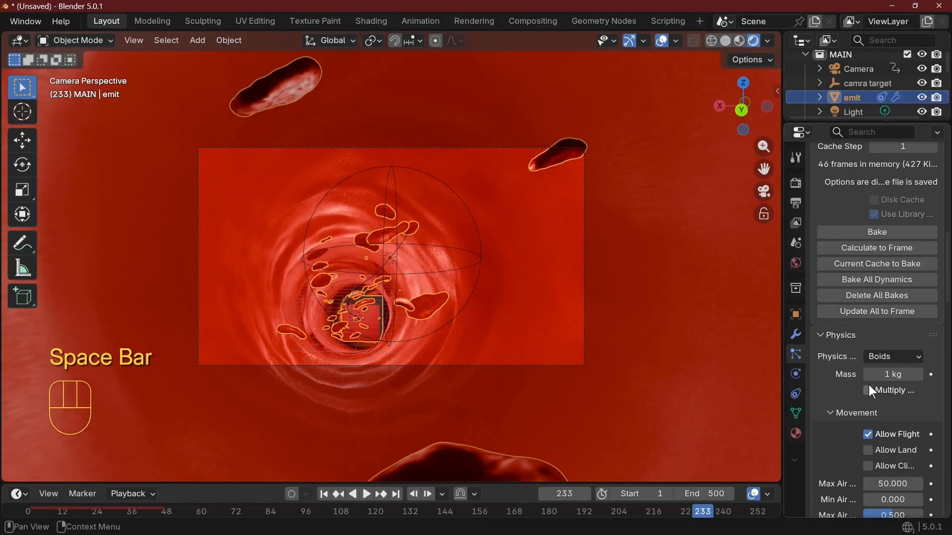
# Step: Collapse the Emission, Cache, Physics and Render sections of the emitter's particle settings
pyautogui.scroll(-3, 895, 398)
pyautogui.scroll(-15, 896, 400)
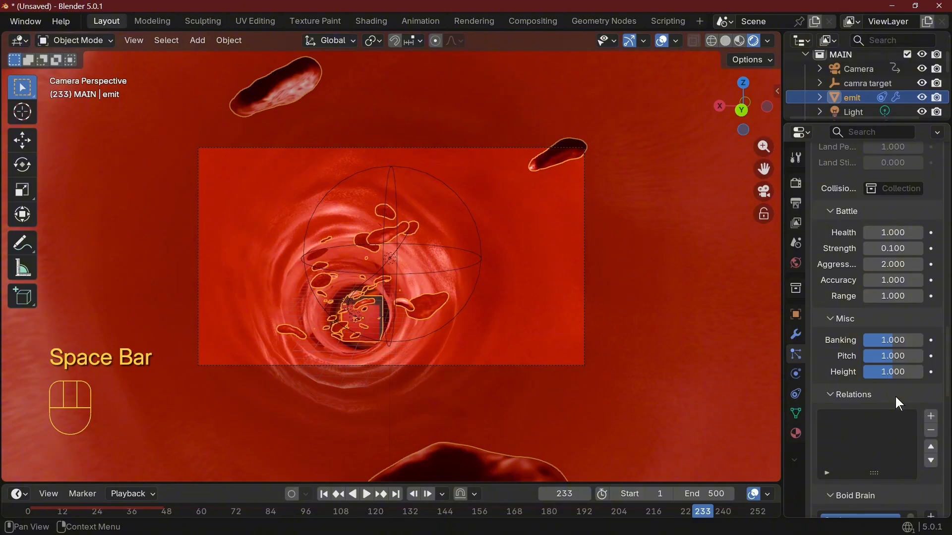
pyautogui.scroll(20, 896, 397)
pyautogui.scroll(20, 885, 387)
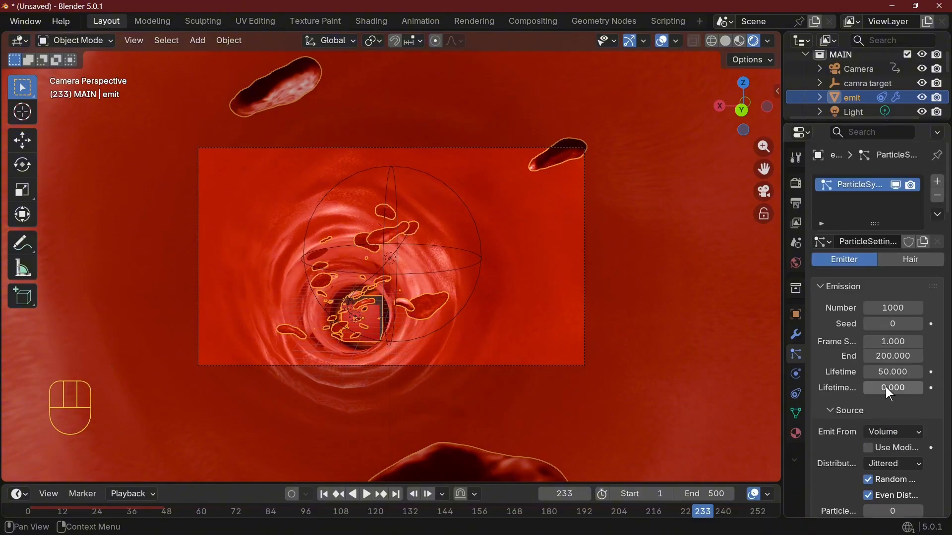
pyautogui.click(821, 287)
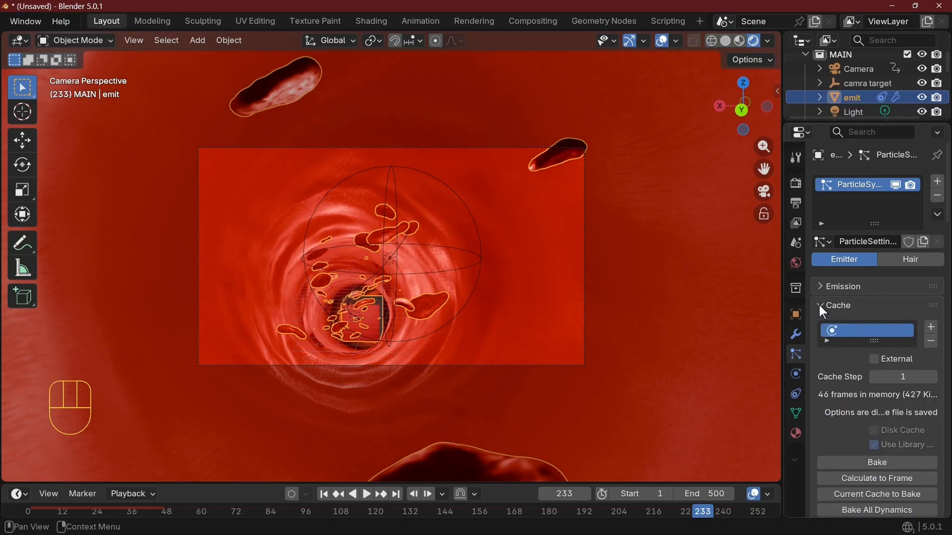
pyautogui.click(823, 306)
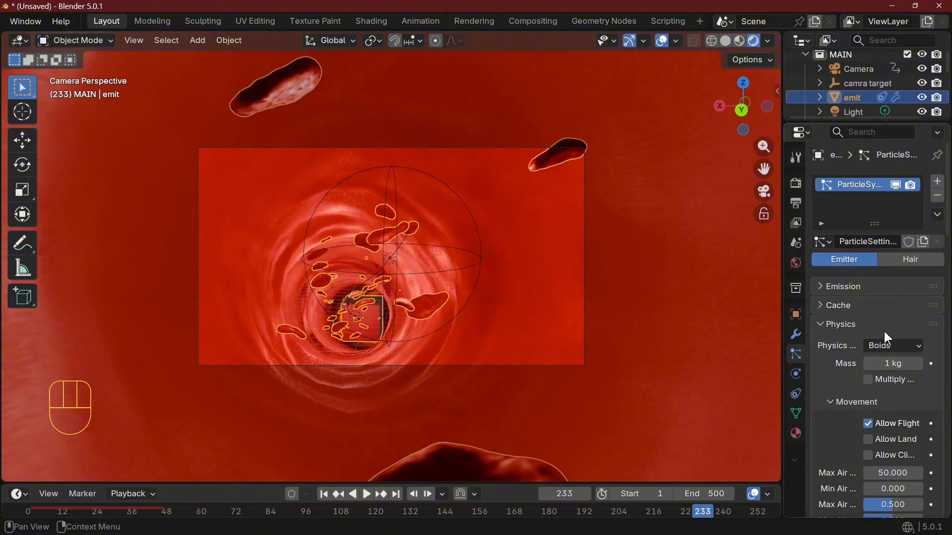
pyautogui.scroll(-2, 884, 331)
pyautogui.click(823, 296)
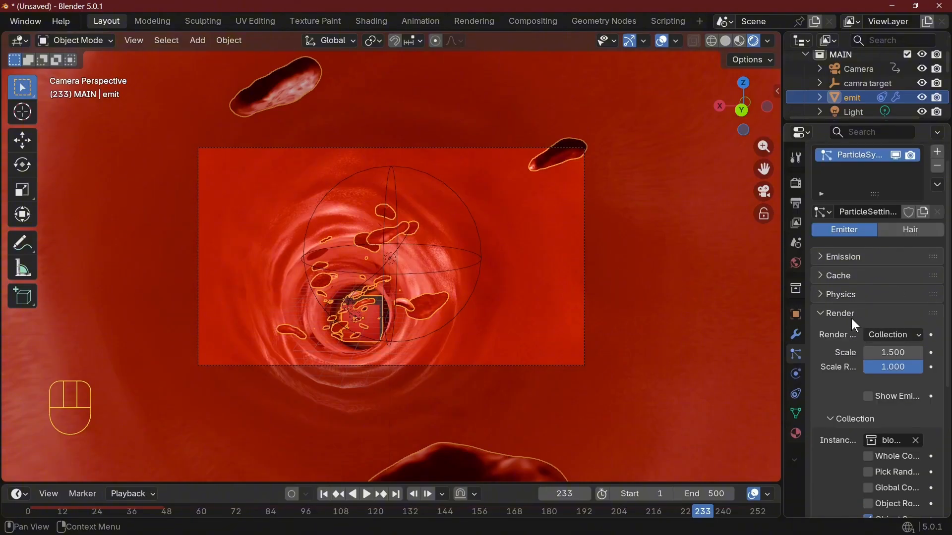
pyautogui.click(821, 315)
# Step: Set the particles' gravity field weight to 0 and collapse Force Field Settings with the animation playing
pyautogui.click(900, 439)
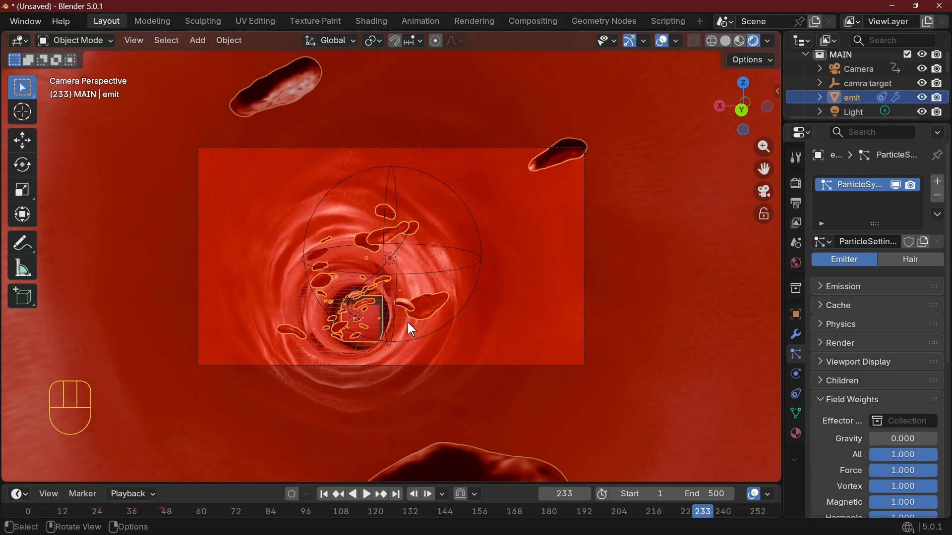
pyautogui.press('space')
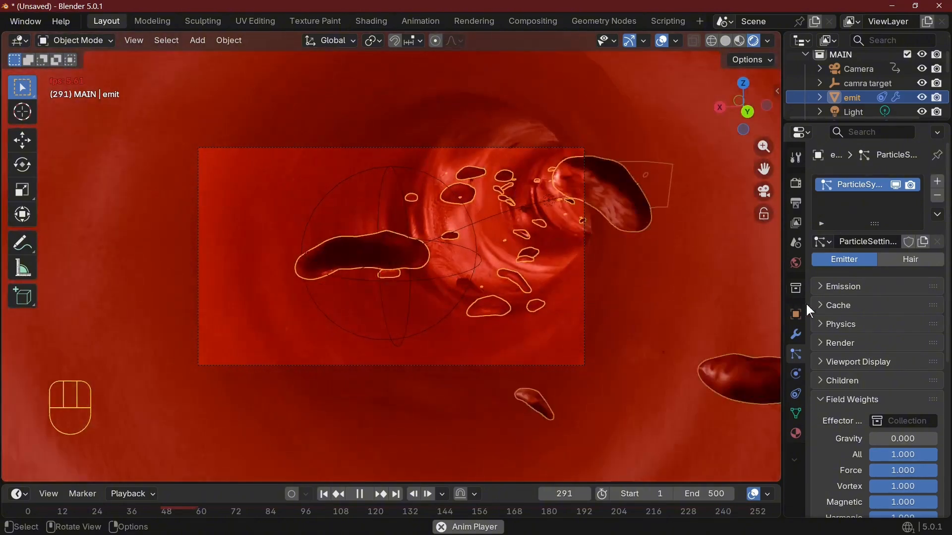
pyautogui.scroll(-10, 861, 428)
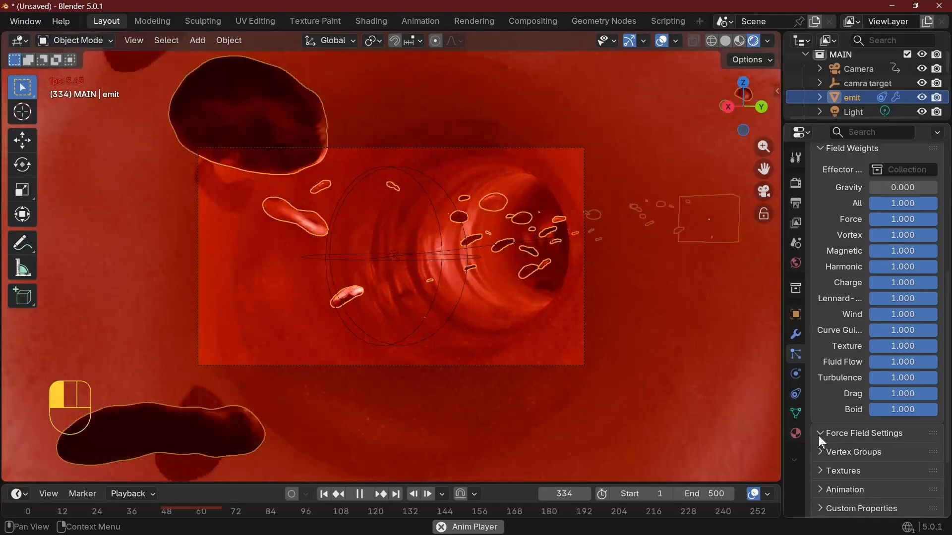
pyautogui.click(829, 432)
pyautogui.scroll(8, 828, 411)
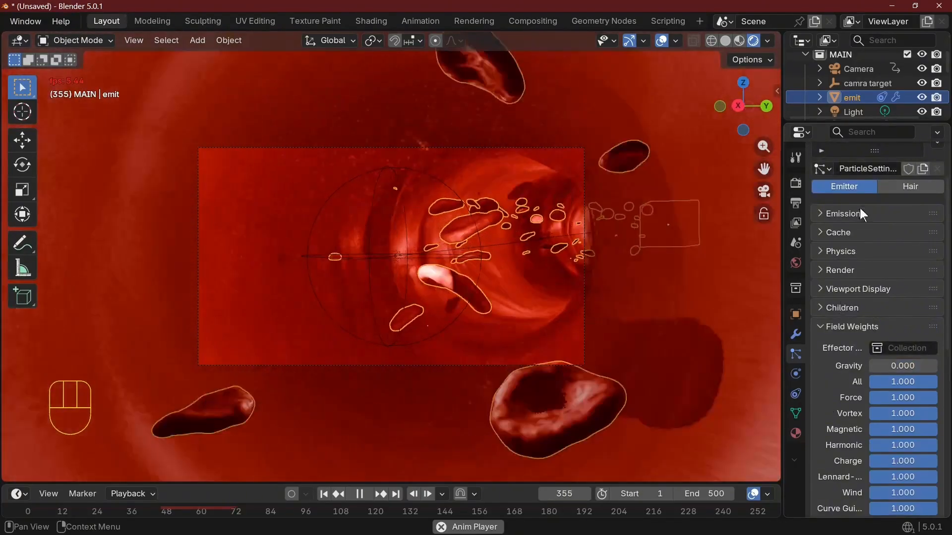
# Step: In the boid movement settings, set Max Air Speed to 100 and Air Personal Space to 8
pyautogui.click(843, 251)
pyautogui.scroll(-3, 873, 307)
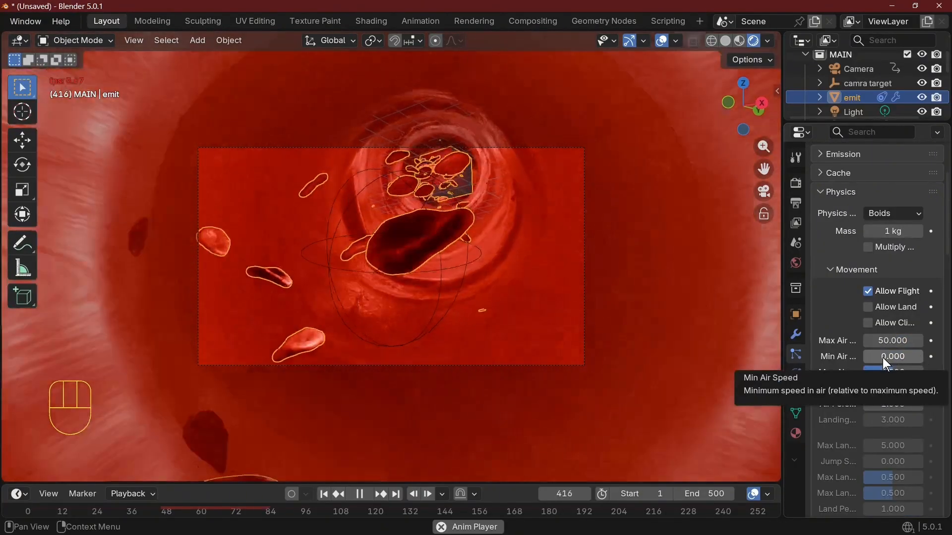
pyautogui.click(879, 339)
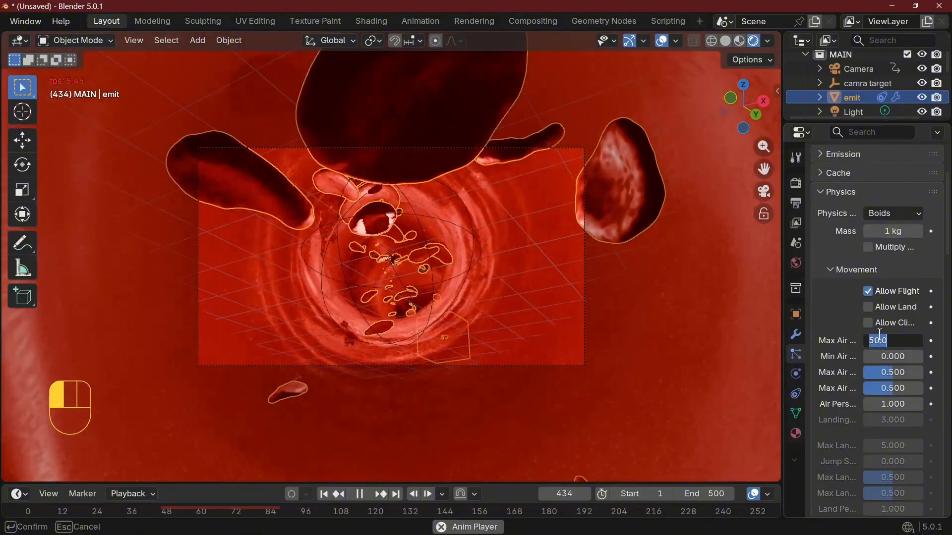
pyautogui.write('100')
pyautogui.press('Return')
pyautogui.click(869, 405)
pyautogui.write('8')
pyautogui.press('Return')
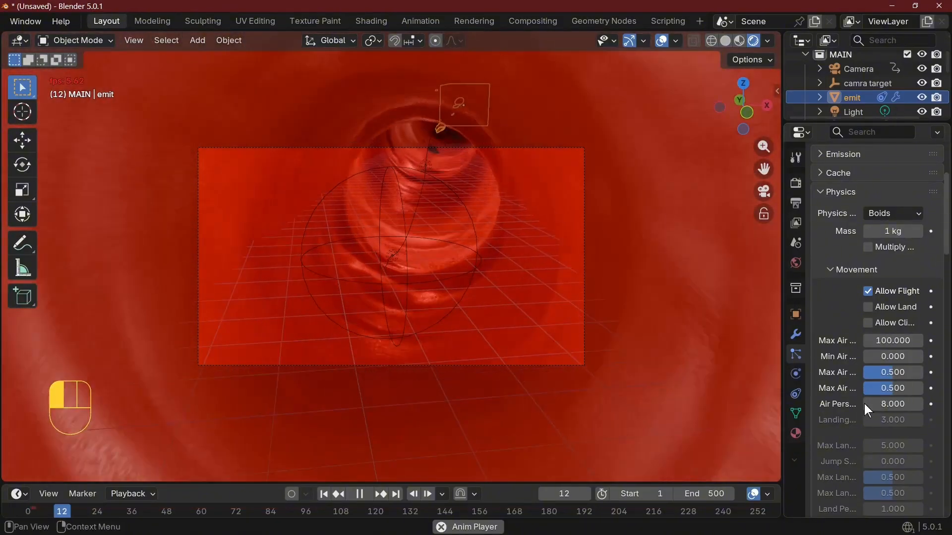
# Step: Widen the properties editor, collapse Movement, and raise boid Banking to 2, Pitch to 1.966 and Height to 1.769
pyautogui.moveTo(783, 389); pyautogui.dragTo(687, 401)
pyautogui.scroll(-2, 851, 331)
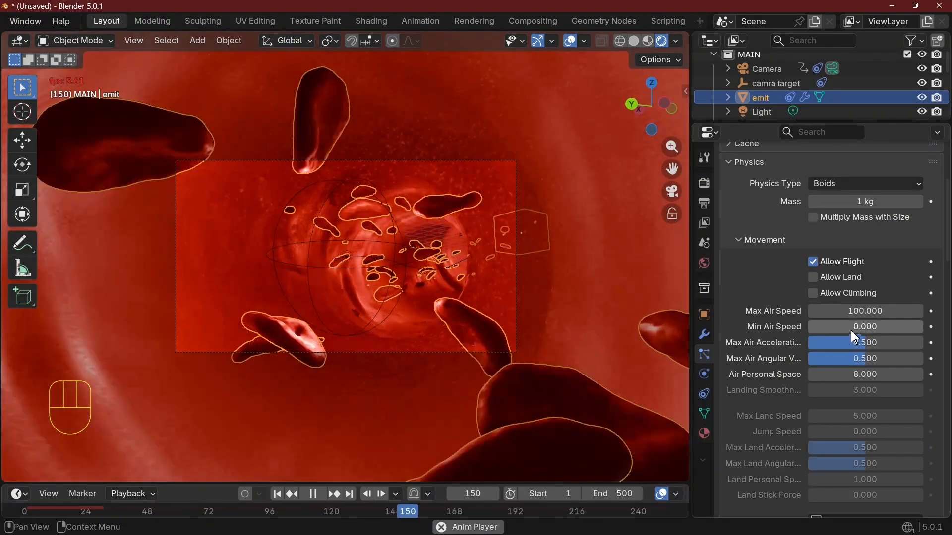
pyautogui.click(812, 240)
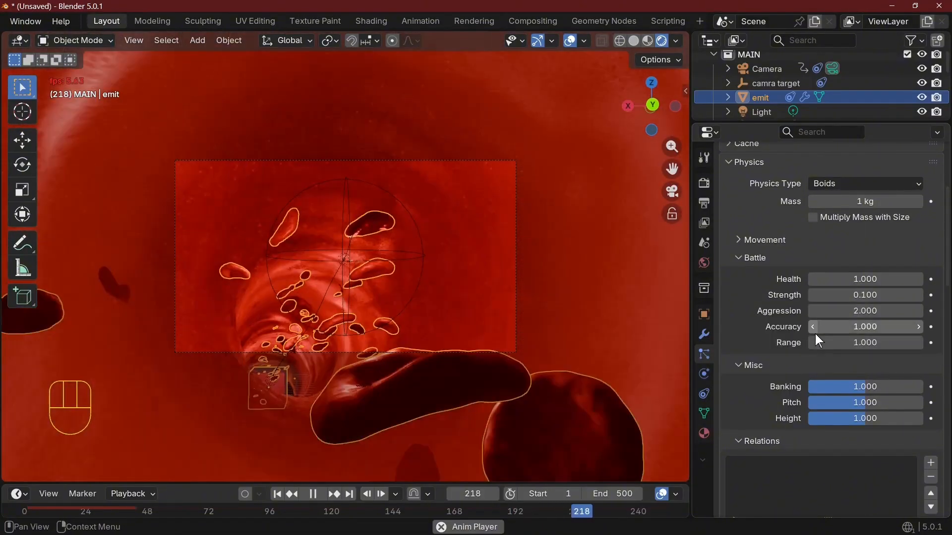
pyautogui.scroll(-3, 815, 334)
pyautogui.moveTo(852, 332); pyautogui.dragTo(921, 344)
pyautogui.moveTo(863, 359); pyautogui.dragTo(909, 359)
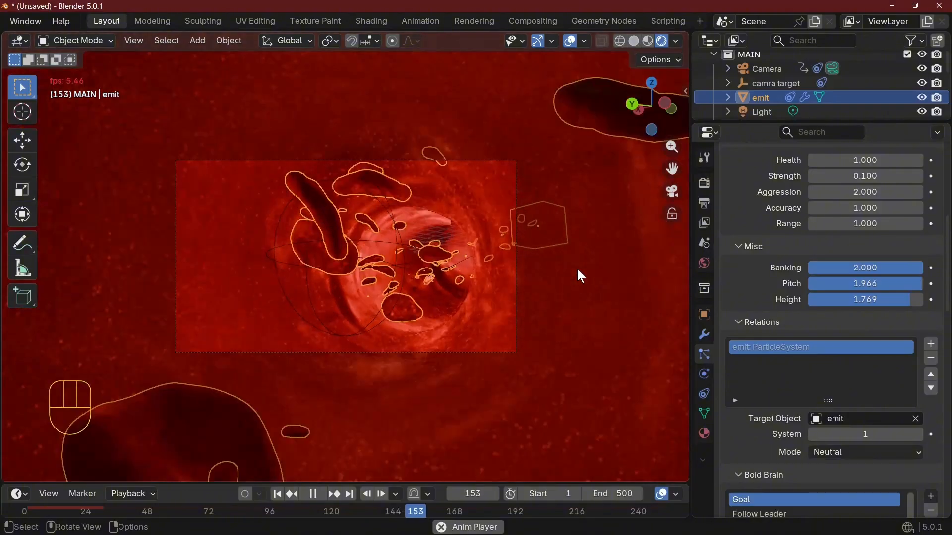
# Step: Pause playback and enable the External option in the emitter's particle cache
pyautogui.press('space')
pyautogui.scroll(-6, 811, 315)
pyautogui.scroll(8, 810, 311)
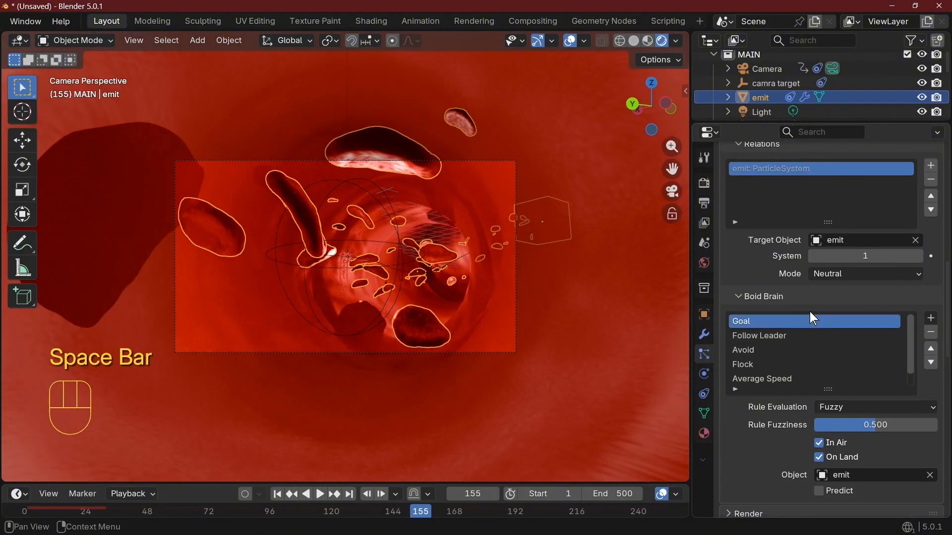
pyautogui.scroll(10, 798, 271)
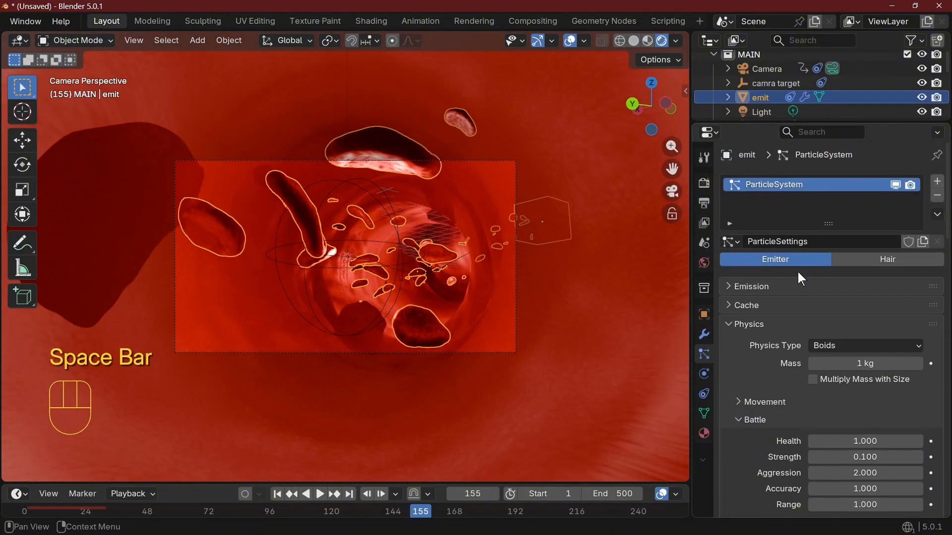
pyautogui.click(747, 305)
pyautogui.scroll(-2, 843, 308)
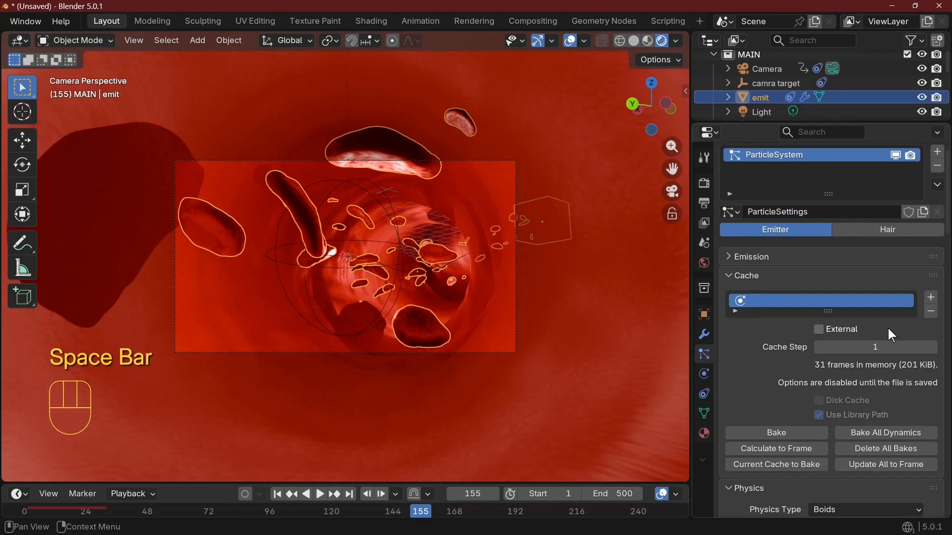
pyautogui.click(818, 329)
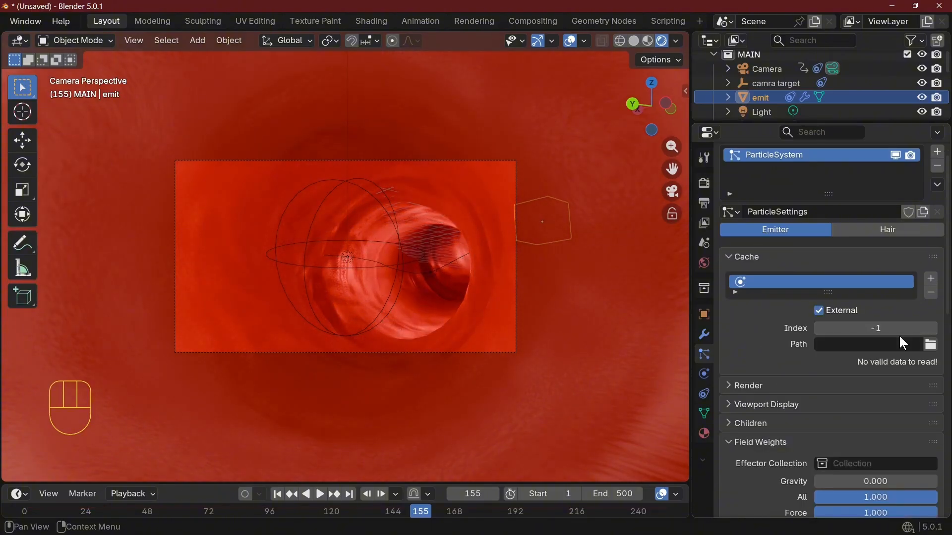
pyautogui.click(820, 311)
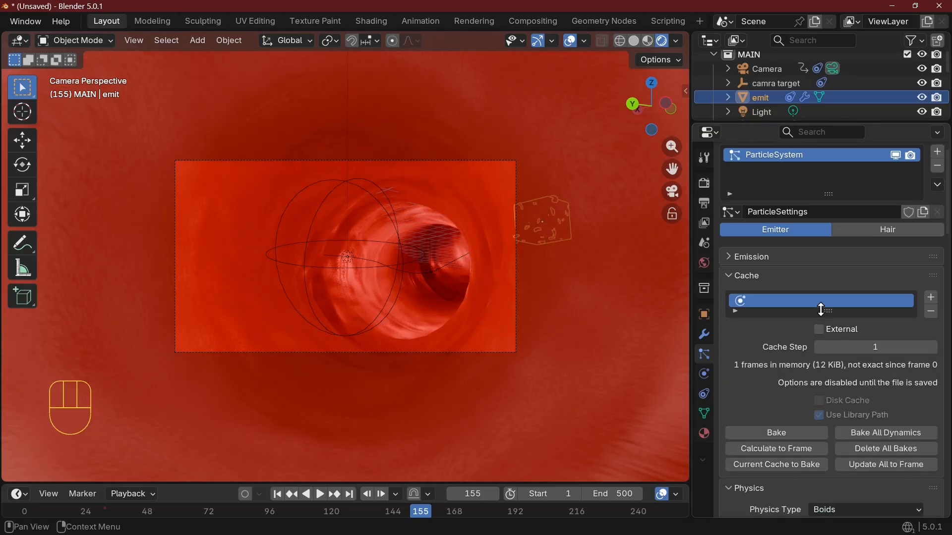
pyautogui.click(817, 329)
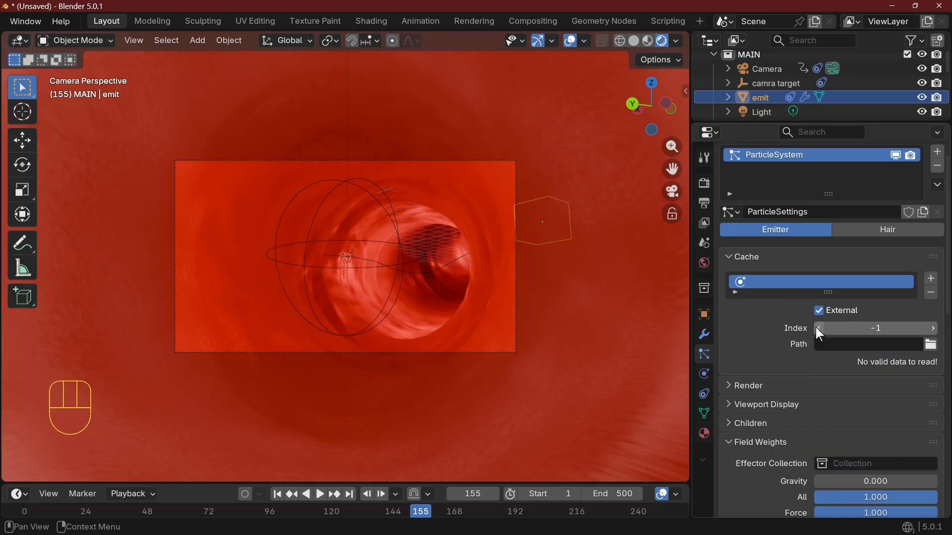
# Step: Turn off the External option and bake the emitter's particle cache
pyautogui.click(818, 309)
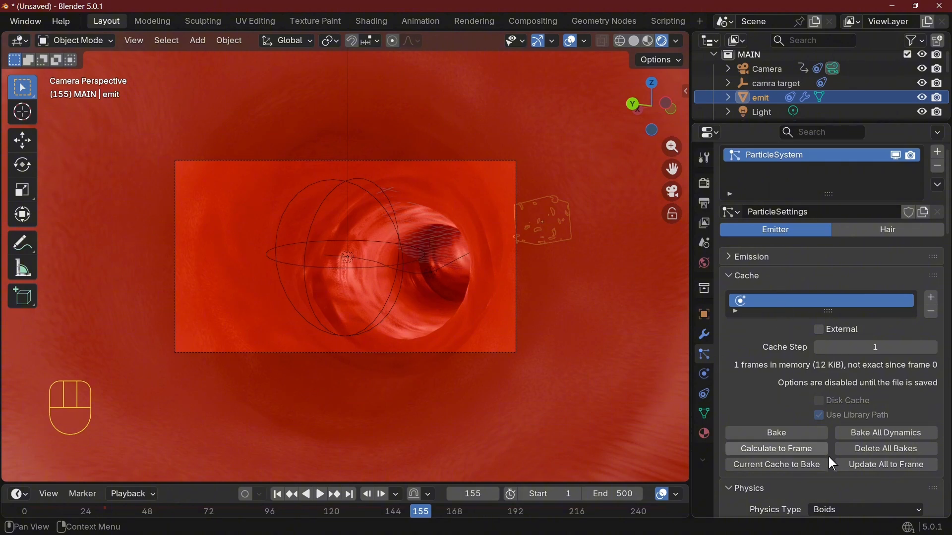
pyautogui.click(775, 436)
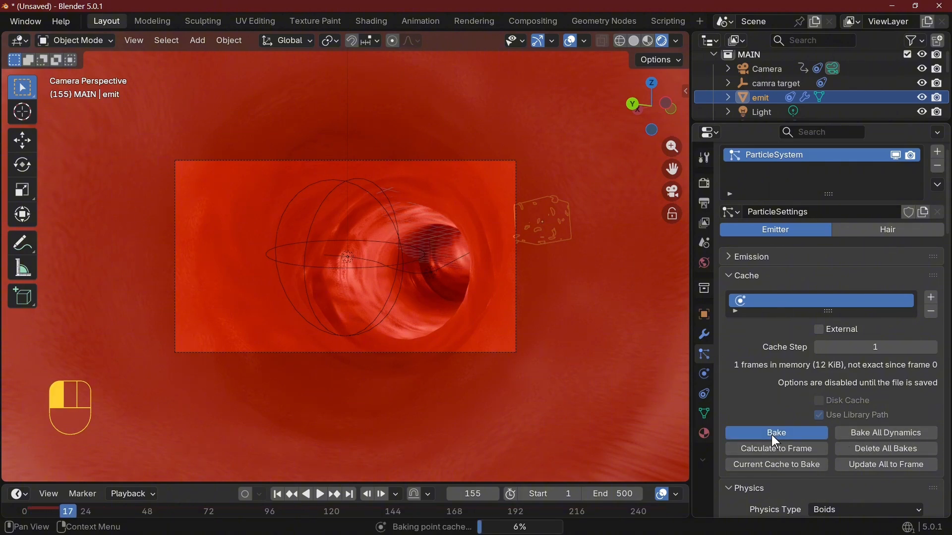
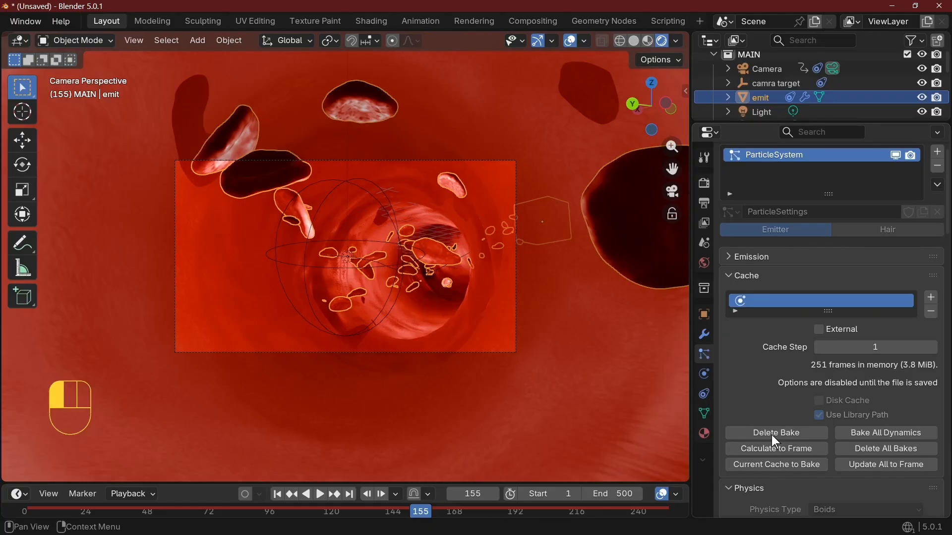
# Step: Play the baked animation through the camera to check how the blood cells move inside the vein
pyautogui.scroll(-2, 477, 431)
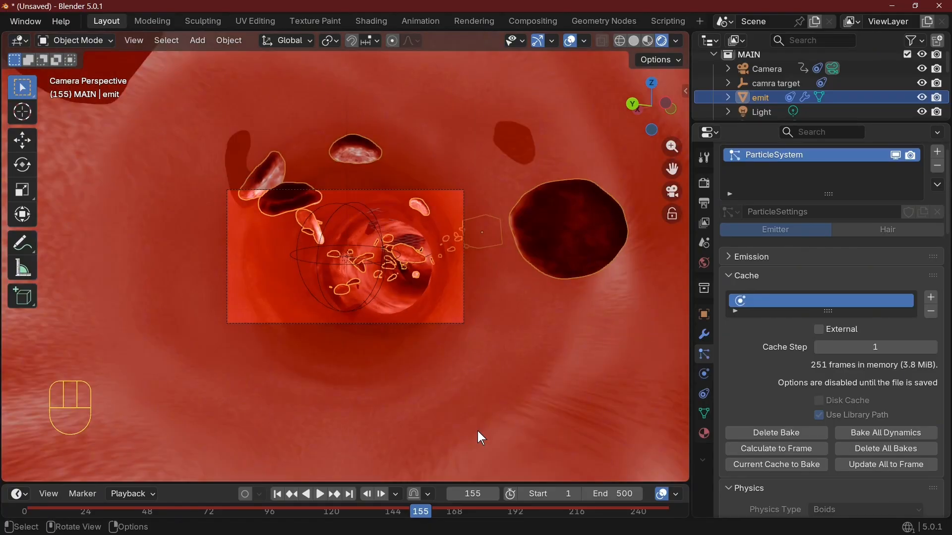
pyautogui.press('space')
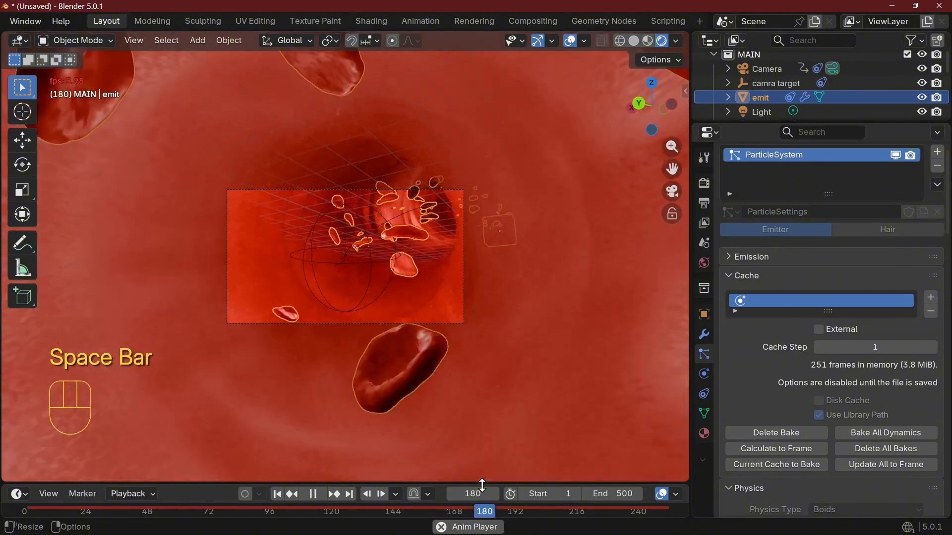
pyautogui.scroll(2, 324, 451)
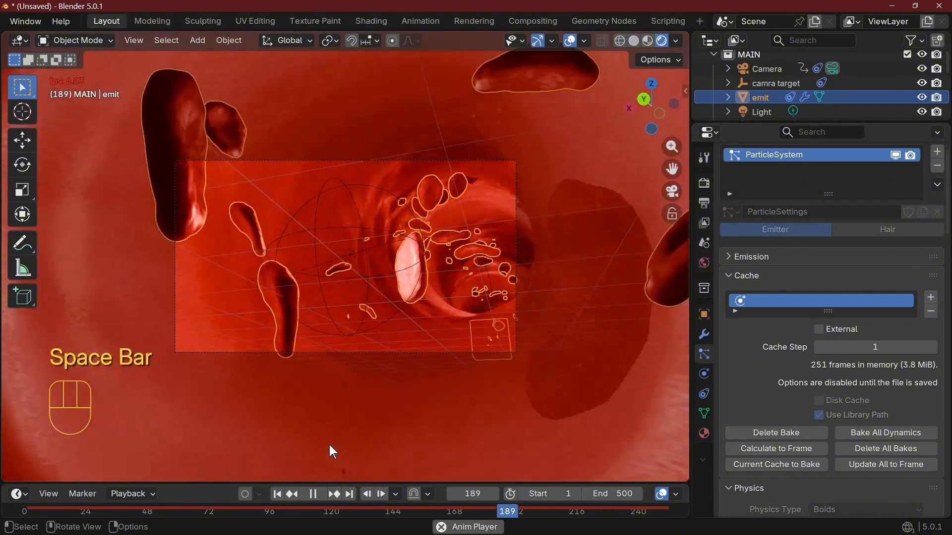
pyautogui.scroll(1, 329, 451)
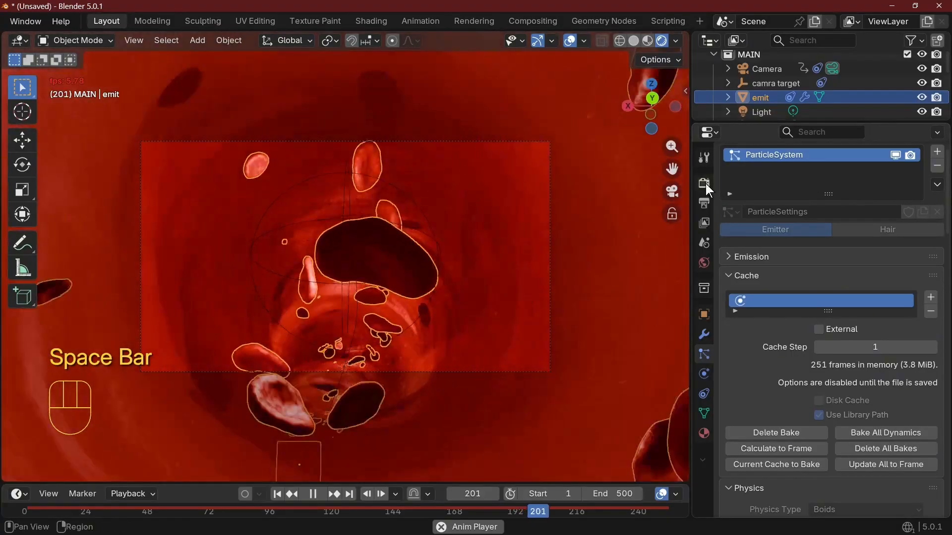
# Step: In the EEVEE sampling settings, set the render samples to 1
pyautogui.click(705, 184)
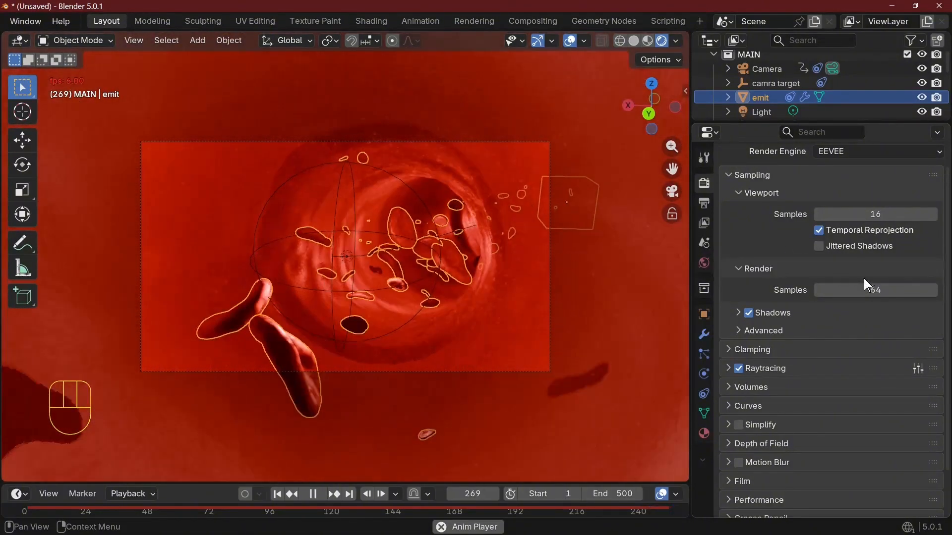
pyautogui.click(863, 290)
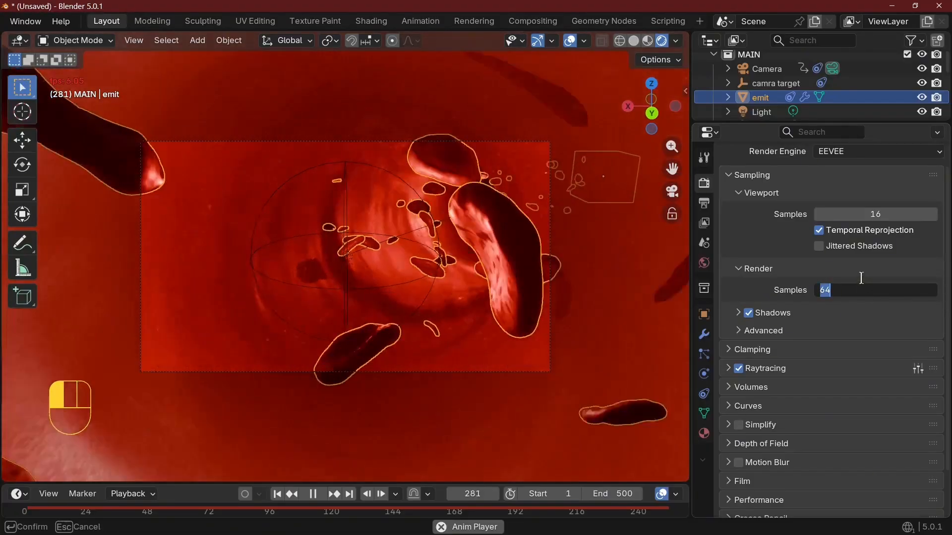
pyautogui.write('1')
pyautogui.press('Return')
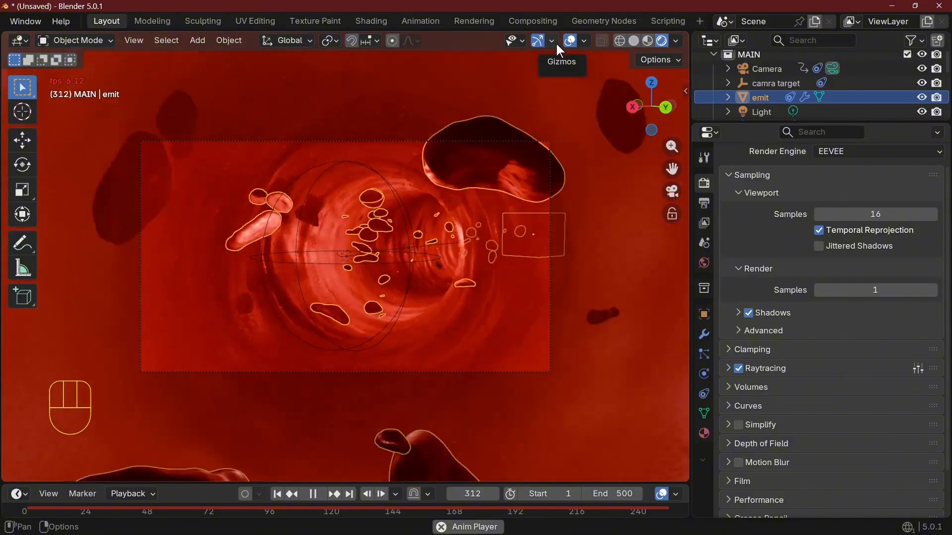
# Step: Stop playback and create a new compositor node tree in the Compositing workspace
pyautogui.press('space')
pyautogui.click(536, 22)
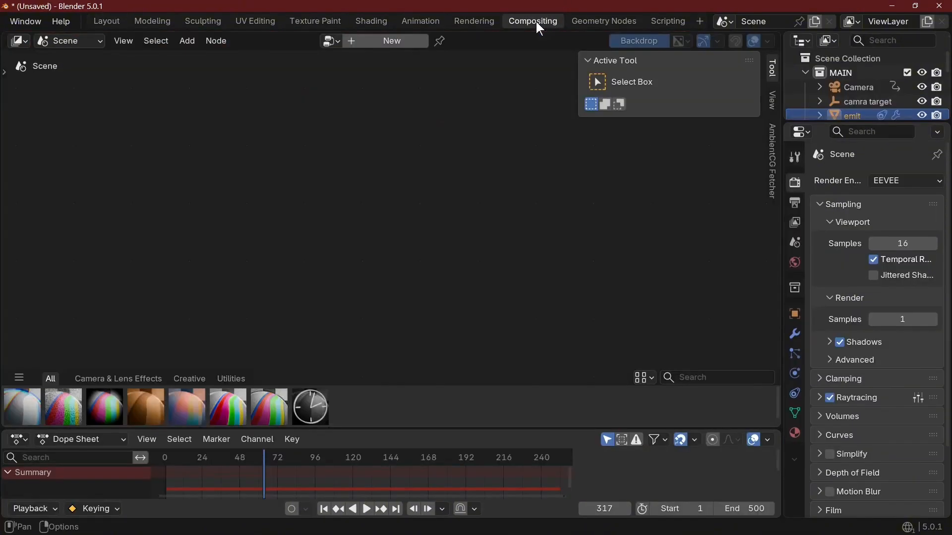
pyautogui.click(379, 44)
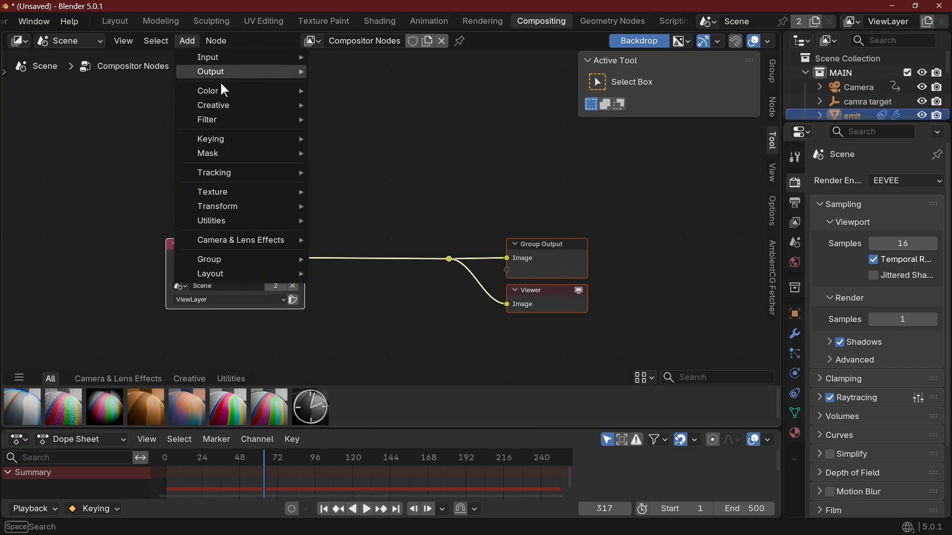
# Step: Insert a Denoise filter node on the link between Render Layers and the output nodes
pyautogui.moveTo(230, 120)
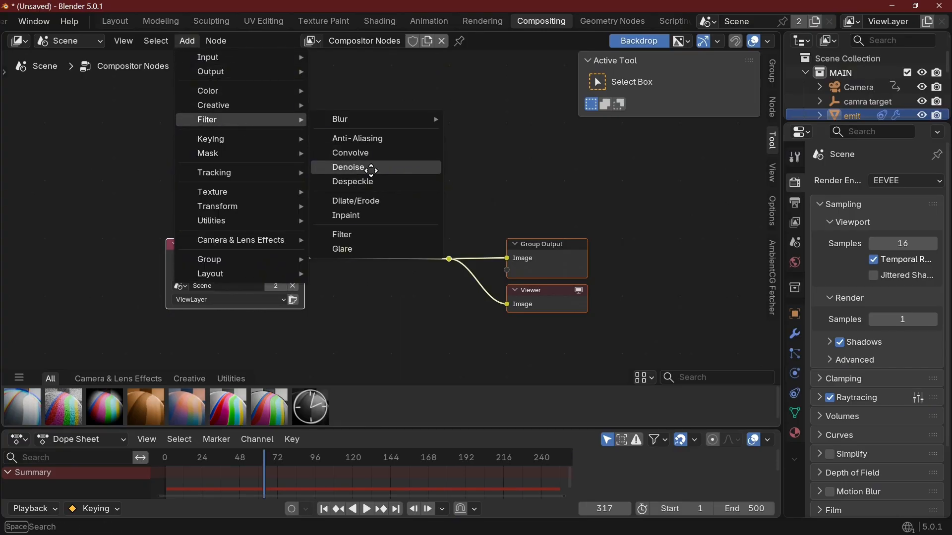
pyautogui.click(367, 168)
pyautogui.click(379, 233)
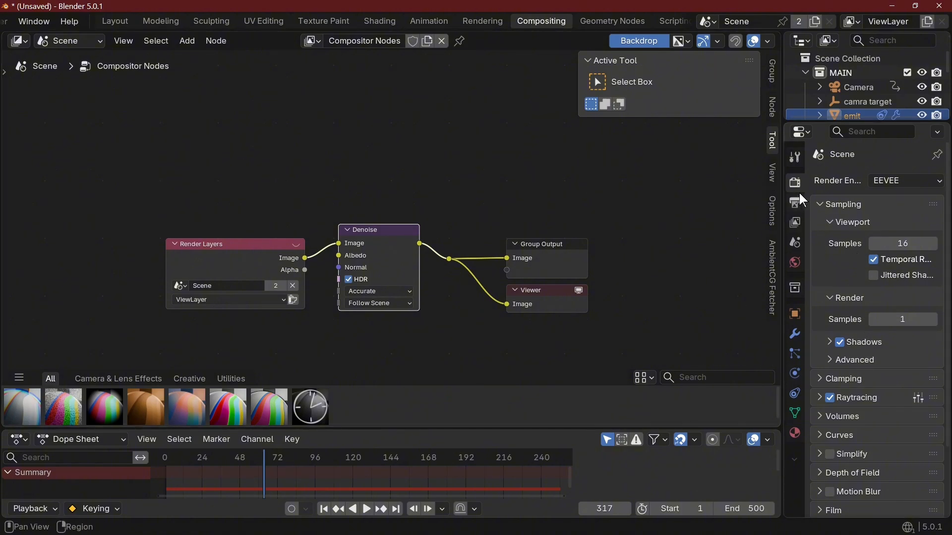
# Step: Enable Simplify in the render settings and turn on Transparent under Film
pyautogui.click(871, 360)
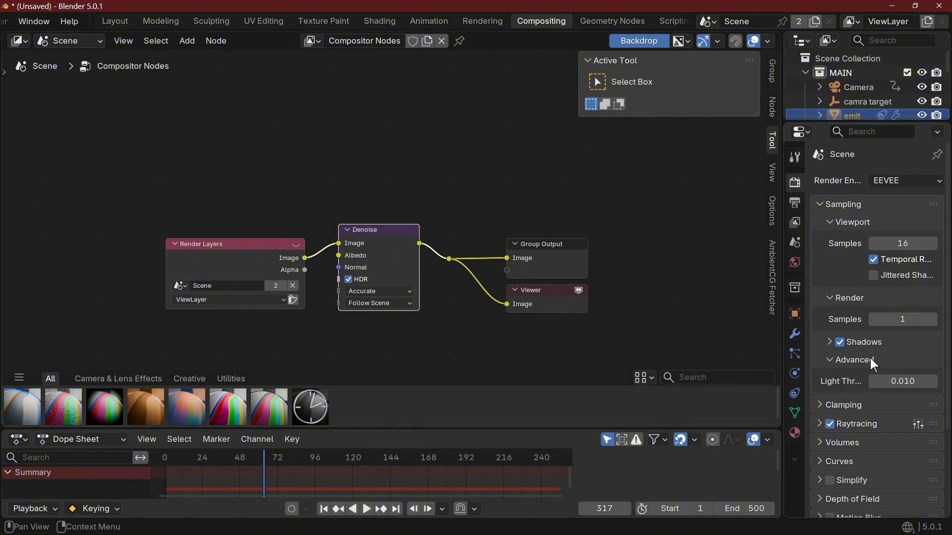
pyautogui.click(839, 356)
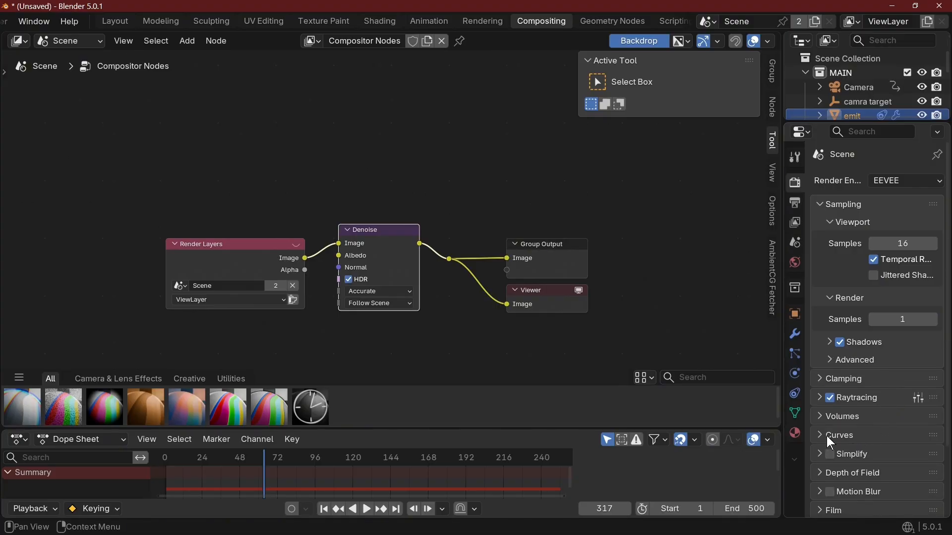
pyautogui.click(849, 454)
pyautogui.scroll(-4, 897, 404)
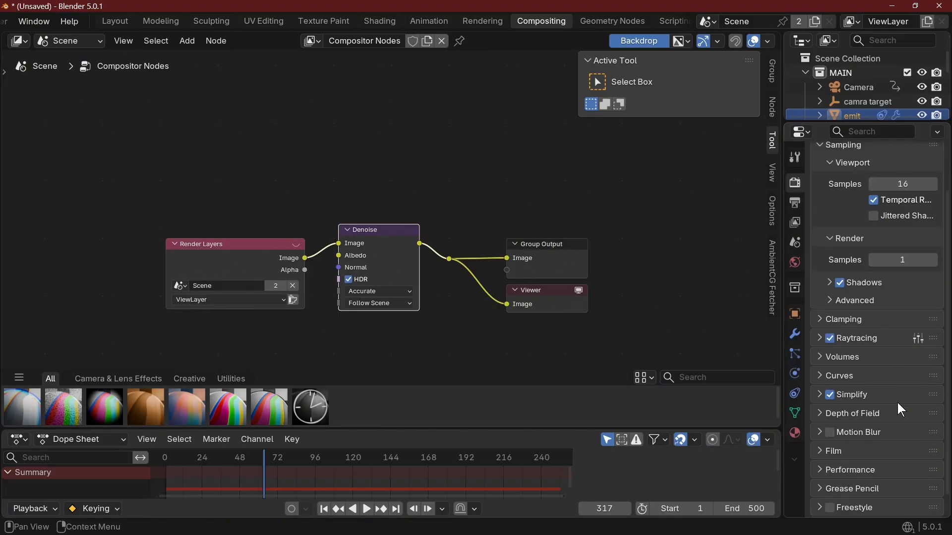
pyautogui.click(826, 433)
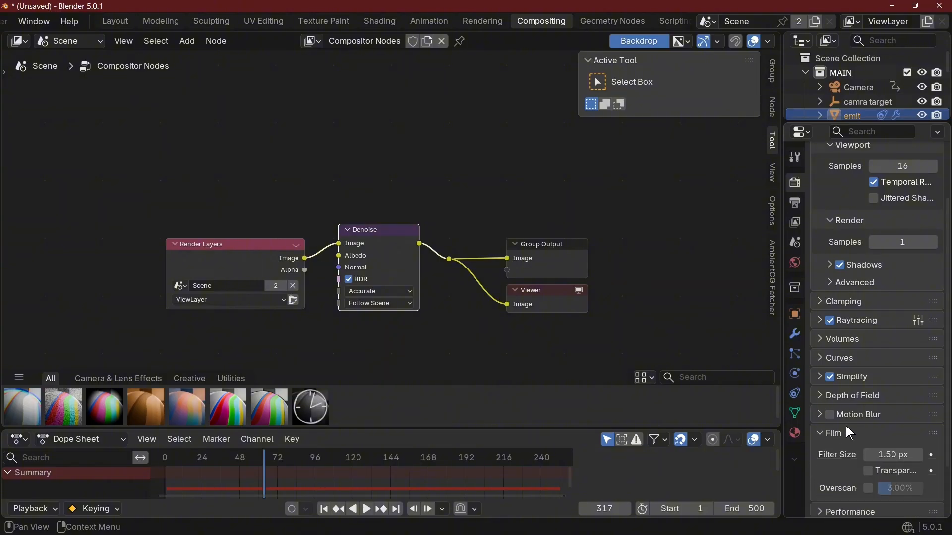
pyautogui.scroll(-3, 866, 412)
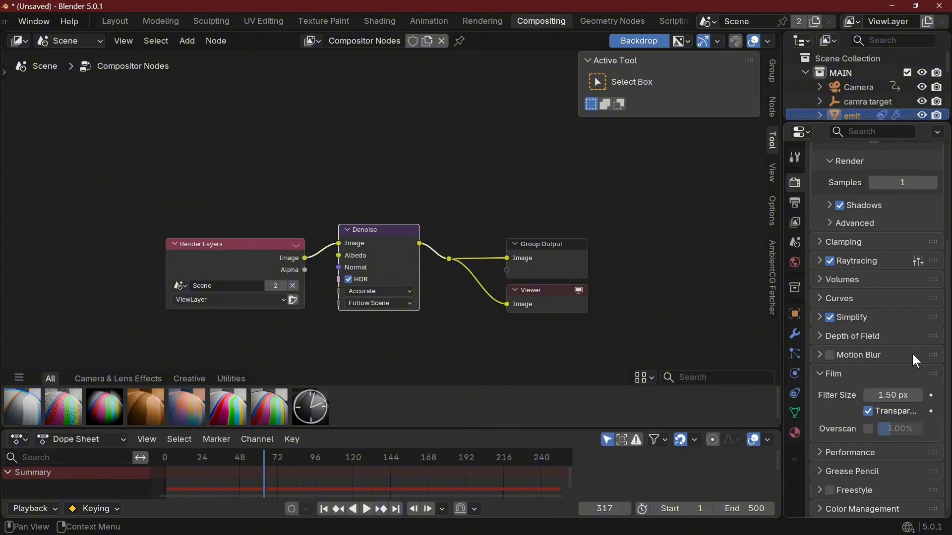
# Step: Enable the High Quality Normals option under Performance and expand its Memory, Compositor and Viewport settings
pyautogui.click(861, 451)
pyautogui.scroll(-3, 882, 426)
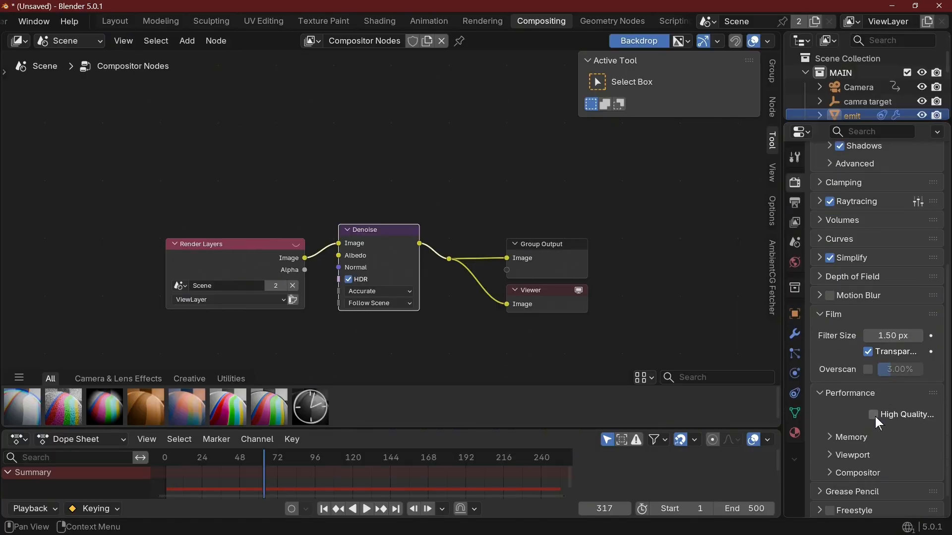
pyautogui.click(855, 435)
pyautogui.scroll(-3, 857, 427)
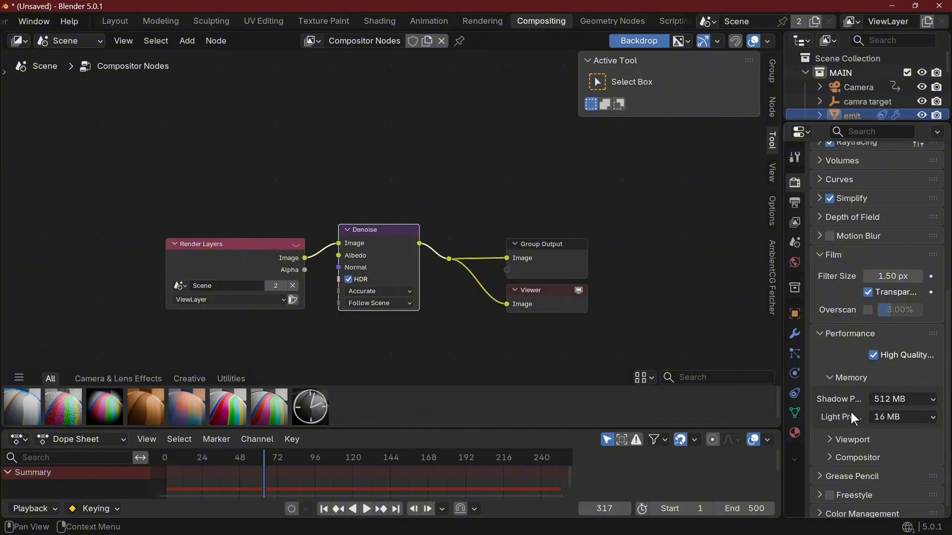
pyautogui.scroll(-1, 893, 417)
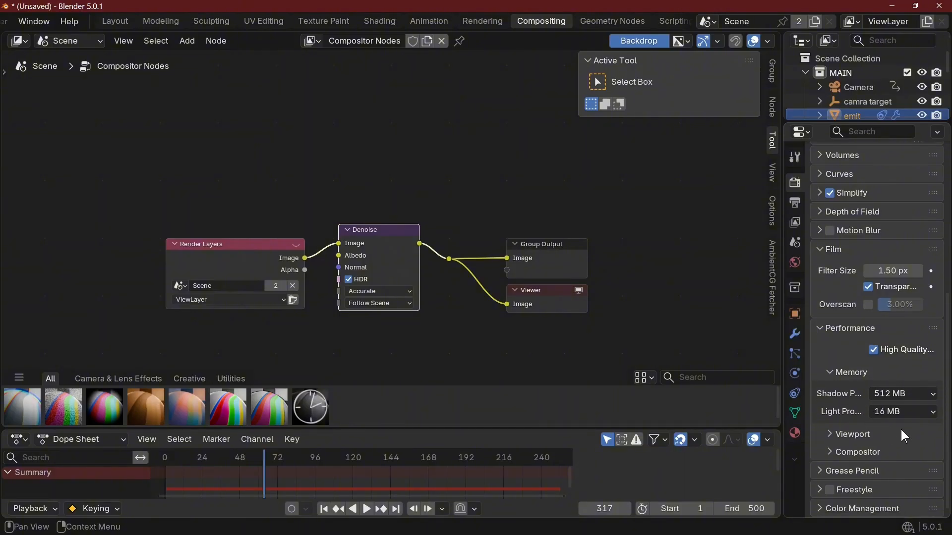
pyautogui.click(879, 453)
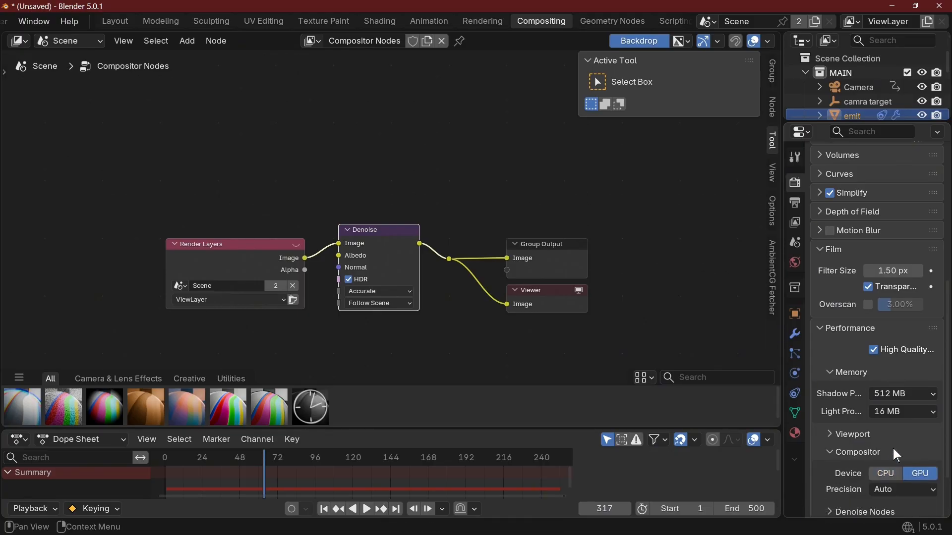
pyautogui.scroll(-3, 897, 436)
pyautogui.click(873, 377)
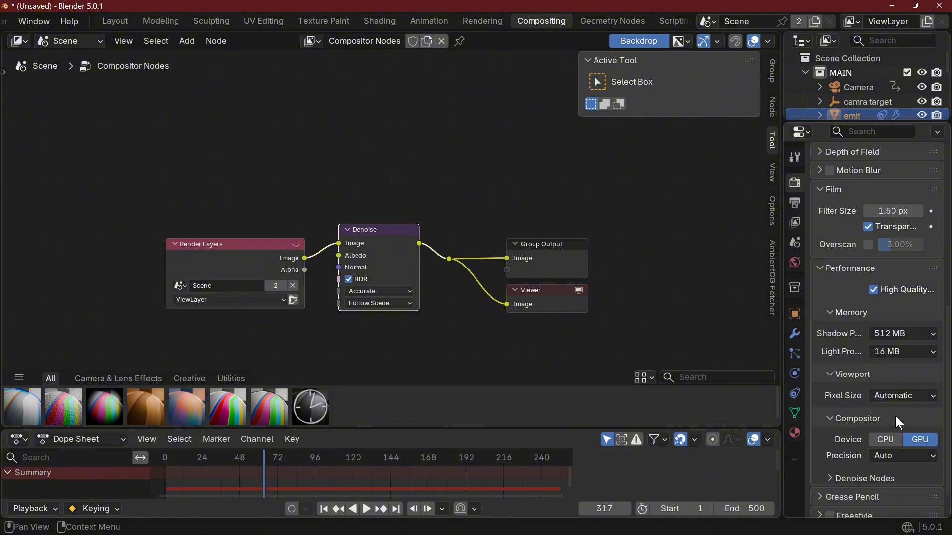
# Step: Look over the scene's output properties and return to the render properties
pyautogui.scroll(9, 921, 423)
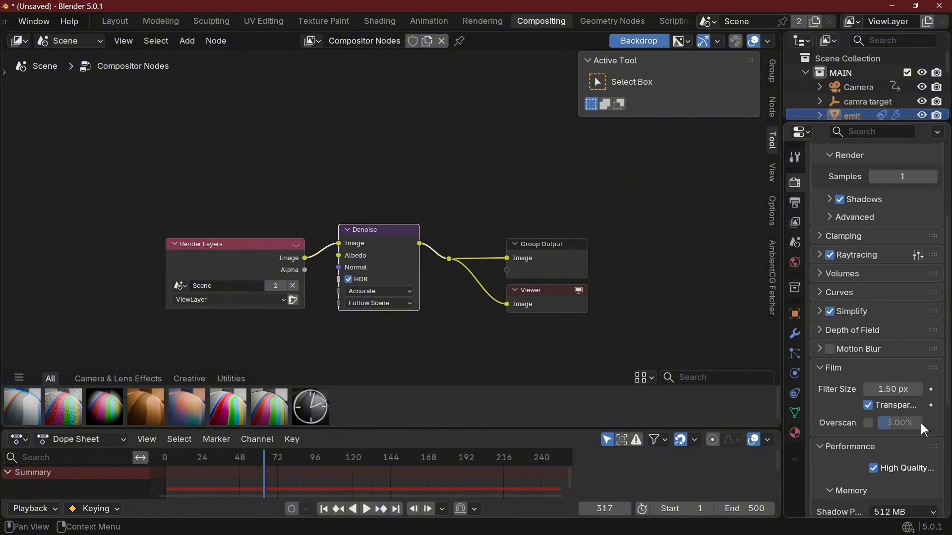
pyautogui.scroll(7, 920, 421)
pyautogui.hotkey('ctrl', 'Tab')
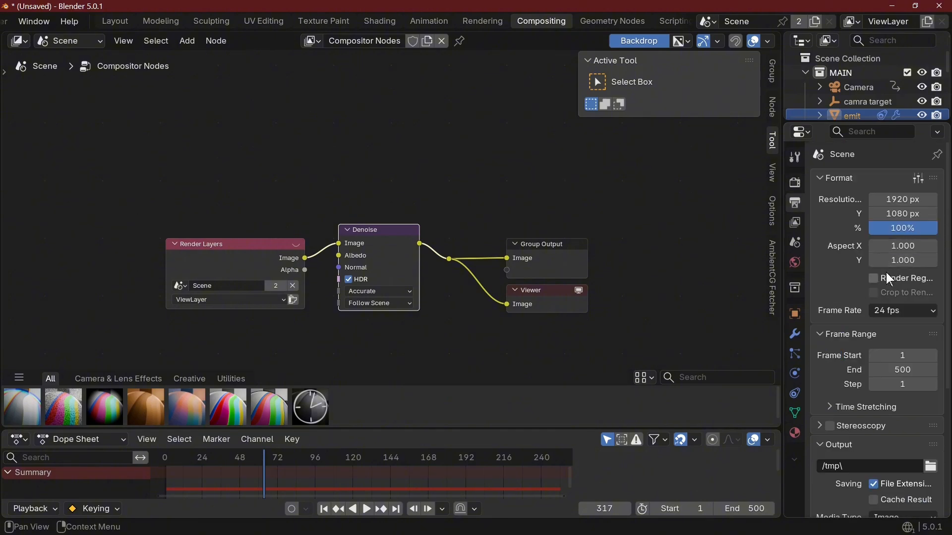
pyautogui.click(795, 181)
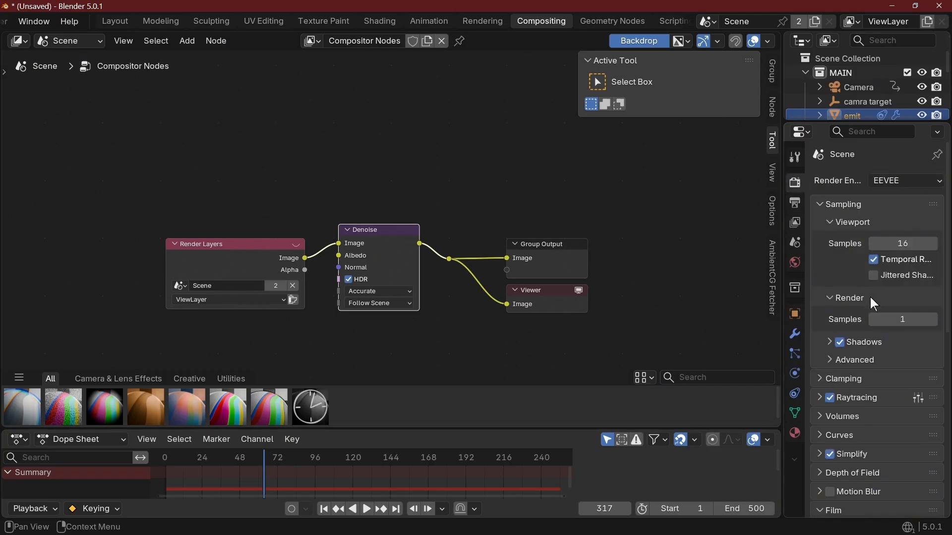
# Step: Expand the Shadows, Advanced, Clamping and Raytracing settings and turn off Denoising for raytracing
pyautogui.click(855, 343)
pyautogui.scroll(-2, 861, 343)
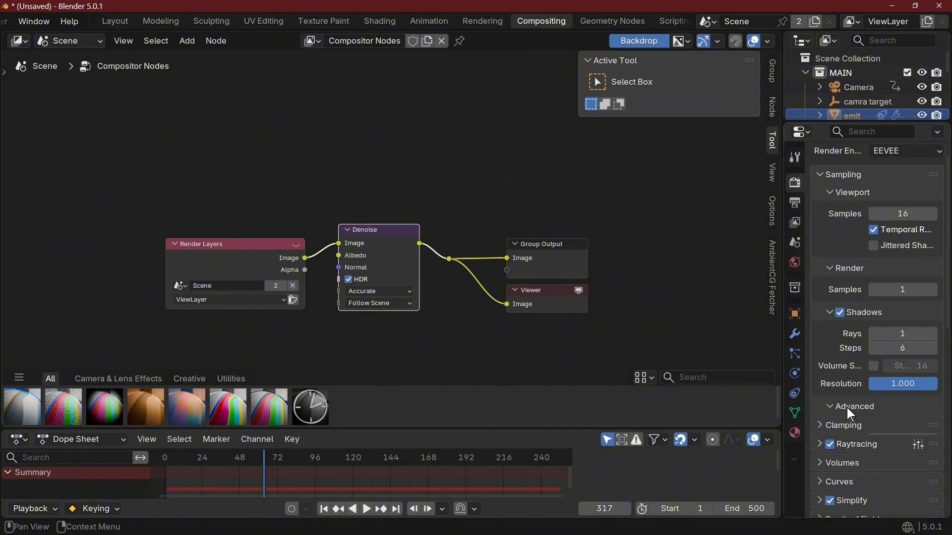
pyautogui.click(849, 408)
pyautogui.scroll(-4, 851, 392)
pyautogui.click(854, 365)
pyautogui.scroll(-4, 865, 364)
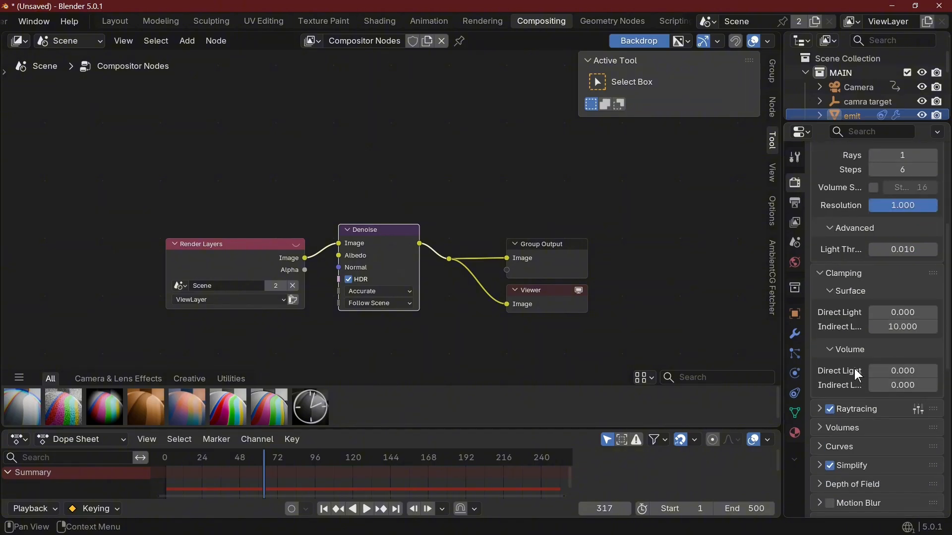
pyautogui.click(861, 407)
pyautogui.scroll(-4, 862, 404)
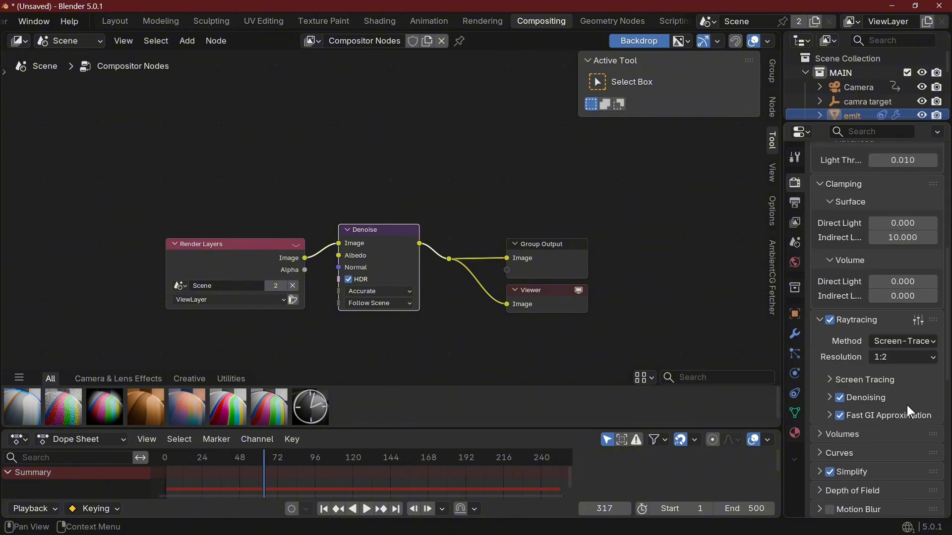
pyautogui.click(840, 398)
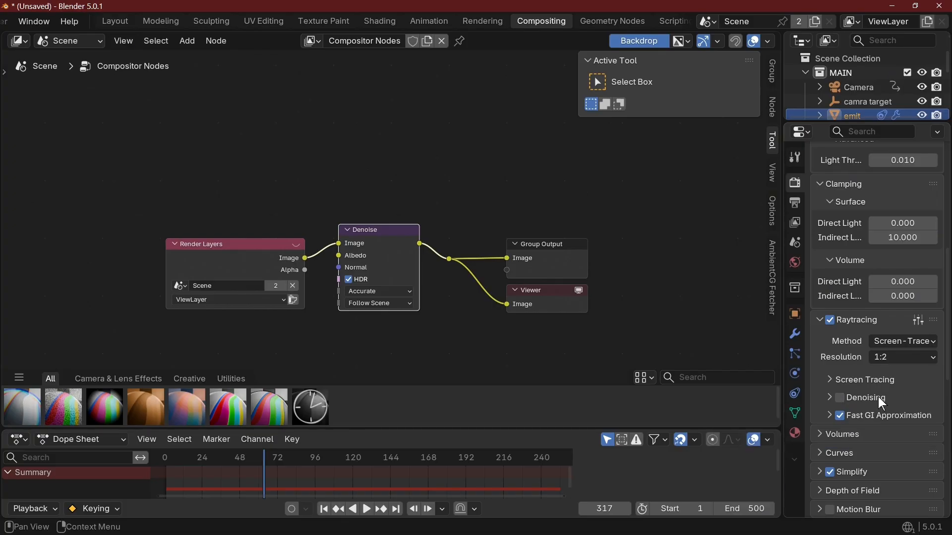
# Step: Expand the Volumes render settings and set the volume resolution to 1:1
pyautogui.click(833, 434)
pyautogui.scroll(-5, 867, 387)
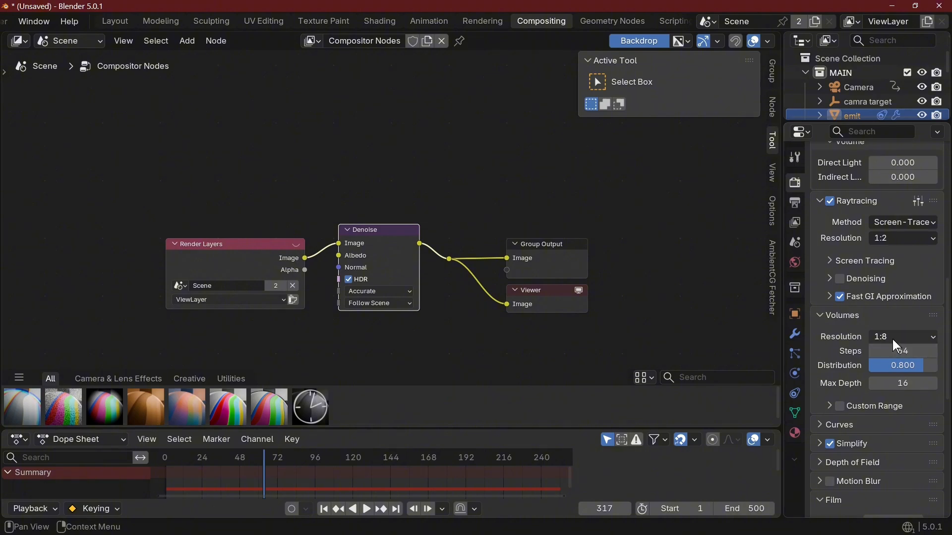
pyautogui.click(890, 336)
pyautogui.click(882, 351)
pyautogui.scroll(-1, 854, 407)
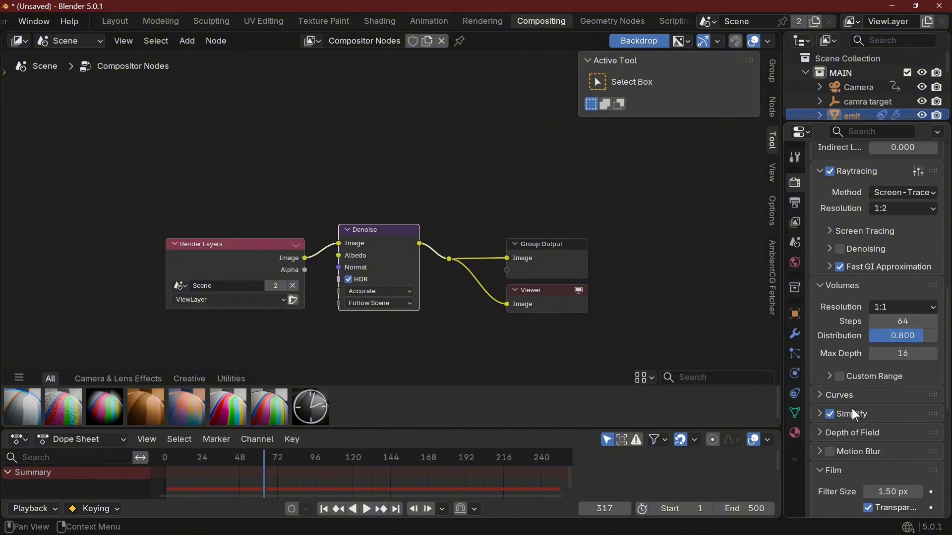
# Step: Expand the Curves and Simplify render settings and examine the viewport and render limits under Simplify
pyautogui.click(830, 402)
pyautogui.scroll(-3, 842, 392)
pyautogui.click(849, 371)
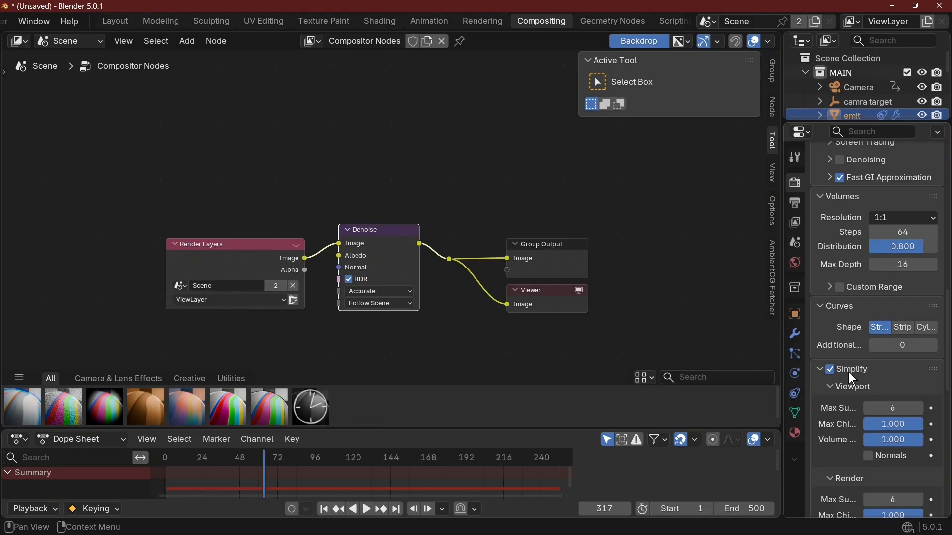
pyautogui.scroll(-3, 872, 368)
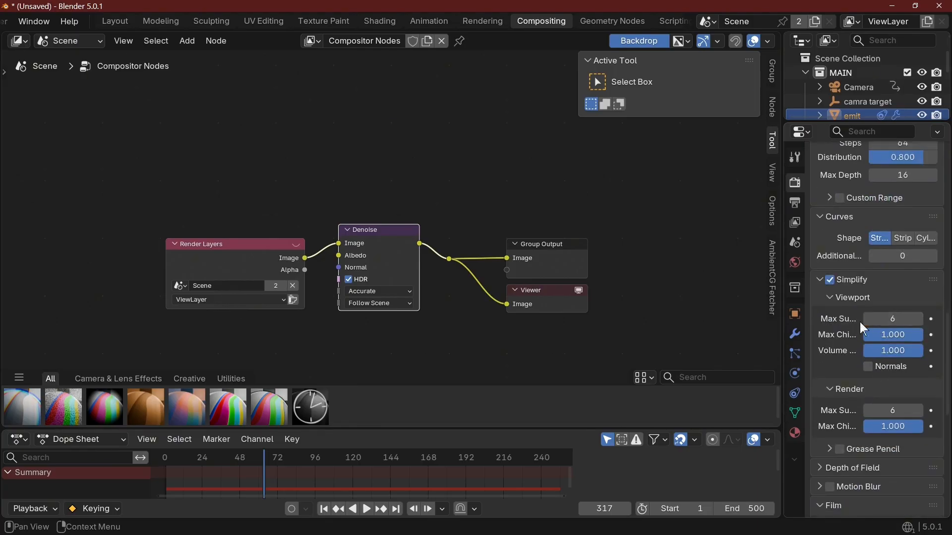
# Step: Set the Simplify Max Subdivision to 2 for both the viewport and the render
pyautogui.click(897, 316)
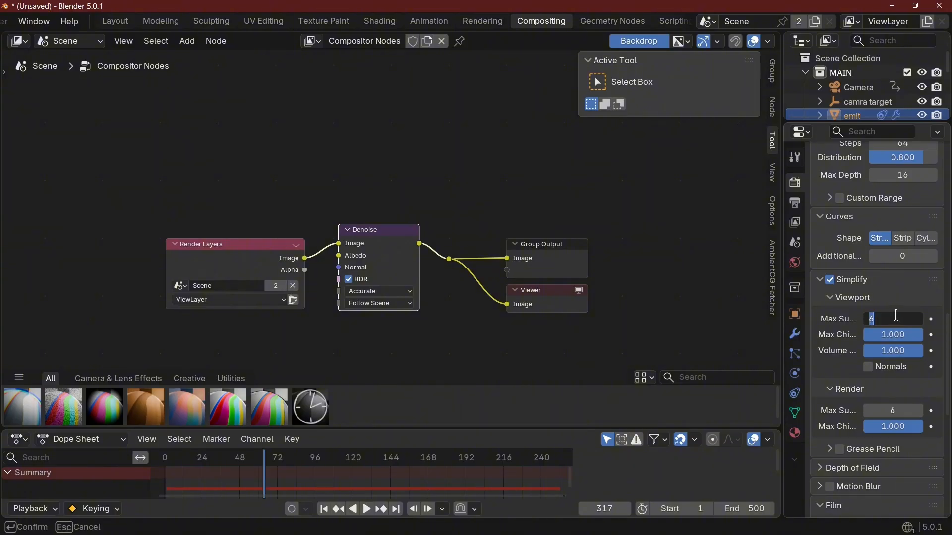
pyautogui.write('2')
pyautogui.press('Return')
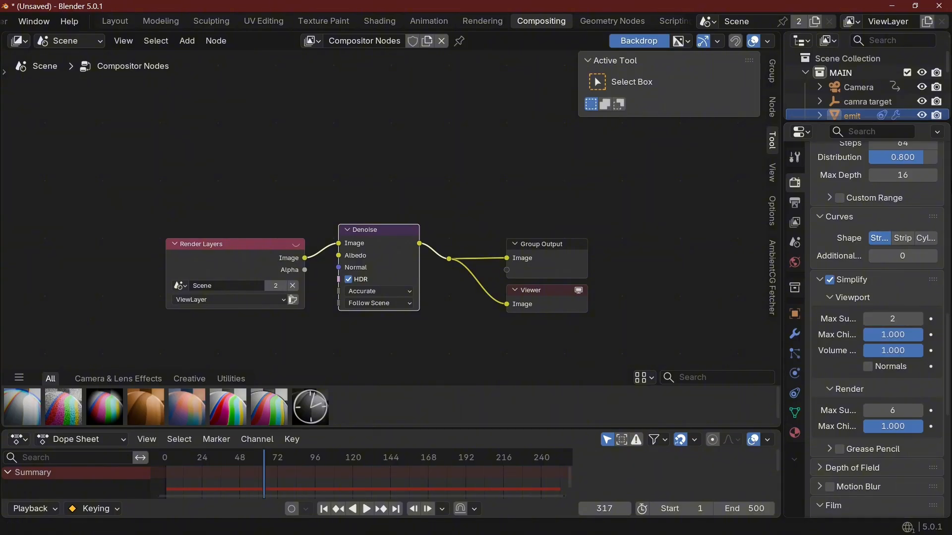
pyautogui.scroll(-1, 890, 411)
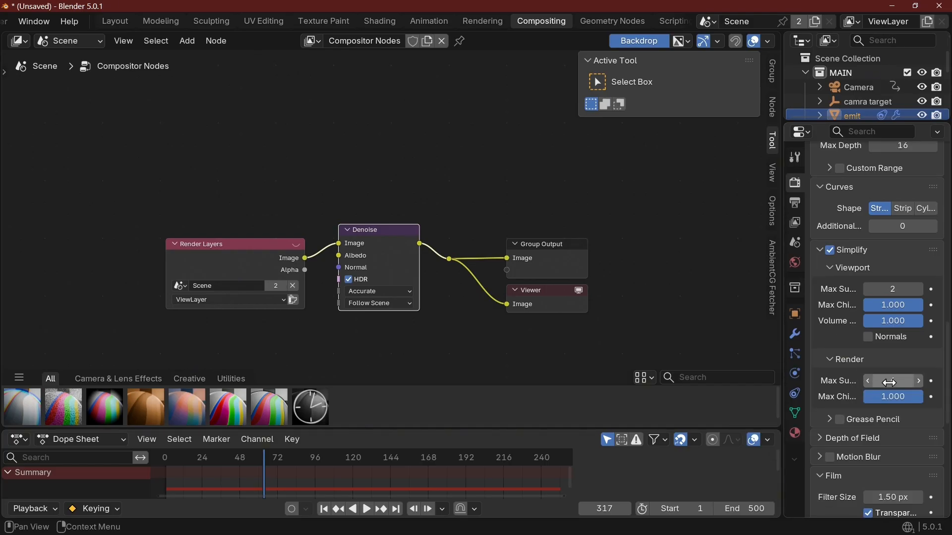
pyautogui.click(889, 382)
pyautogui.write('2')
pyautogui.press('Return')
# Step: Examine the Motion Blur settings and their shutter curve, turning Motion Blur on to view the options and back off
pyautogui.scroll(-3, 871, 370)
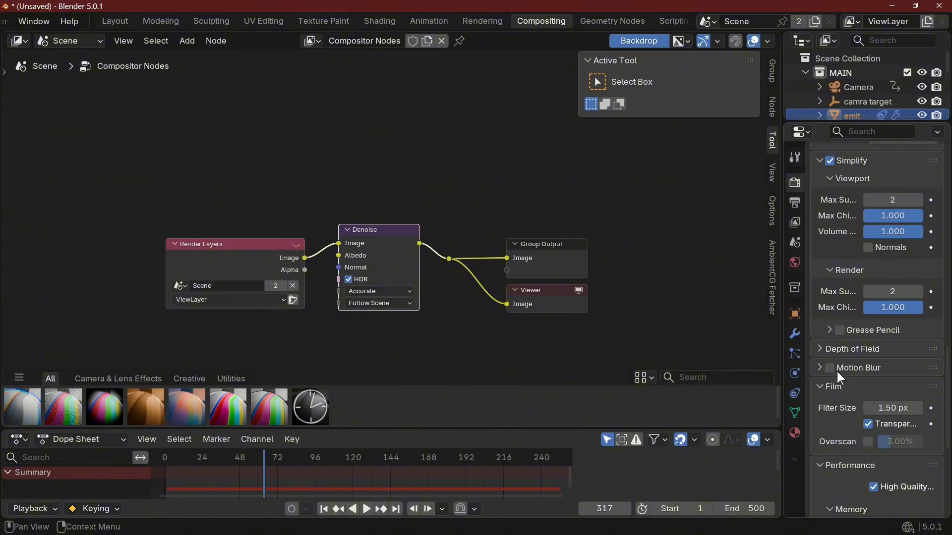
pyautogui.click(819, 367)
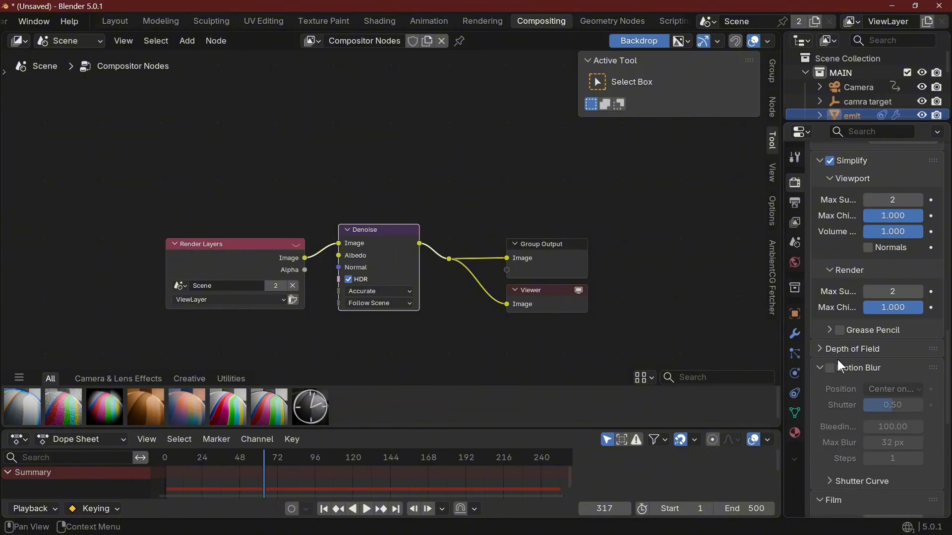
pyautogui.click(829, 369)
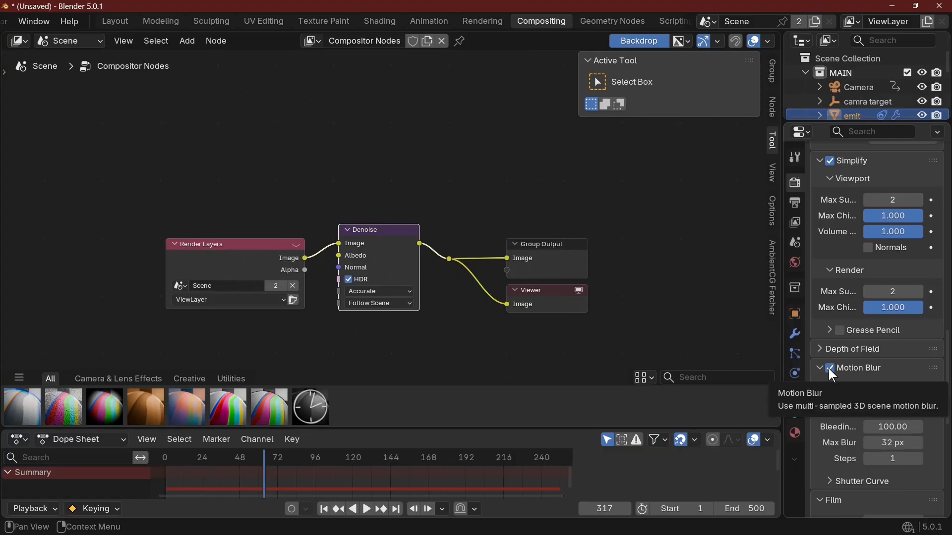
pyautogui.click(829, 368)
pyautogui.scroll(-4, 862, 397)
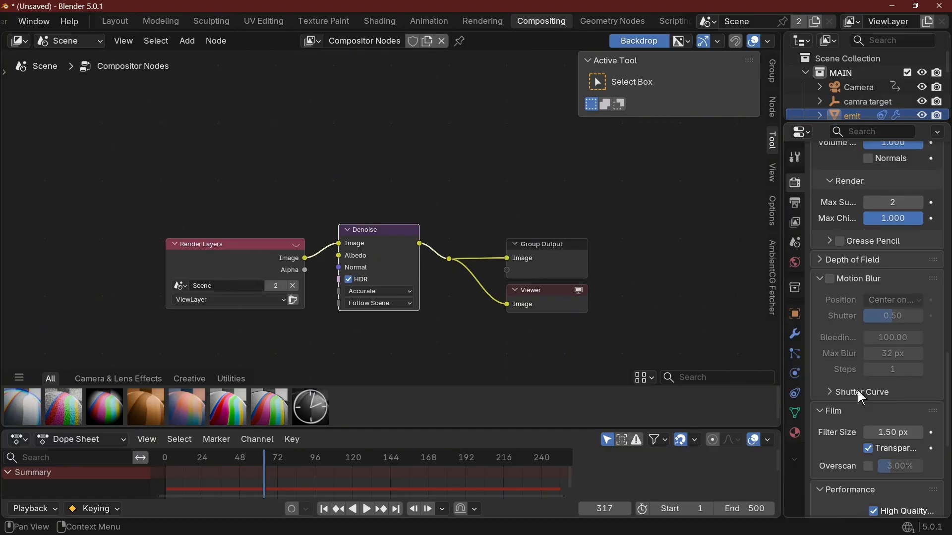
pyautogui.click(827, 394)
pyautogui.click(827, 393)
pyautogui.click(827, 394)
pyautogui.scroll(-5, 837, 390)
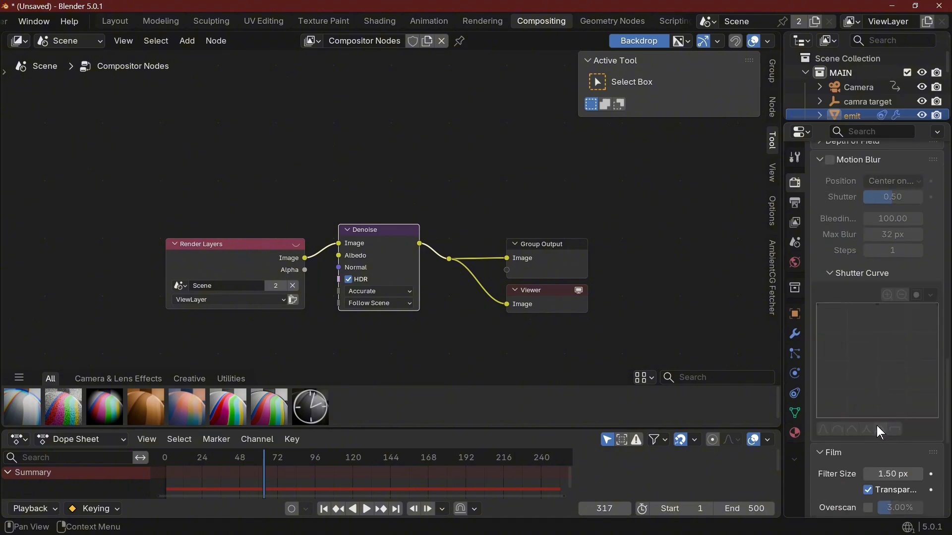
pyautogui.click(877, 276)
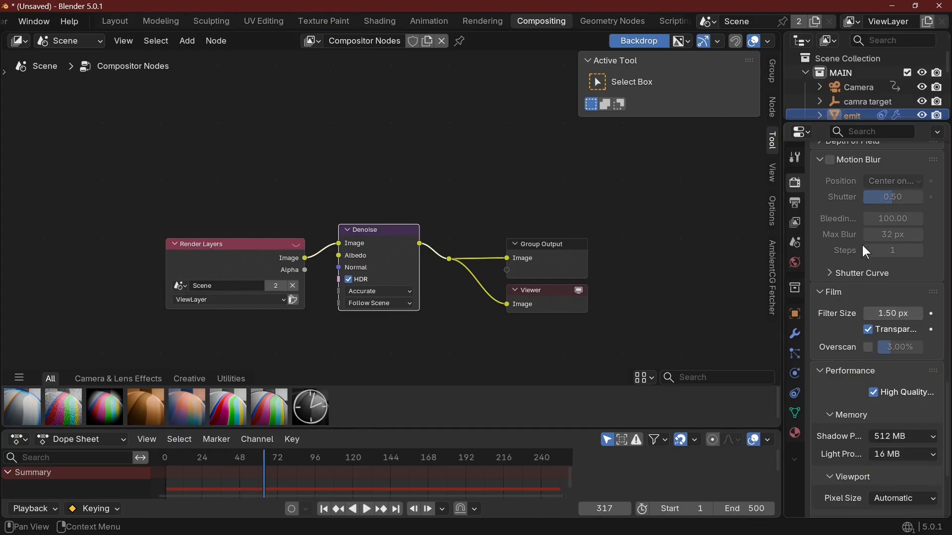
pyautogui.click(827, 162)
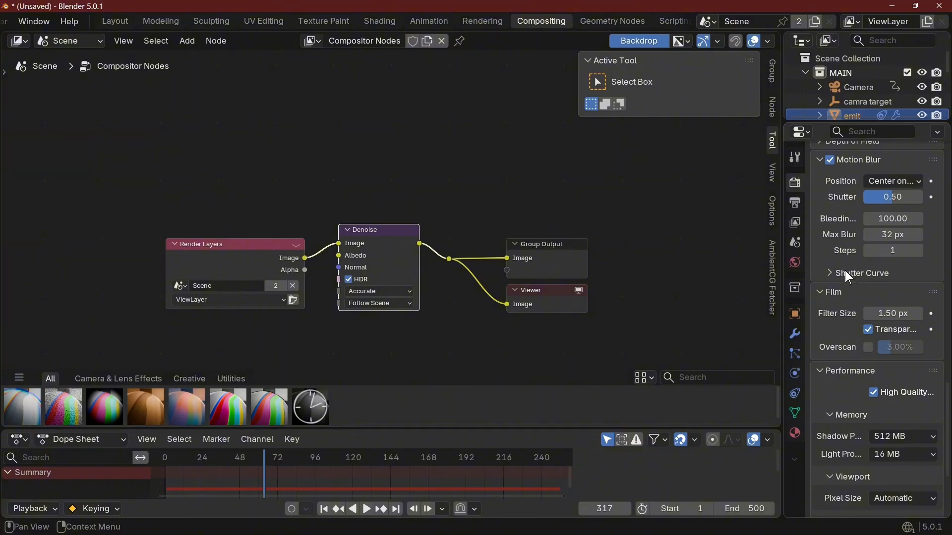
pyautogui.click(845, 271)
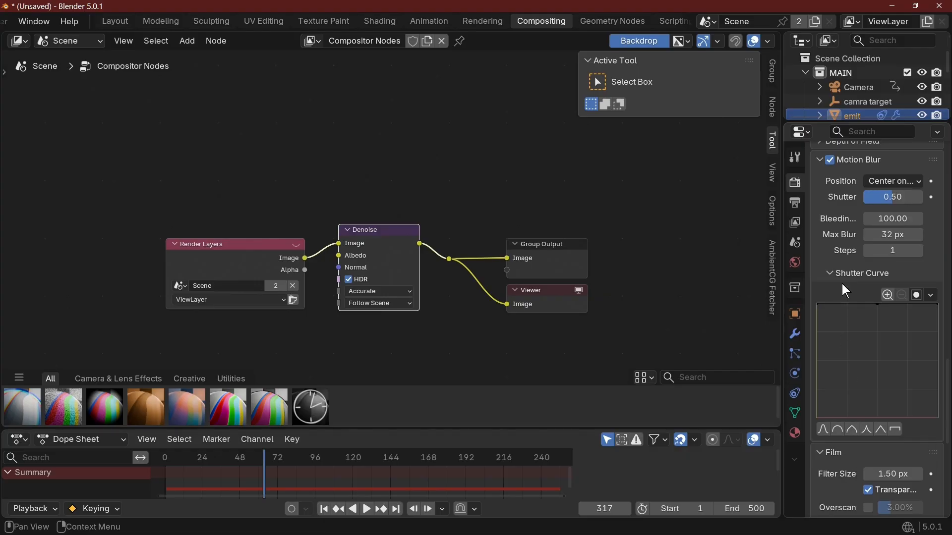
pyautogui.click(829, 161)
# Step: Expand the compositor's Denoise Nodes settings under Performance and set the denoising device to GPU
pyautogui.scroll(-3, 909, 301)
pyautogui.scroll(-5, 909, 301)
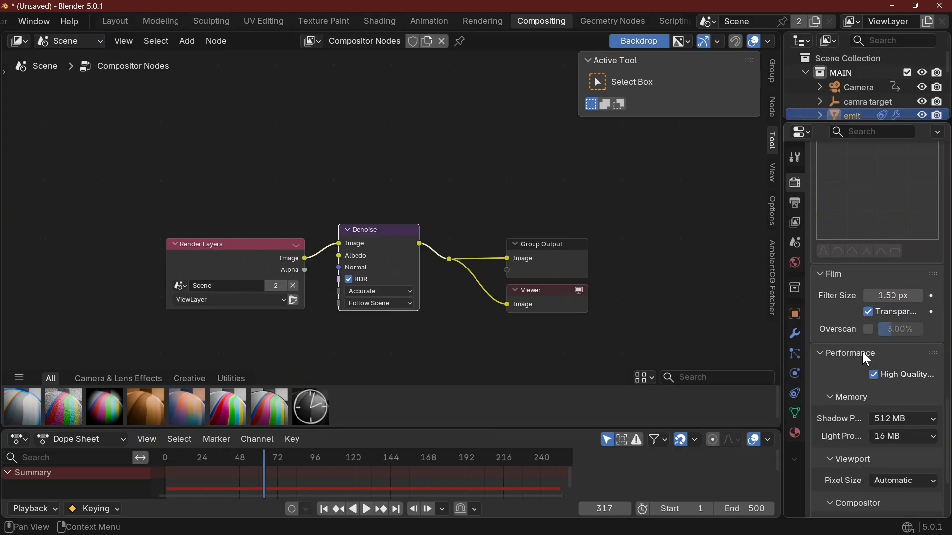
pyautogui.scroll(-3, 885, 377)
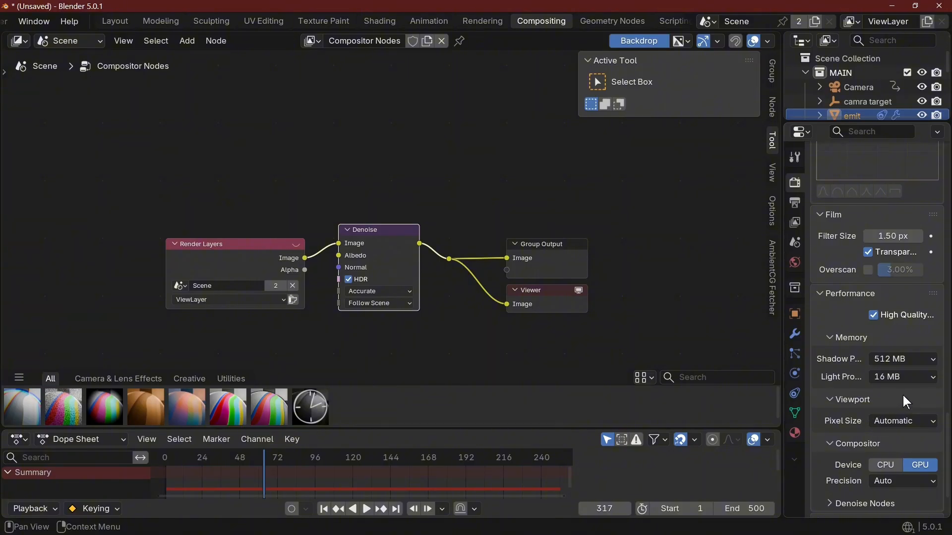
pyautogui.scroll(-2, 903, 394)
pyautogui.scroll(-1, 883, 425)
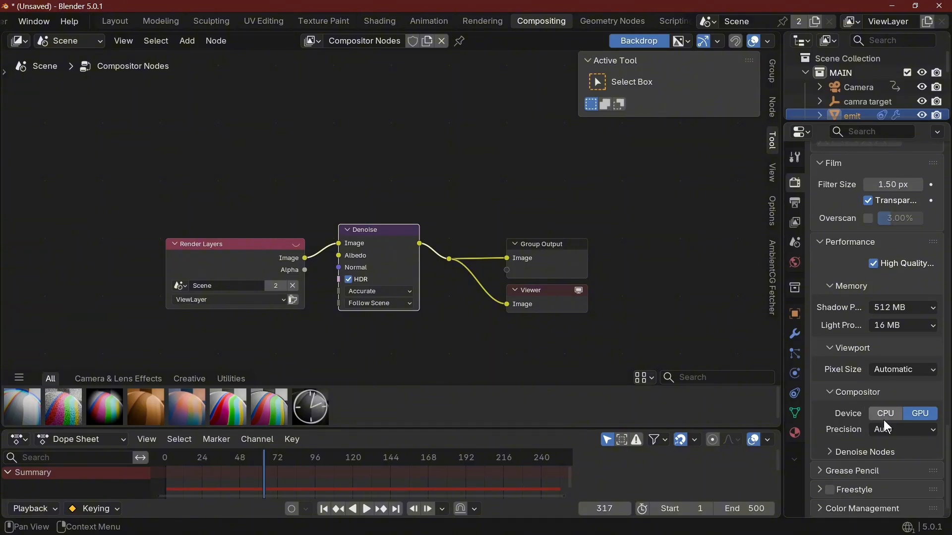
pyautogui.click(848, 453)
pyautogui.scroll(-3, 863, 440)
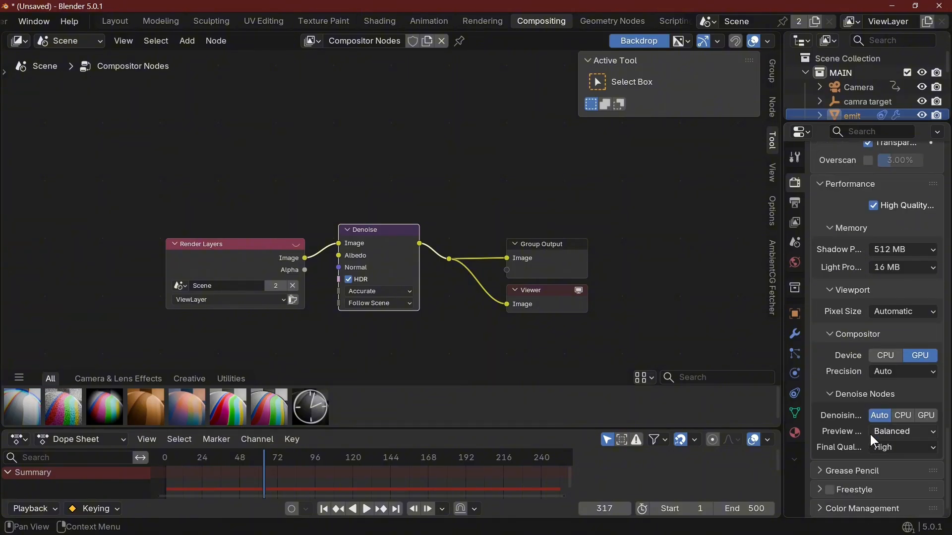
pyautogui.click(927, 416)
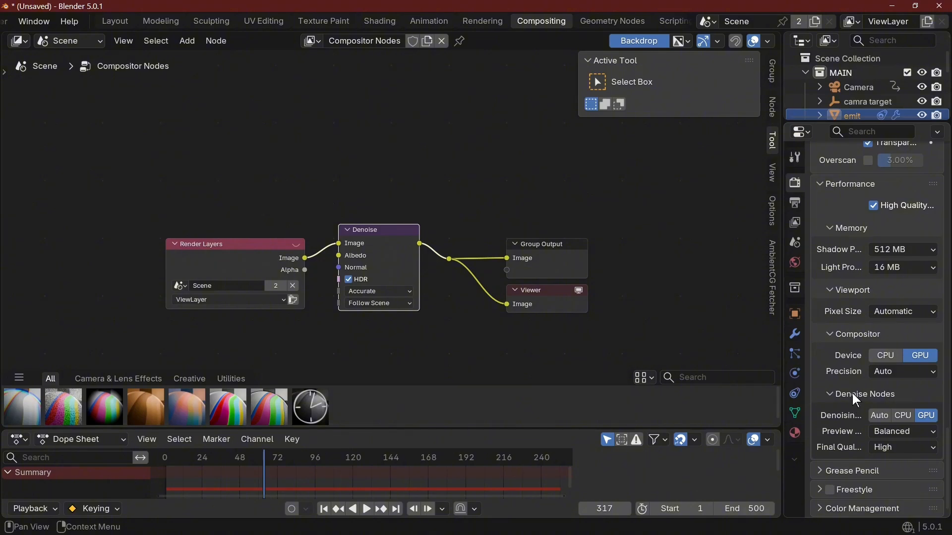
# Step: Expand the render Color Management settings and look over the available display color spaces without changing the selection
pyautogui.click(861, 508)
pyautogui.scroll(-5, 875, 469)
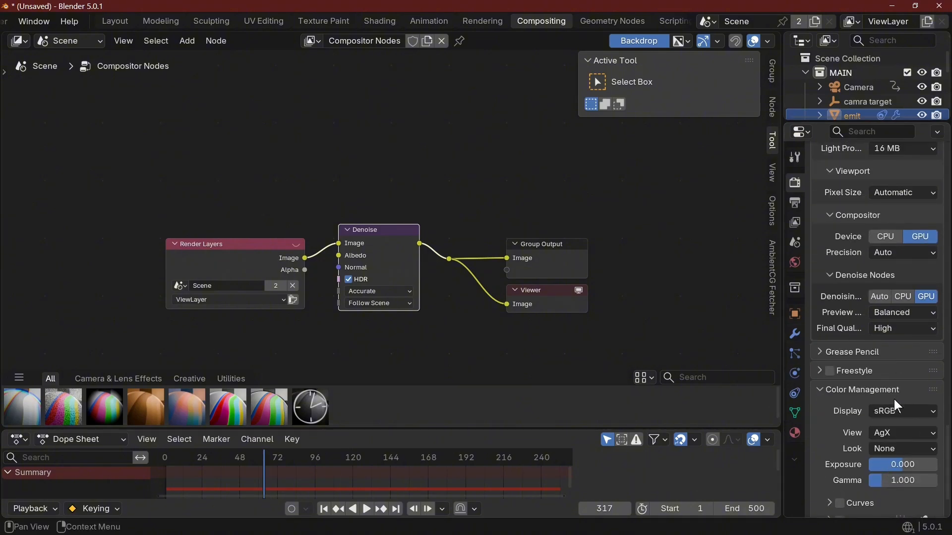
pyautogui.click(899, 413)
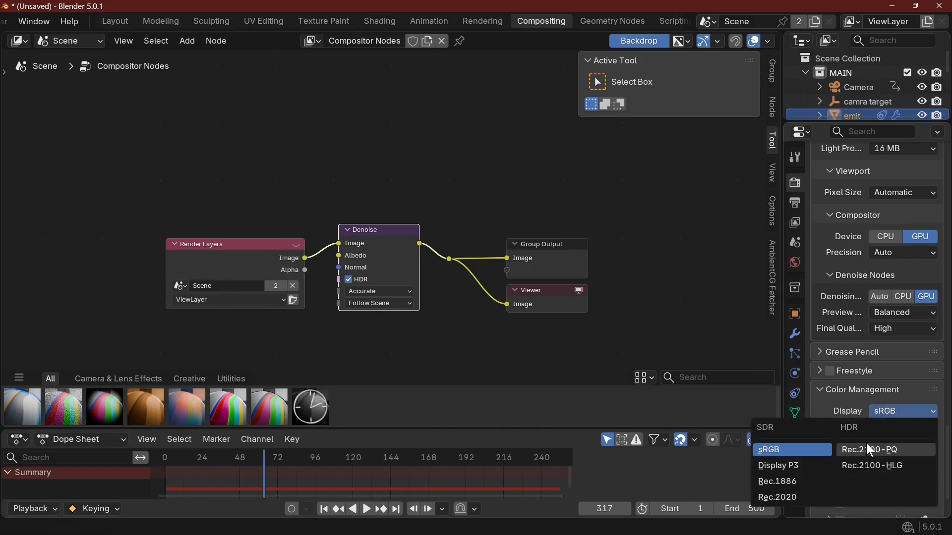
pyautogui.click(895, 410)
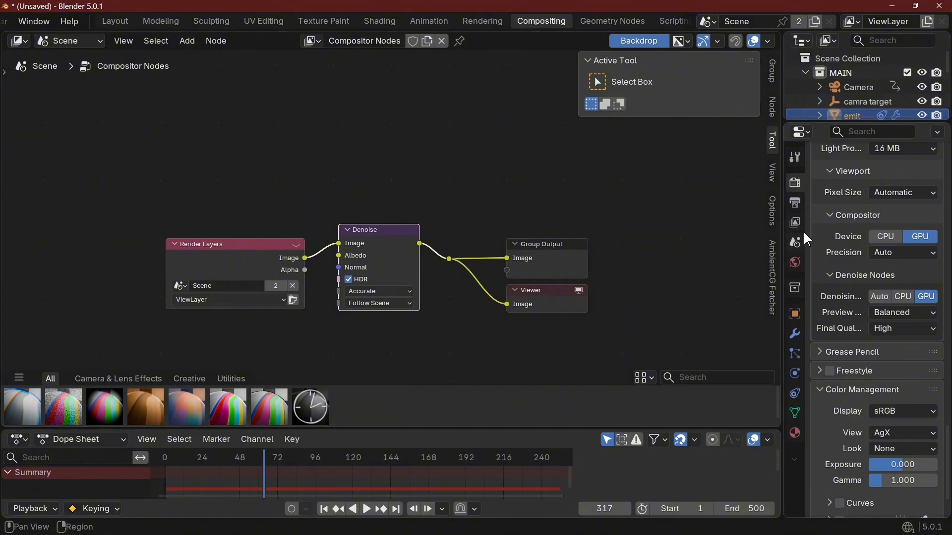
# Step: Set the media type in the scene's output properties to Video
pyautogui.click(795, 203)
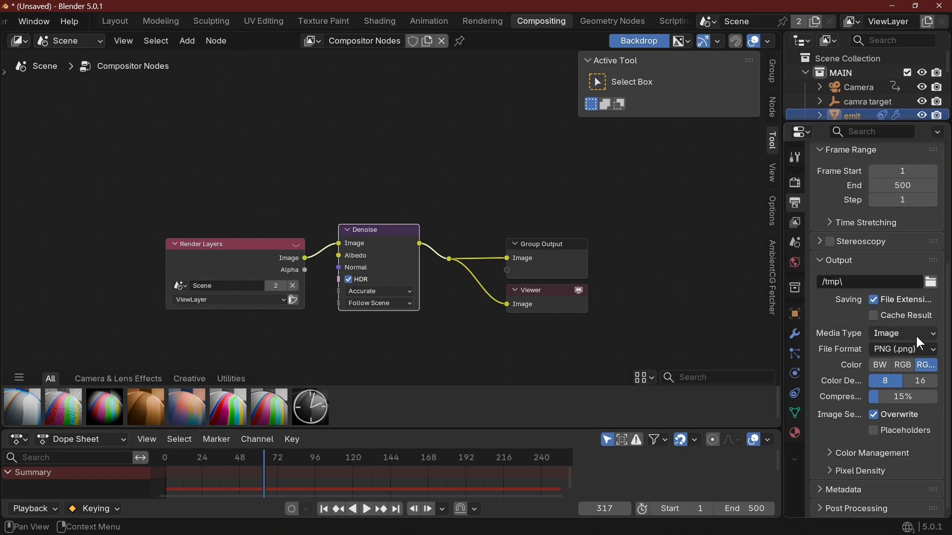
pyautogui.click(900, 334)
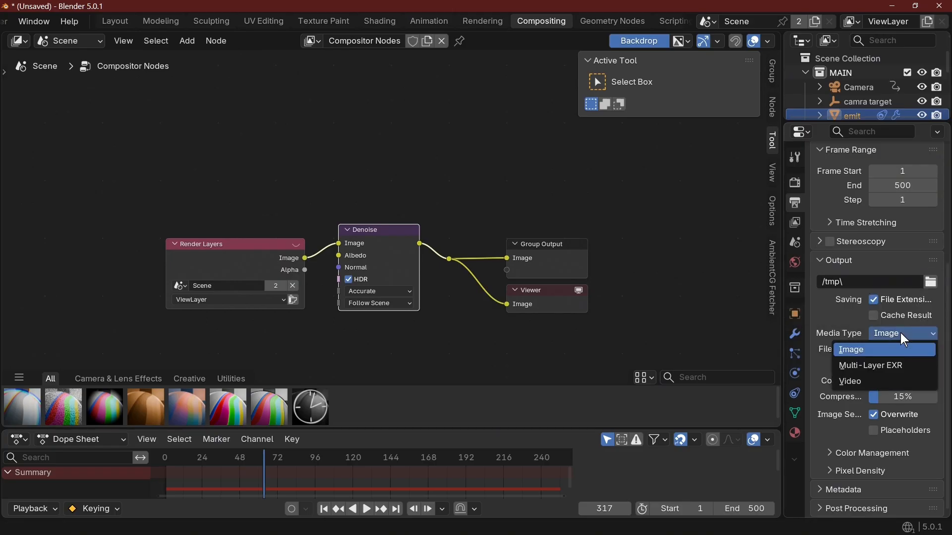
pyautogui.click(858, 384)
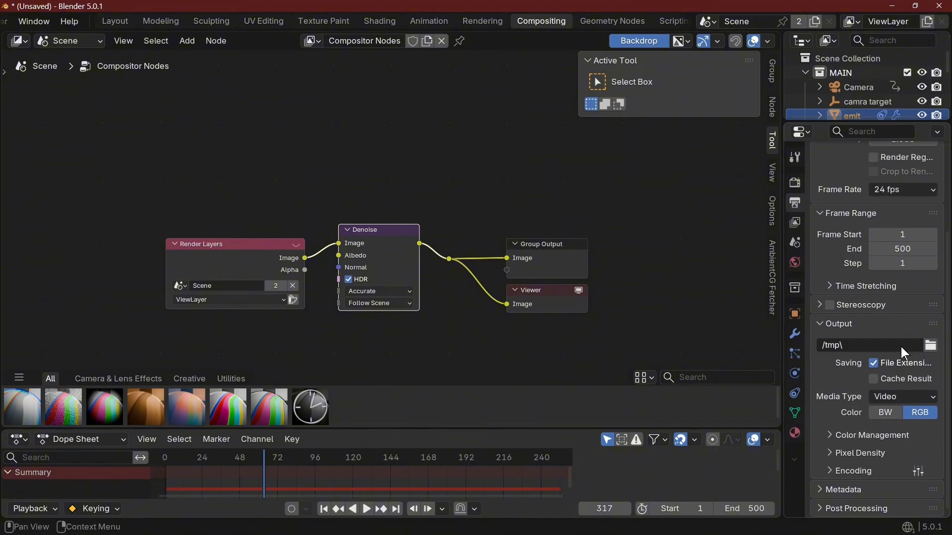
# Step: Set the render output path to the folder G:\1 blender work\BLOOD with the file name "blood anim_"
pyautogui.click(930, 345)
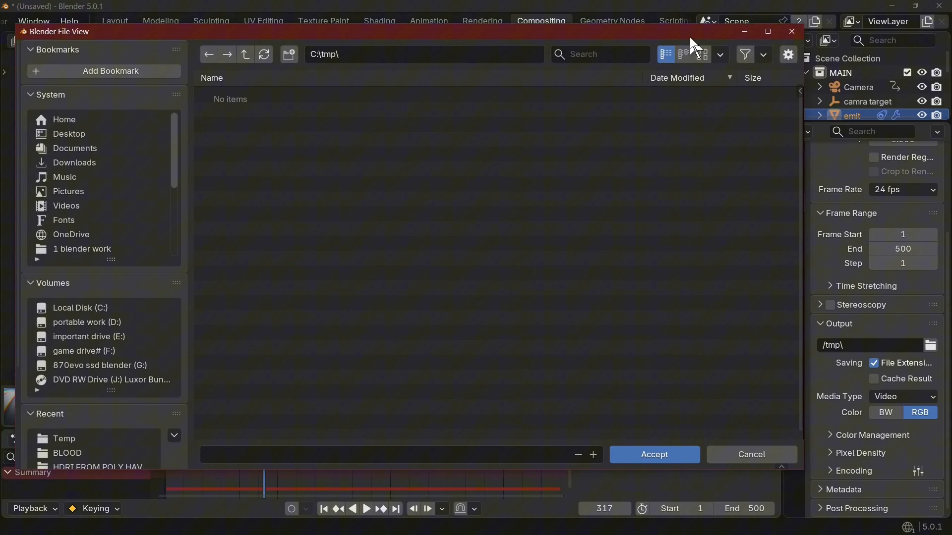
pyautogui.moveTo(688, 34); pyautogui.dragTo(714, 34)
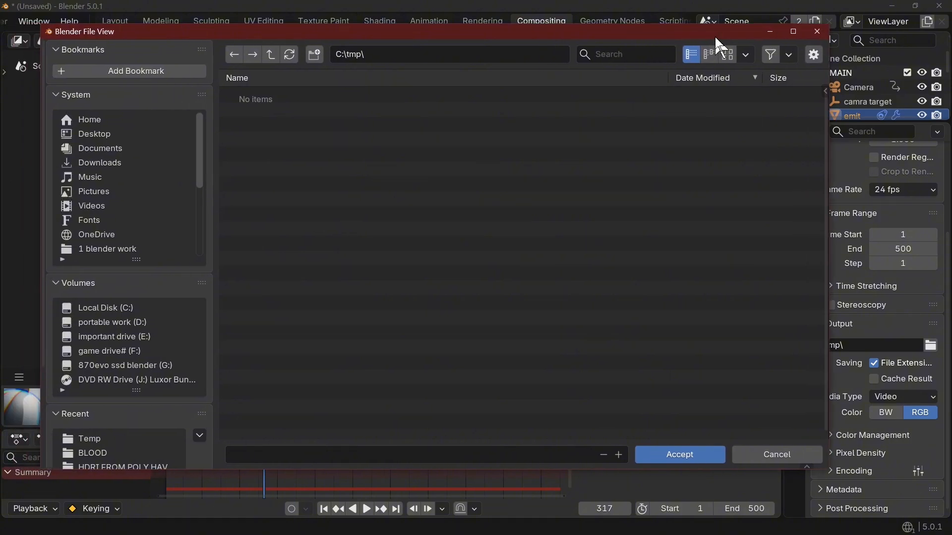
pyautogui.click(151, 366)
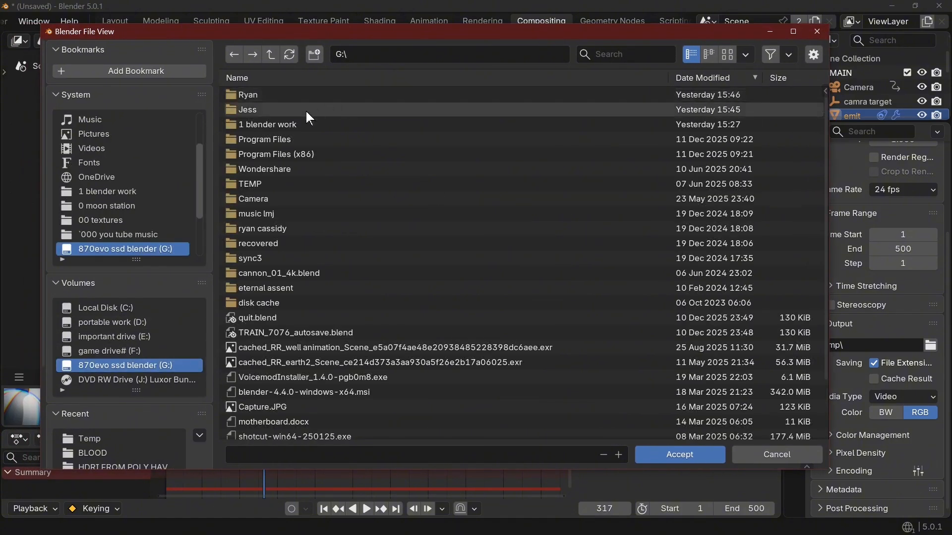
pyautogui.doubleClick(304, 126)
pyautogui.doubleClick(275, 96)
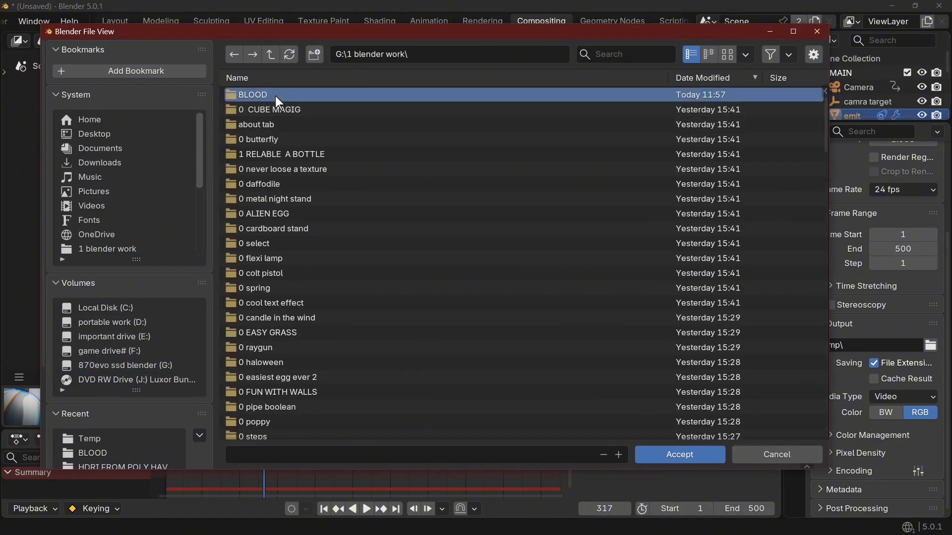
pyautogui.click(363, 452)
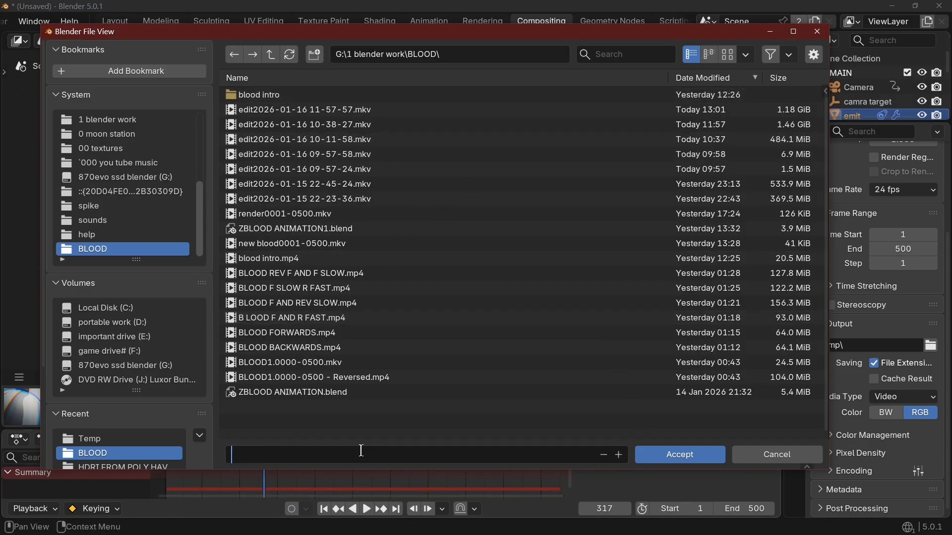
pyautogui.write('blood anim.')
pyautogui.click(677, 455)
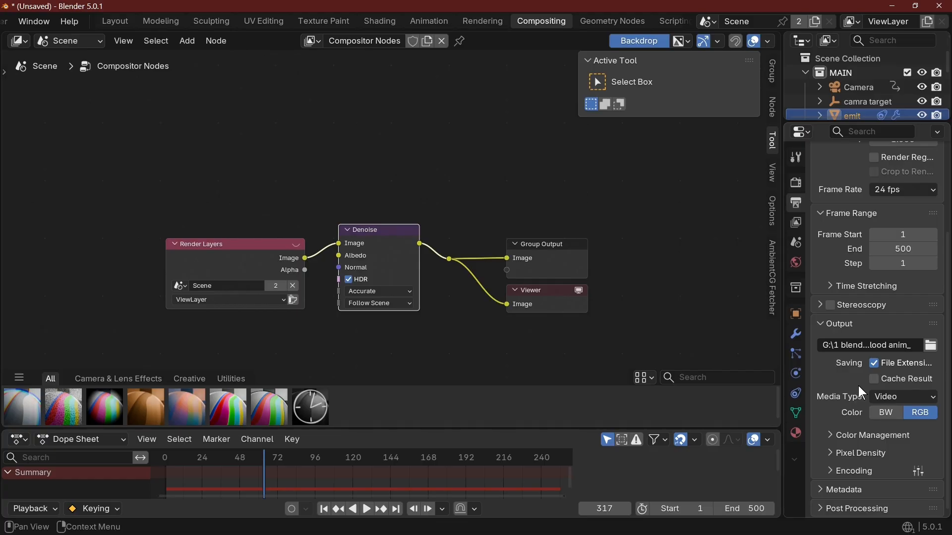
# Step: Expand the output Color Management settings and widen the properties editor to show the full output path
pyautogui.click(863, 434)
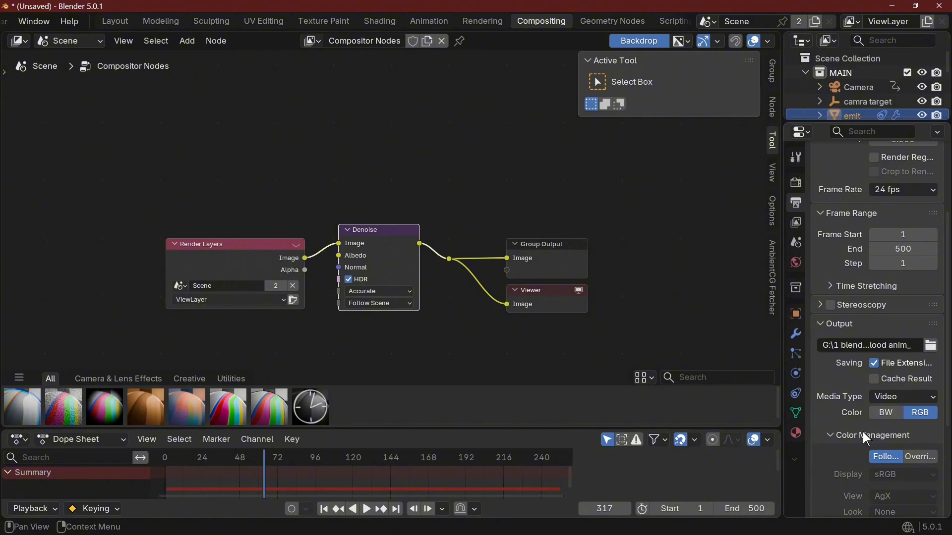
pyautogui.moveTo(783, 427); pyautogui.dragTo(670, 426)
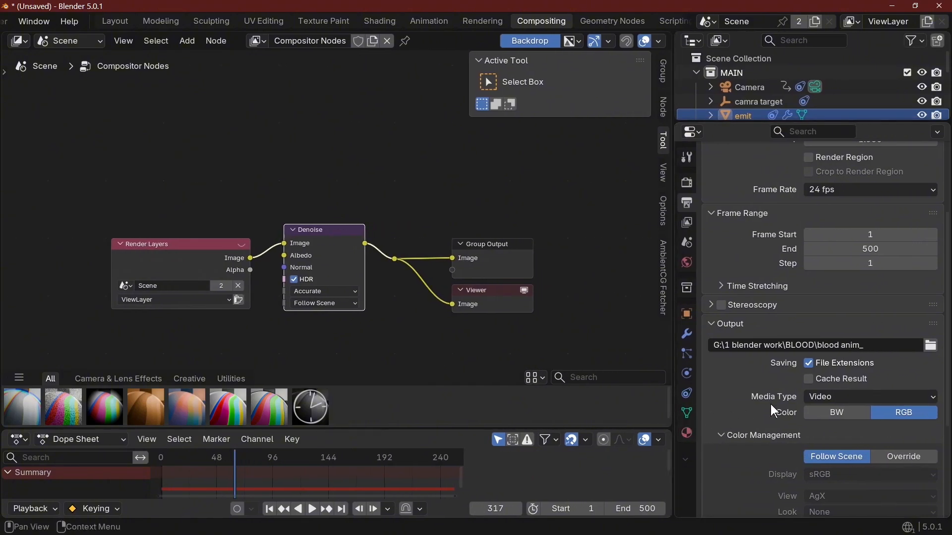
pyautogui.click(753, 288)
pyautogui.click(753, 288)
# Step: Switch to the Layout workspace, render the current frame as a test and close the render window
pyautogui.click(107, 22)
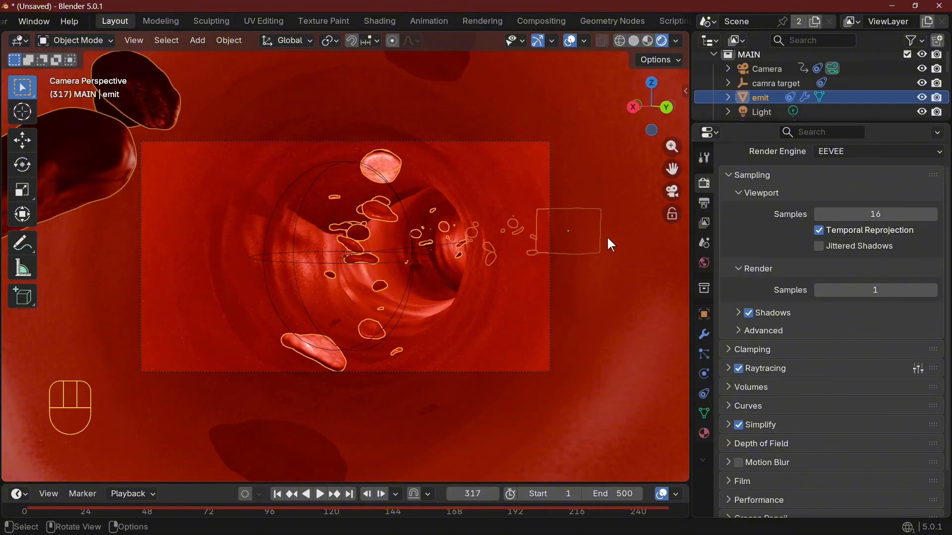
pyautogui.press('F12')
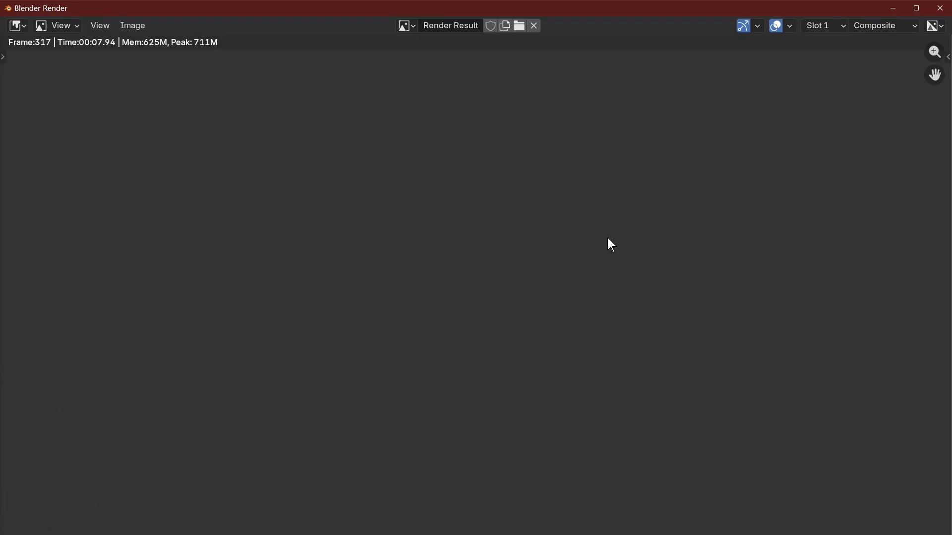
pyautogui.press('Escape')
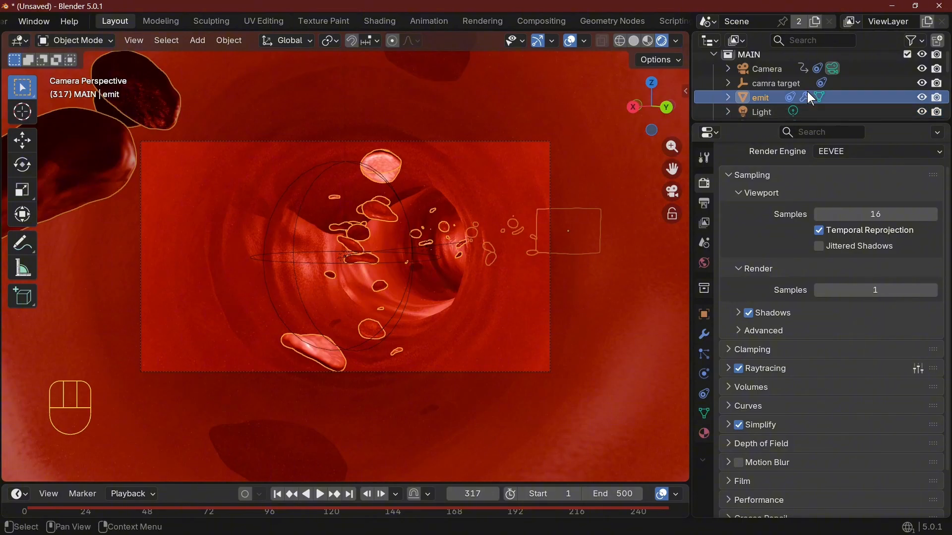
# Step: Disable the hidden Sphere object in renders and render the current frame again
pyautogui.scroll(1, 810, 97)
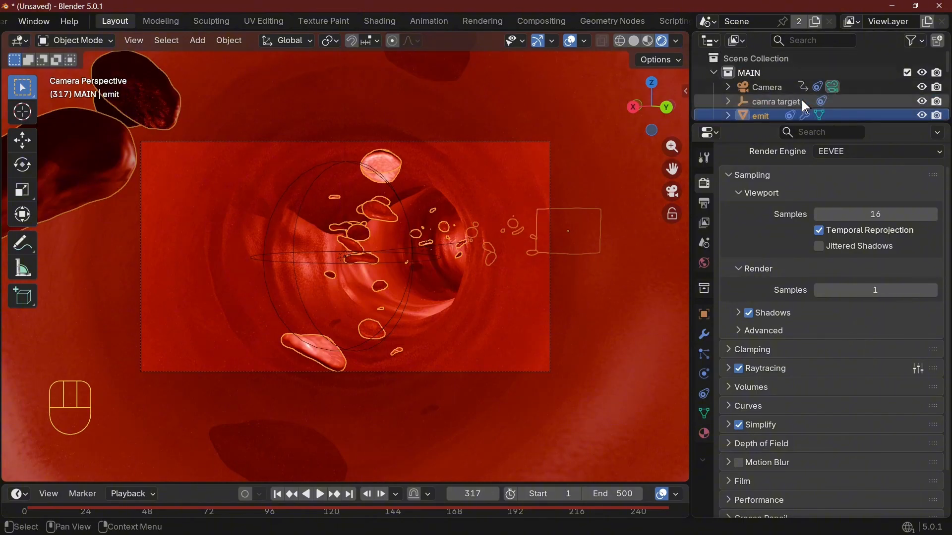
pyautogui.scroll(-4, 802, 100)
pyautogui.scroll(-2, 802, 99)
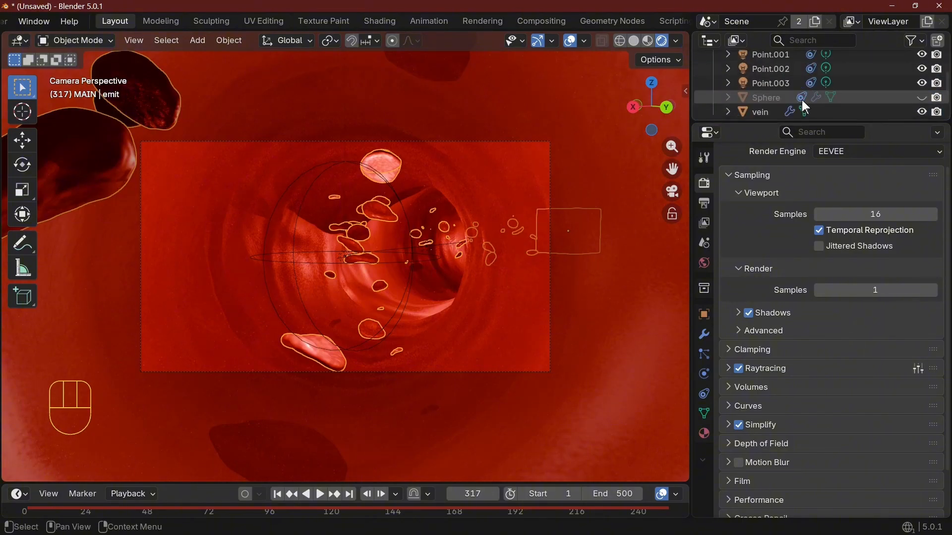
pyautogui.click(934, 98)
pyautogui.press('F12')
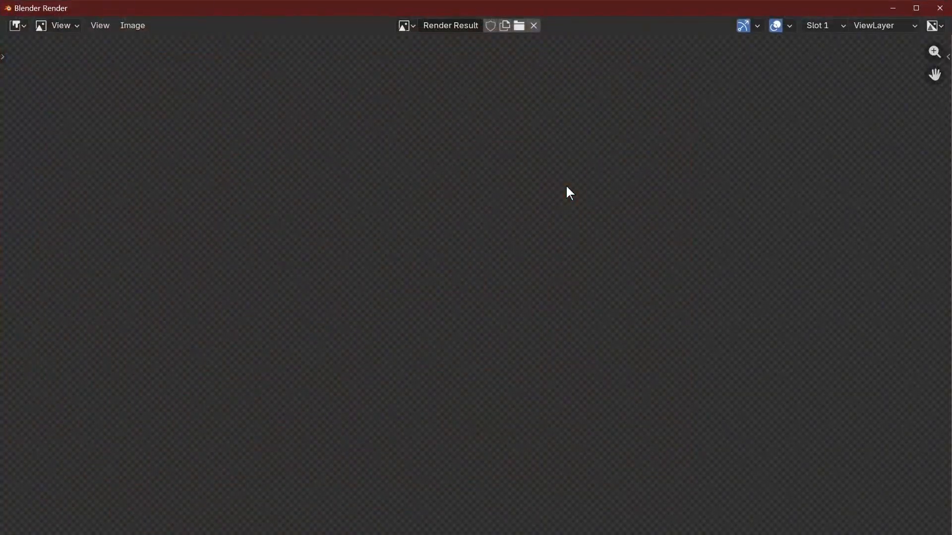